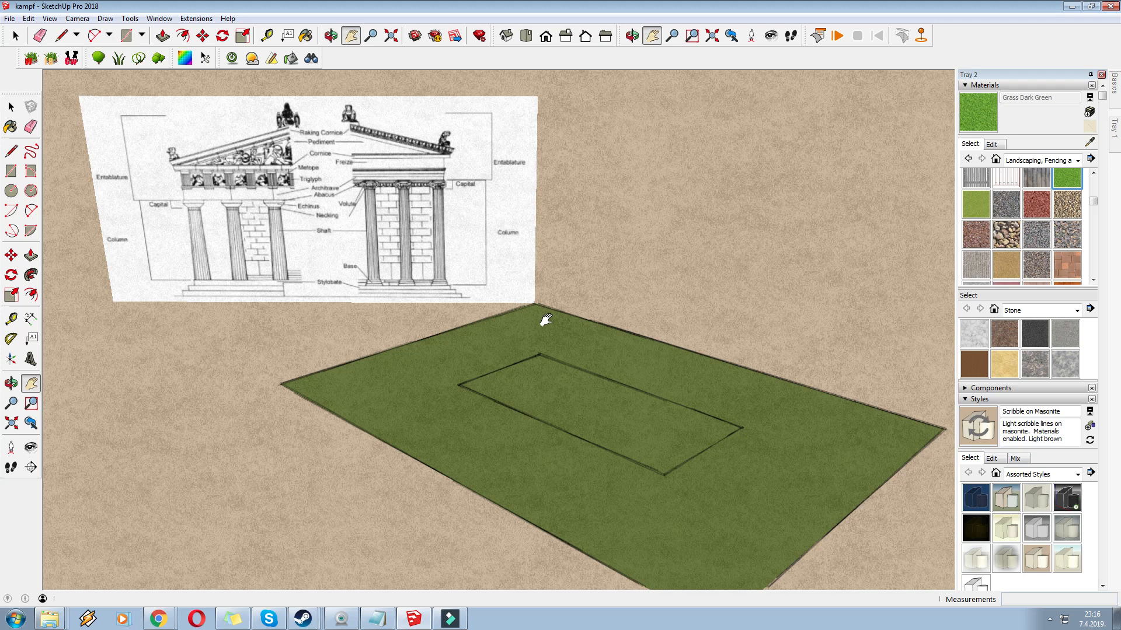
Examine the steps at the base of the temple reference drawing and the rectangle drawn on the grass
mouse_move(551, 296)
middle_mouse_down()
mouse_move(552, 315)
mouse_move(570, 281)
mouse_move(570, 292)
middle_mouse_up()
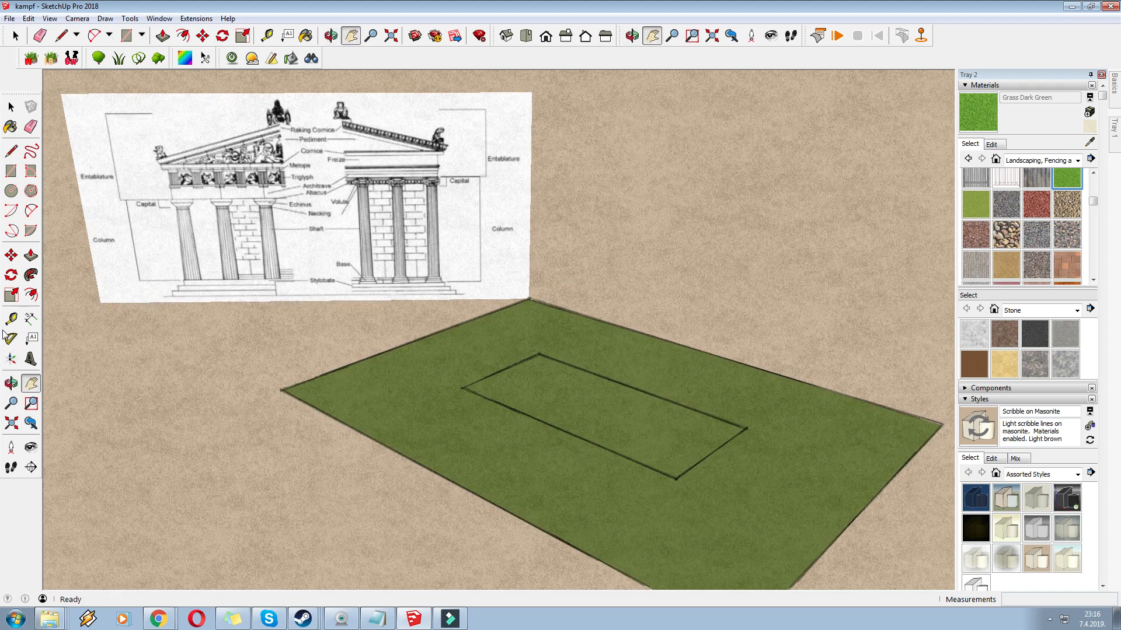
left_click(25, 297)
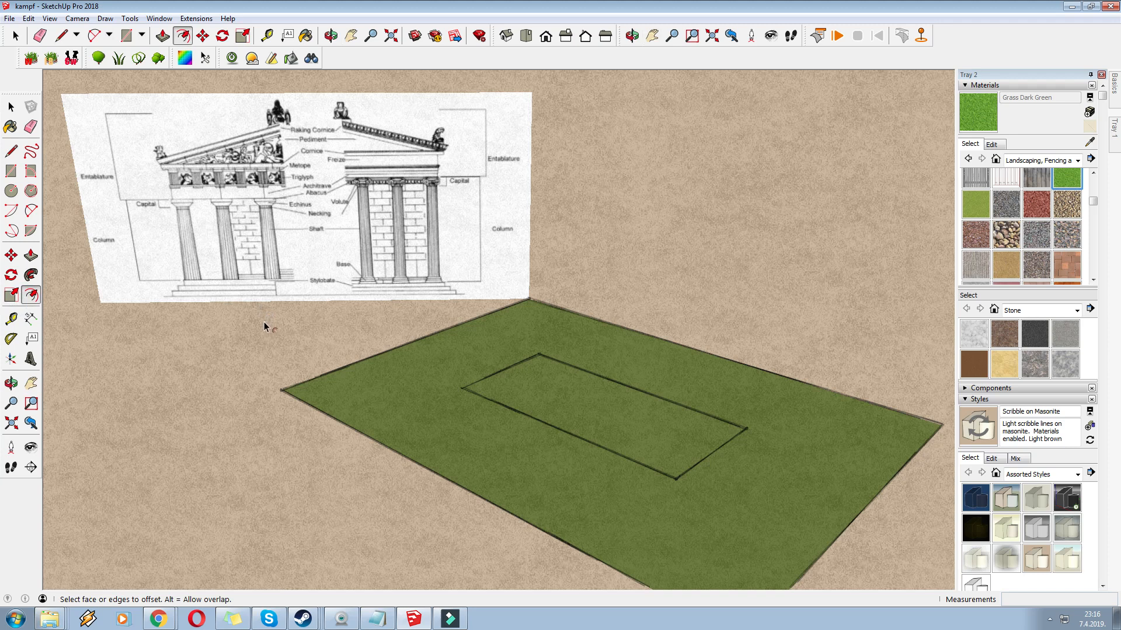
left_click(350, 35)
scroll(445, 288, "up", 4)
middle_click_drag(445, 308, 406, 280)
left_click_drag(407, 280, 550, 390)
mouse_move(475, 343)
left_mouse_down()
mouse_move(568, 410)
mouse_move(563, 360)
left_mouse_up()
scroll(557, 368, "down", 1)
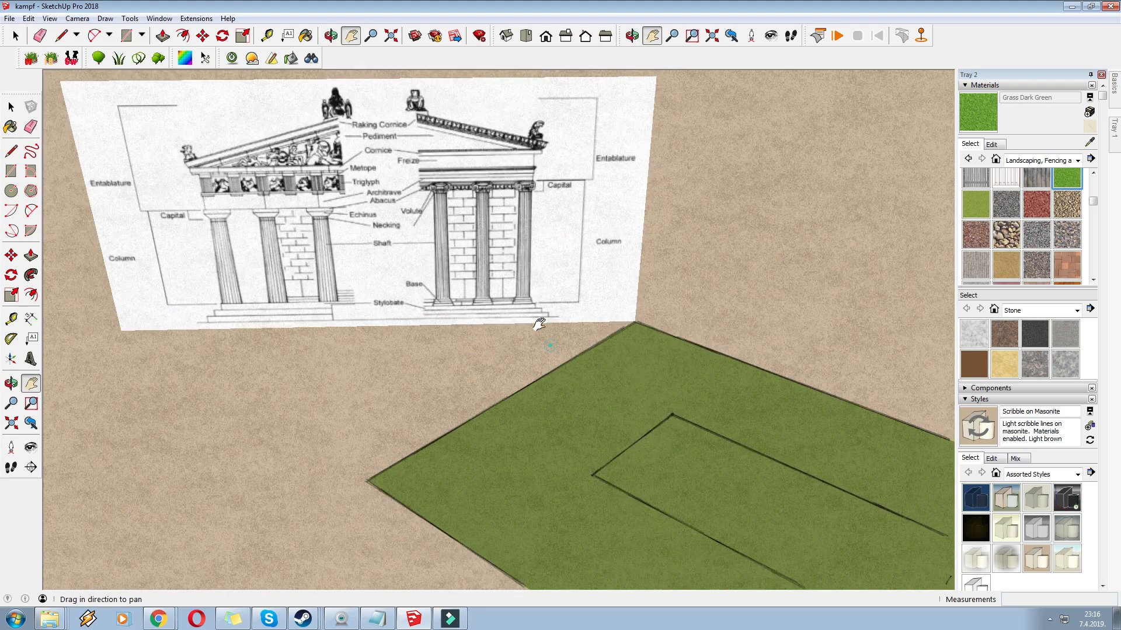
scroll(560, 324, "up", 5)
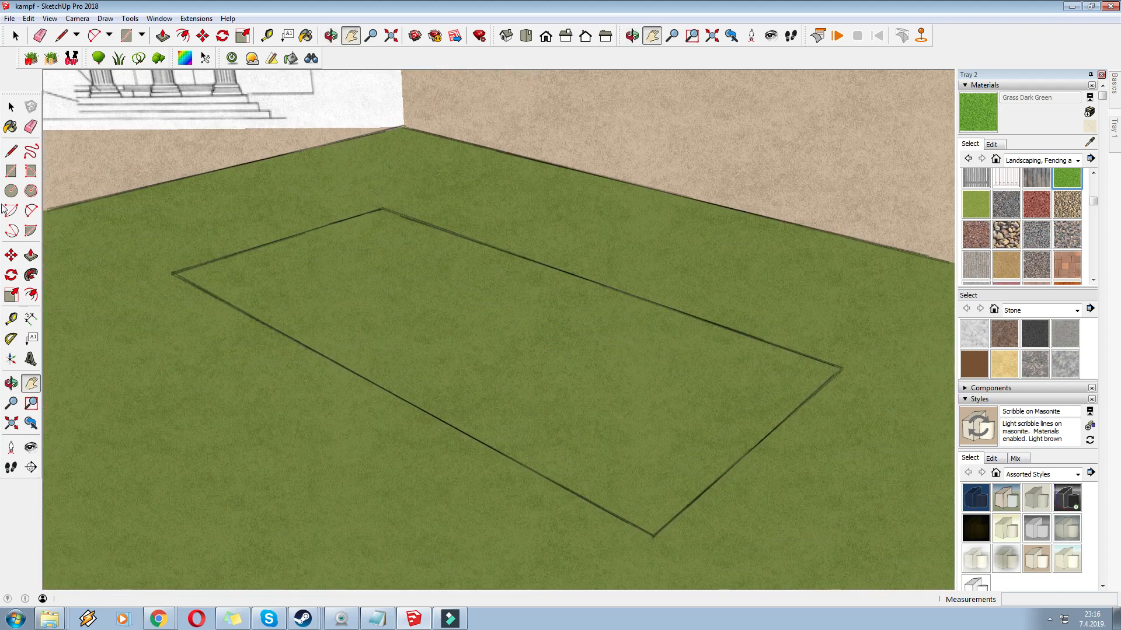
Draw a wavy freehand line across the rectangle on the grass and Push/Pull the front part up into a low slab
left_click(31, 151)
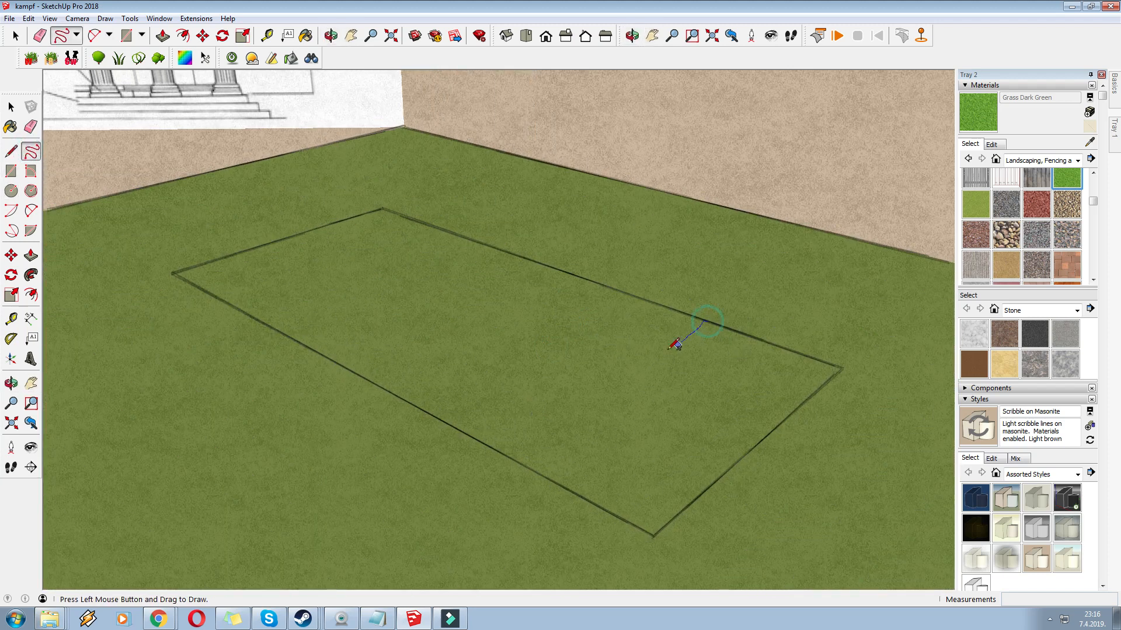
left_click_drag(341, 358, 337, 363)
left_click(162, 36)
left_click_drag(755, 421, 753, 388)
Erase the leftover rectangle edges behind and beside the slab
key("e")
mouse_move(441, 224)
left_mouse_down()
mouse_move(337, 195)
mouse_move(282, 232)
left_mouse_up()
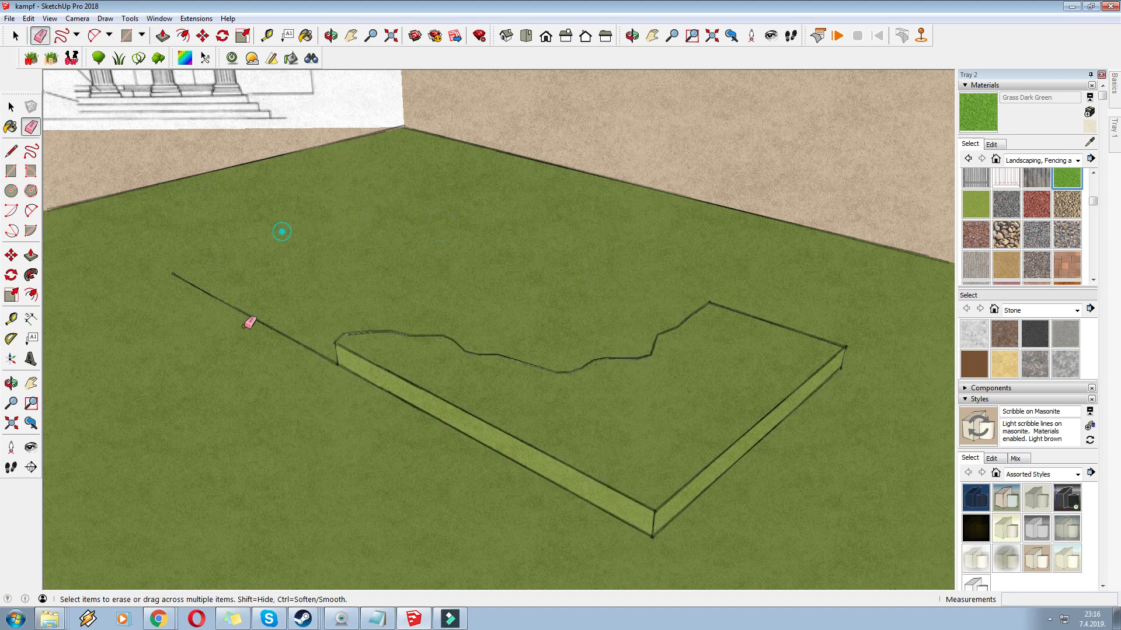
left_click(249, 322)
scroll(337, 200, "down", 3)
scroll(430, 175, "up", 3)
Select the entire slab and paint it with the Granite Light Gray material from the Stone collection
left_click(15, 35)
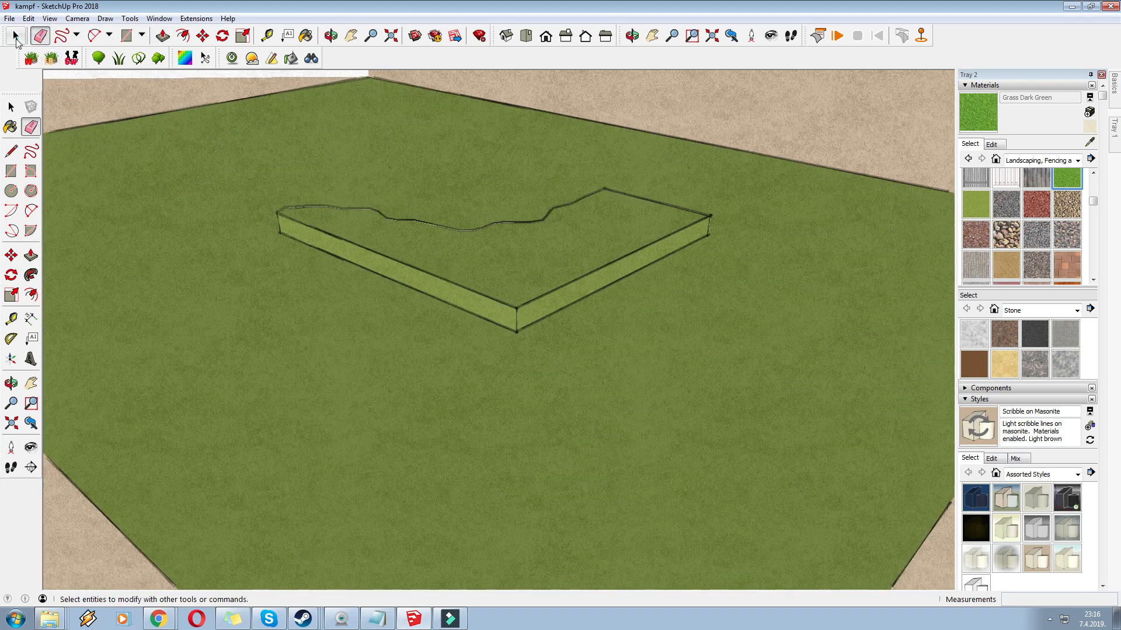
left_click_drag(236, 146, 581, 282)
left_click_drag(796, 387, 798, 389)
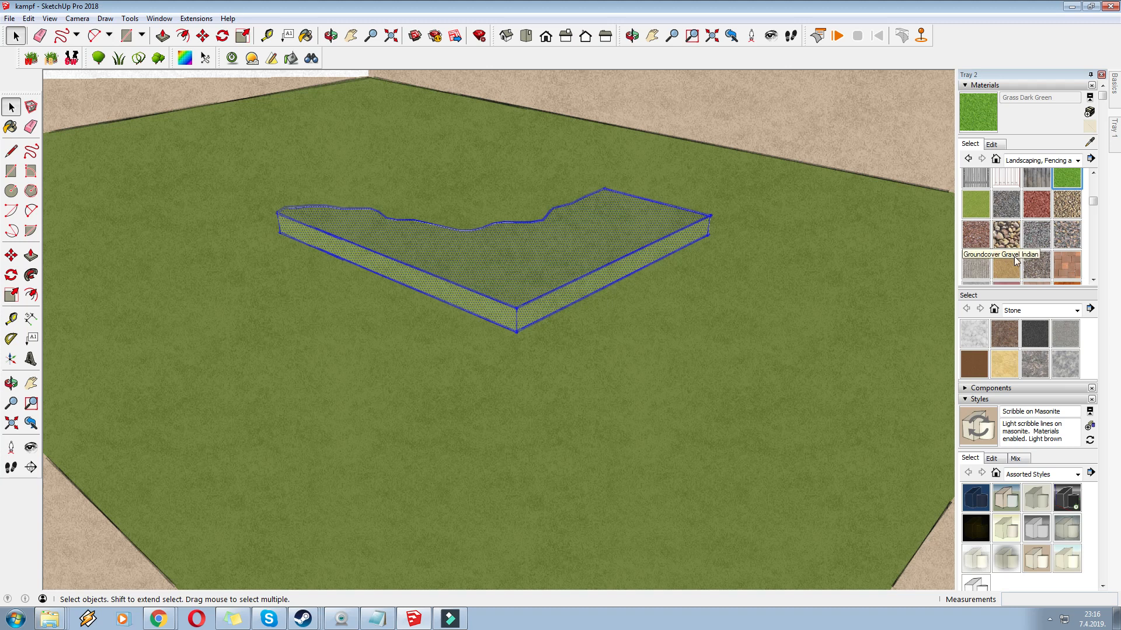
scroll(1018, 256, "up", 2)
left_click(974, 334)
left_click(1064, 334)
left_click(552, 245)
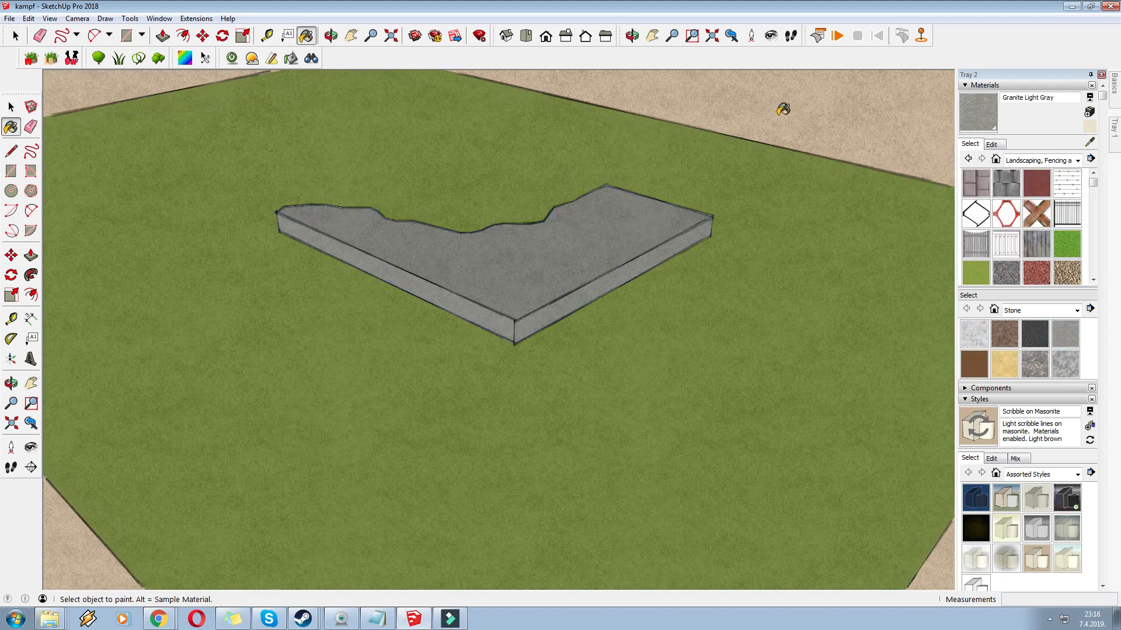
Draw a small four-sided step profile against the lower part of the slab's far end corner and erase the stray line beside it
left_click(11, 151)
scroll(689, 225, "up", 3)
scroll(718, 232, "up", 2)
left_click(717, 234)
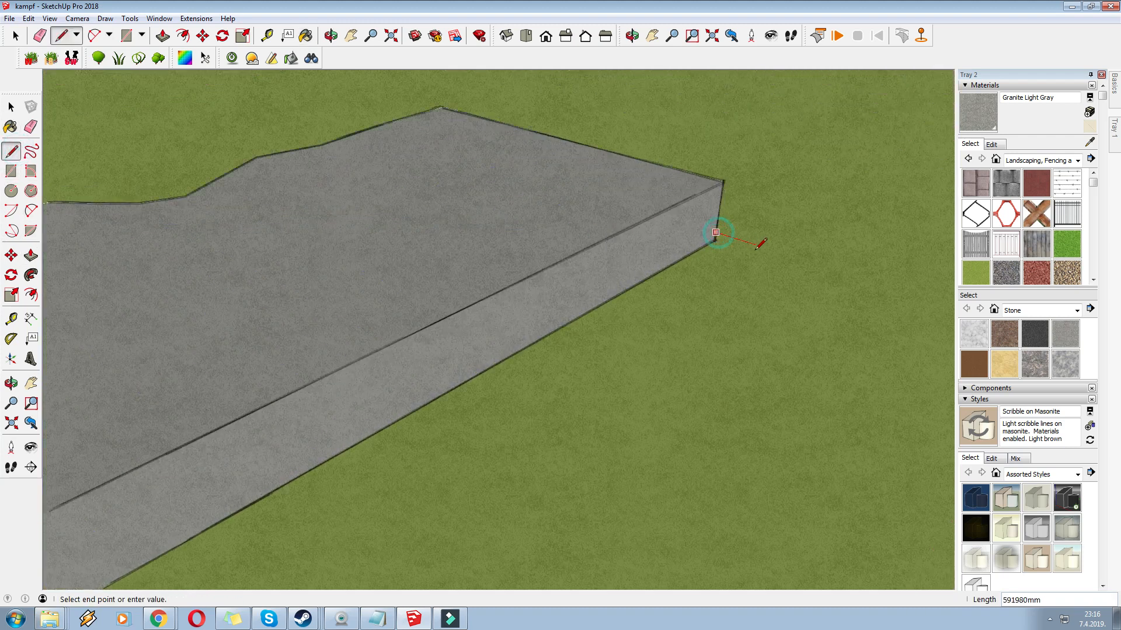
left_click(11, 151)
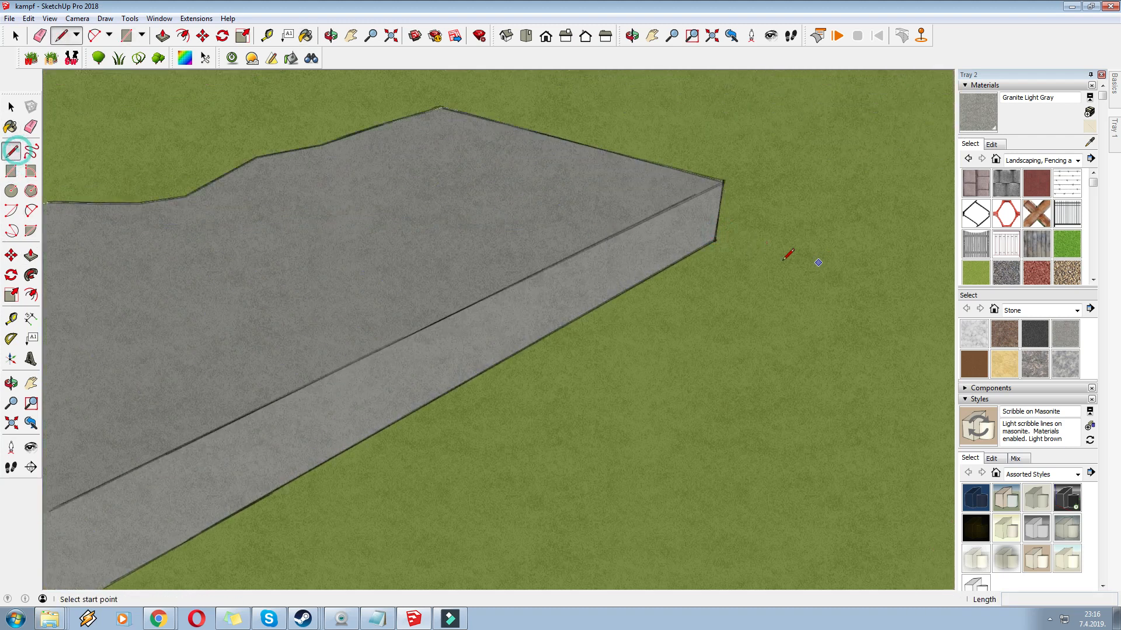
left_click(714, 240)
left_click(764, 215)
left_click(721, 199)
scroll(734, 199, "up", 3)
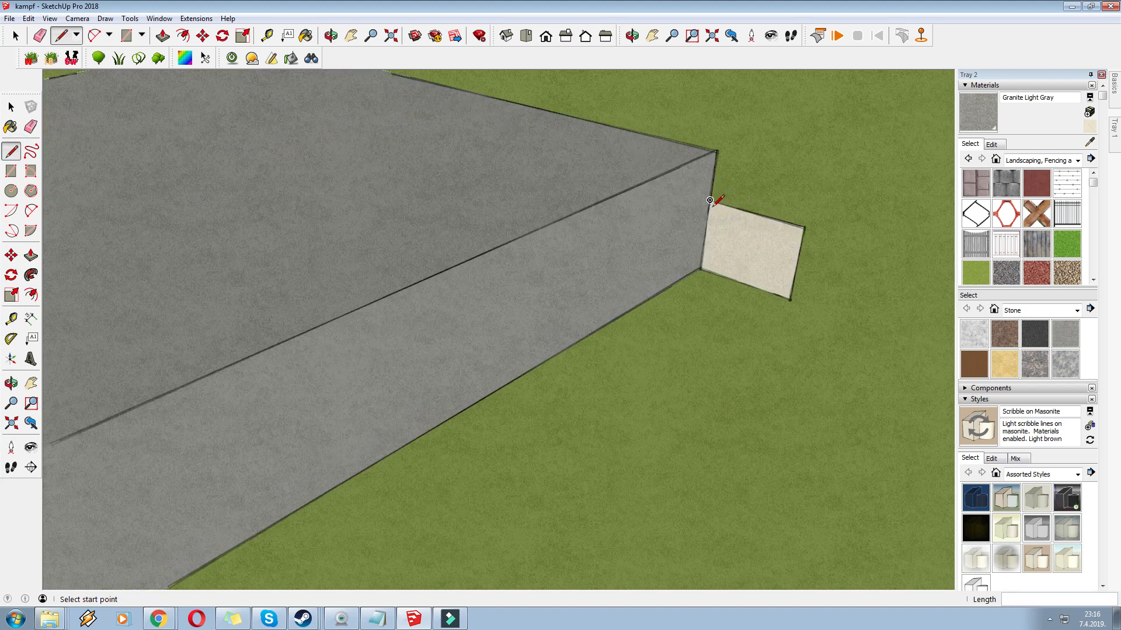
scroll(805, 236, "up", 2)
left_click(801, 240)
key("e")
left_click(800, 217)
Extrude the small profile with Follow Me around both straight outer sides of the slab to form a lower step
scroll(821, 200, "down", 8)
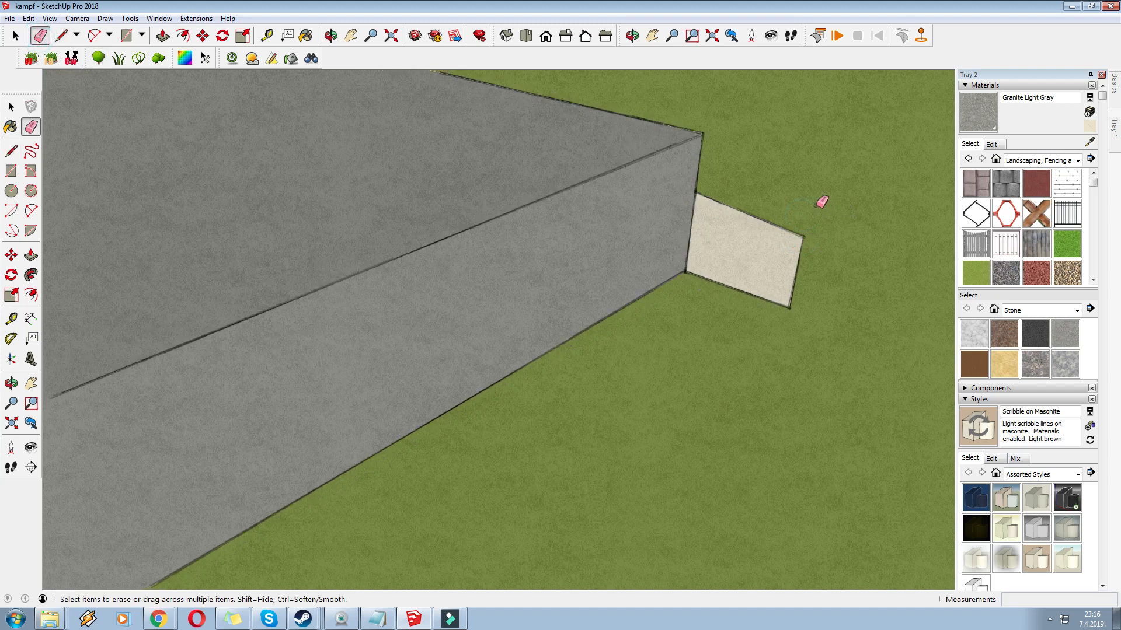
left_click(30, 275)
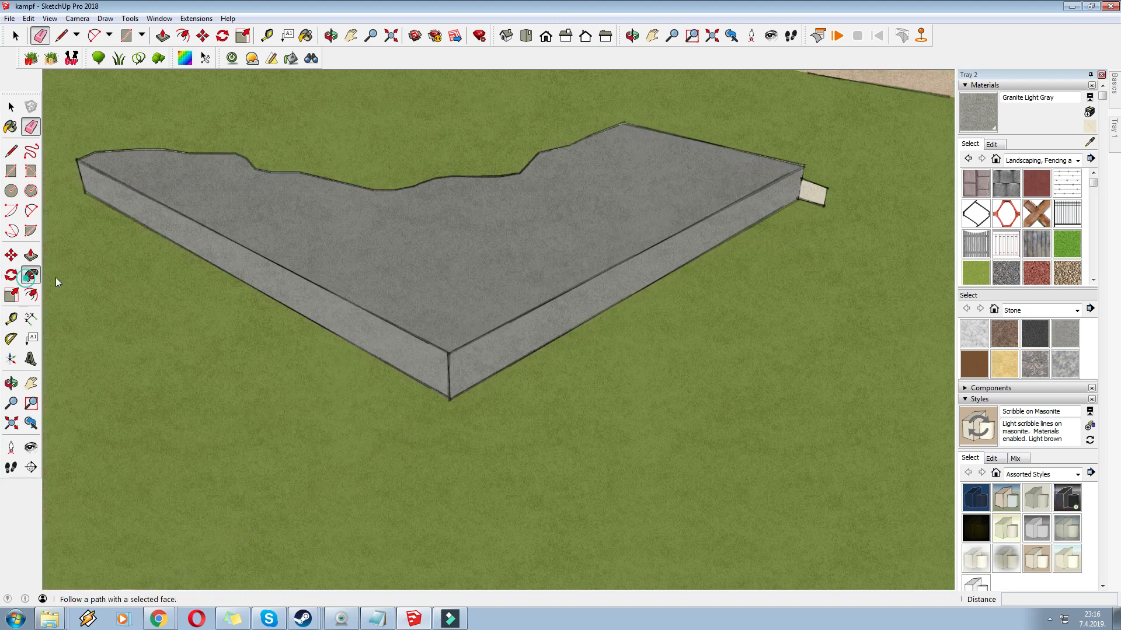
mouse_move(803, 201)
left_mouse_down()
mouse_move(444, 407)
mouse_move(78, 175)
left_mouse_up()
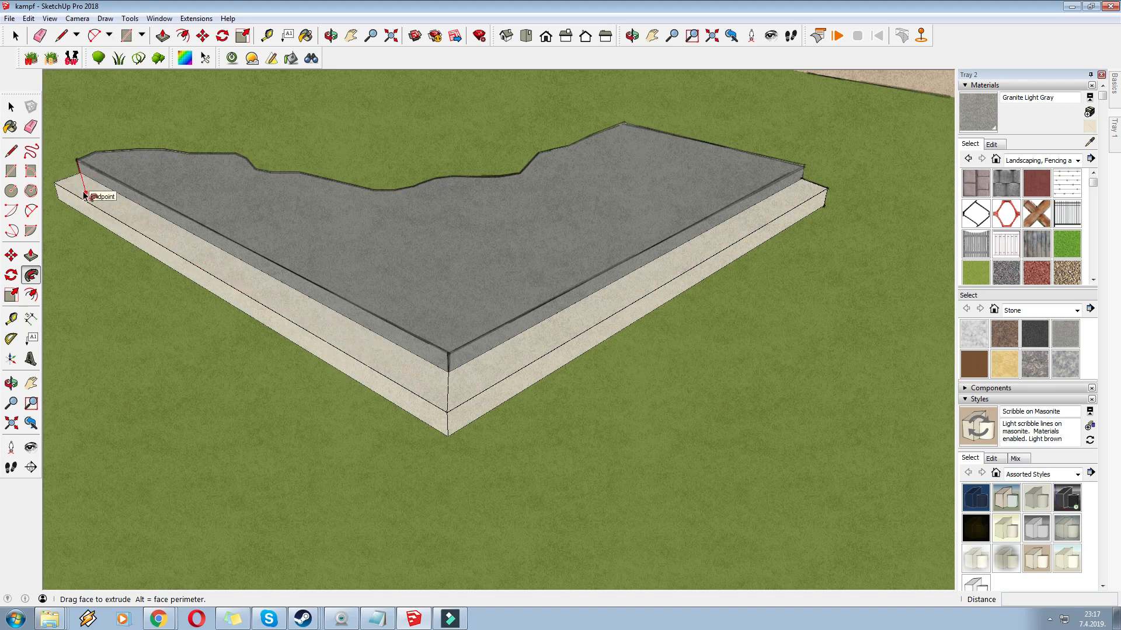
left_click(84, 196)
Sample the slab's granite and paint the treads and risers of the new lower step with it
scroll(571, 313, "down", 3)
middle_click_drag(571, 315, 589, 308)
scroll(588, 308, "up", 2)
left_click(1090, 142)
scroll(653, 311, "up", 2)
left_click(540, 299)
left_click(534, 333)
left_click(432, 342)
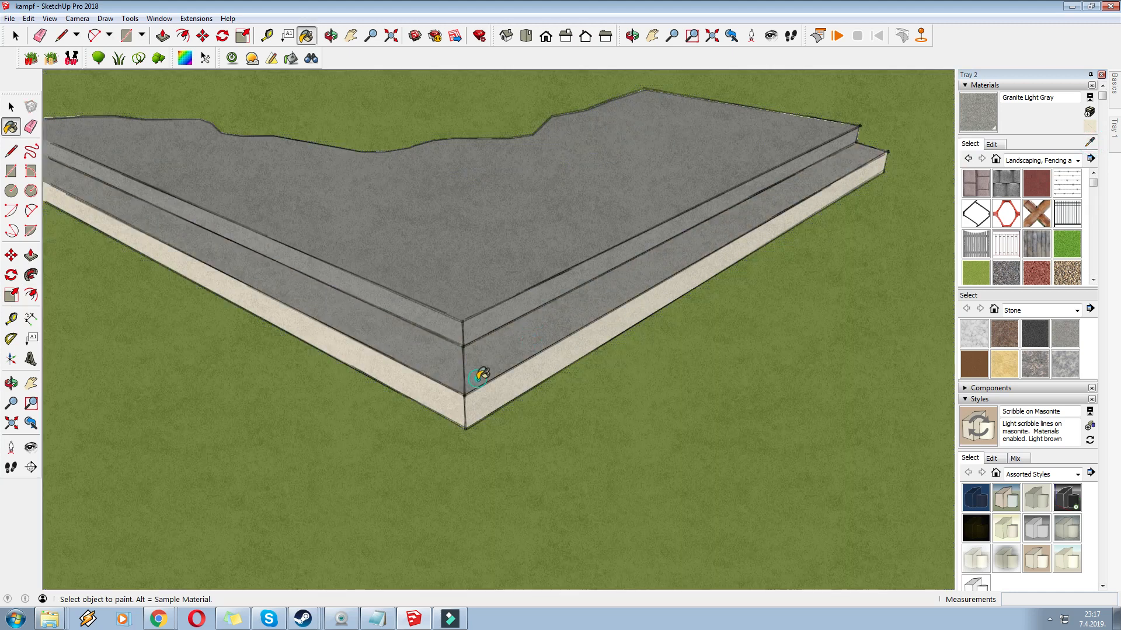
left_click(474, 395)
left_click(444, 395)
scroll(750, 410, "down", 2)
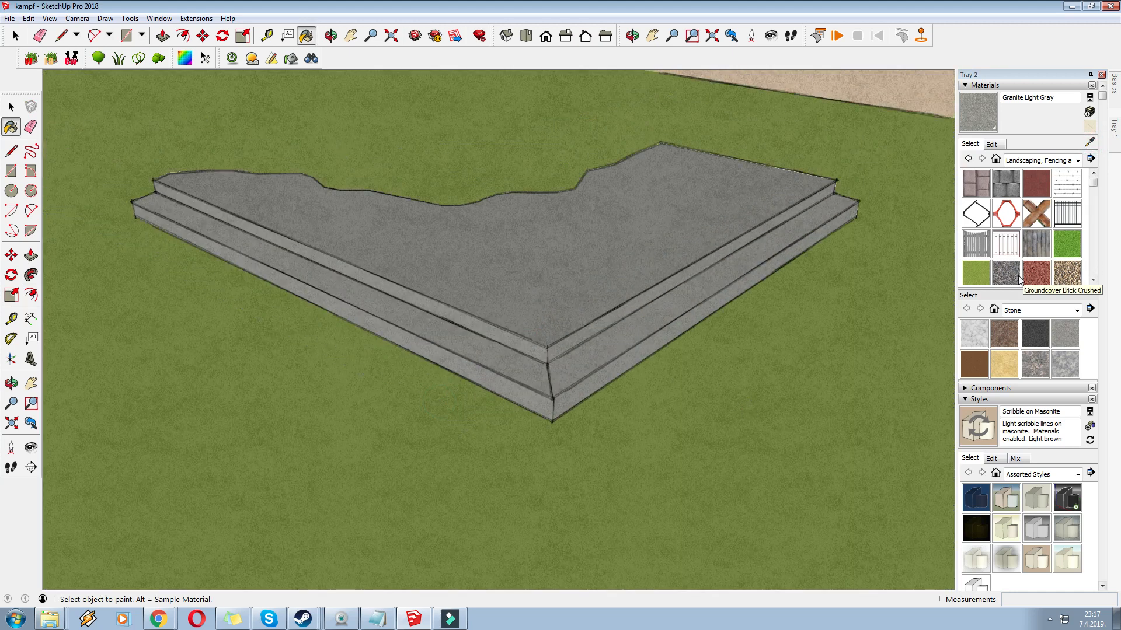
left_click(973, 333)
mouse_move(496, 327)
middle_mouse_down()
mouse_move(500, 392)
mouse_move(501, 305)
middle_mouse_up()
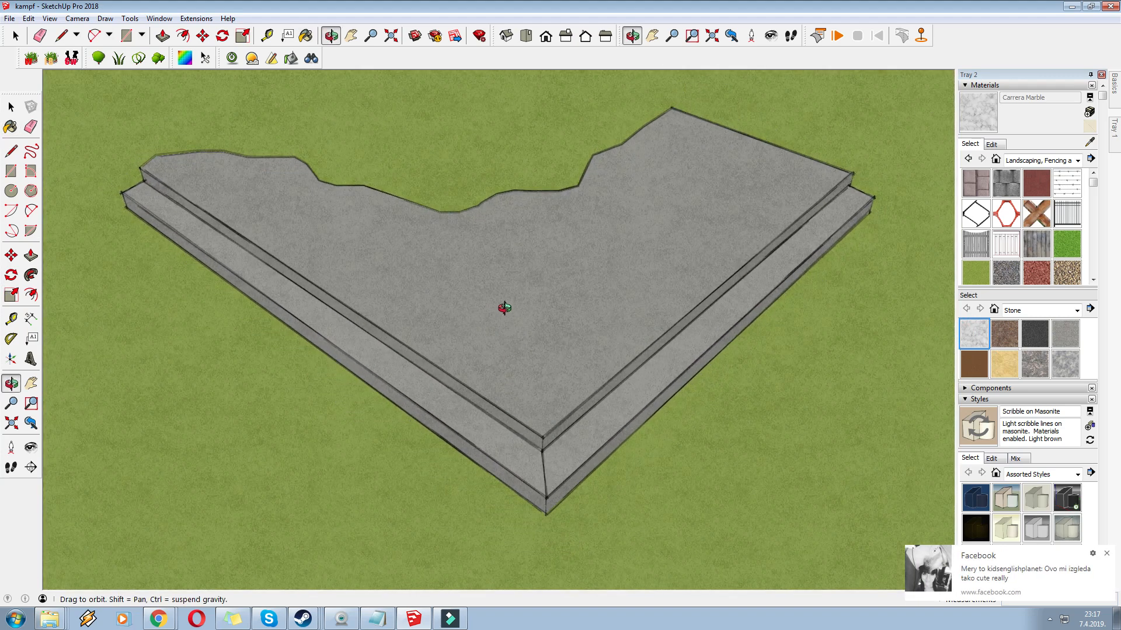
left_click(1107, 555)
left_click(31, 151)
middle_click_drag(782, 315, 779, 242)
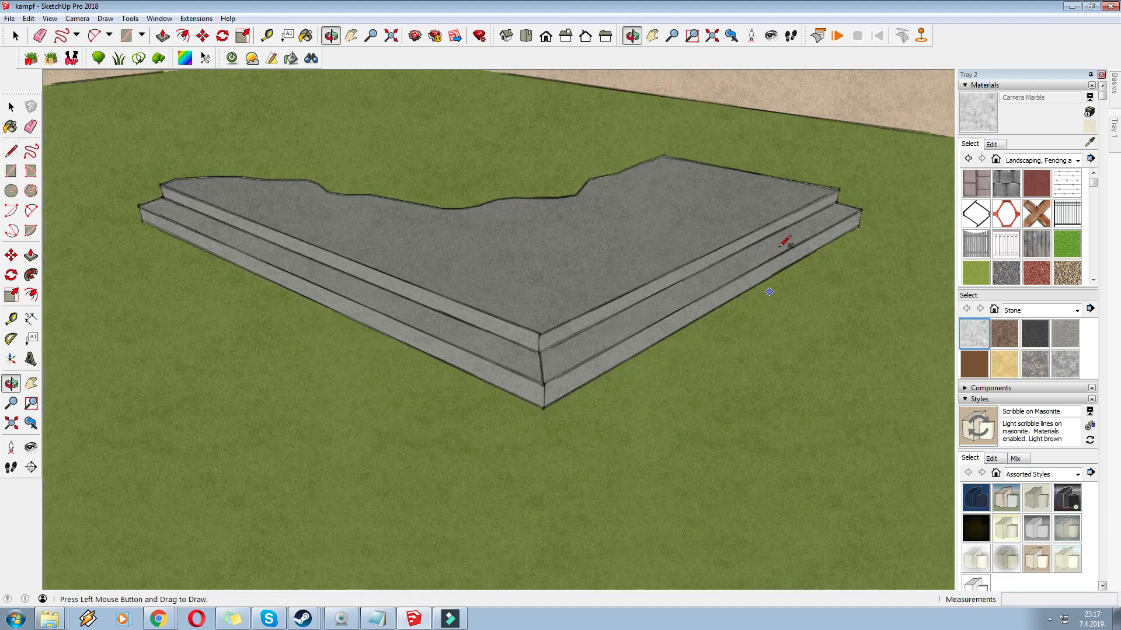
middle_click_drag(546, 258, 595, 297)
middle_click_drag(283, 256, 274, 295)
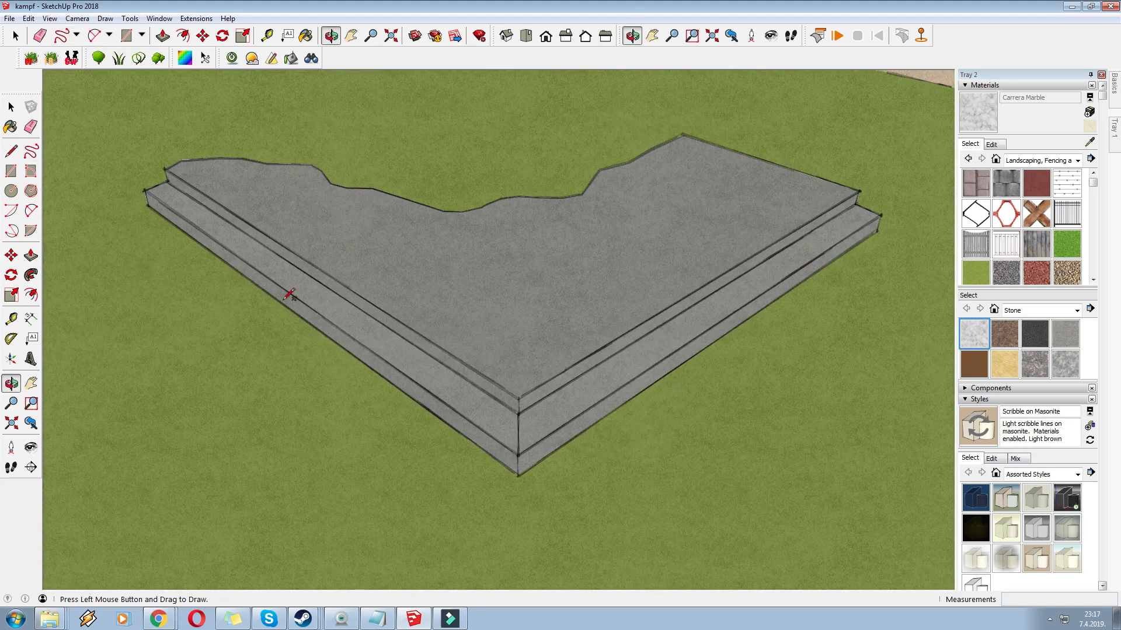
scroll(270, 298, "down", 1)
middle_click_drag(591, 315, 607, 321)
scroll(607, 322, "up", 1)
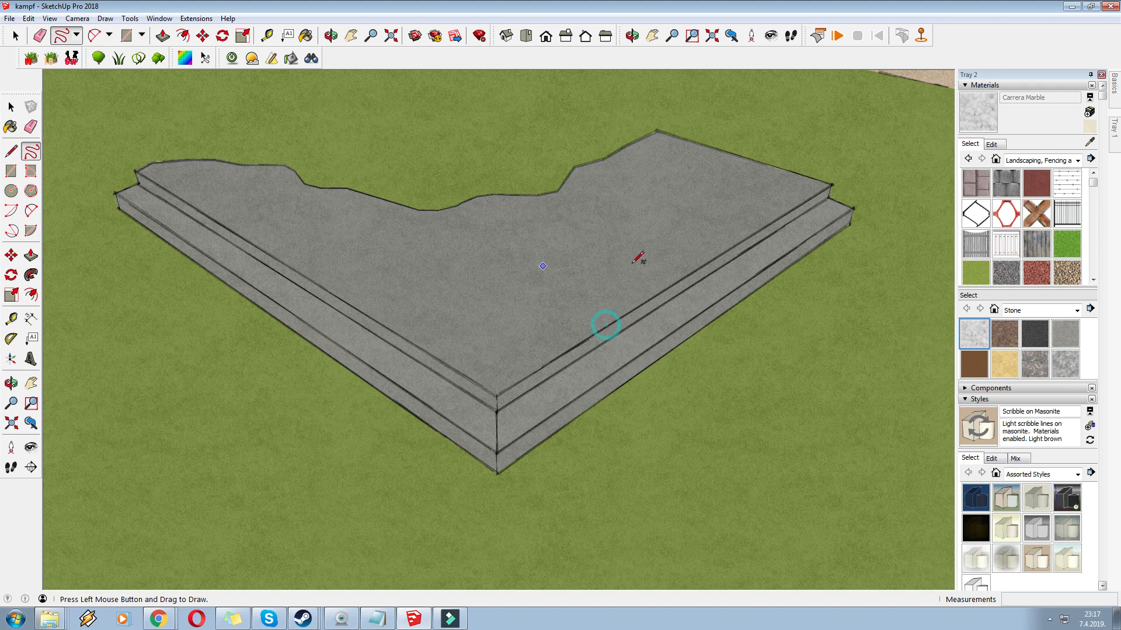
Draw a small rectangle on top of the slab against its right-hand edge
scroll(635, 284, "up", 2)
key("r")
left_click(630, 275)
left_click(630, 325)
middle_click_drag(621, 331, 474, 342)
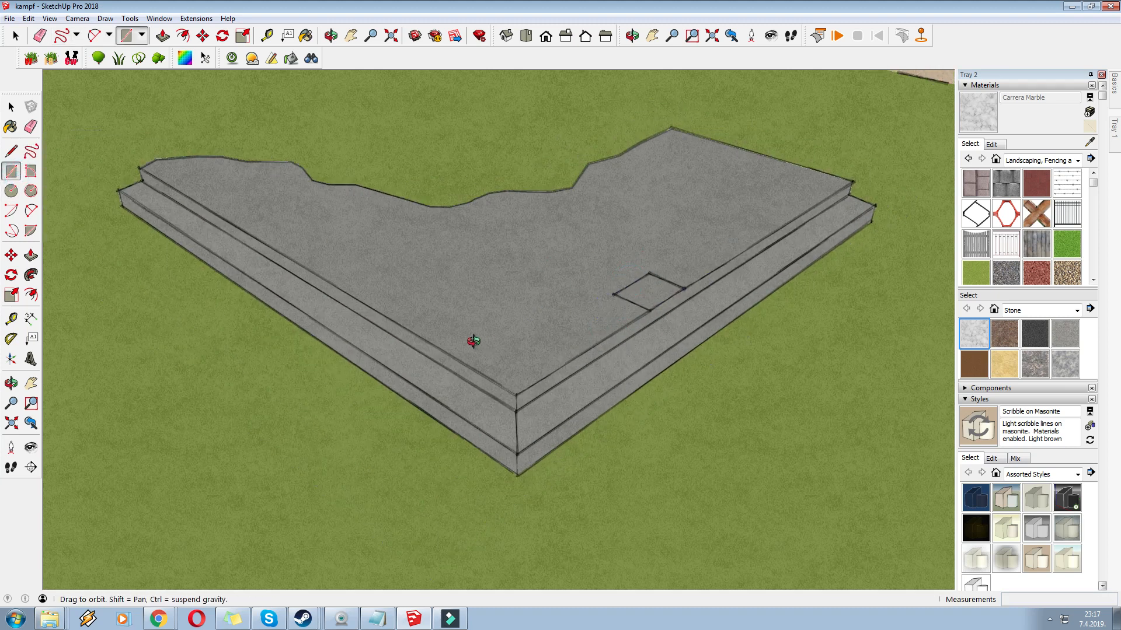
Draw three small block rectangles on the left side's risers, two on the lower step and one on the upper step
scroll(420, 376, "up", 3)
left_click(408, 386)
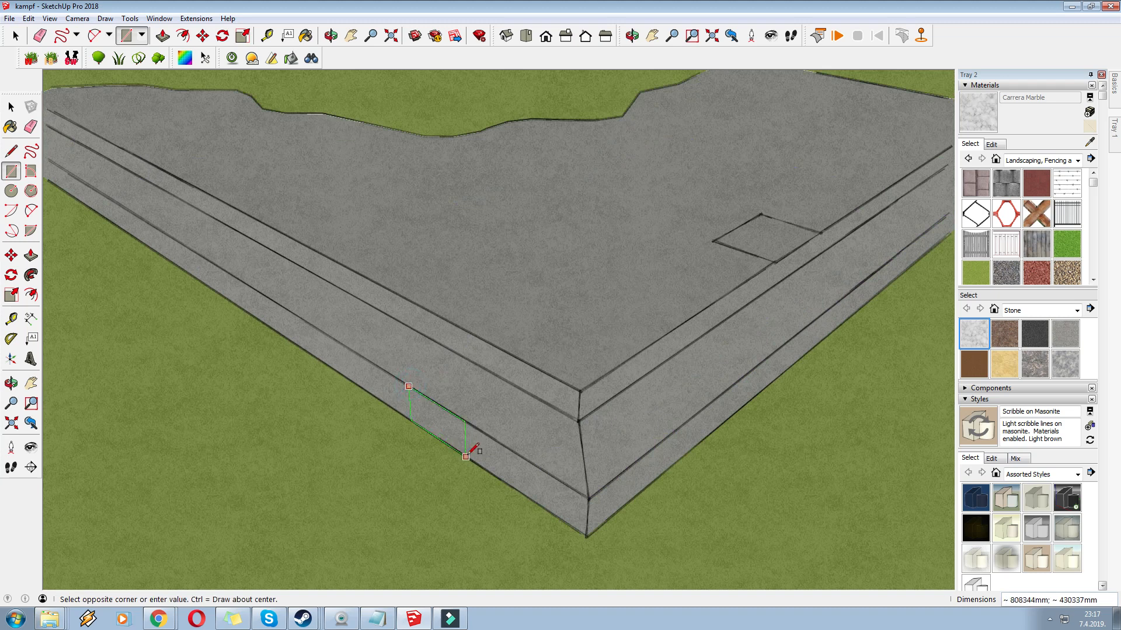
left_click(475, 451)
scroll(490, 281, "down", 3)
left_click(223, 183)
left_click(270, 216)
left_click(128, 189)
left_click(162, 223)
Draw block rectangles on the right side's risers, one on the upper step and one on the lower step
scroll(163, 222, "down", 3)
scroll(734, 185, "up", 3)
left_click(736, 188)
left_click(704, 219)
left_click(570, 312)
key("Escape")
Draw a jagged crack with lines up the right side, crossing the lower riser, the tread and the upper riser
key("l")
scroll(633, 282, "up", 5)
left_click(628, 285)
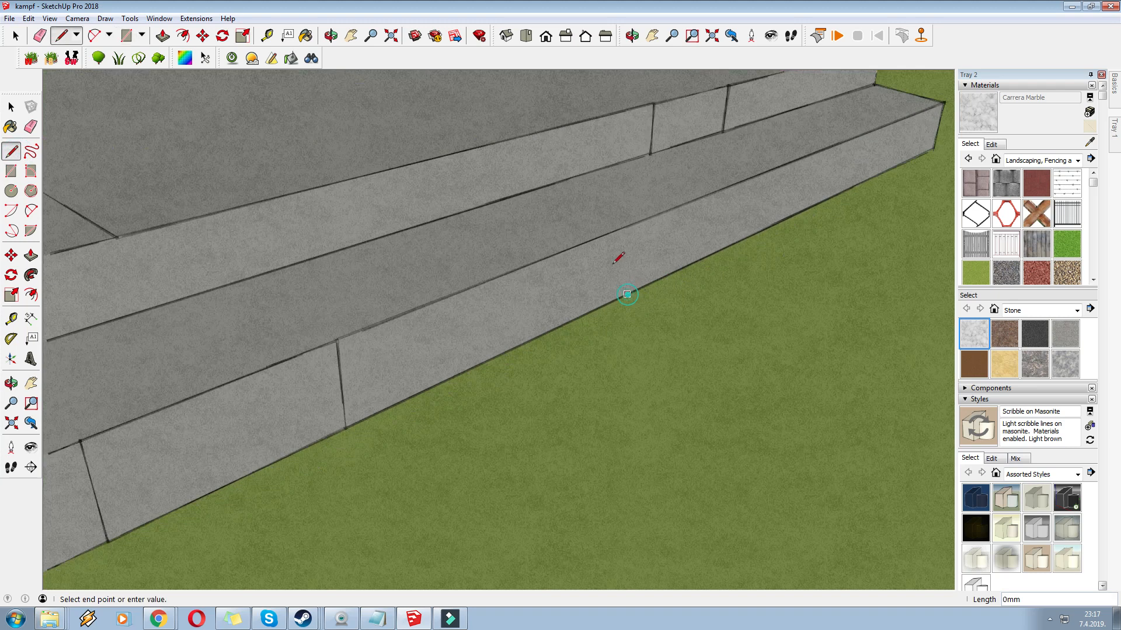
left_click(591, 262)
left_click(593, 240)
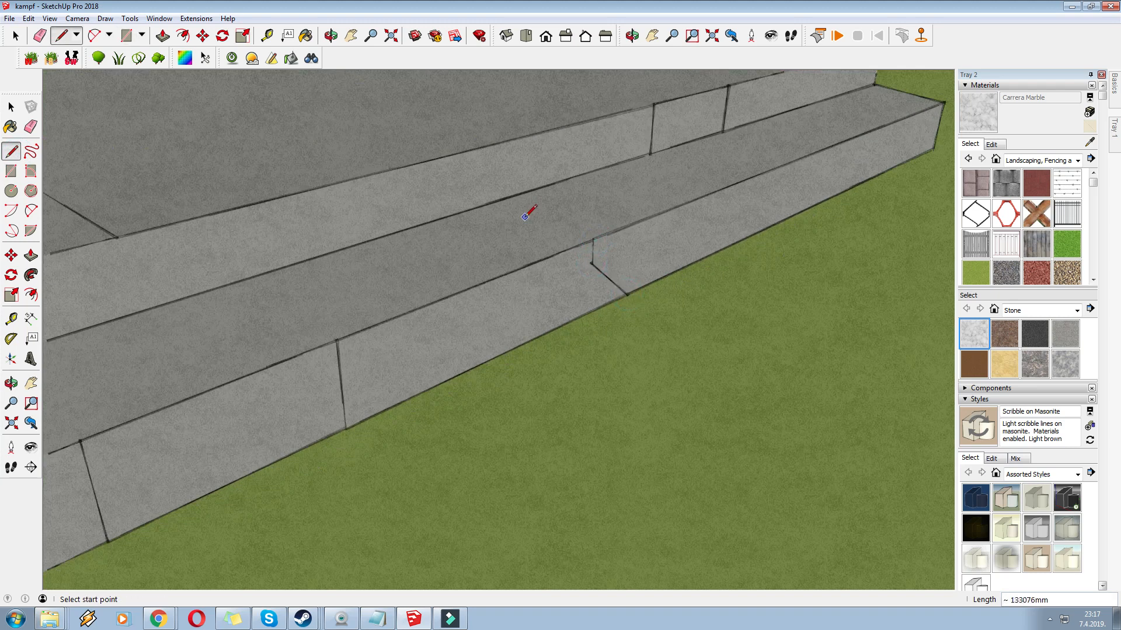
left_click(498, 222)
left_click(505, 198)
left_click(485, 178)
scroll(740, 178, "down", 5)
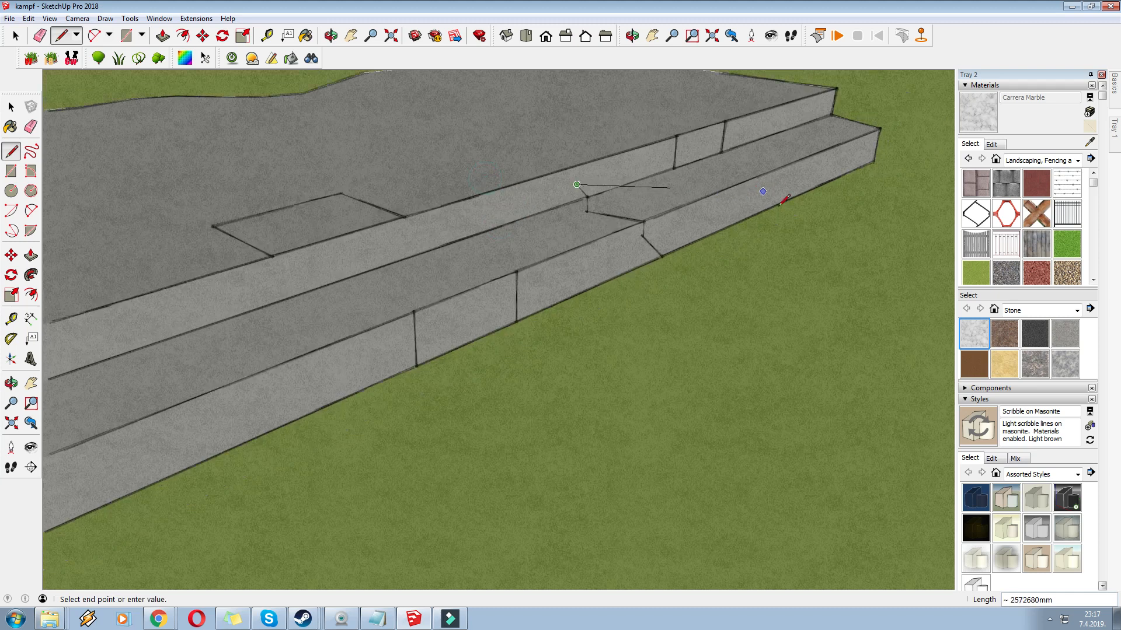
left_click(17, 147)
Draw a crack with lines across the left side's lower riser, tread and upper riser, and continue it onto the slab's top
scroll(280, 249, "up", 6)
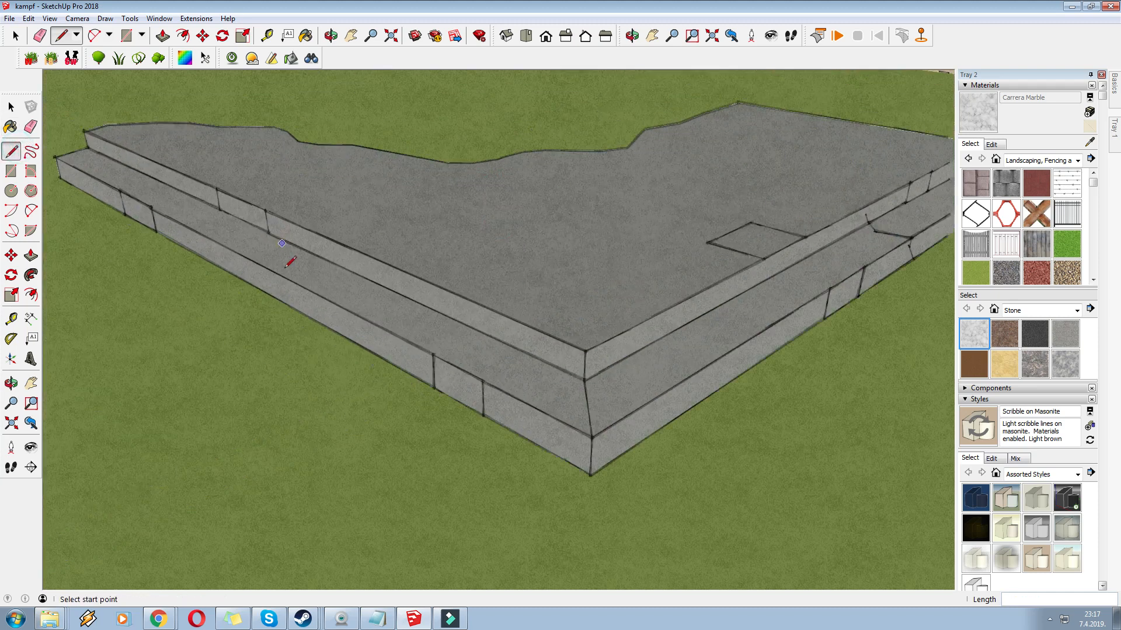
left_click(273, 309)
left_click(294, 271)
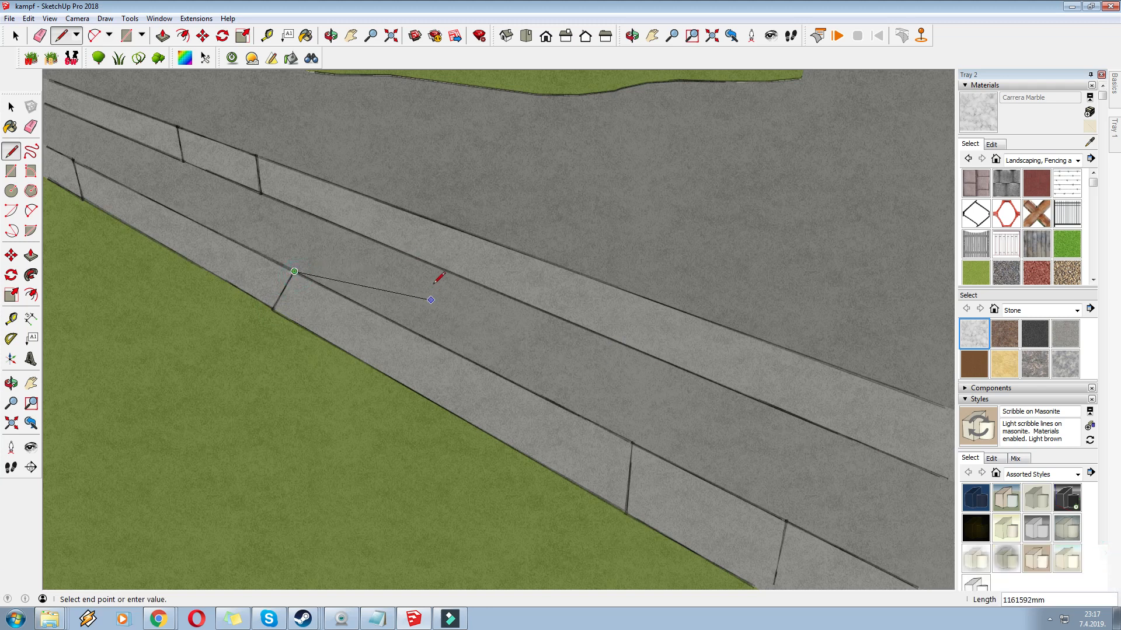
left_click(423, 260)
left_click(443, 222)
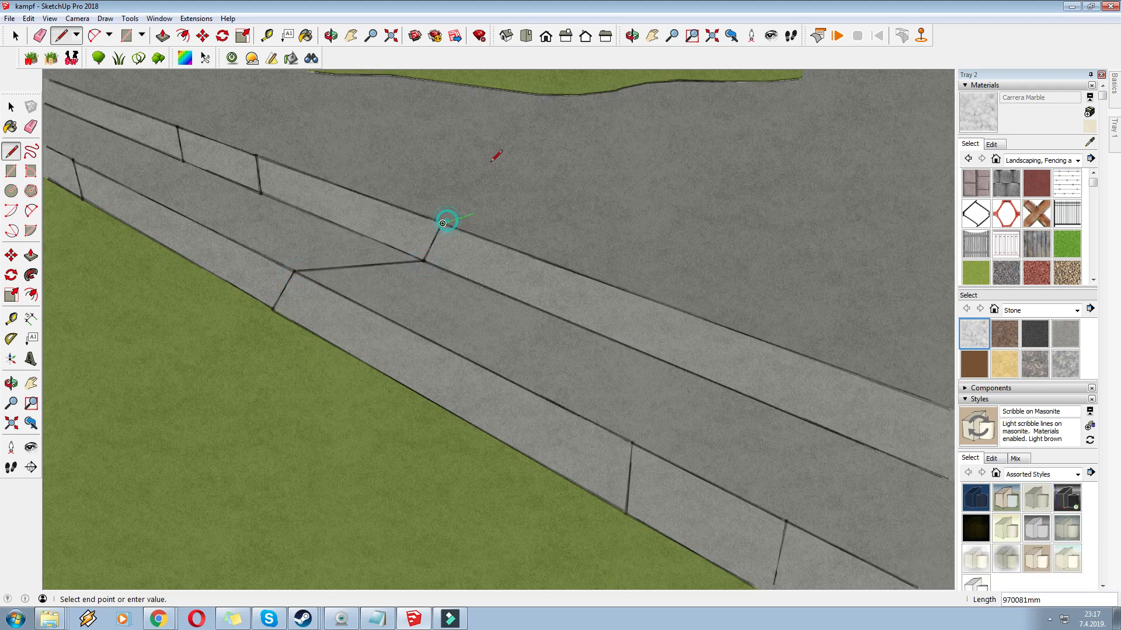
middle_click_drag(548, 202, 545, 284)
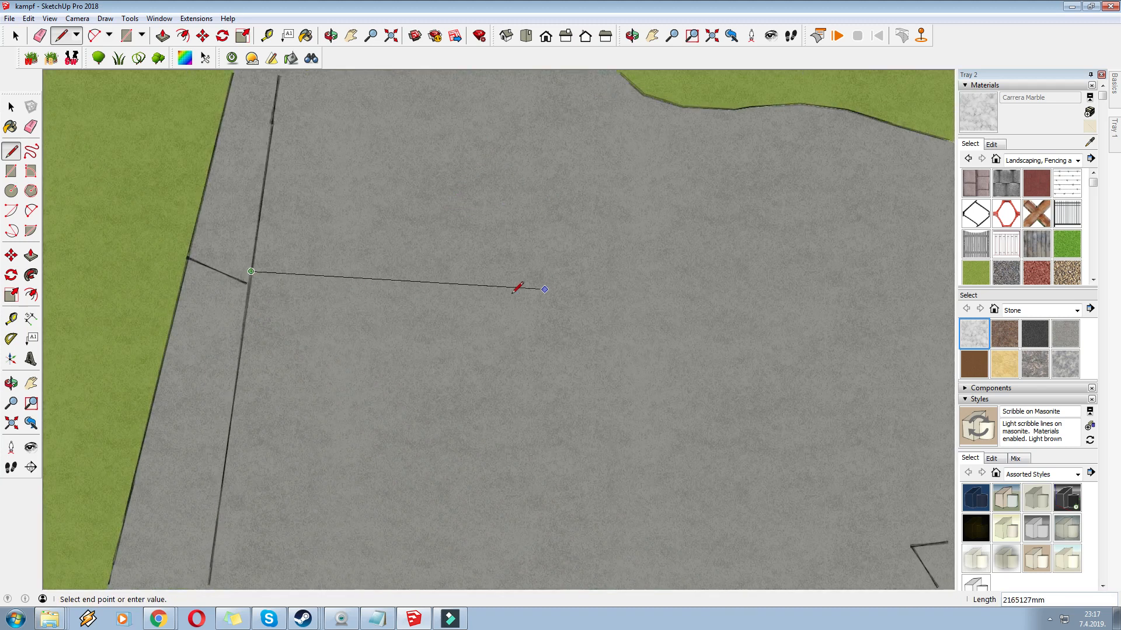
left_click(425, 295)
left_click(251, 270)
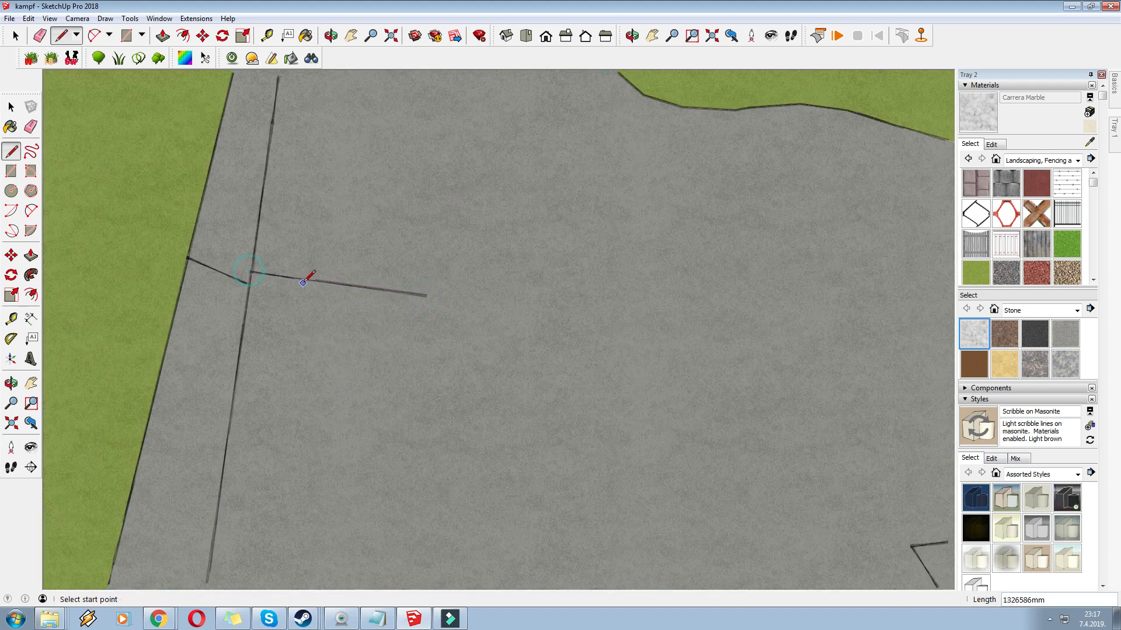
Try the Stone Marble material on the small rectangle on top of the slab
middle_click_drag(386, 333, 858, 245)
left_click(1067, 334)
left_click(979, 334)
left_click(1045, 361)
scroll(461, 276, "up", 5)
left_click(610, 264)
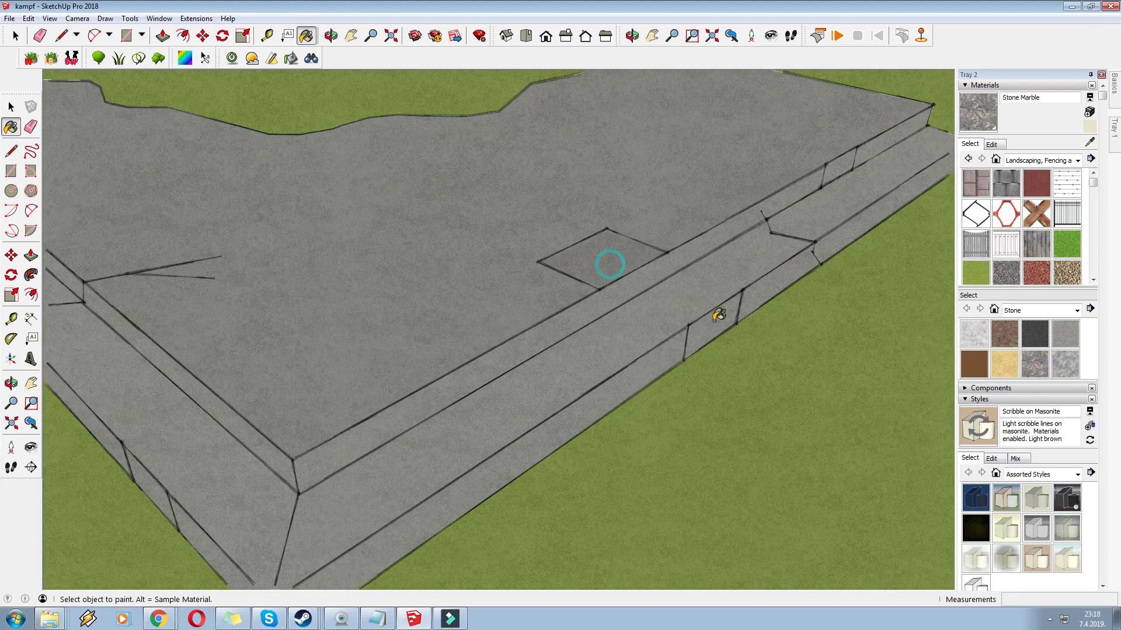
Paint the rectangle on the slab's top and the block rectangles on the right side with Carrera Marble
left_click(970, 333)
left_click(621, 254)
left_click(710, 314)
left_click(838, 164)
Paint the block rectangles on the left side's risers with Carrera Marble
middle_click_drag(838, 164, 544, 314)
scroll(414, 397, "up", 3)
left_click(398, 369)
scroll(700, 476, "down", 3)
scroll(259, 226, "up", 3)
left_click(257, 203)
left_click(273, 205)
left_click(144, 197)
Select the whole stepped platform, make it a group and clear the selection
scroll(448, 404, "down", 5)
scroll(448, 404, "down", 5)
key("space")
left_click_drag(848, 494, 849, 494)
right_click(665, 300)
left_click(722, 401)
left_click(656, 155)
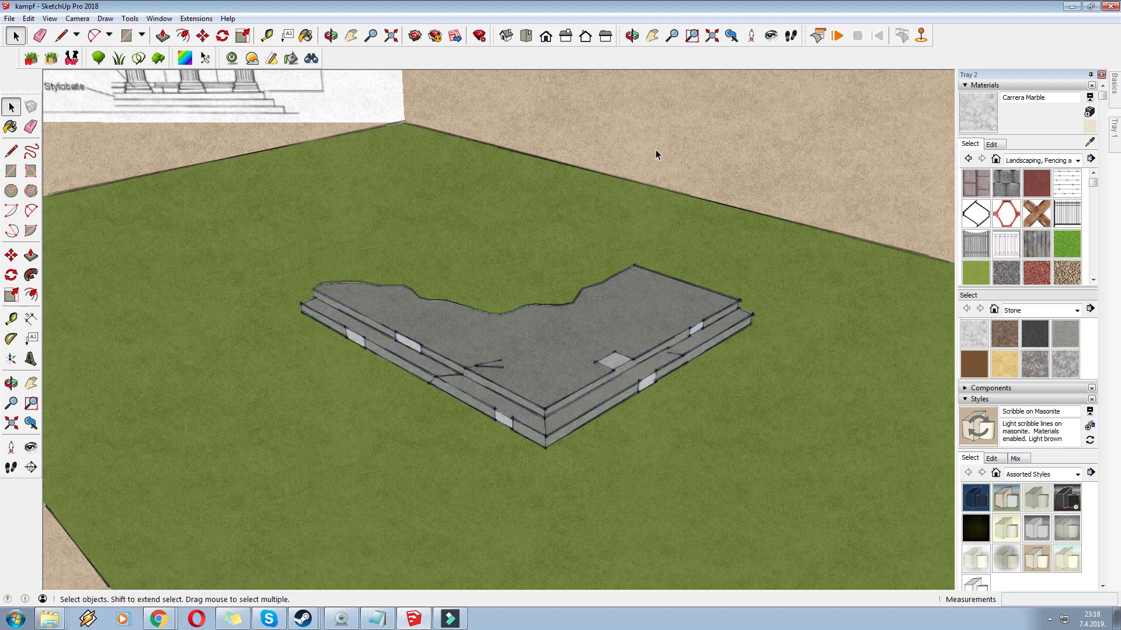
Examine the columns and capitals in the temple reference drawing
left_click(350, 36)
mouse_move(413, 155)
left_mouse_down()
mouse_move(376, 163)
mouse_move(465, 291)
mouse_move(635, 304)
left_mouse_up()
left_click_drag(660, 354, 550, 232)
scroll(325, 216, "up", 4)
scroll(323, 210, "down", 5)
scroll(426, 225, "down", 2)
left_click_drag(483, 248, 462, 311)
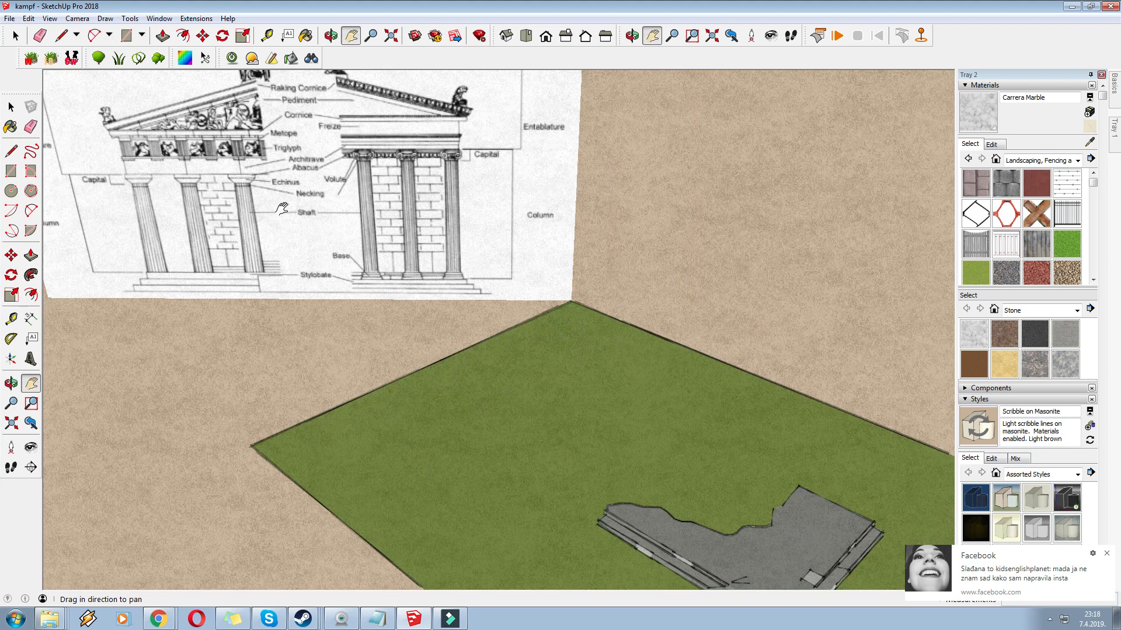
left_click_drag(283, 208, 471, 302)
scroll(254, 328, "up", 4)
middle_click_drag(390, 311, 400, 273)
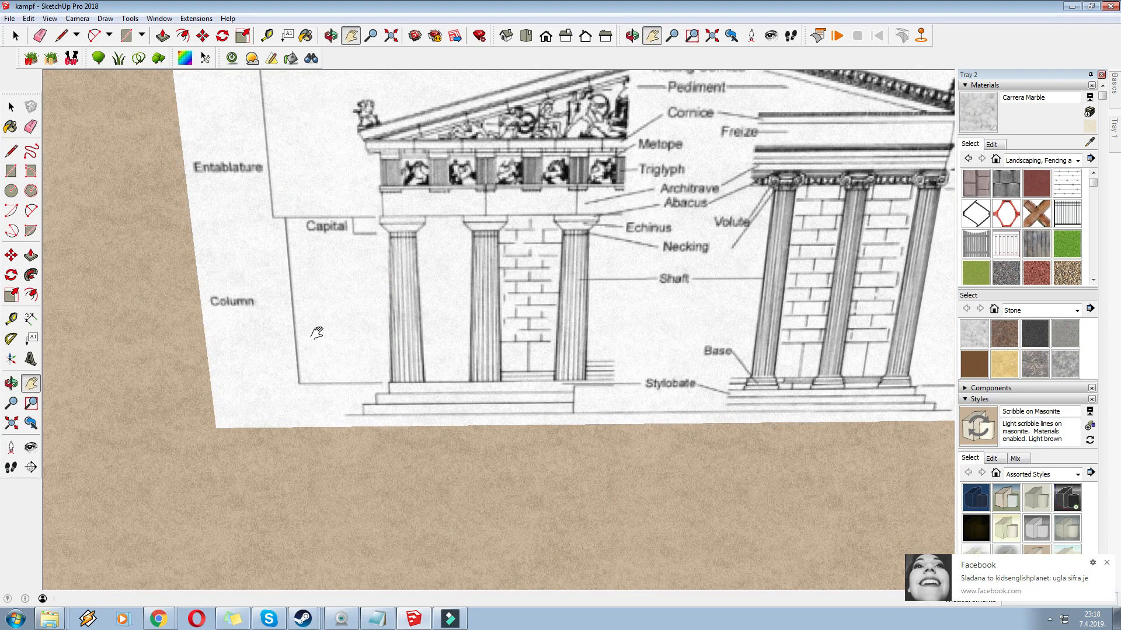
Draw a square on the platform's top surface at its front corner
mouse_move(530, 372)
middle_mouse_down()
mouse_move(496, 350)
mouse_move(453, 347)
mouse_move(365, 365)
mouse_move(522, 296)
mouse_move(455, 327)
middle_mouse_up()
scroll(455, 327, "down", 2)
key("r")
scroll(390, 362, "up", 5)
left_click(389, 362)
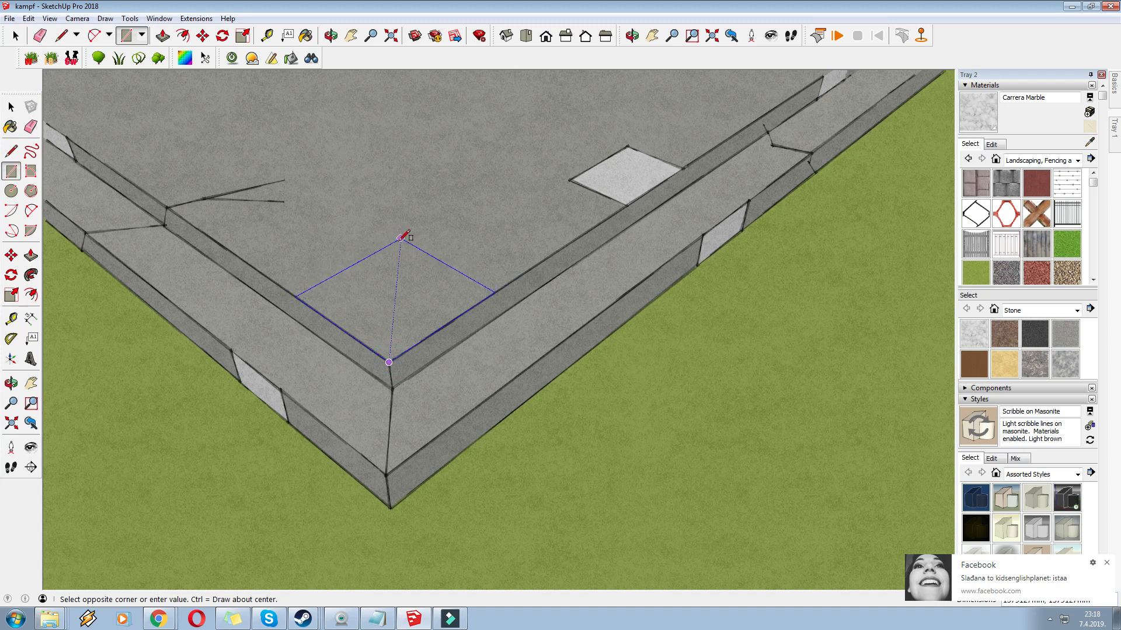
left_click(393, 237)
Push/pull the corner square upward into a low column base slab
scroll(309, 271, "up", 2)
left_click(27, 296)
scroll(353, 286, "up", 2)
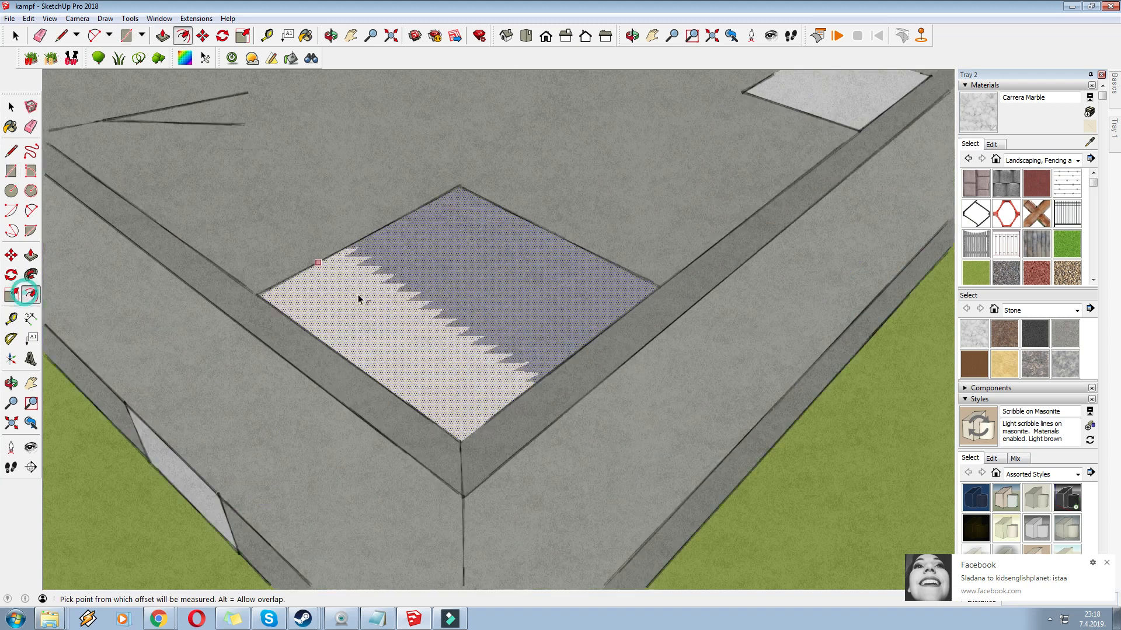
left_click(164, 38)
middle_click_drag(428, 337, 425, 313)
left_click(425, 313)
left_click(788, 454)
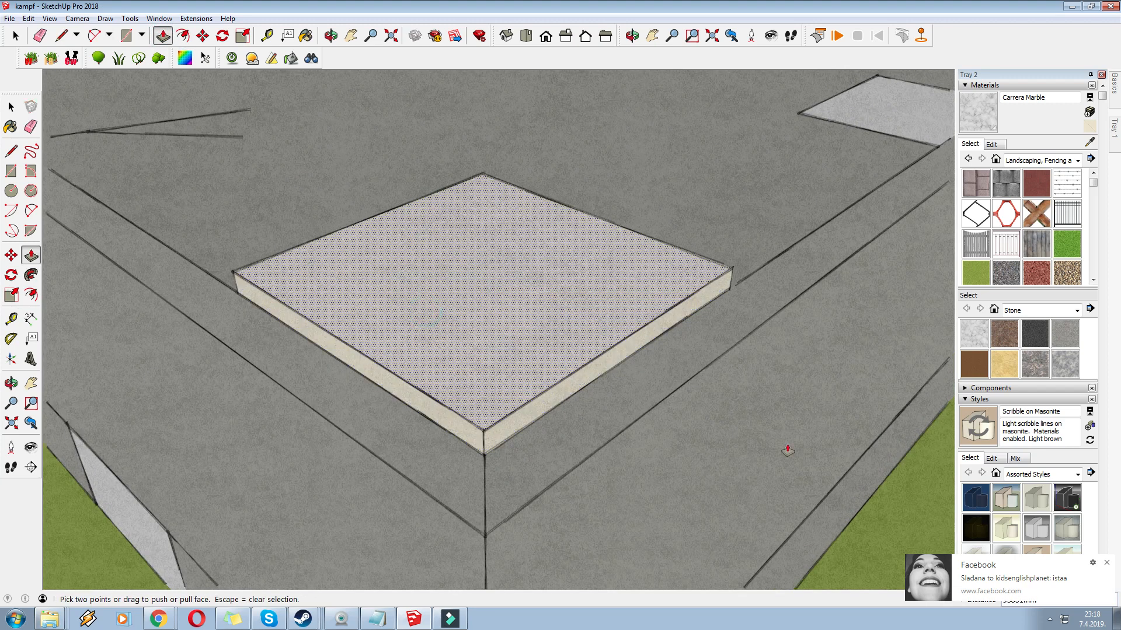
left_click(1106, 564)
Offset the base slab's top outline inward and raise the inner face to give the slab sloped edges
key("f")
left_click(384, 305)
left_click(393, 305)
key("m")
left_click(509, 255)
left_click(517, 258)
middle_click_drag(489, 253, 498, 288)
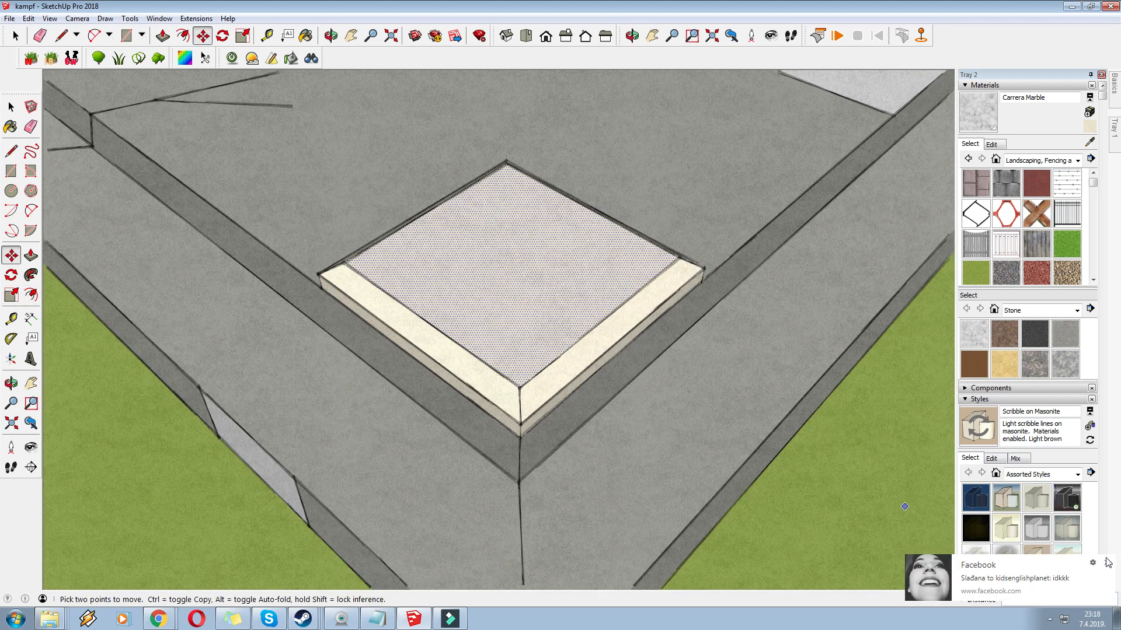
Offset a smaller square inside the base's top face and draw a line between the midpoints of its opposite sides
left_click(31, 295)
left_click(536, 299)
left_click(546, 305)
left_click(13, 151)
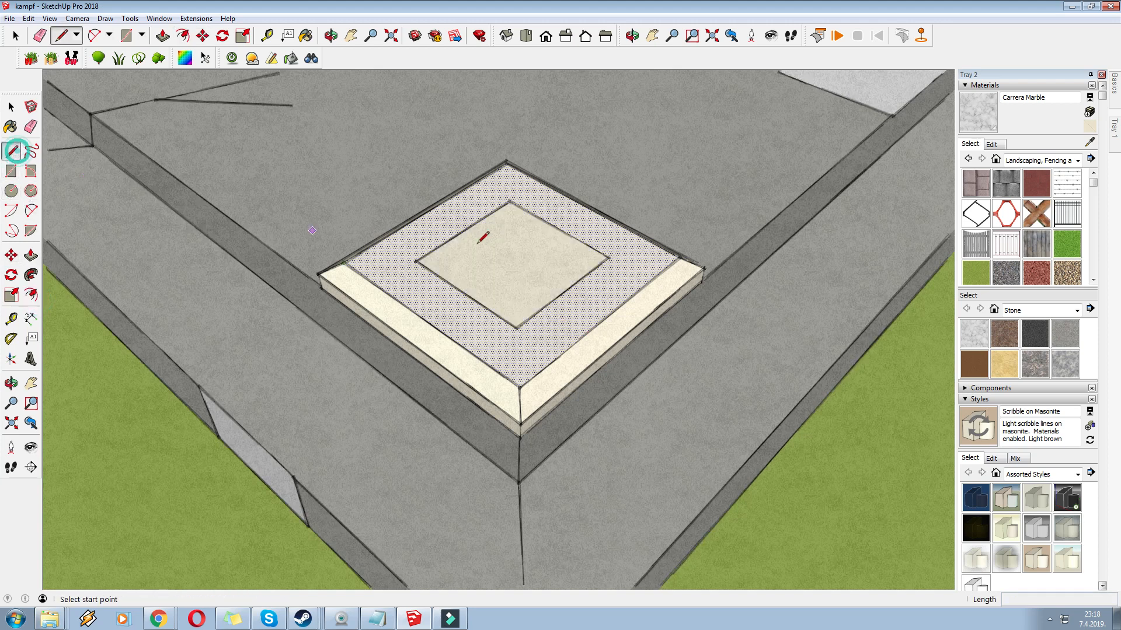
left_click(464, 230)
left_click(565, 291)
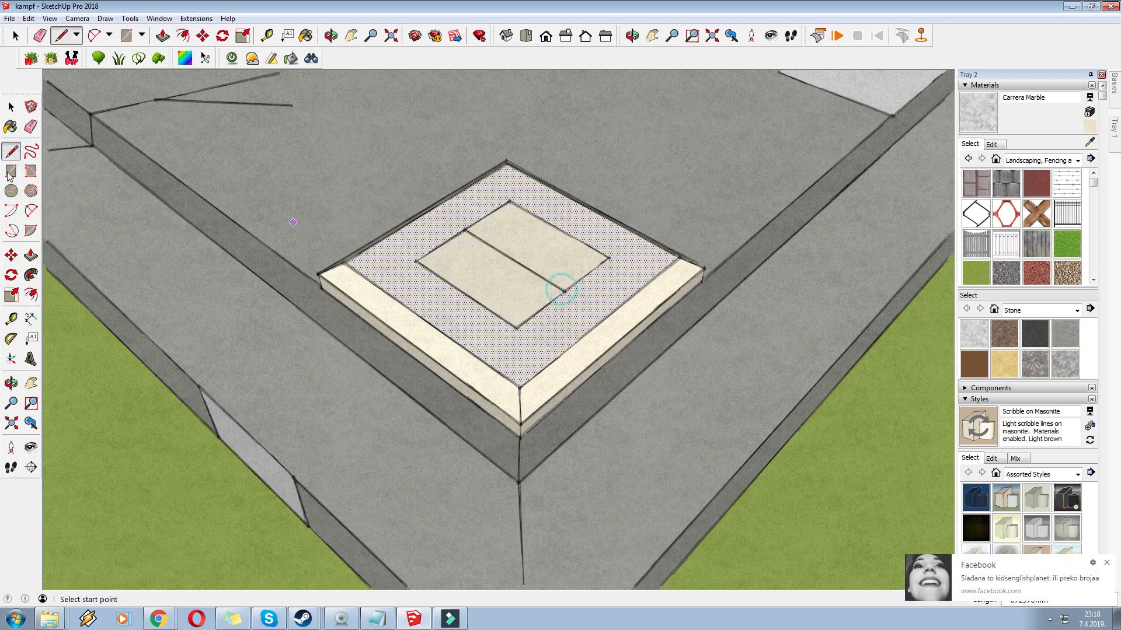
Draw a circle around the inner square from the line's midpoint, and erase the square and the line
left_click(11, 190)
left_click(512, 259)
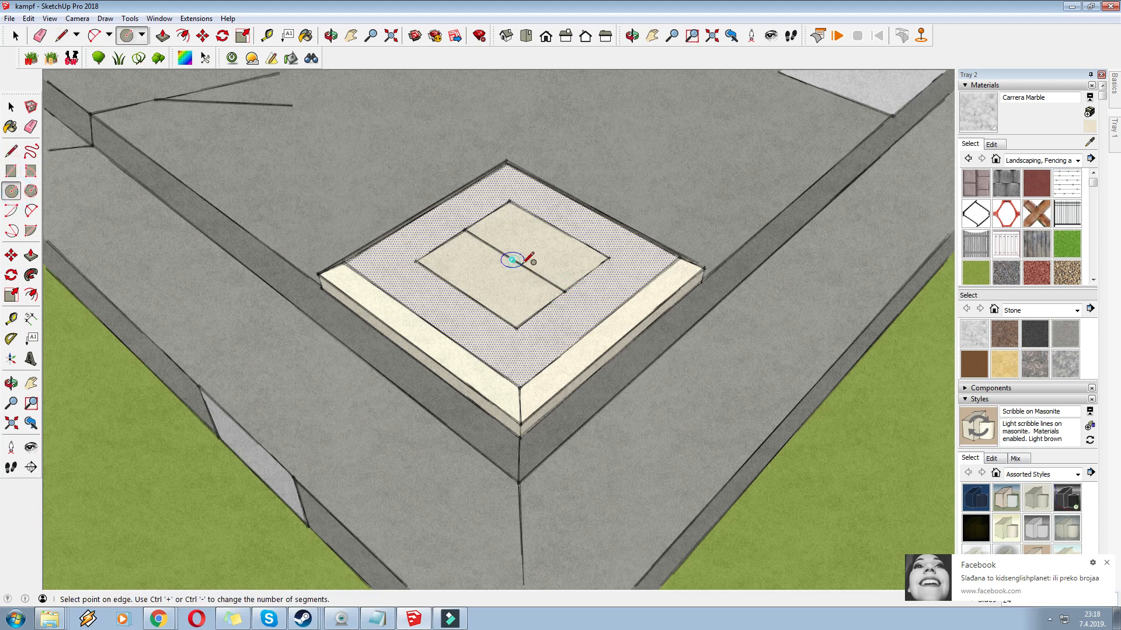
left_click(593, 301)
key("e")
mouse_move(651, 254)
left_mouse_down()
mouse_move(501, 219)
mouse_move(454, 231)
left_mouse_up()
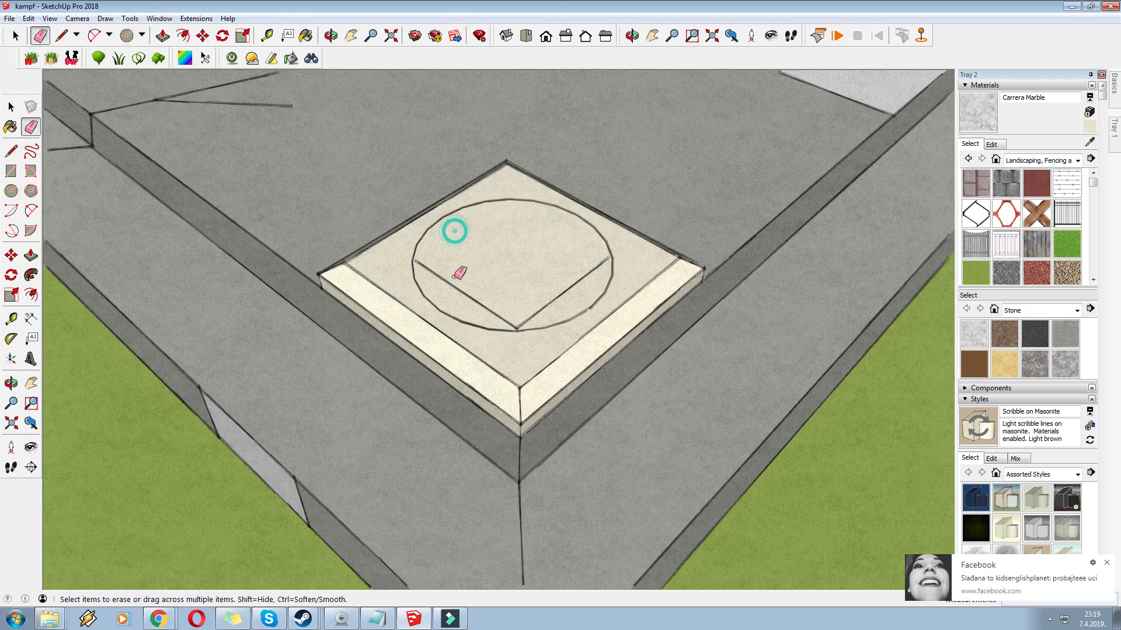
left_click_drag(540, 302, 499, 308)
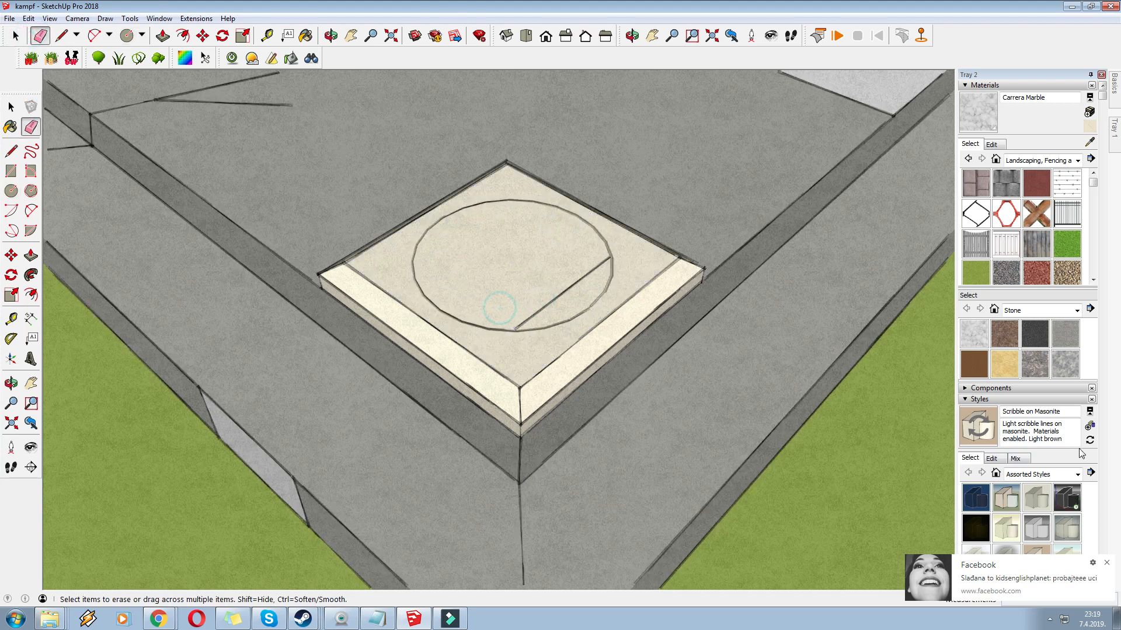
left_click(1105, 562)
left_click(549, 288)
Select the whole column base and paint it with Carrera Marble
middle_click_drag(450, 451, 381, 276)
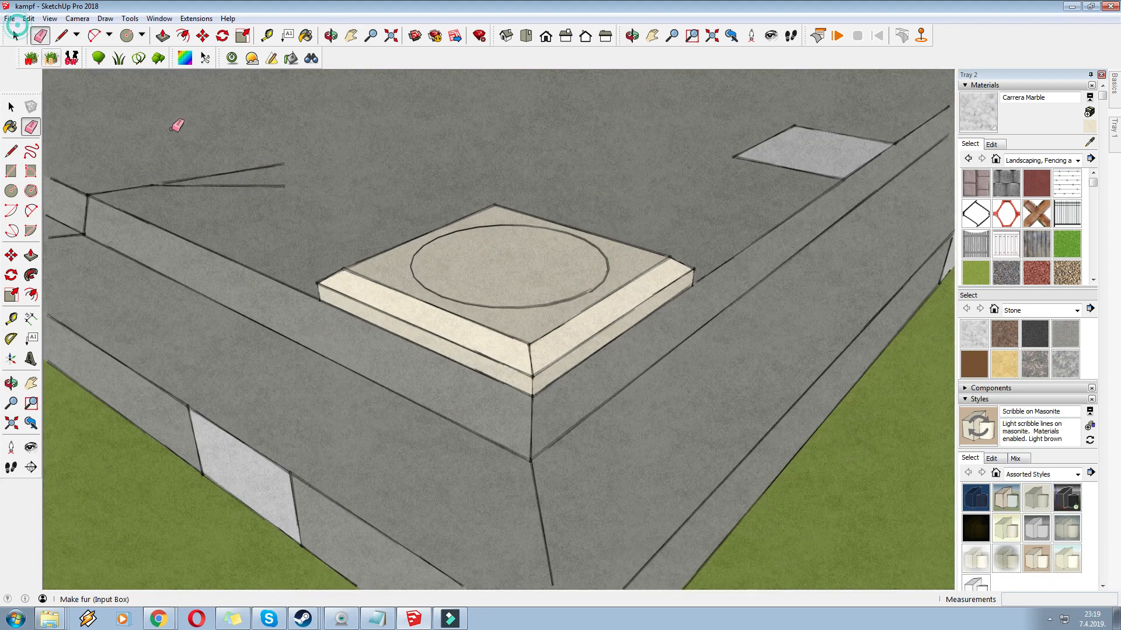
left_click(17, 40)
triple_click(507, 272)
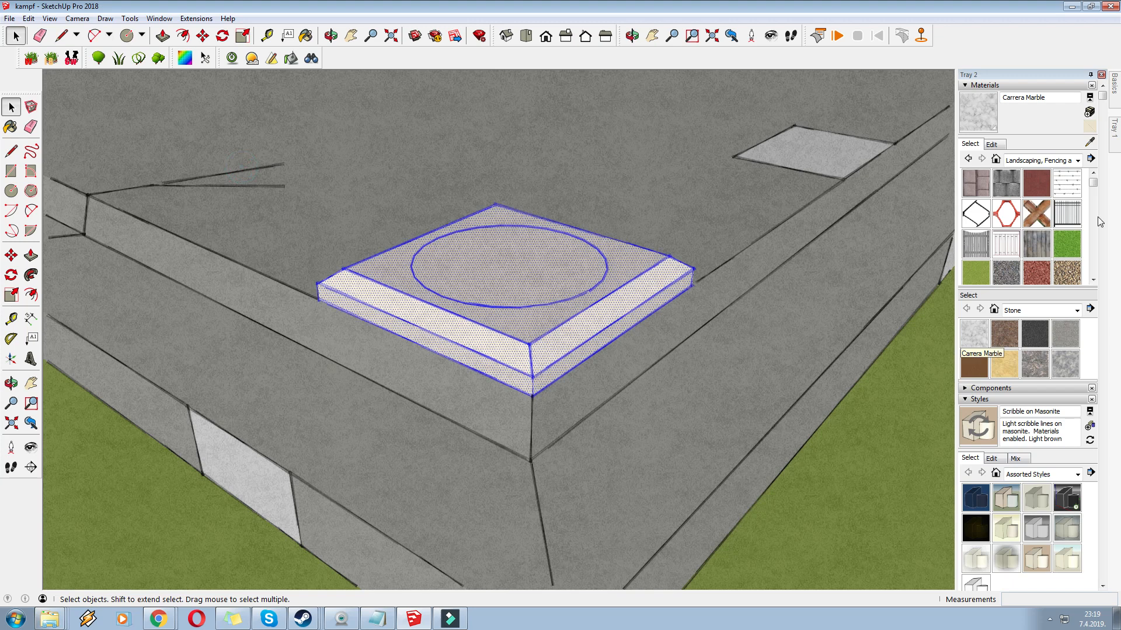
left_click(1089, 142)
middle_click_drag(487, 302, 624, 311)
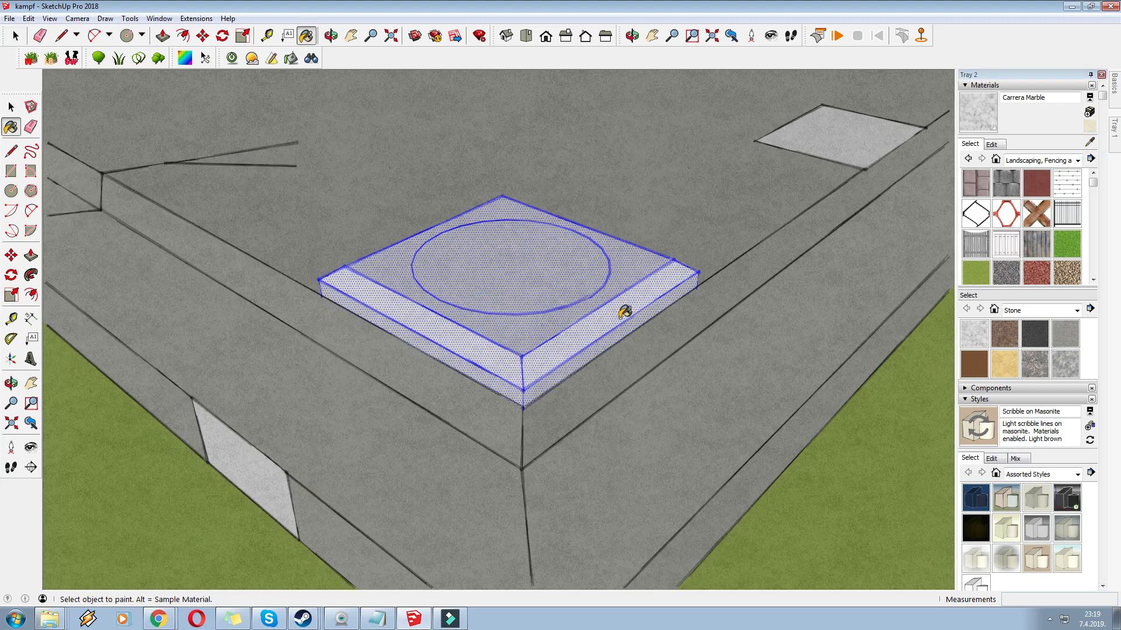
Paint the column base's two sloped front faces and the circle with Stone Vein Gray
left_click(1065, 333)
left_click(811, 391)
right_click(950, 477)
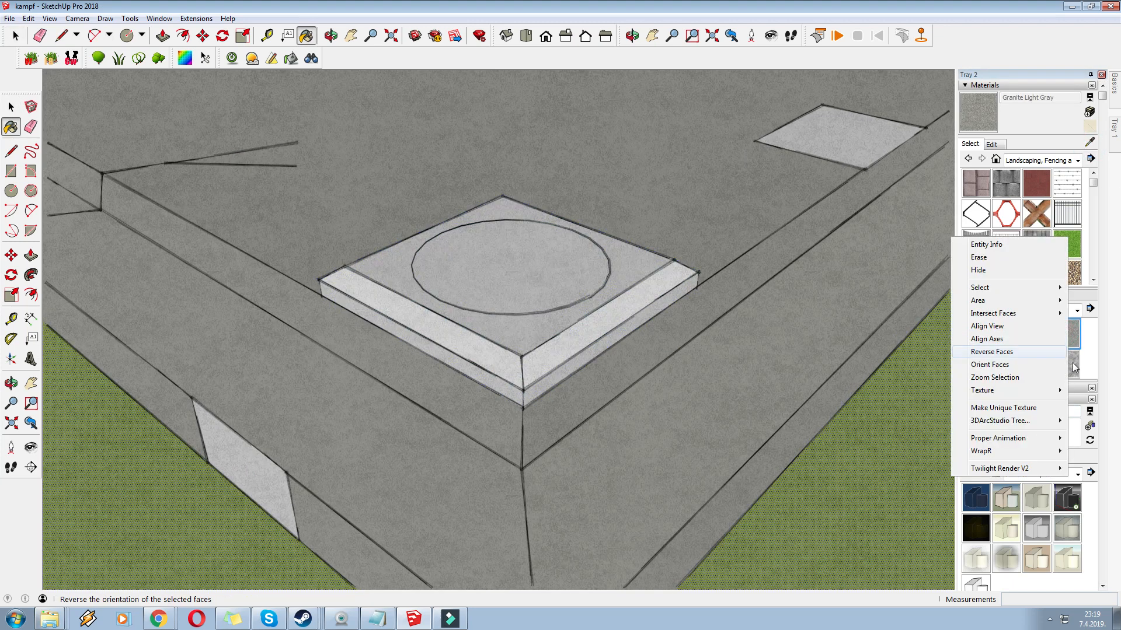
left_click(1071, 363)
left_click(582, 325)
left_click(480, 354)
scroll(489, 351, "down", 3)
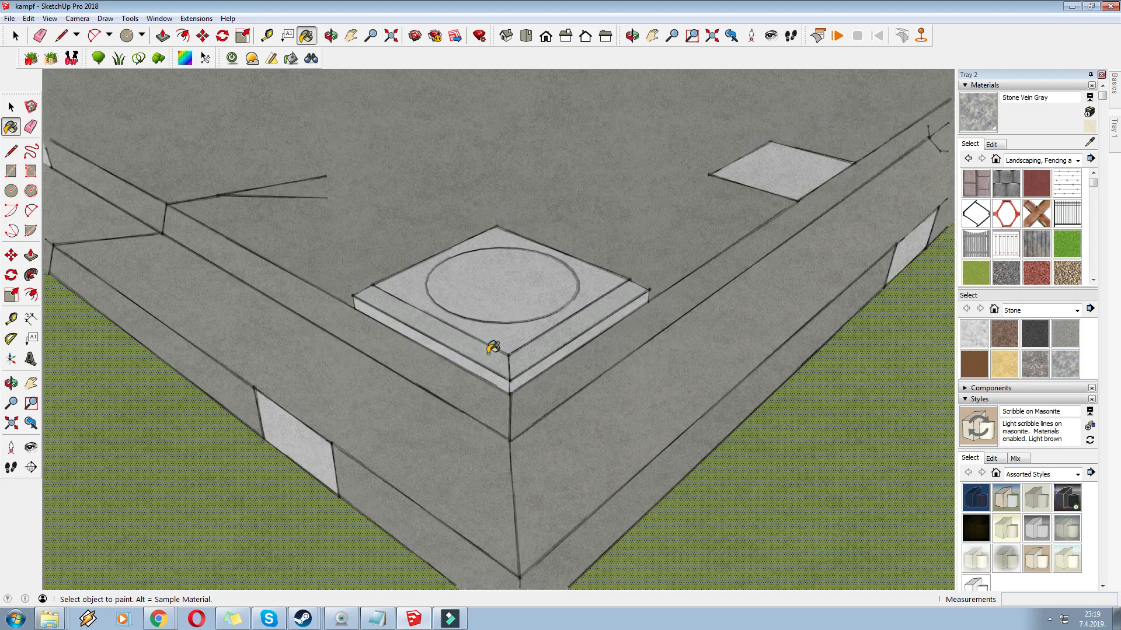
left_click(505, 292)
Try to extrude the circle on the column base into a shaft, and undo the extrusion
mouse_move(540, 253)
middle_mouse_down()
mouse_move(534, 439)
mouse_move(527, 376)
middle_mouse_up()
scroll(530, 431, "down", 2)
scroll(527, 444, "down", 3)
scroll(528, 444, "down", 3)
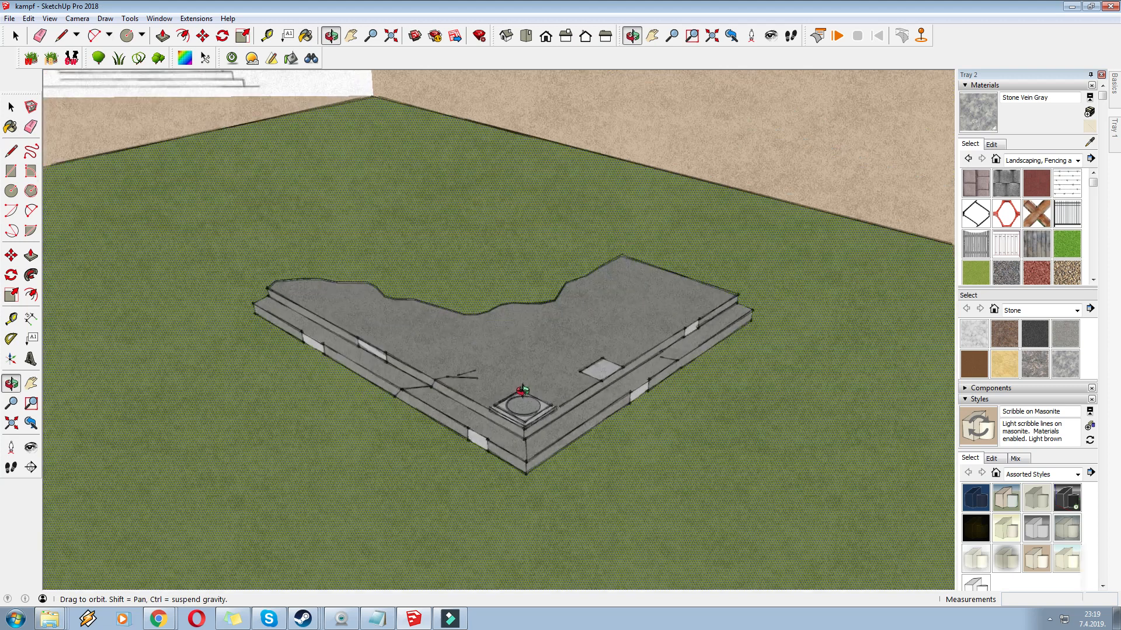
scroll(515, 393, "up", 3)
left_click(1108, 553)
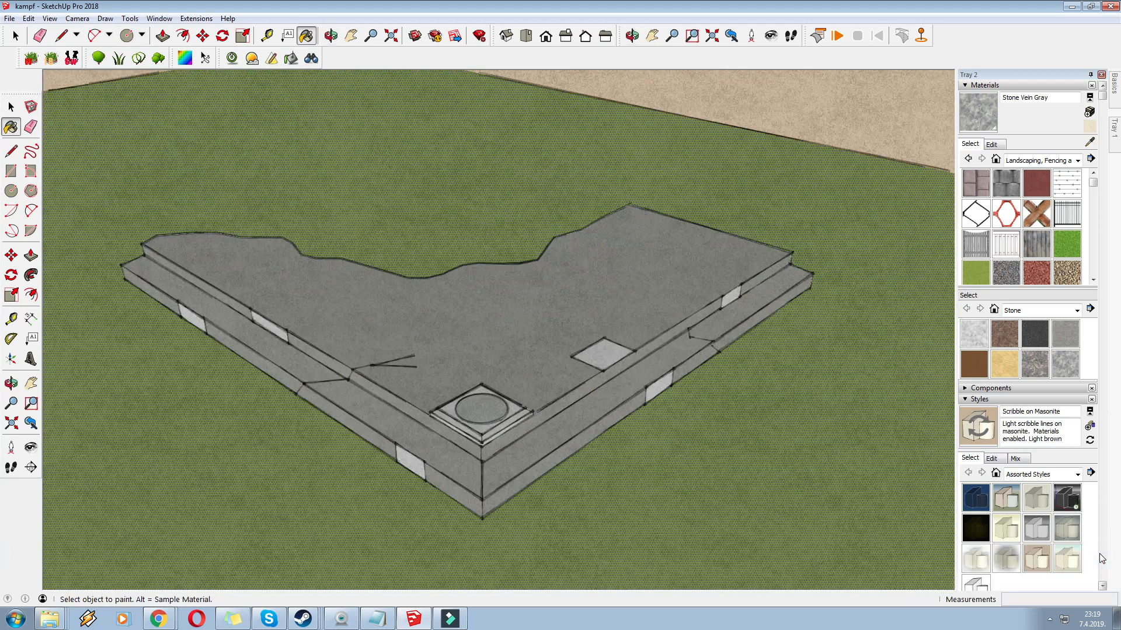
left_click(163, 36)
scroll(508, 356, "down", 2)
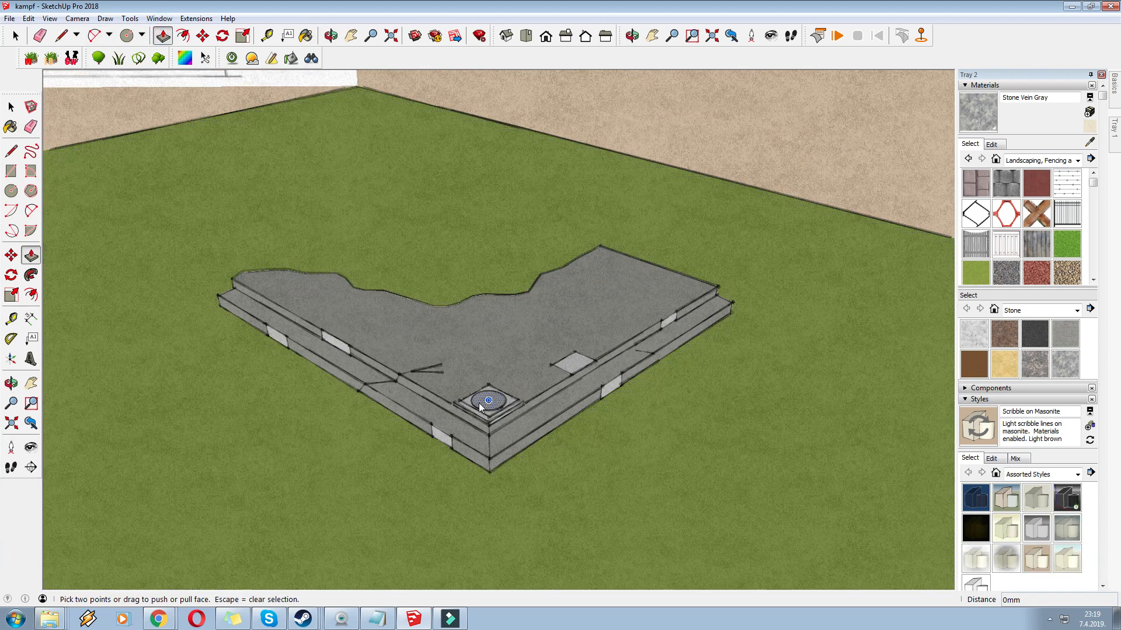
left_click(488, 401)
left_click(485, 230)
scroll(486, 310, "up", 2)
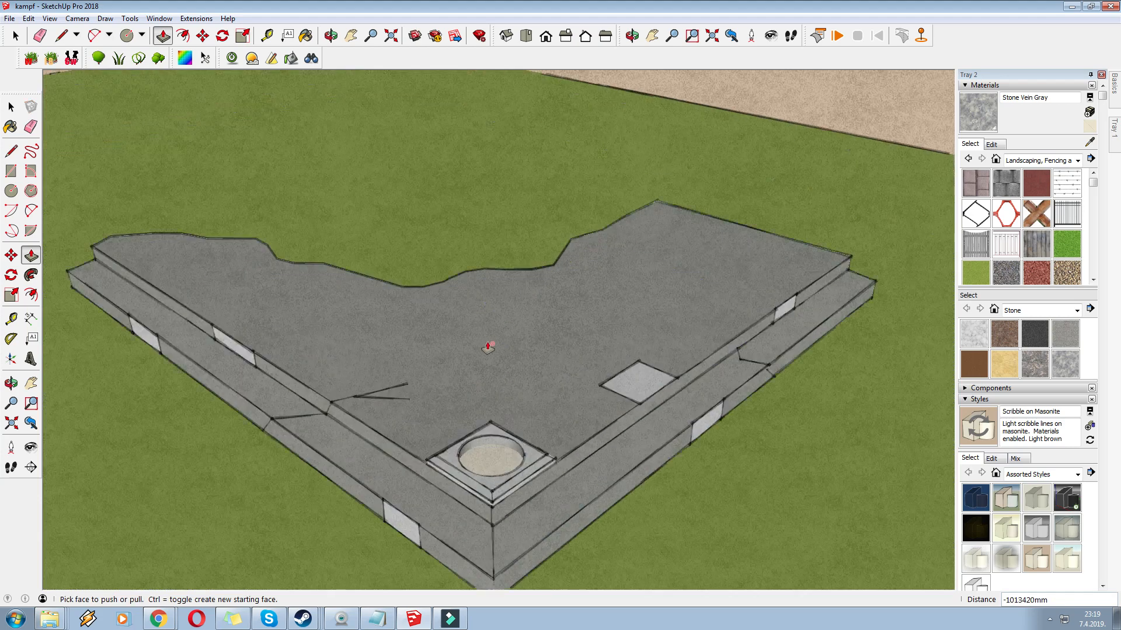
left_click(513, 444)
scroll(513, 443, "up", 2)
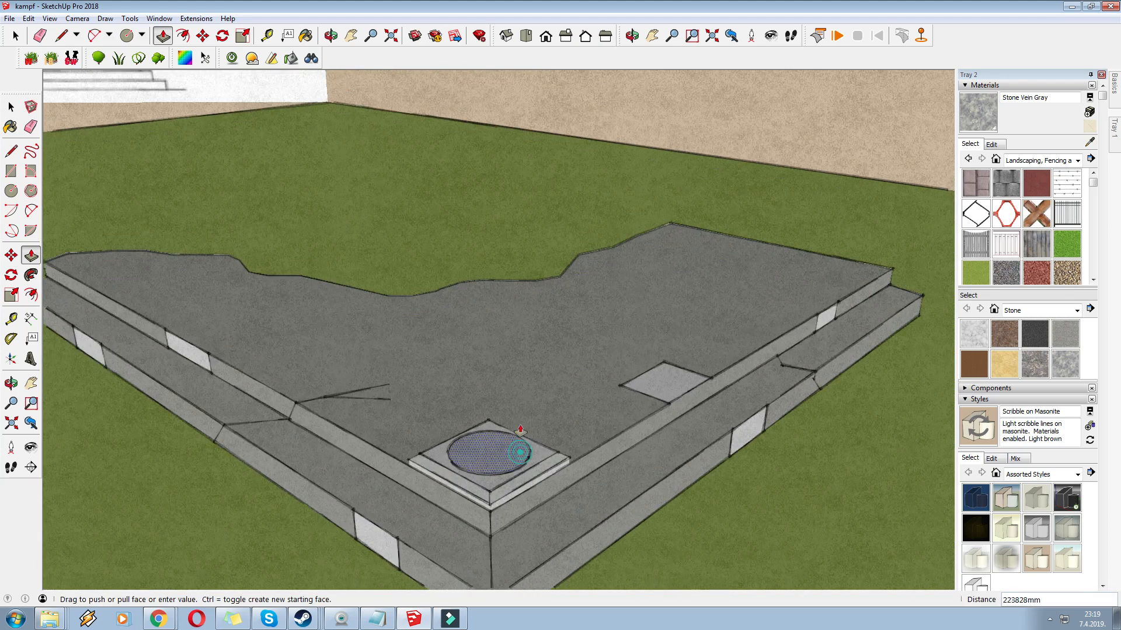
left_click(500, 302)
scroll(501, 432, "down", 2)
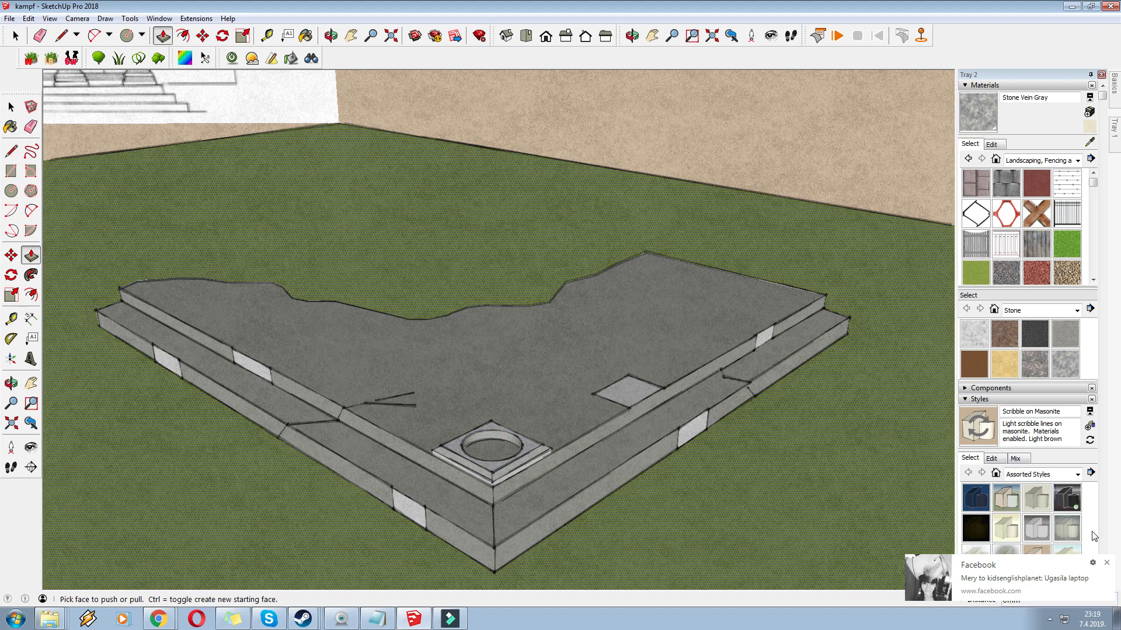
key("ctrl+z")
left_click(1106, 563)
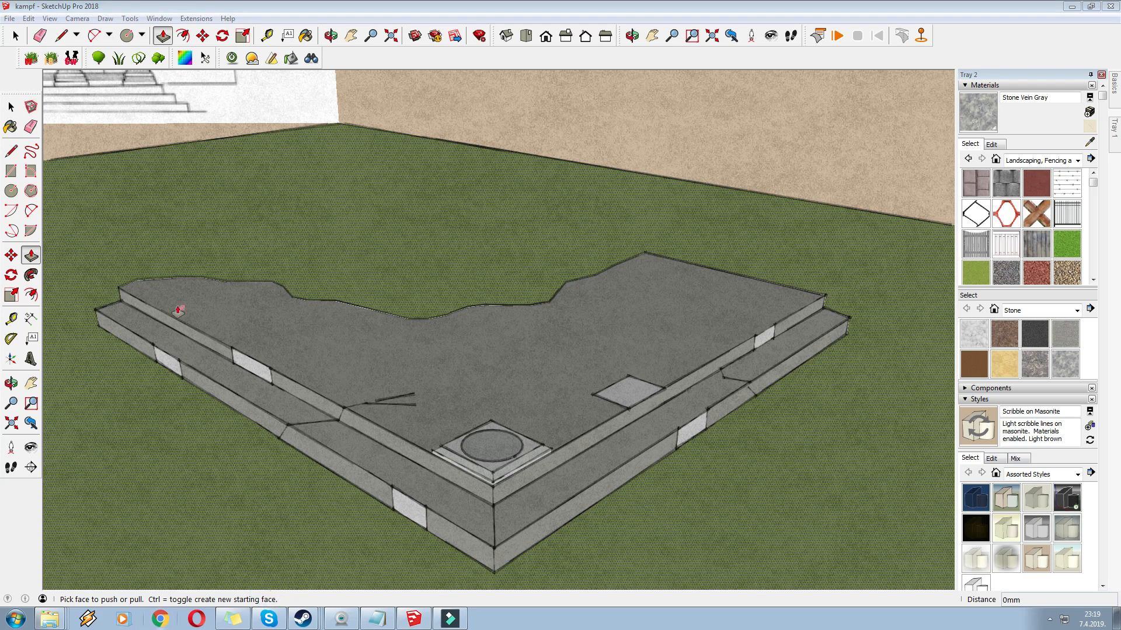
Extrude the circle on the base into a column shaft about 6694651 mm tall, and shorten it by about 620230 mm
left_click_drag(492, 442, 527, 351)
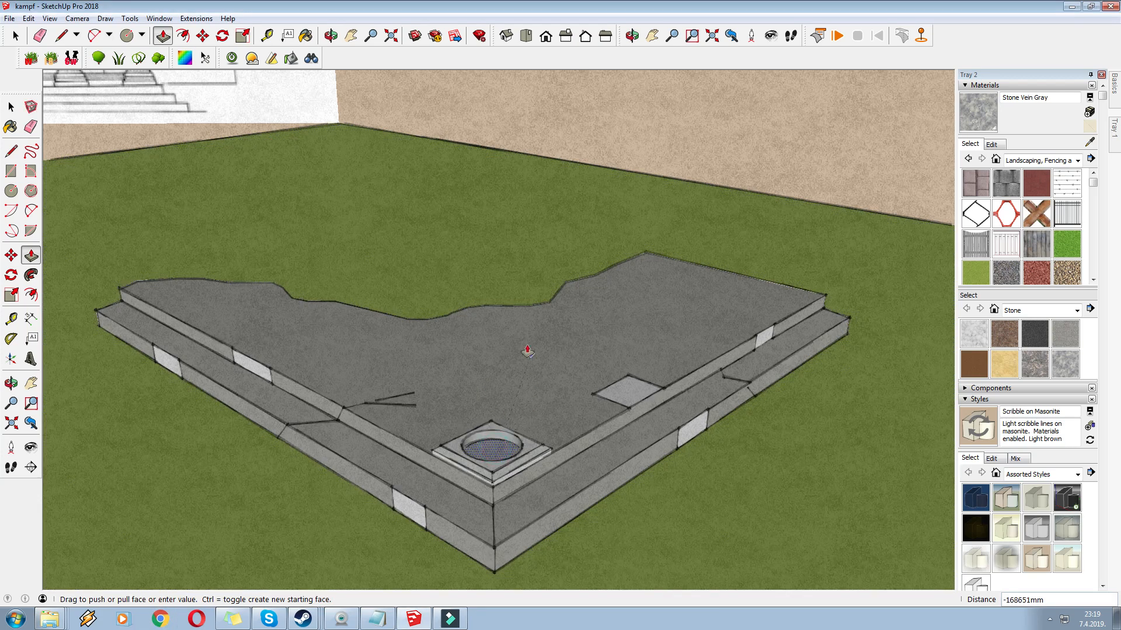
left_click_drag(296, 170, 302, 127)
scroll(296, 171, "down", 4)
left_click(313, 143)
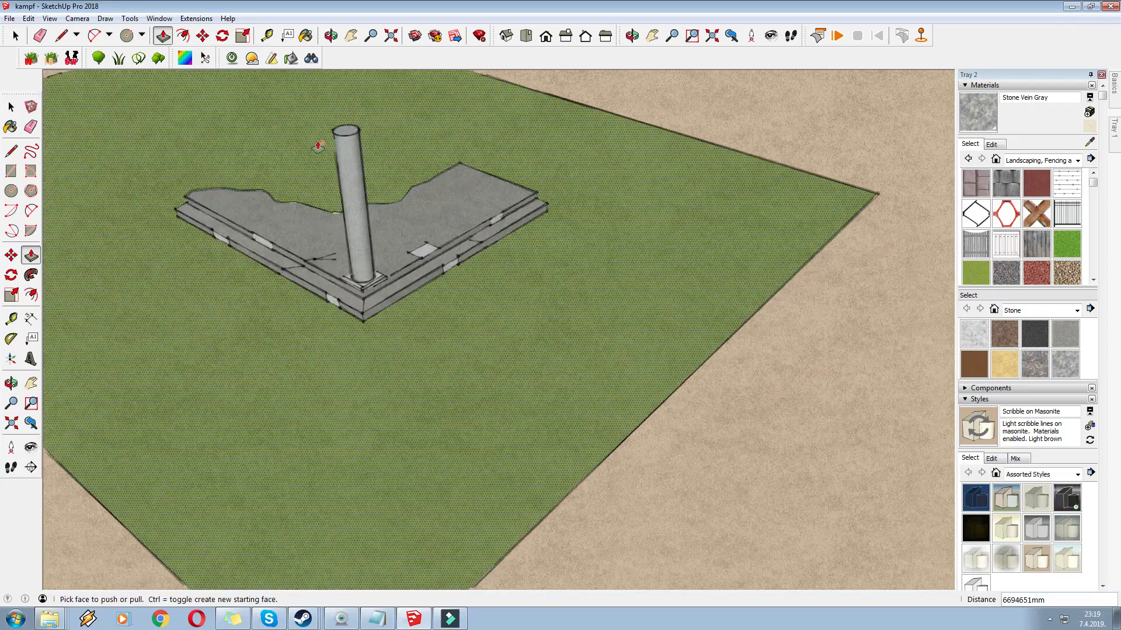
scroll(350, 146, "up", 6)
scroll(529, 90, "down", 5)
middle_click_drag(529, 91, 530, 91)
scroll(531, 92, "up", 2)
mouse_move(519, 257)
middle_mouse_down()
mouse_move(517, 292)
mouse_move(521, 261)
middle_mouse_up()
key("space")
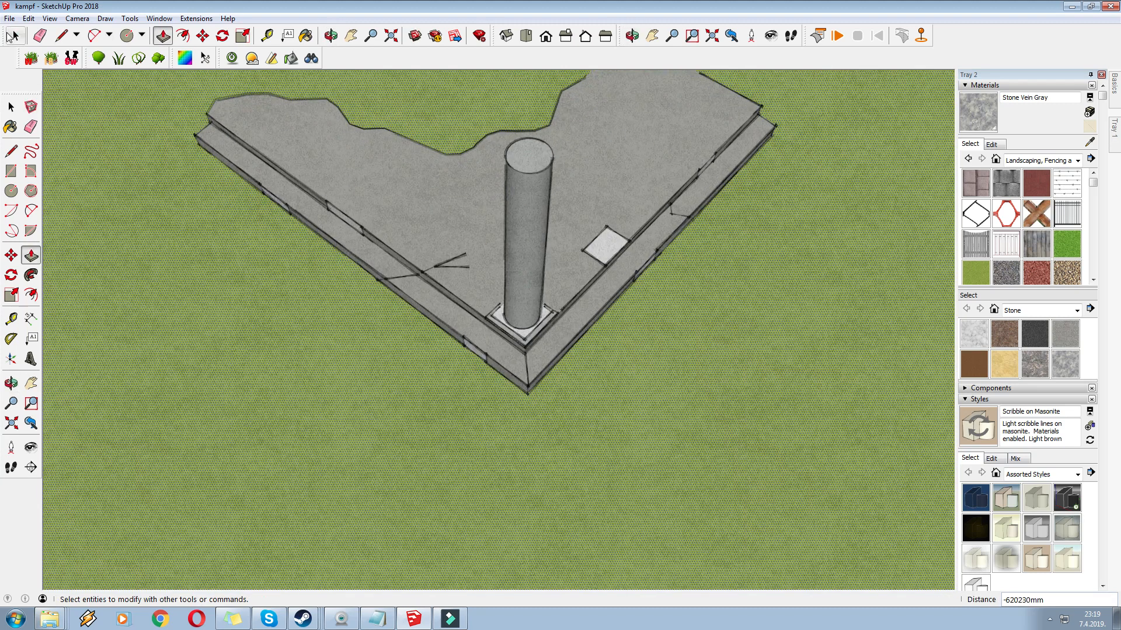
Examine the column shafts' proportions and taper in the temple reference drawing
middle_click_drag(325, 155, 413, 178)
scroll(413, 177, "down", 2)
left_click(358, 37)
mouse_move(743, 443)
left_mouse_down()
mouse_move(588, 227)
mouse_move(281, 175)
left_mouse_up()
scroll(302, 215, "up", 2)
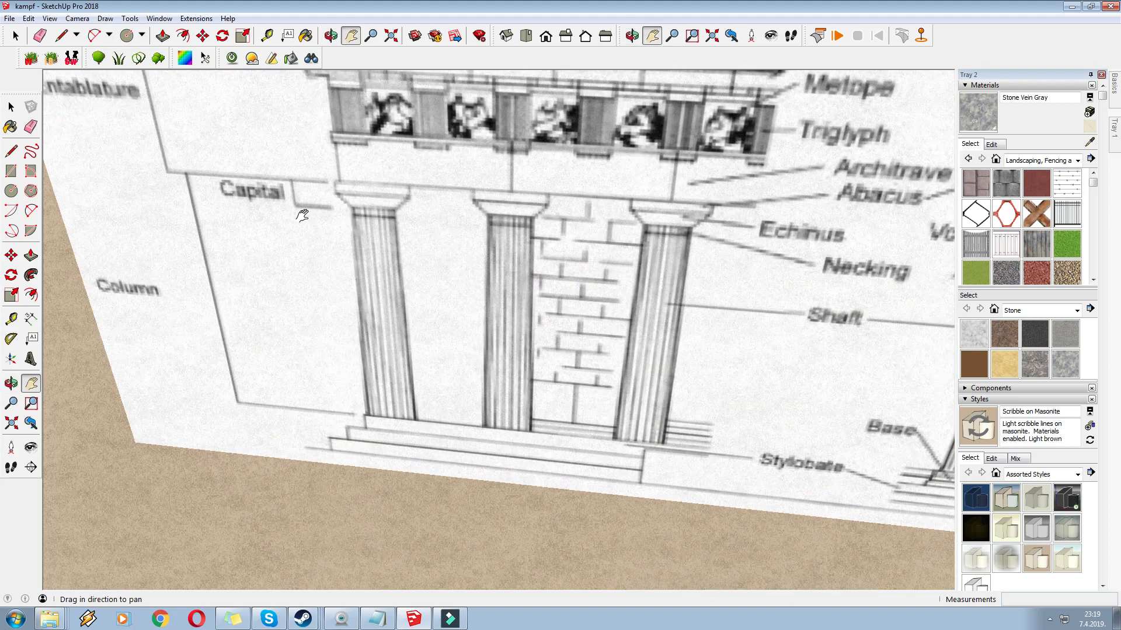
scroll(338, 221, "down", 6)
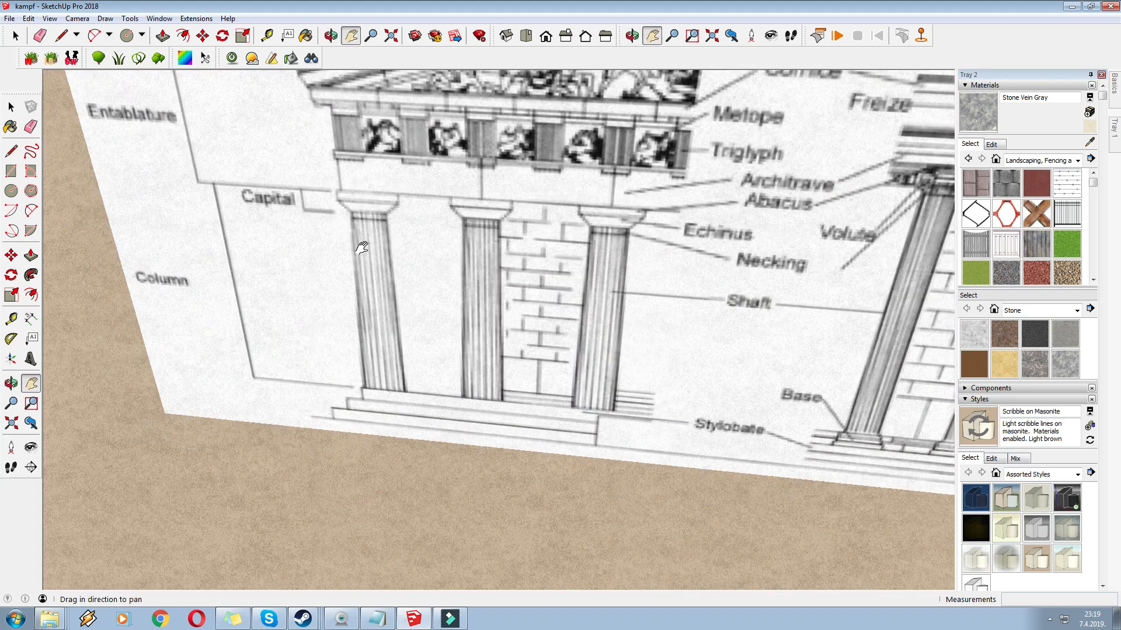
middle_click_drag(431, 246, 471, 252)
scroll(590, 363, "up", 5)
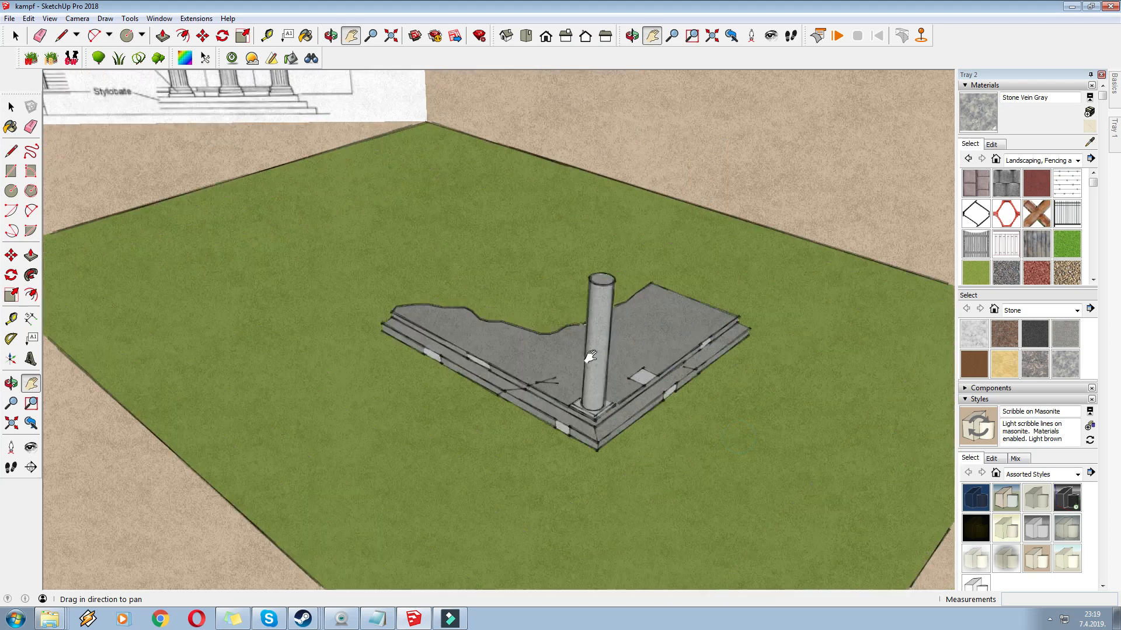
Push the column shaft's top face down by about 1267764 mm
left_click_drag(601, 325, 445, 270)
scroll(340, 155, "up", 1)
left_click_drag(340, 154, 373, 187)
key("m")
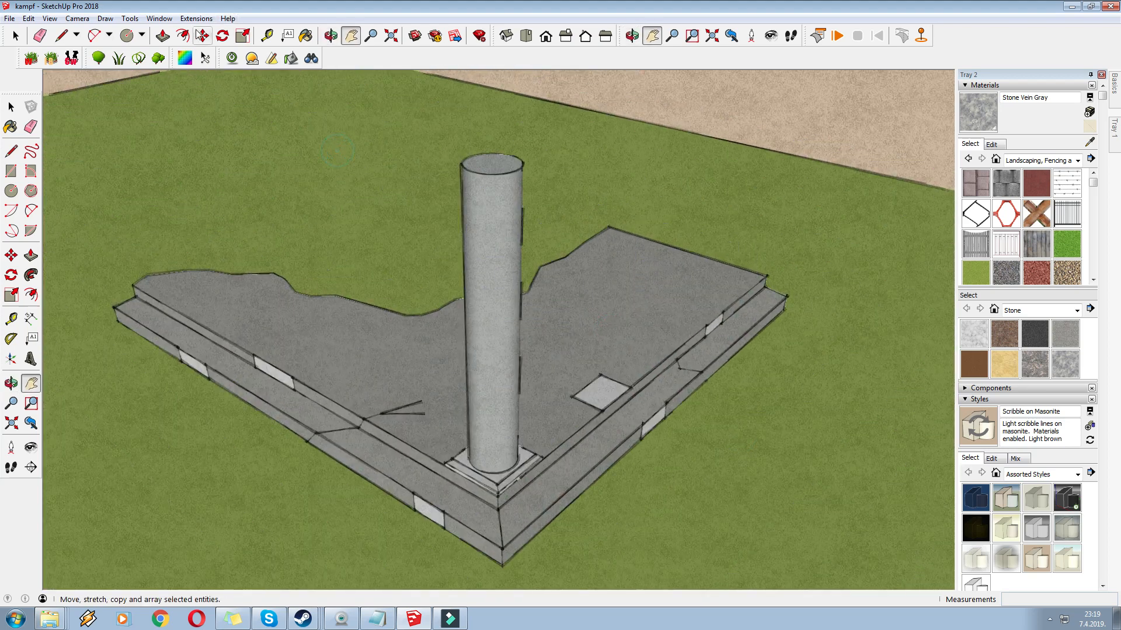
left_click(163, 36)
scroll(472, 146, "up", 1)
left_click_drag(490, 163, 488, 255)
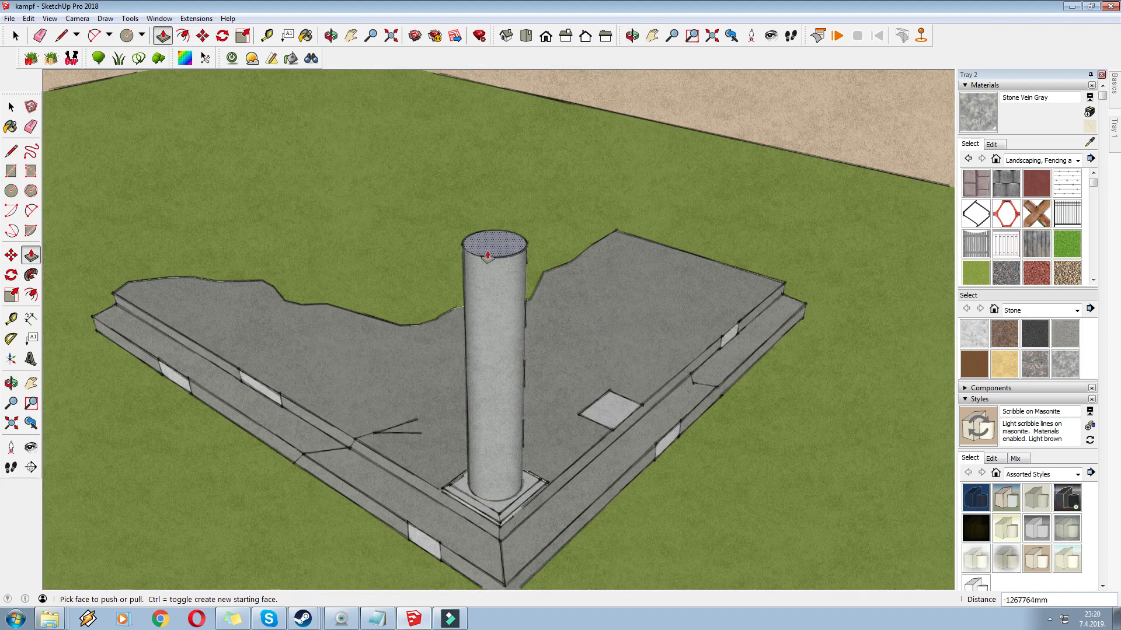
Taper the column shaft by scaling its top face to about 0.84 from one corner, and inward from the opposite corner
key("m")
scroll(518, 249, "up", 1)
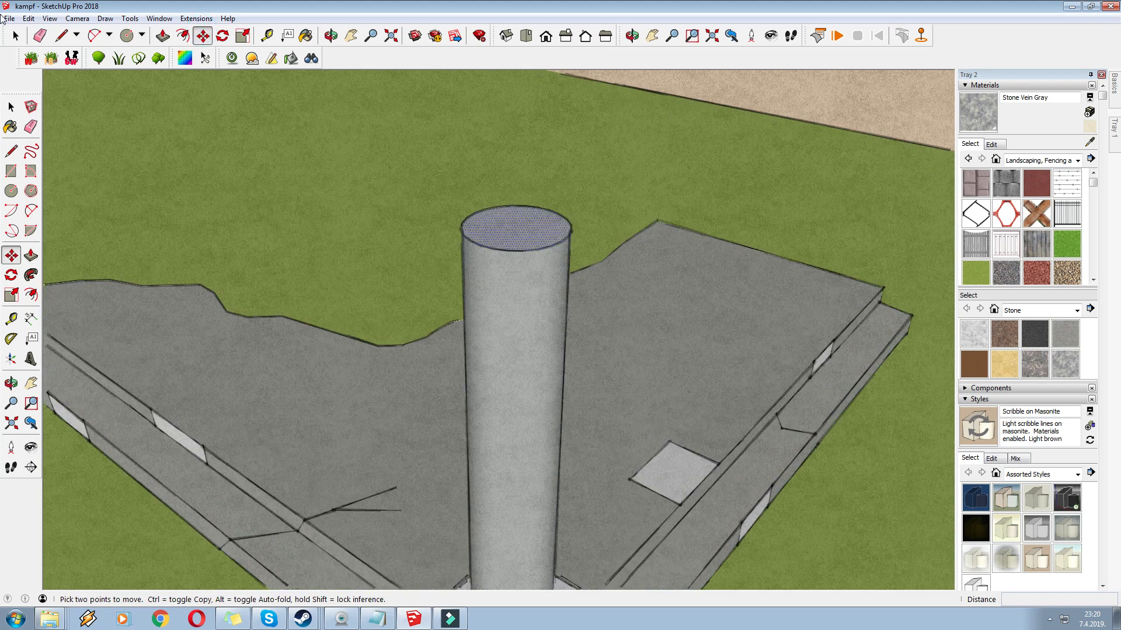
left_click(16, 35)
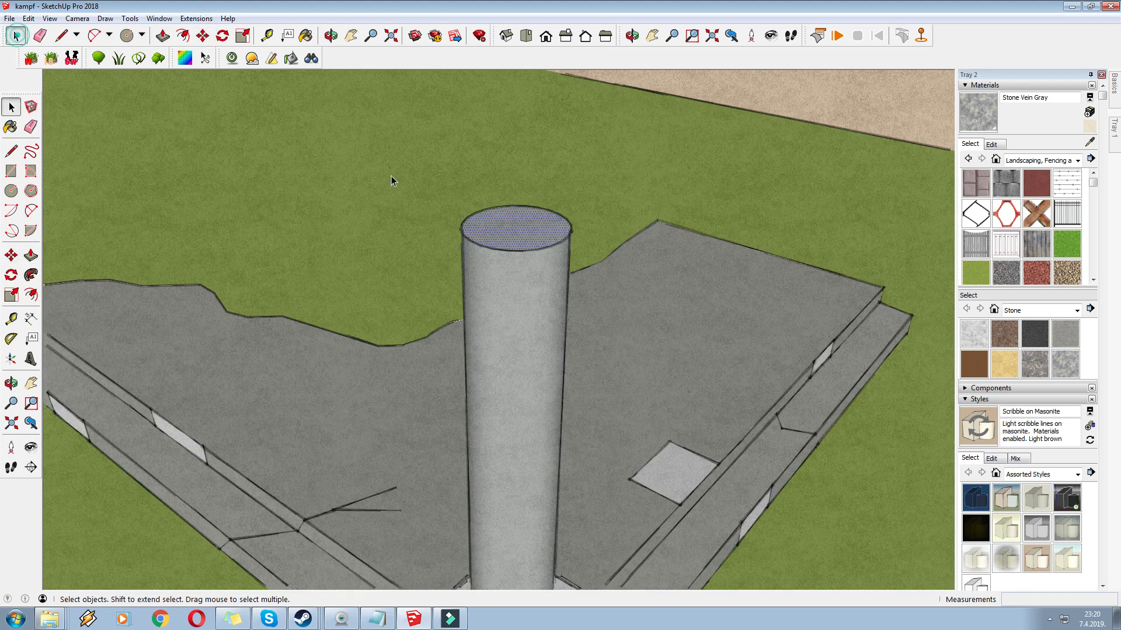
left_click(241, 37)
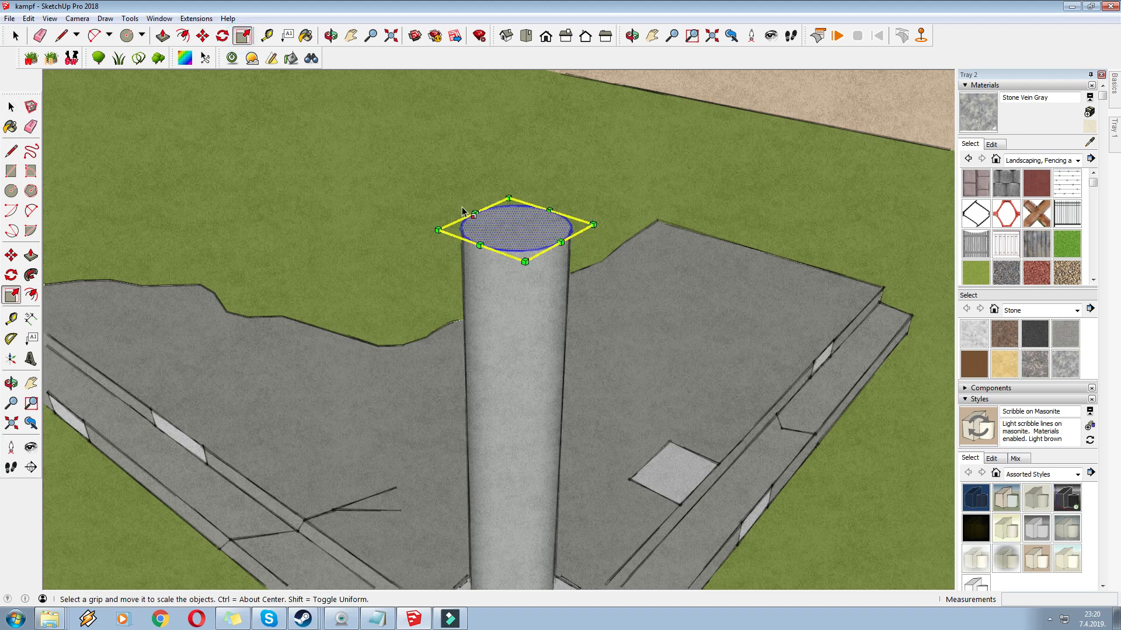
left_click_drag(437, 229, 497, 236)
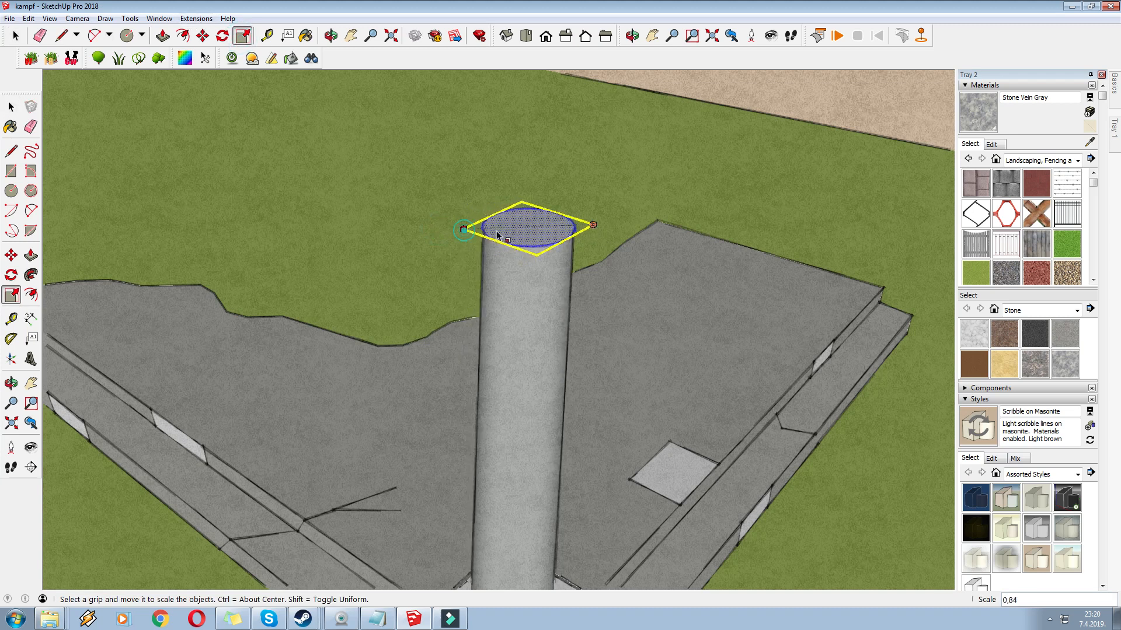
left_click_drag(590, 224, 572, 226)
Select the column shaft together with its base and scale them slightly taller
scroll(484, 178, "down", 5)
mouse_move(490, 219)
middle_mouse_down()
mouse_move(495, 346)
mouse_move(482, 221)
middle_mouse_up()
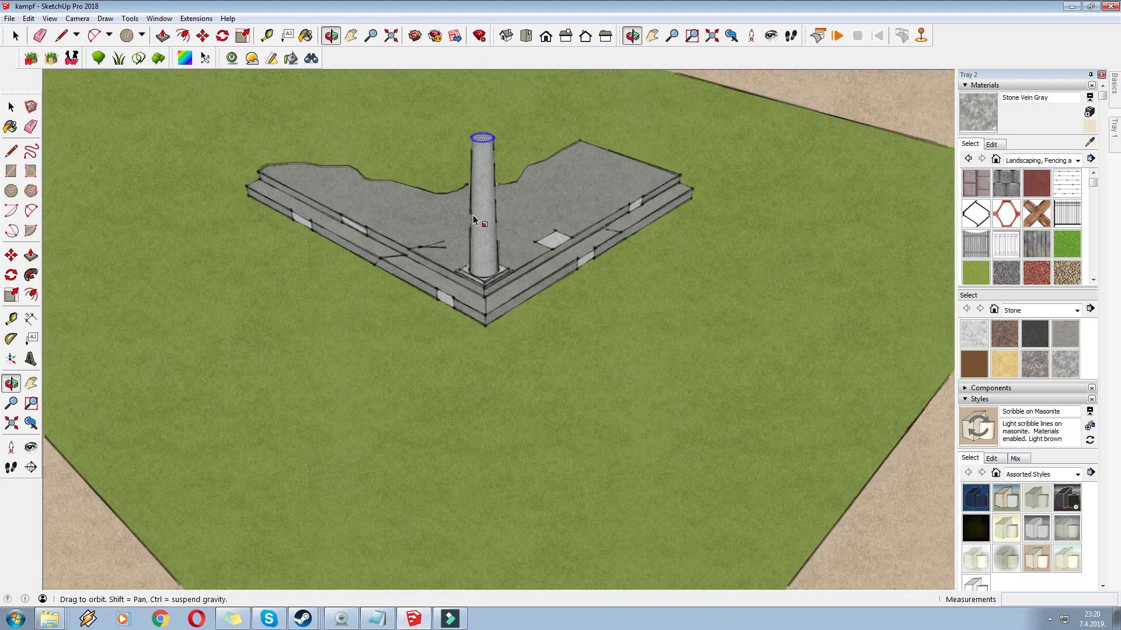
scroll(374, 88, "up", 5)
left_click(164, 29)
scroll(175, 56, "down", 6)
scroll(513, 366, "up", 3)
middle_click_drag(523, 357, 515, 217)
key("space")
left_click_drag(635, 515, 636, 516)
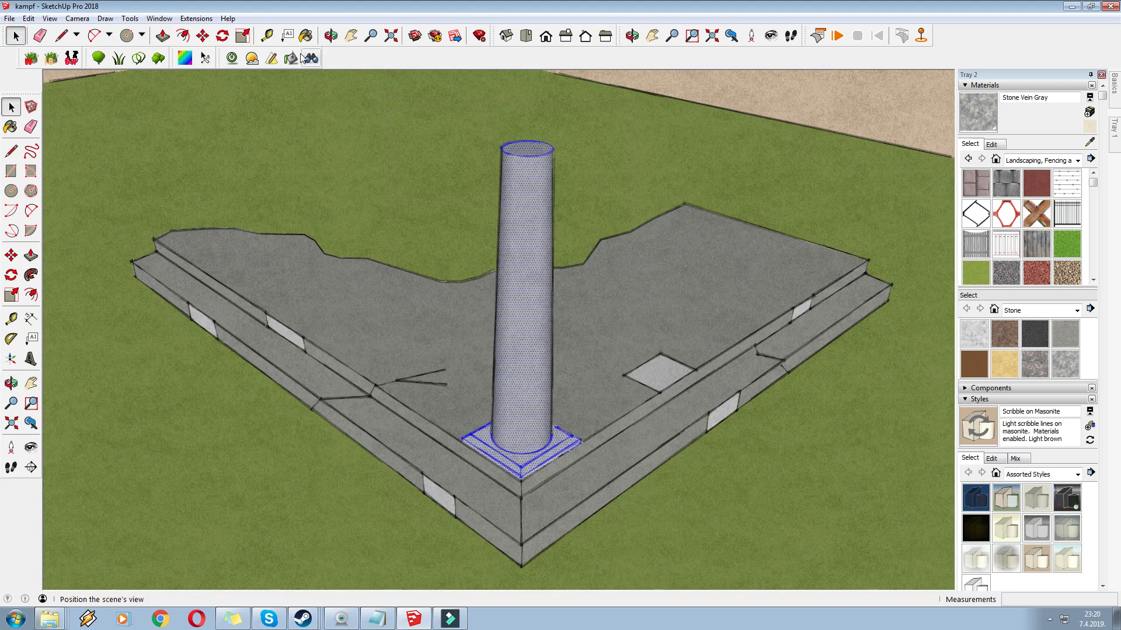
left_click(243, 35)
left_click_drag(519, 151, 520, 128)
left_click(352, 290)
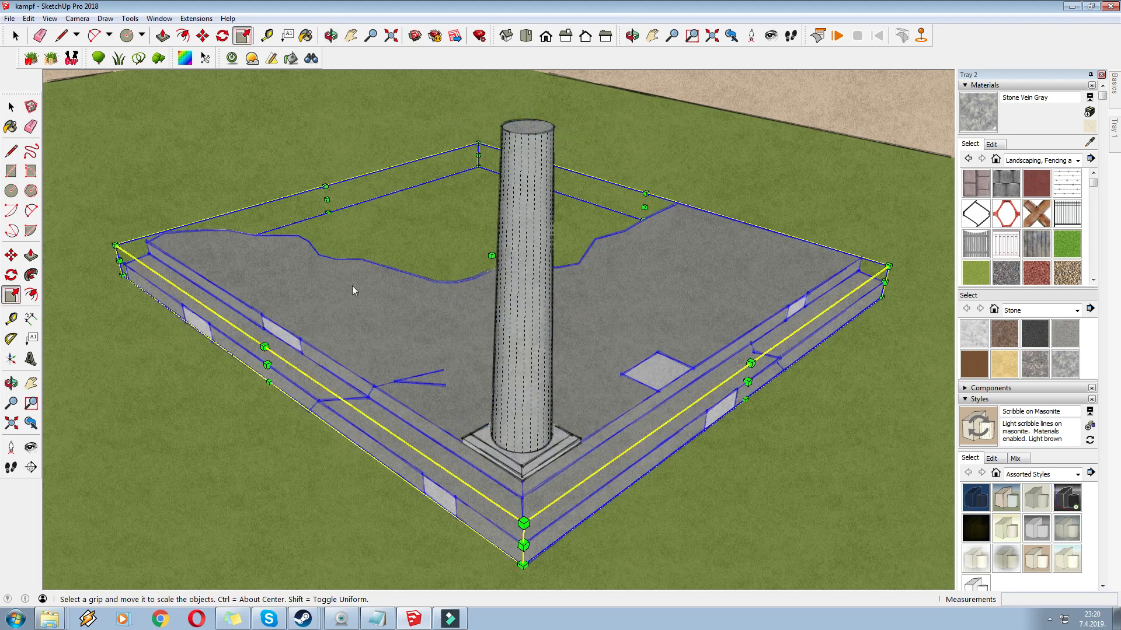
Draw vertical fluting lines about 5096906 mm long along the front facets of the column shaft, from its base to its top
left_click(14, 154)
scroll(534, 449, "up", 3)
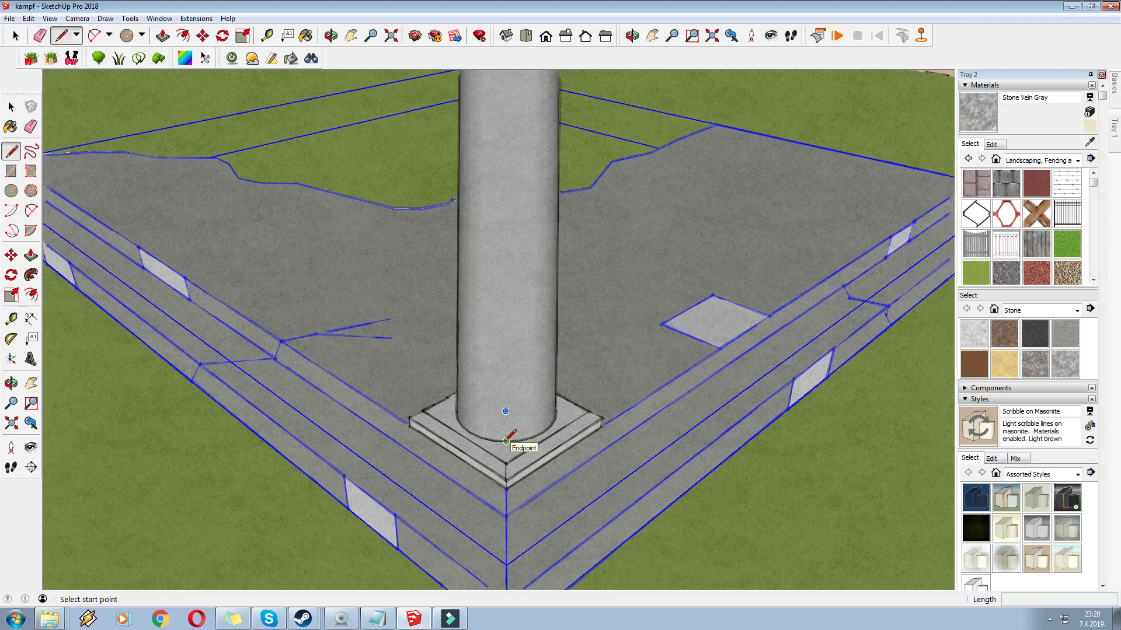
left_click(506, 440)
scroll(506, 443, "down", 2)
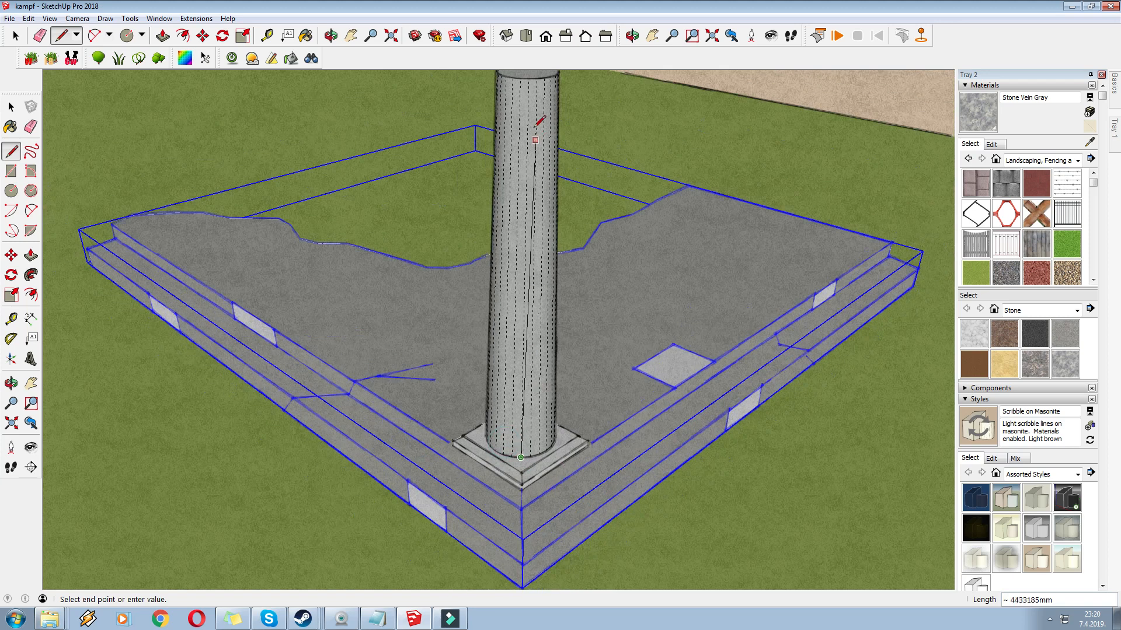
left_click(528, 80)
middle_click_drag(489, 397, 439, 476)
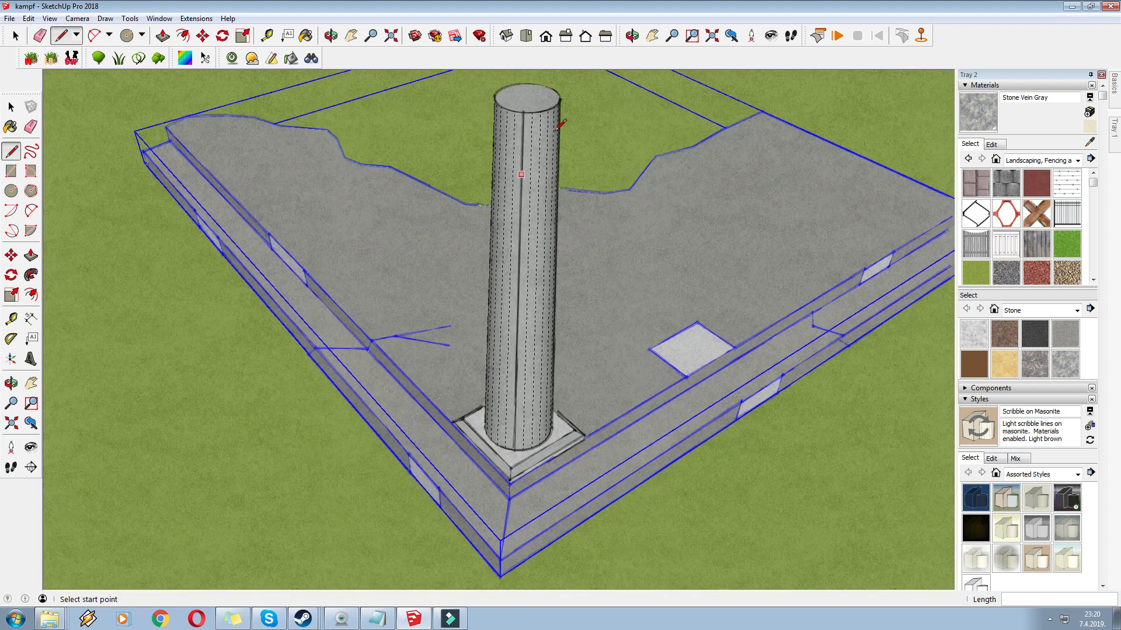
key("Escape")
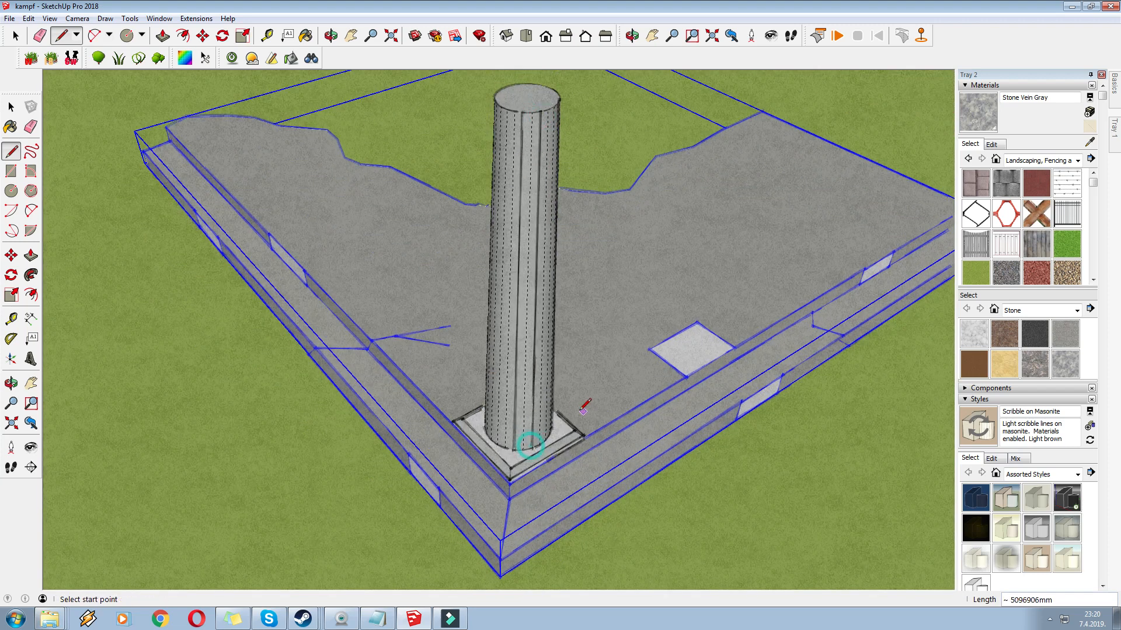
scroll(532, 438, "up", 2)
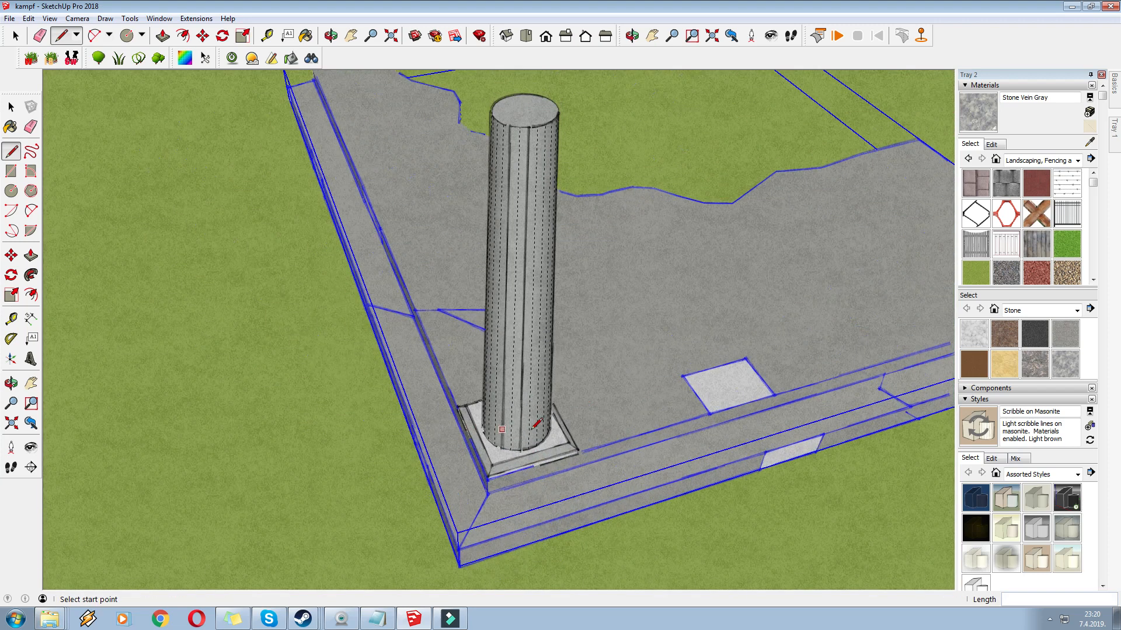
left_click(545, 125)
middle_click_drag(529, 168, 387, 186)
scroll(538, 138, "up", 1)
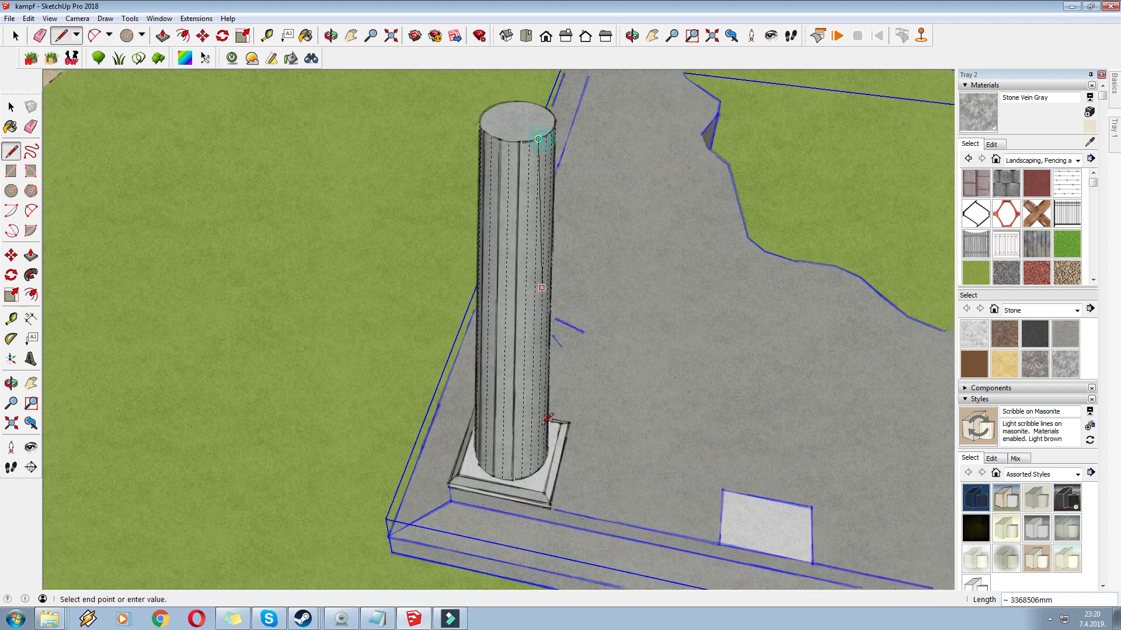
key("Escape")
Continue the full-height fluting lines about 5097160 mm long around the remaining sides of the column shaft
middle_click_drag(531, 474, 499, 467)
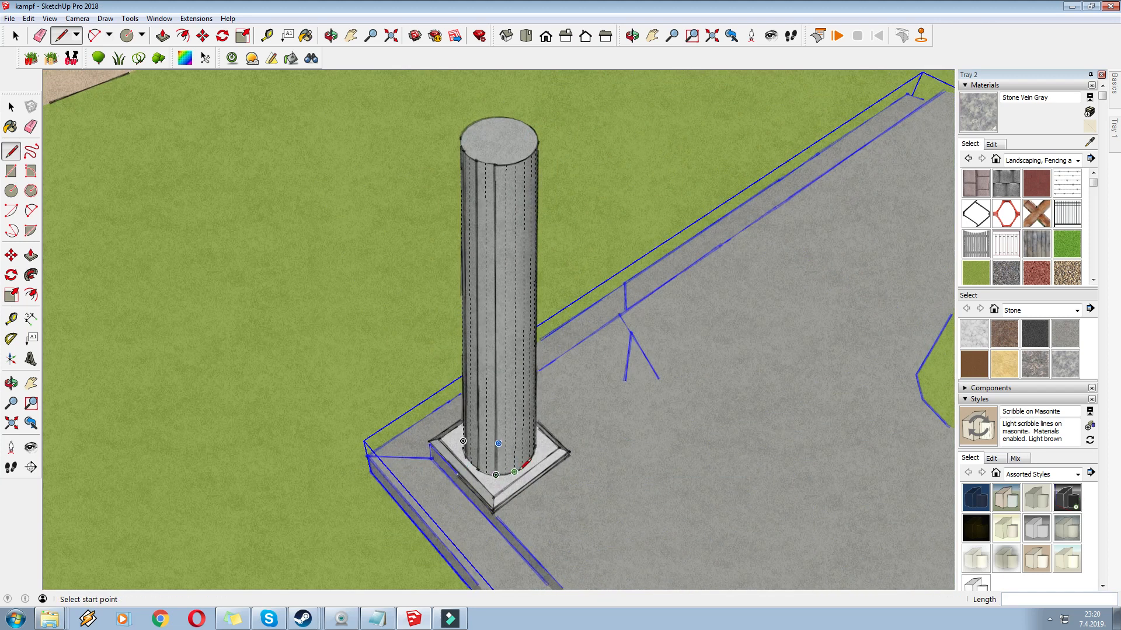
key("Escape")
middle_click_drag(513, 169, 498, 158)
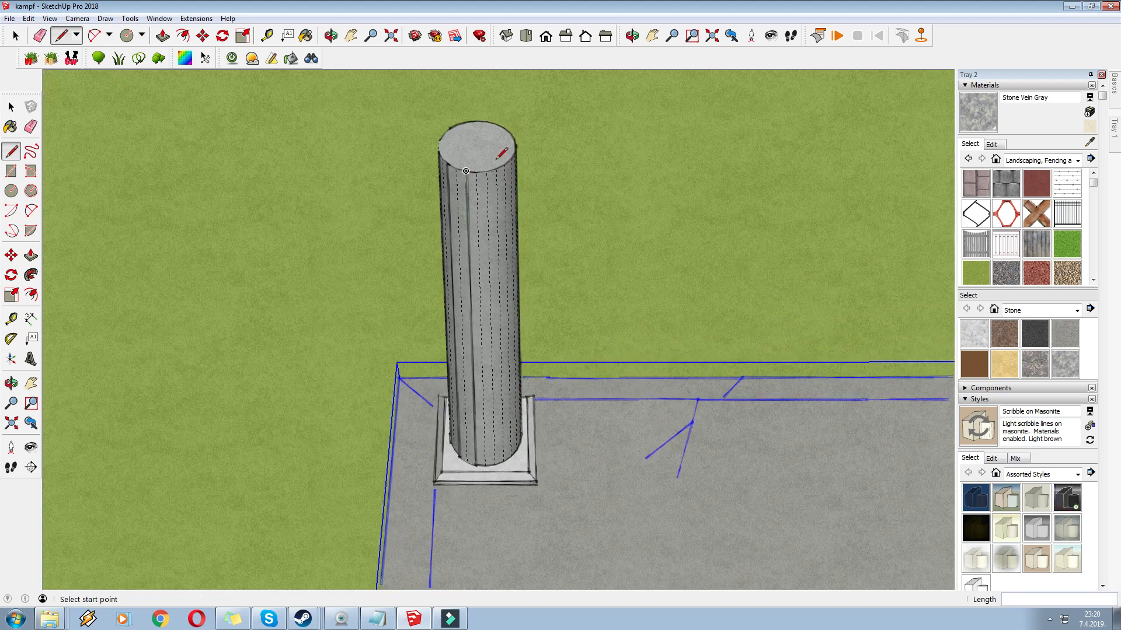
key("Escape")
middle_click_drag(495, 460, 521, 434)
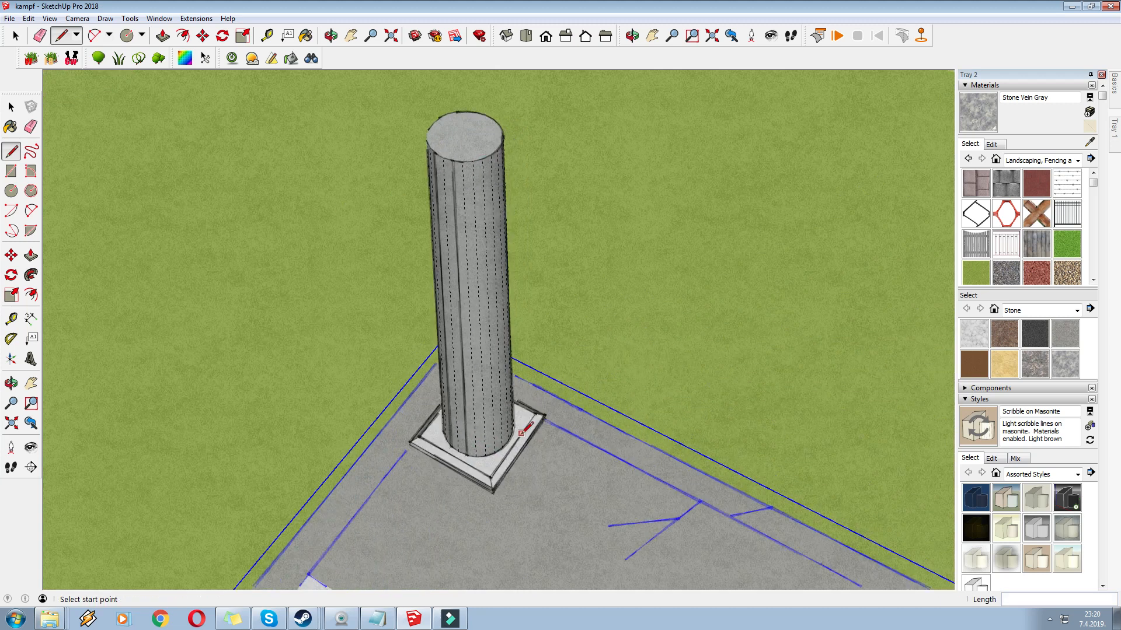
key("Escape")
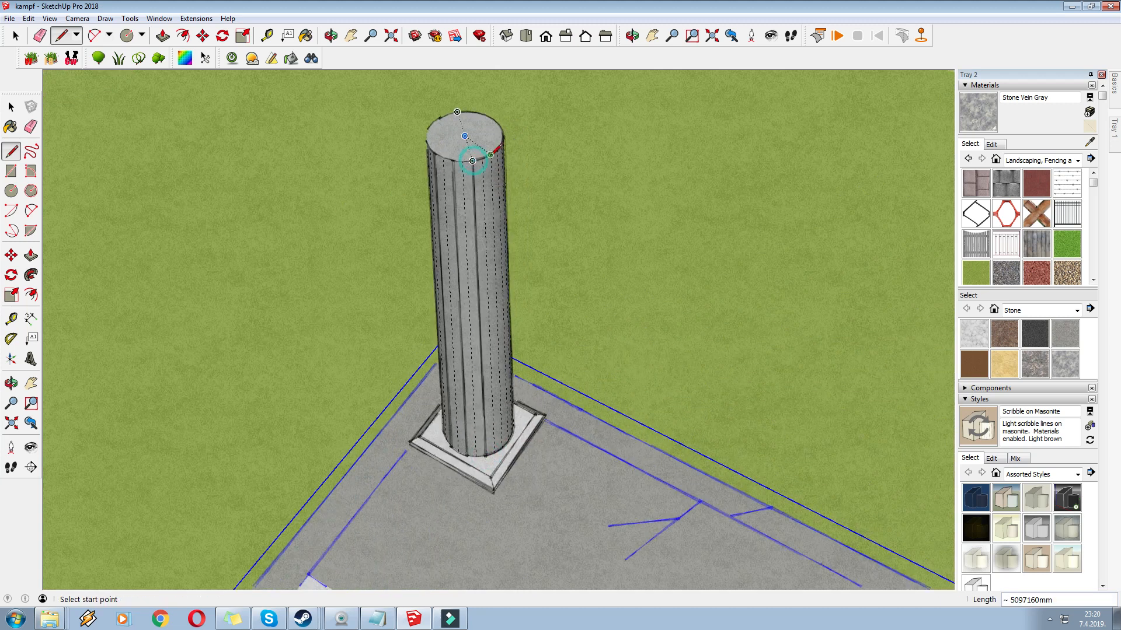
mouse_move(518, 323)
middle_mouse_down()
mouse_move(498, 422)
mouse_move(278, 418)
mouse_move(490, 427)
middle_mouse_up()
key("Escape")
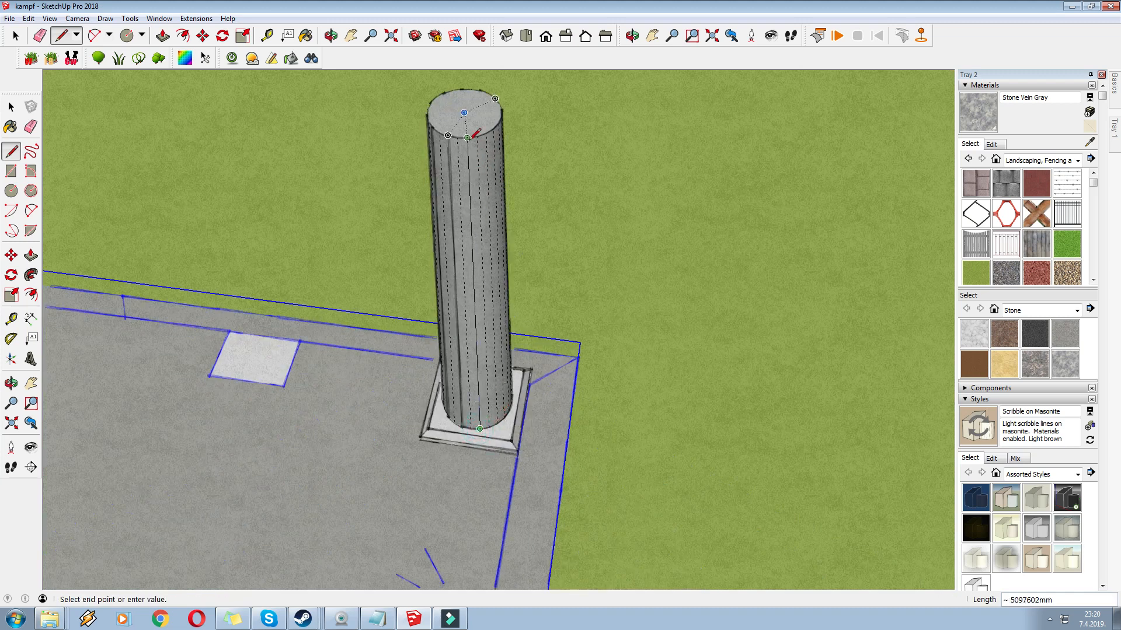
key("Escape")
middle_click_drag(473, 134, 354, 140)
key("Escape")
middle_click_drag(493, 412, 504, 403)
key("Escape")
left_click(510, 418)
Select the whole fluted column with its base and make it a group
middle_click_drag(401, 380, 228, 394)
scroll(383, 438, "down", 1)
middle_click_drag(384, 438, 430, 342)
scroll(473, 276, "down", 1)
mouse_move(478, 270)
middle_mouse_down()
mouse_move(320, 260)
mouse_move(331, 326)
middle_mouse_up()
right_click(465, 245)
left_click(294, 2)
left_click(16, 36)
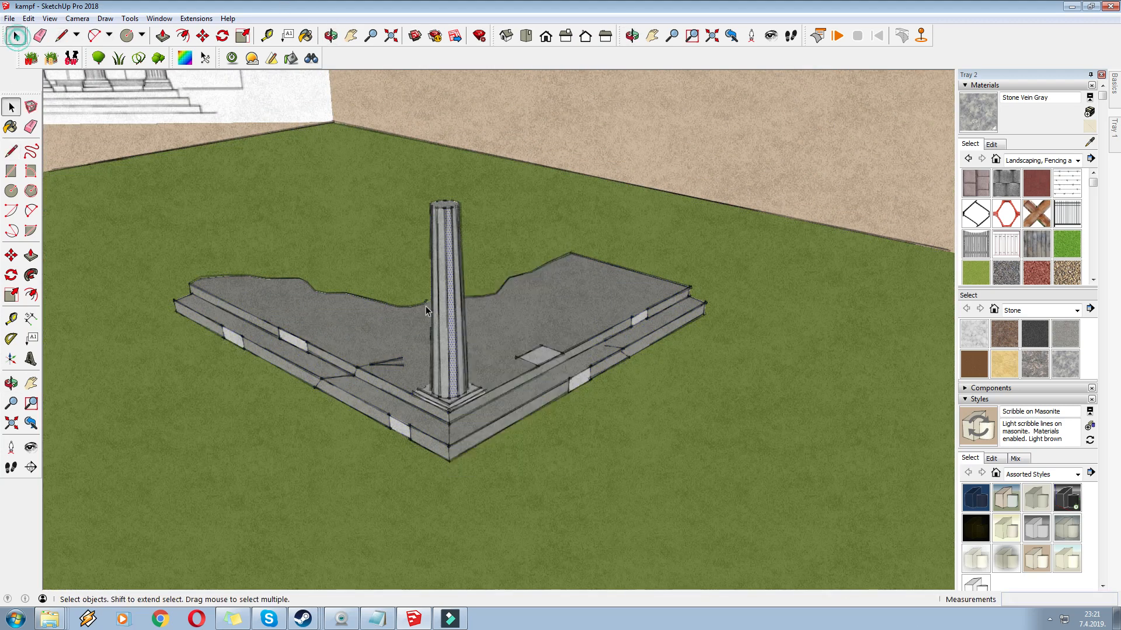
left_click_drag(514, 454, 514, 454)
right_click(446, 298)
left_click(475, 398)
Scale the column group taller along the vertical axis
left_click(243, 36)
scroll(455, 237, "up", 3)
left_click_drag(443, 191, 447, 165)
left_click_drag(443, 114, 449, 109)
scroll(596, 376, "down", 3)
middle_click_drag(596, 376, 569, 378)
scroll(507, 419, "up", 3)
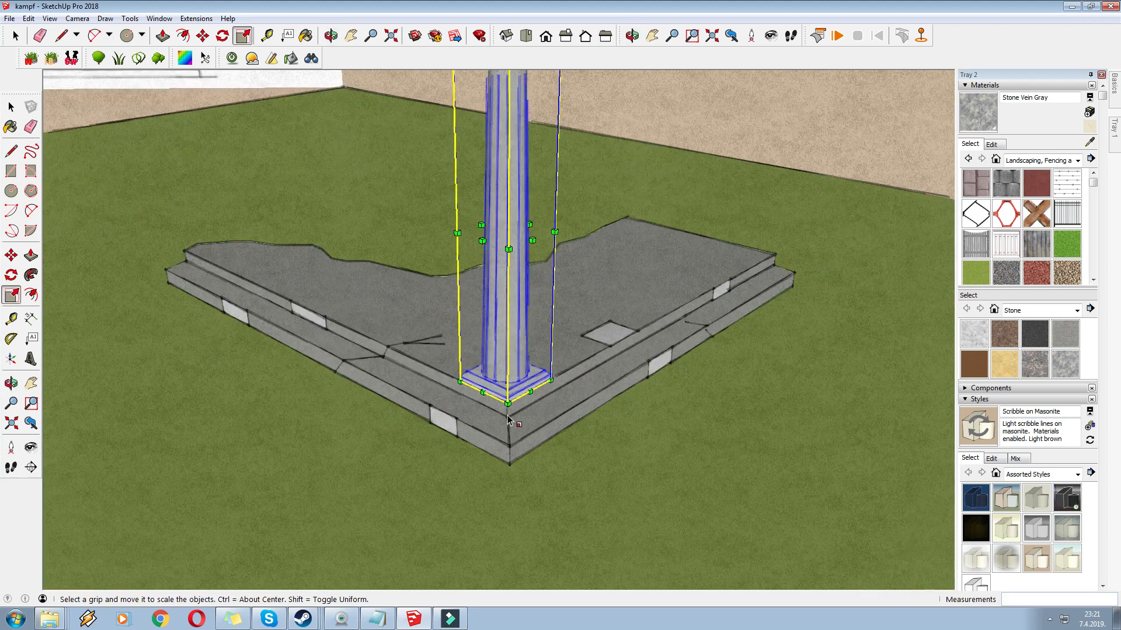
Open the column group for editing and group the stepped square base separately from the shaft
right_click(528, 111)
left_click(560, 171)
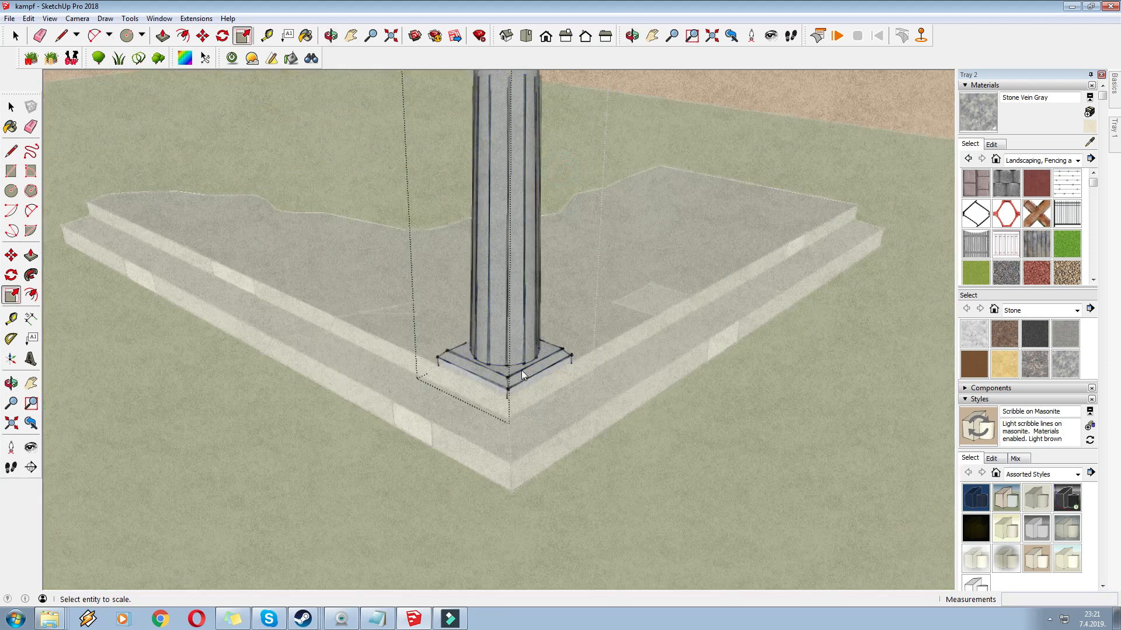
left_click(16, 36)
left_click_drag(368, 287, 676, 464)
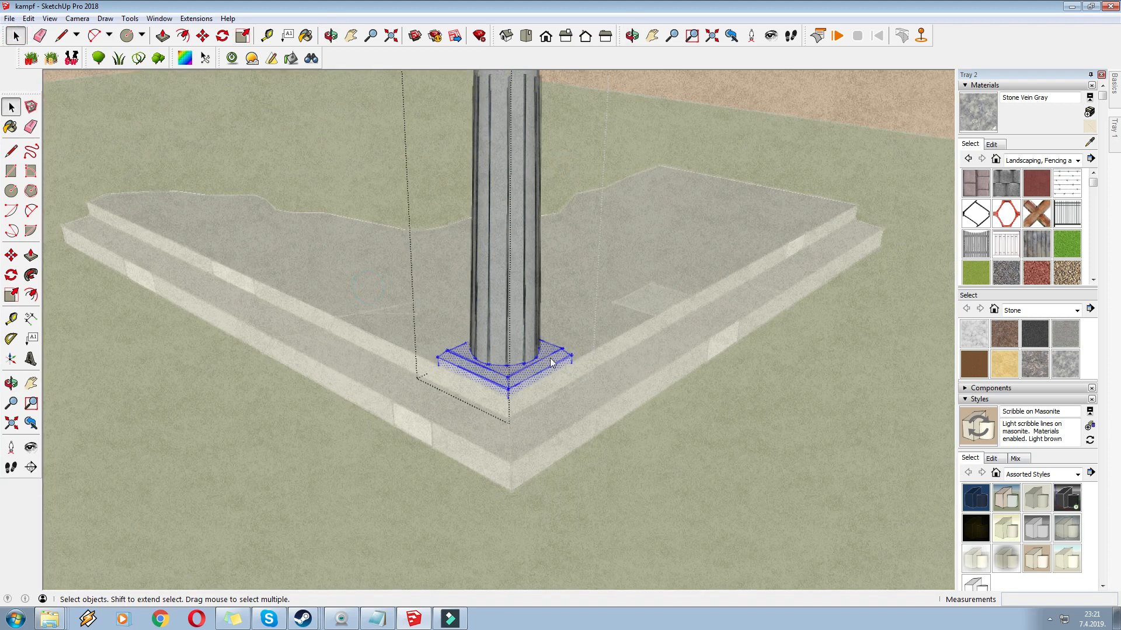
right_click(551, 359)
left_click(607, 187)
Examine the capitals and abacus above the column shafts in the temple reference drawing
scroll(605, 263, "down", 7)
left_click(350, 35)
left_click_drag(393, 208, 583, 388)
left_click_drag(477, 311, 545, 340)
left_click_drag(624, 376, 305, 281)
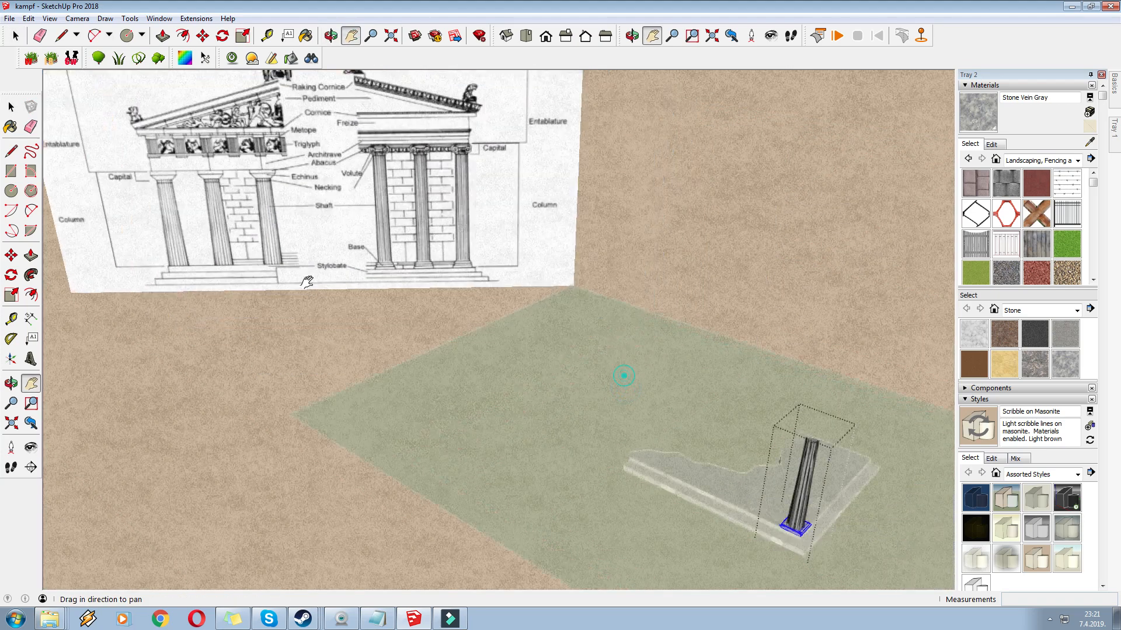
scroll(406, 558, "up", 6)
left_click_drag(328, 500, 506, 484)
scroll(461, 499, "up", 2)
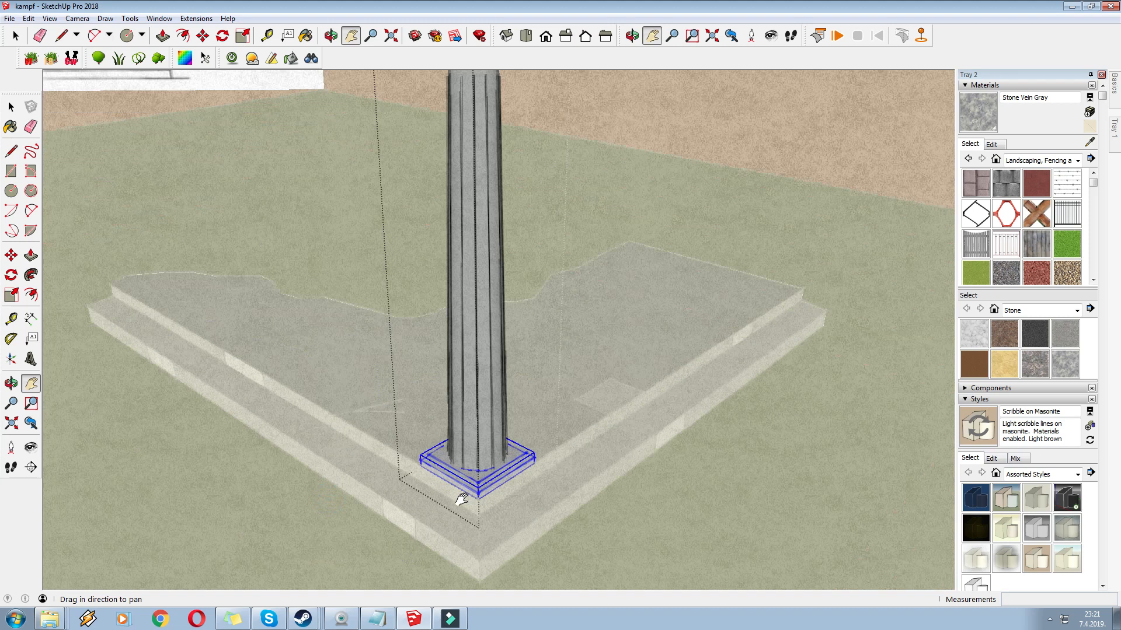
Copy the base group straight up and lower the copy onto the top of the column shaft as a capital
left_click(203, 35)
scroll(562, 450, "down", 4)
left_click(584, 471)
key("ctrl")
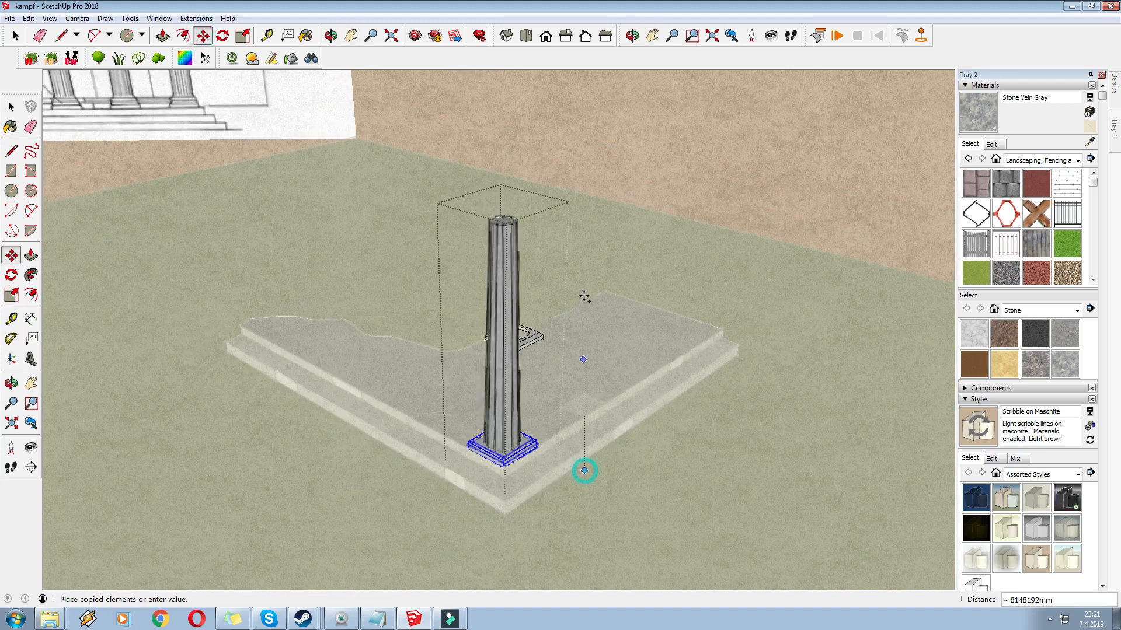
left_click(598, 230)
scroll(590, 221, "up", 3)
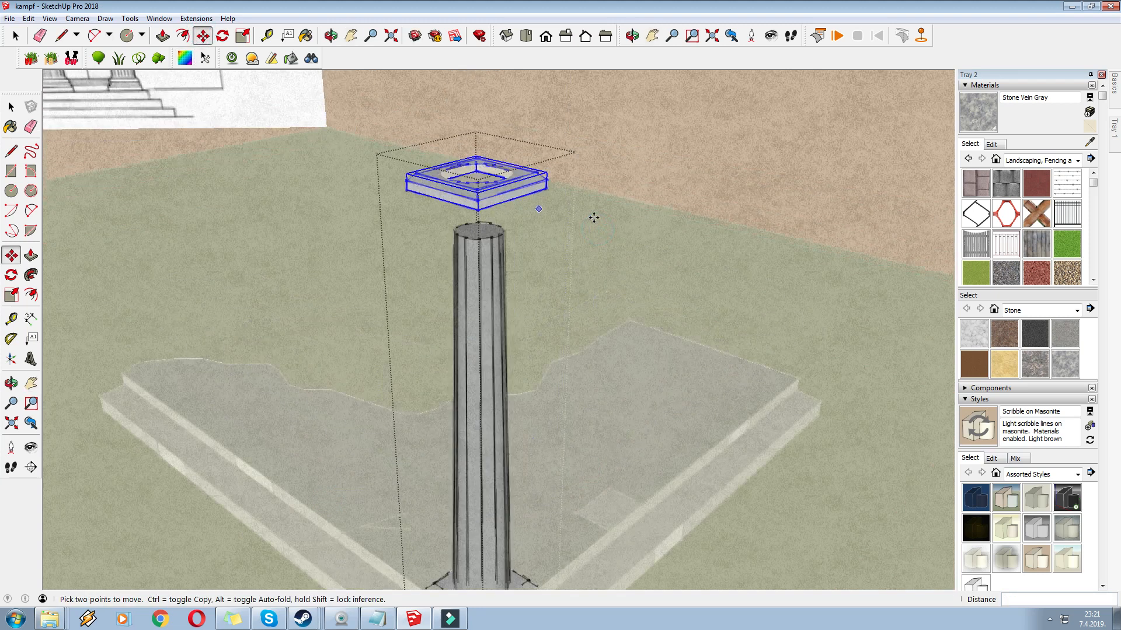
left_click(587, 230)
scroll(527, 229, "up", 4)
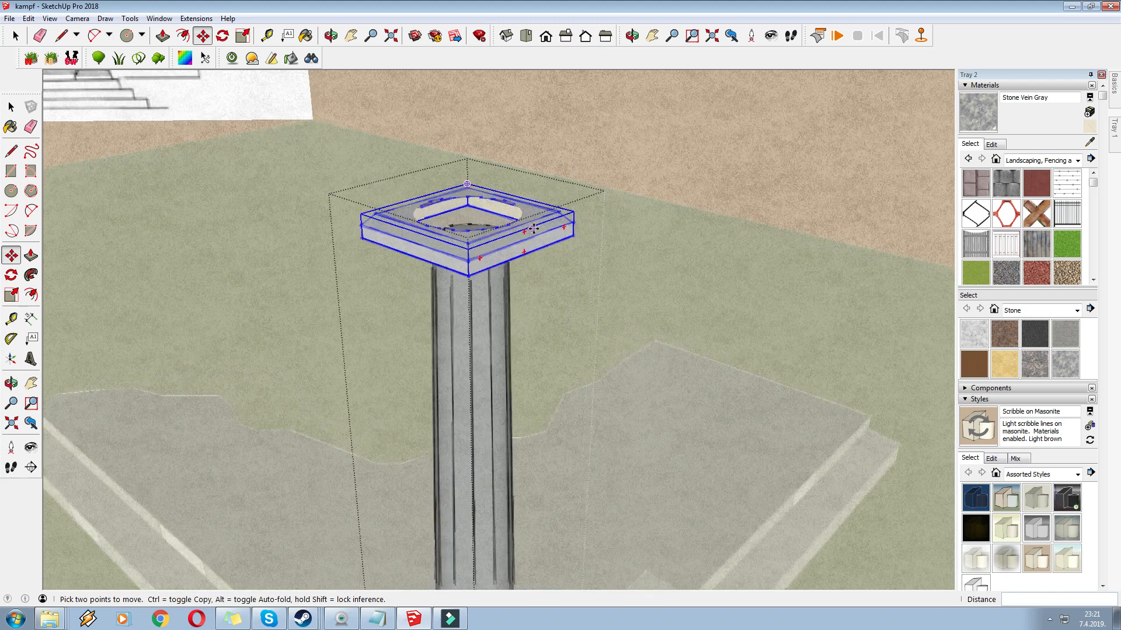
scroll(562, 203, "down", 5)
scroll(537, 416, "up", 3)
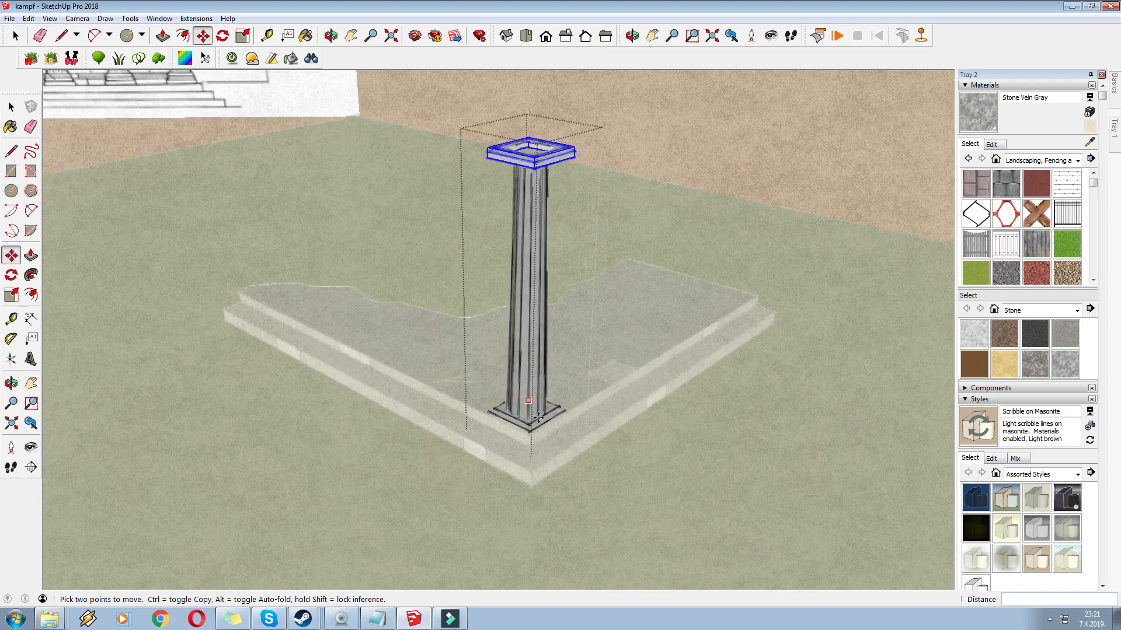
right_click(537, 422)
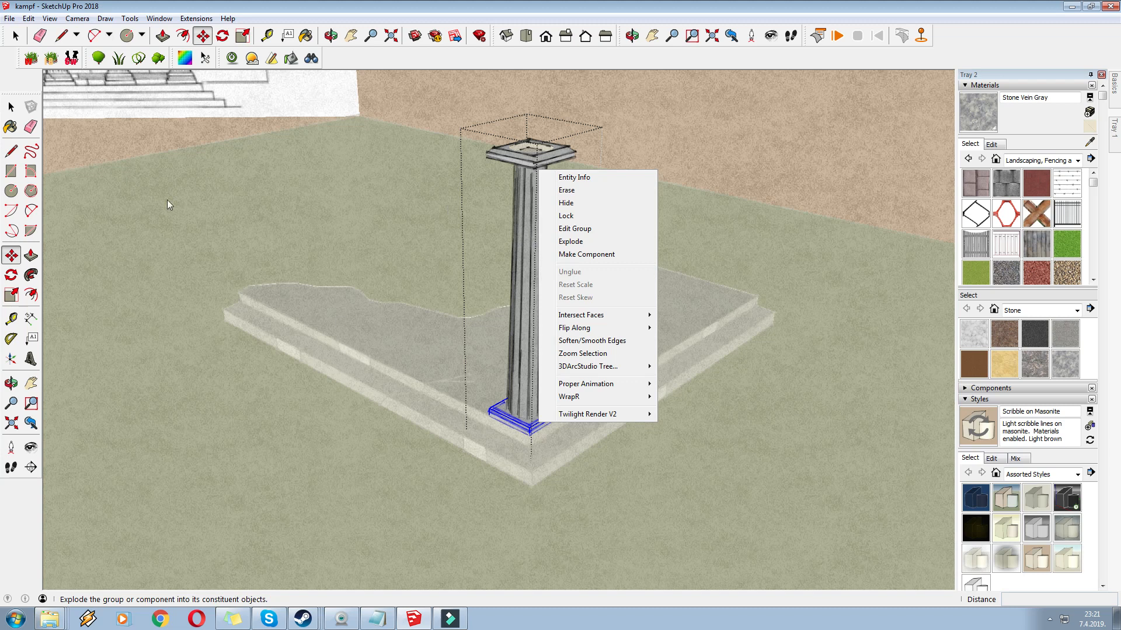
left_click(200, 32)
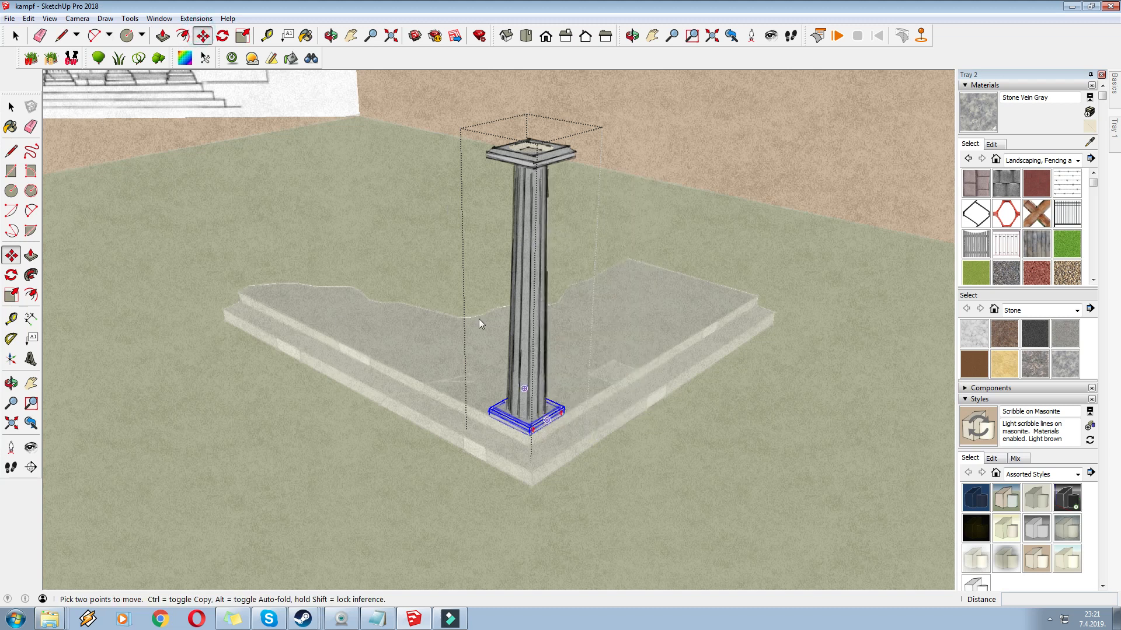
right_click(541, 421)
left_click(502, 152)
middle_click_drag(502, 152, 470, 169, "shift")
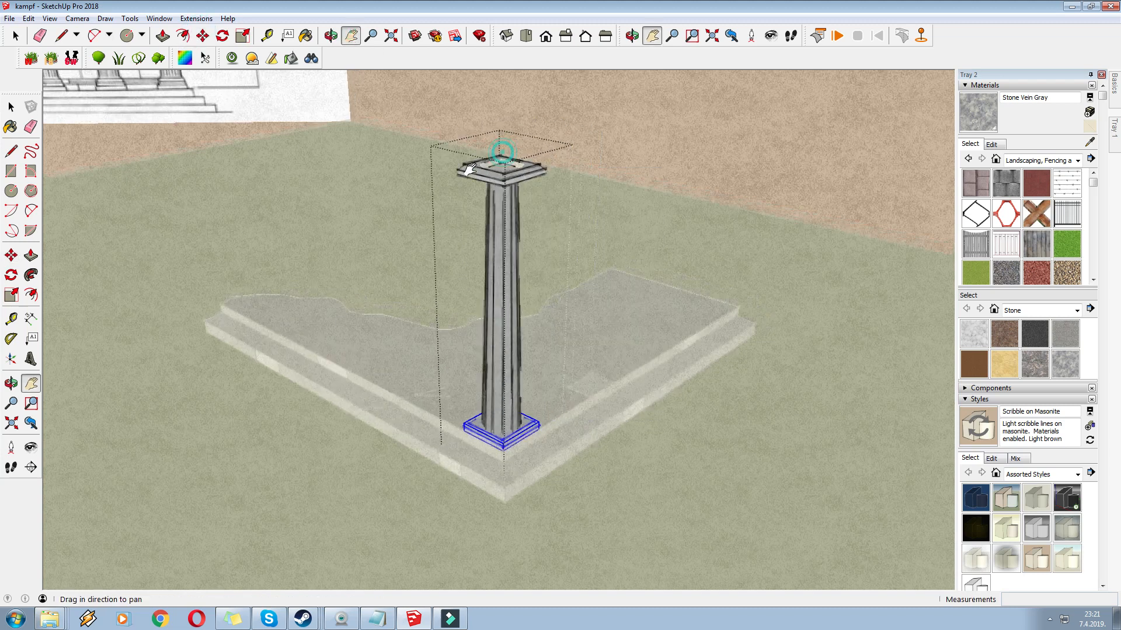
left_click(202, 36)
right_click(520, 438)
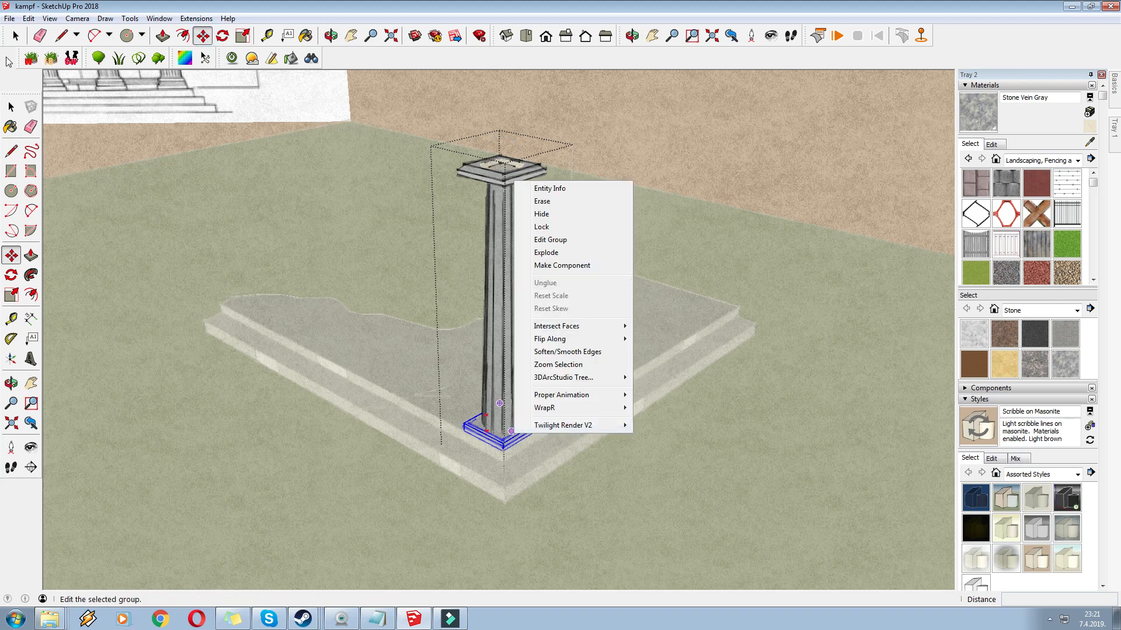
left_click(202, 36)
Rotate the capital block upside down and move it about 187704 mm to sit at the shaft's top
scroll(530, 184, "up", 2)
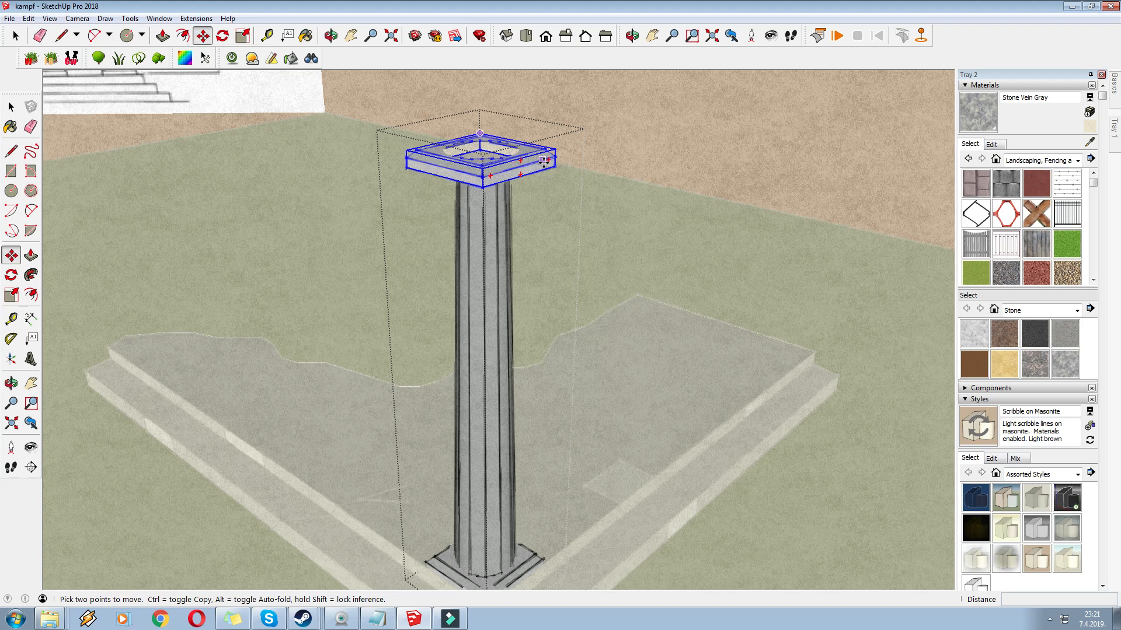
left_click(548, 160)
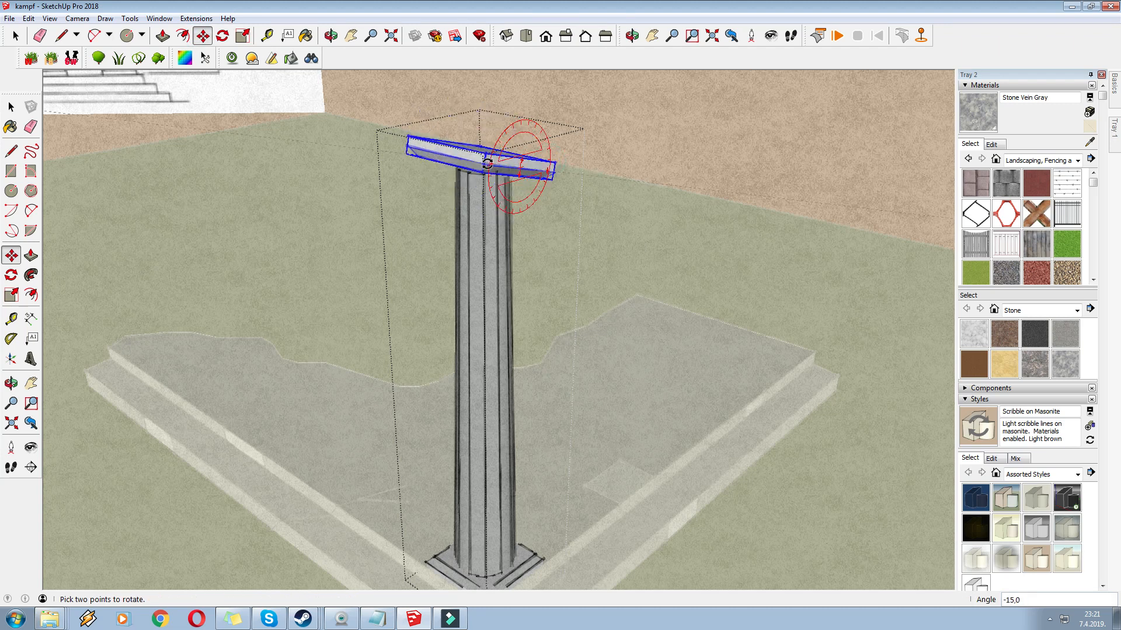
scroll(503, 149, "up", 2)
left_click(503, 149)
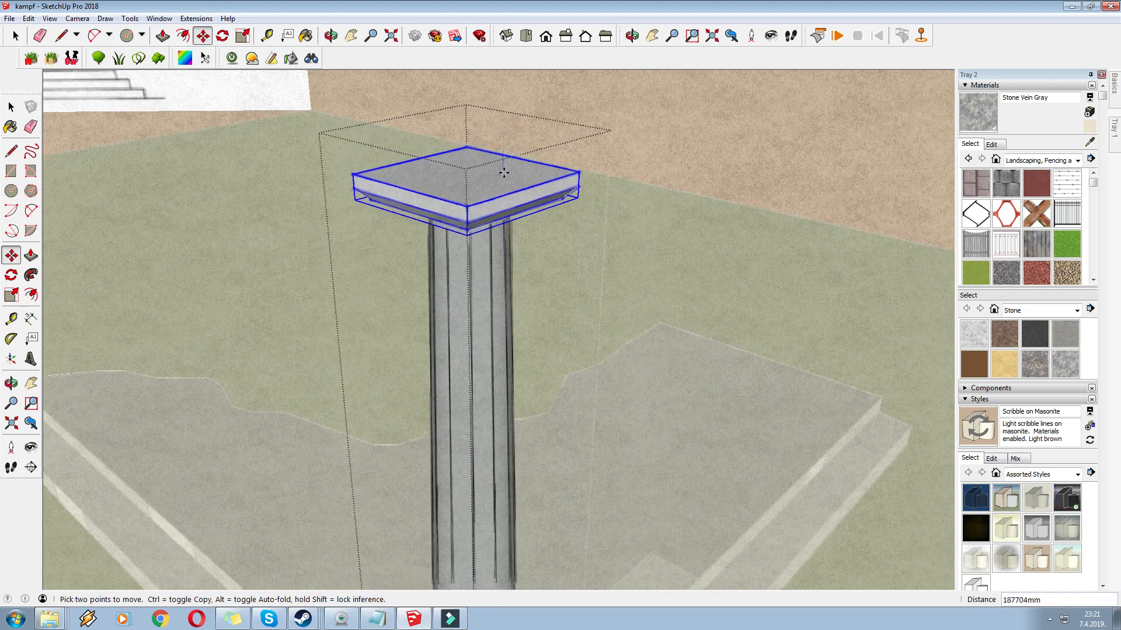
left_click(503, 178)
Scale the capital block taller along the blue axis
key("s")
scroll(473, 192, "down", 1)
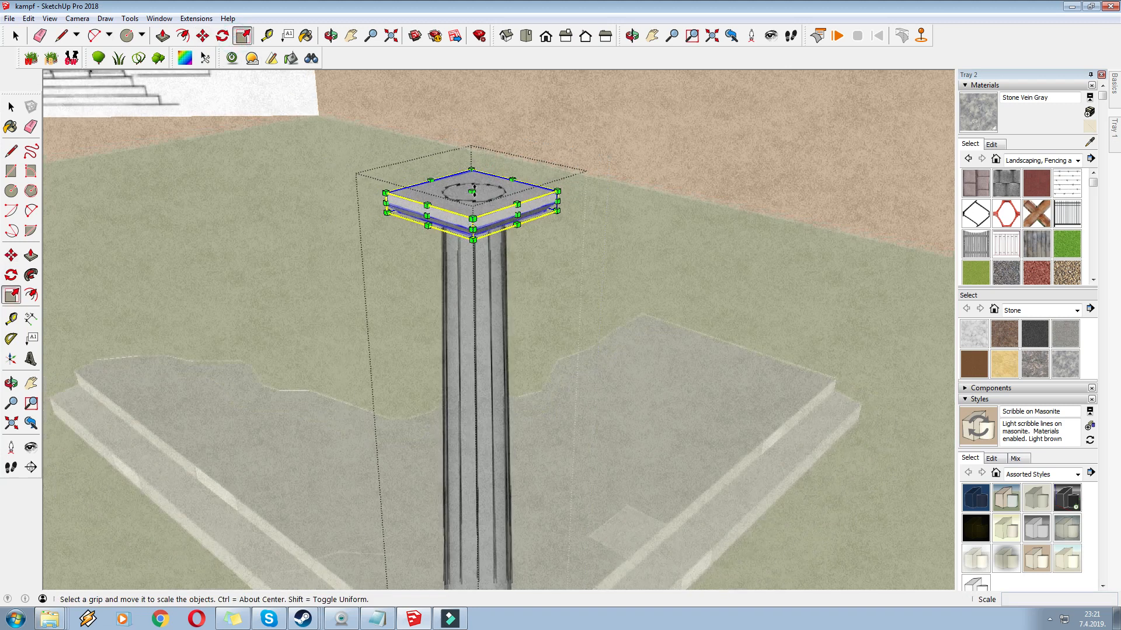
left_click_drag(473, 191, 471, 164)
key("Escape")
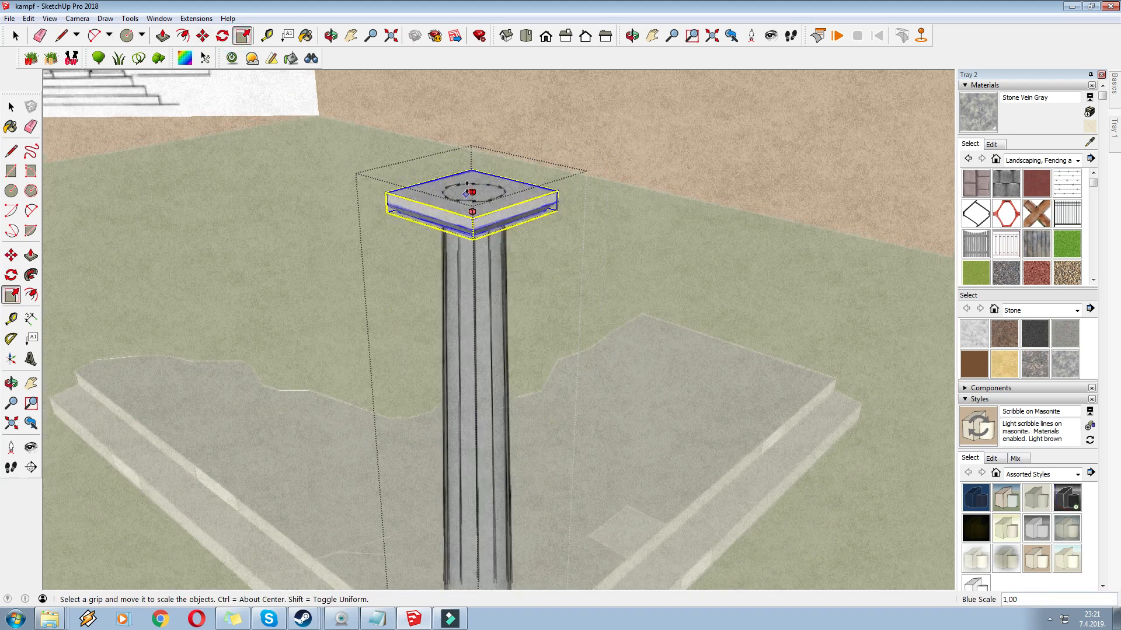
scroll(468, 213, "up", 3)
left_click_drag(468, 215, 467, 237)
Move the capital block vertically by about 227145 mm to seat it on the column shaft
left_click(202, 36)
left_click(570, 315)
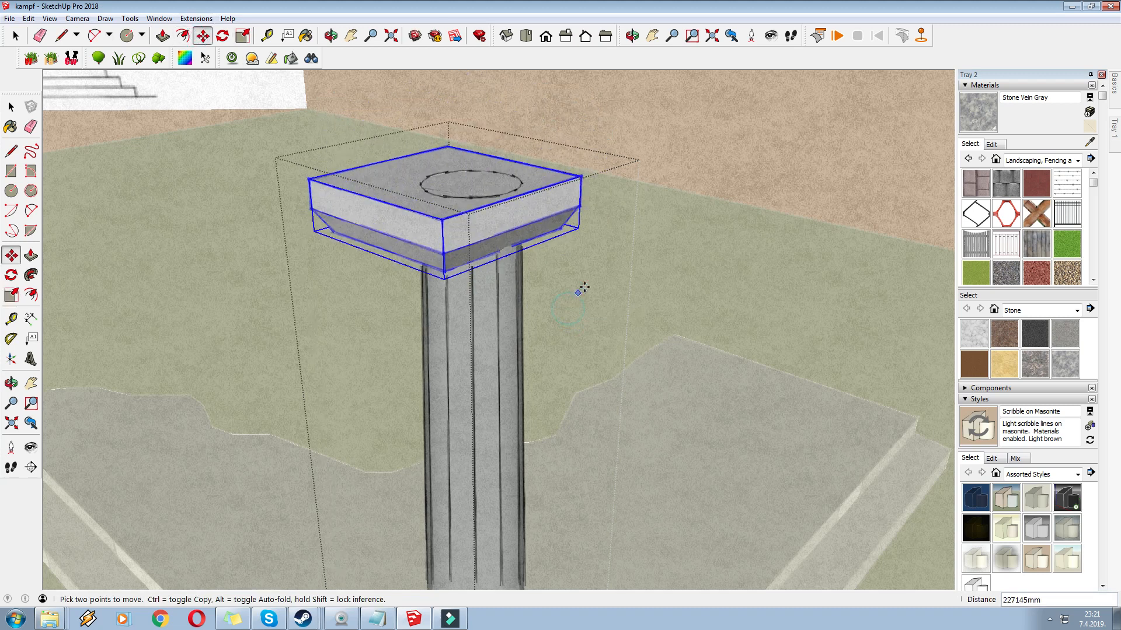
left_click(590, 299)
scroll(589, 298, "down", 5)
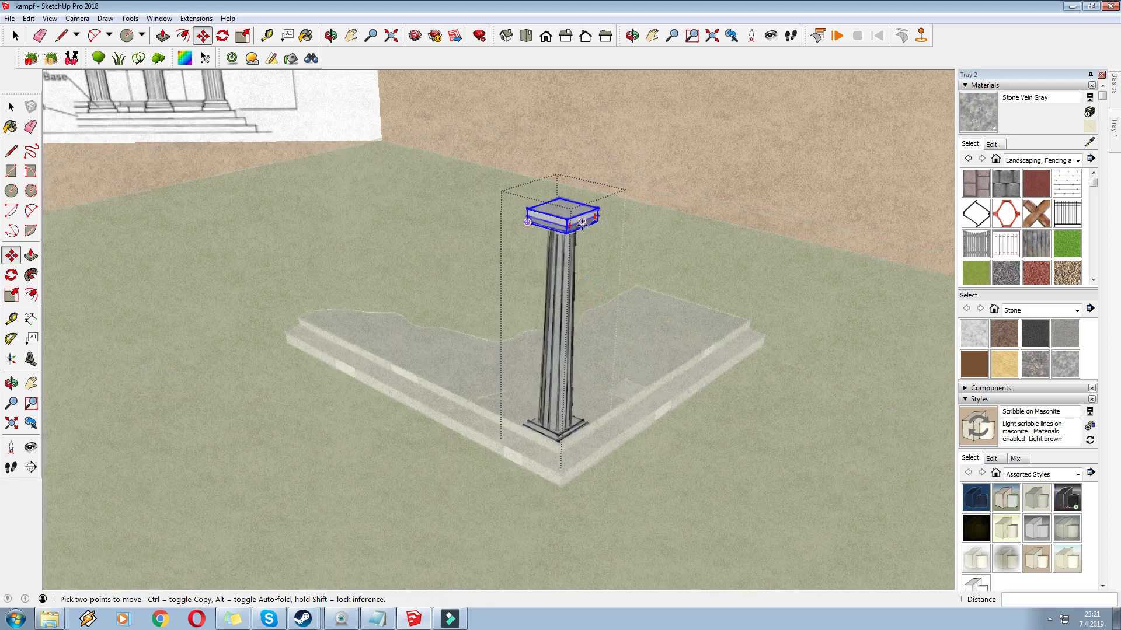
Copy the finished column along the platform's front edge to the far corner and place another copy between the two
scroll(593, 243, "up", 4)
middle_click_drag(593, 243, 586, 260)
scroll(544, 195, "down", 4)
middle_click_drag(537, 202, 529, 245)
middle_click_drag(431, 196, 540, 387)
scroll(524, 404, "up", 2)
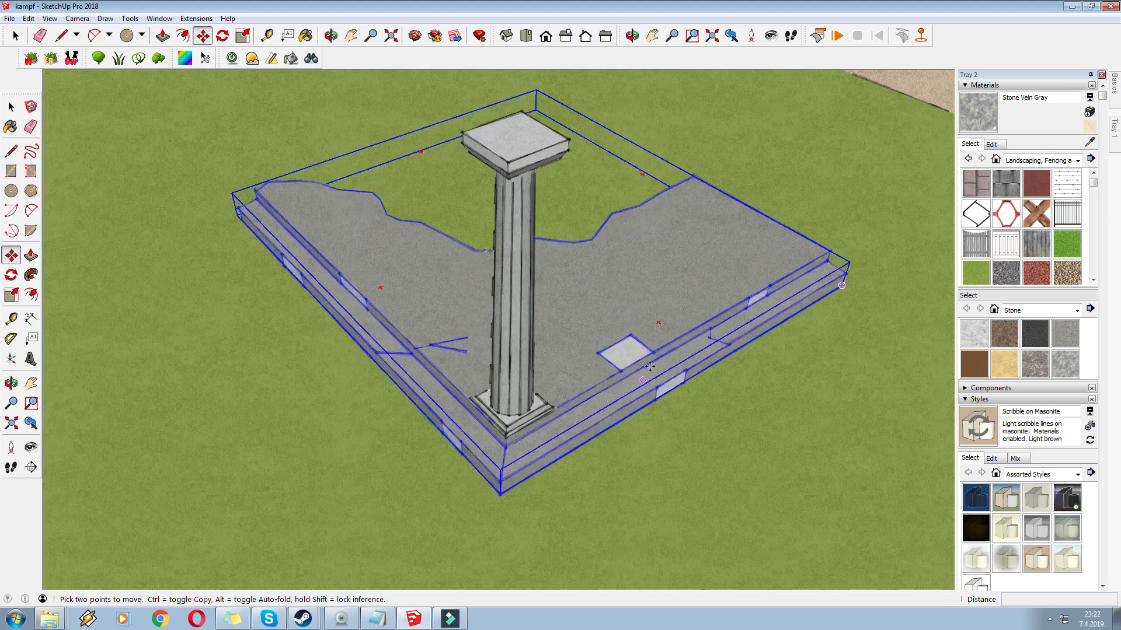
middle_click_drag(649, 369, 468, 417)
left_click(479, 417)
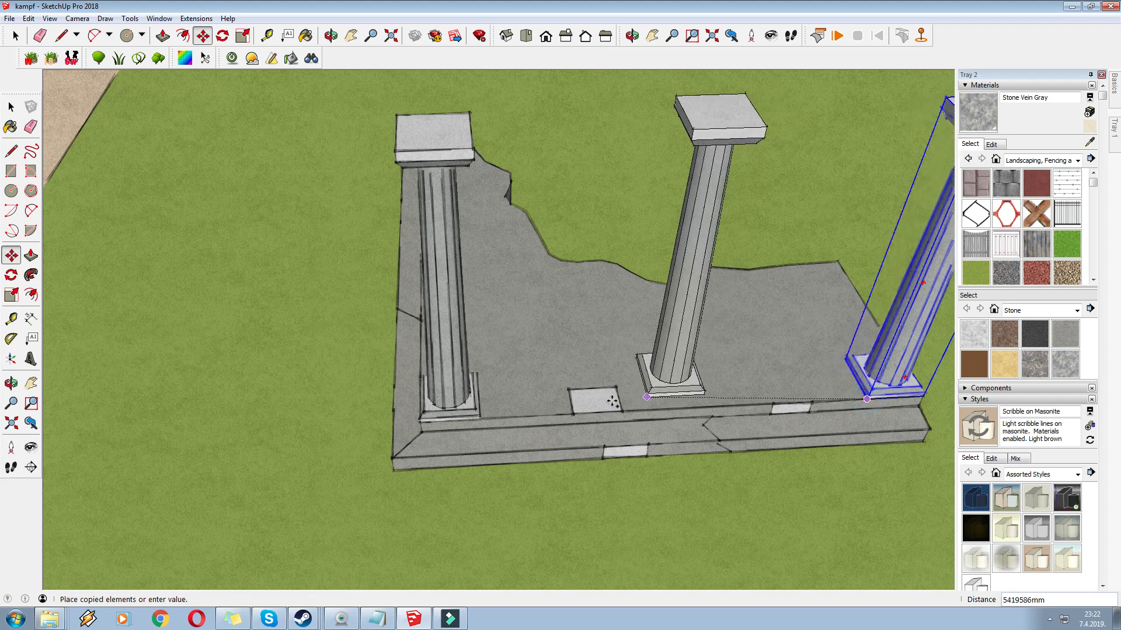
middle_click_drag(553, 389, 528, 377)
middle_click_drag(710, 350, 680, 339)
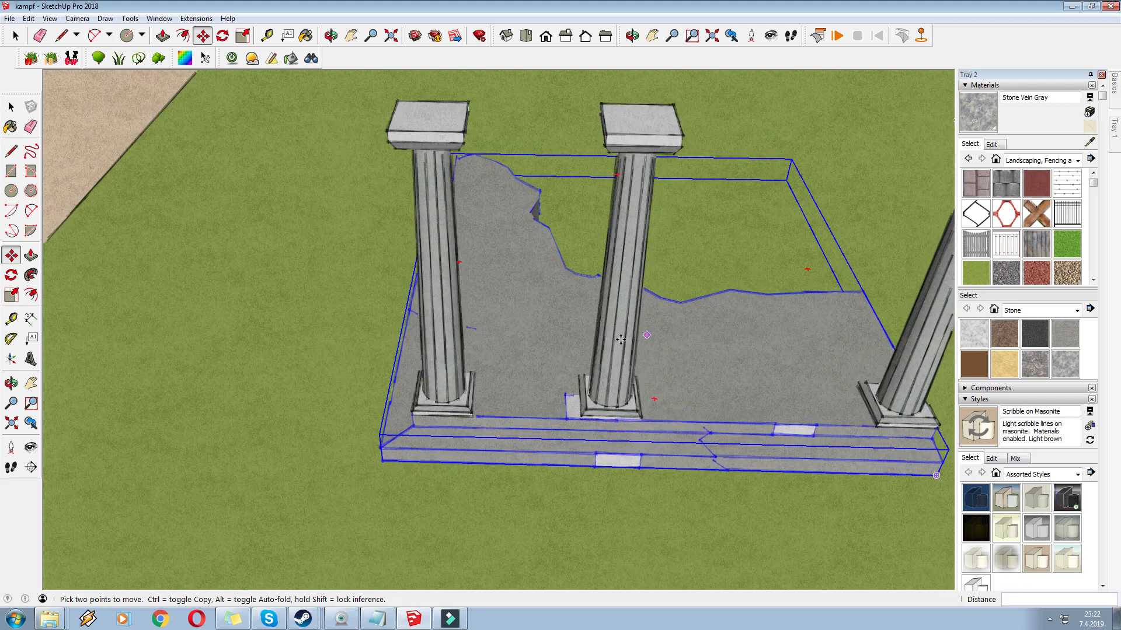
Shift the middle column about 219397 mm toward the near corner, and copy it about 5611382 mm along the green axis as a fourth column
left_click(620, 340)
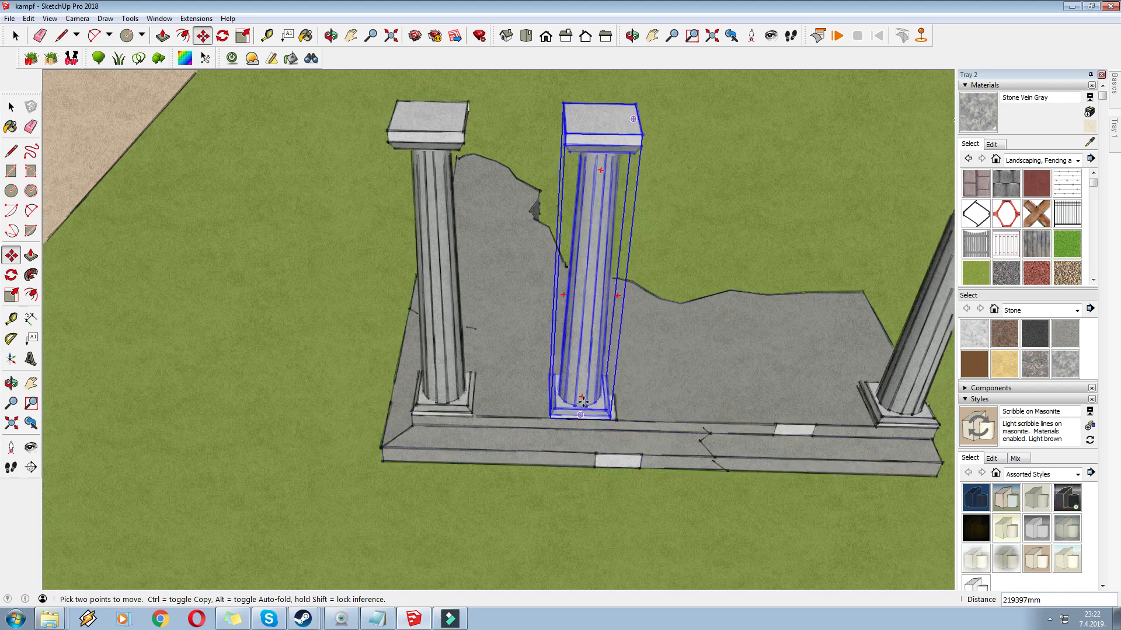
left_click(588, 356)
key("ctrl")
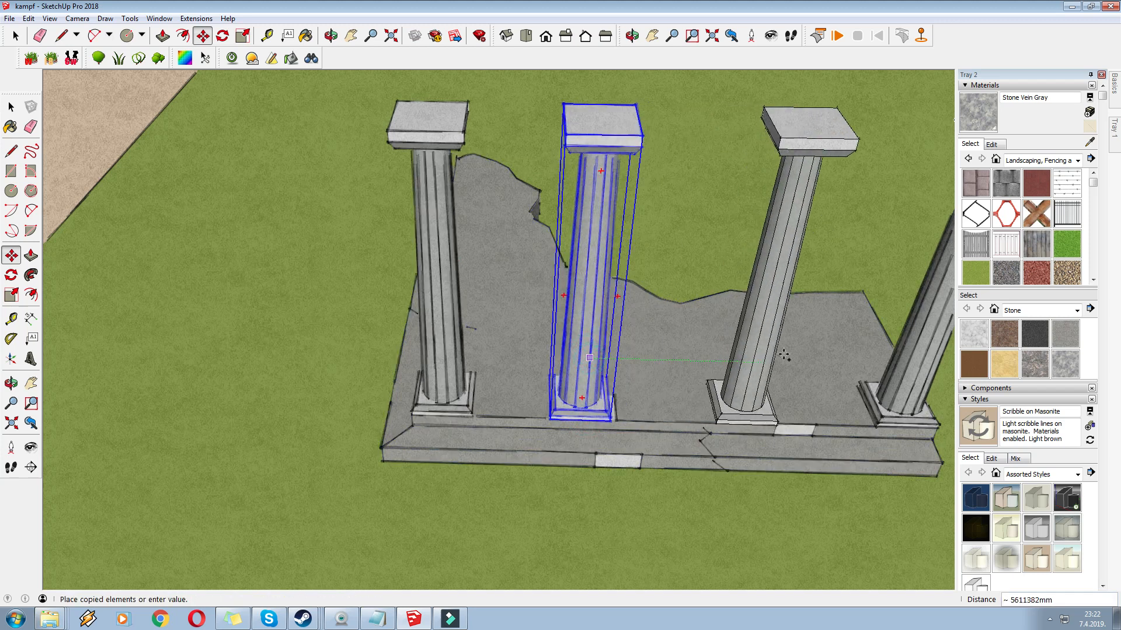
left_click(780, 357)
Nudge the second column about 178698 mm along the green axis, and slightly again at its base, to even out the column spacing
middle_click_drag(312, 351, 166, 476)
middle_click_drag(477, 205, 513, 145)
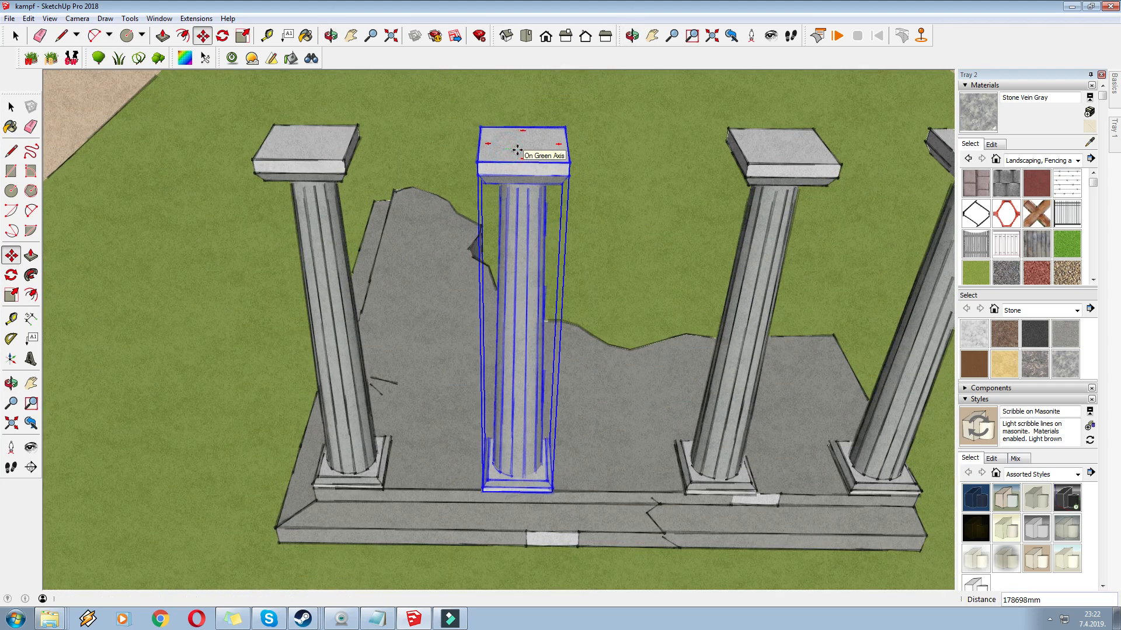
scroll(507, 470, "up", 5)
scroll(508, 513, "up", 1)
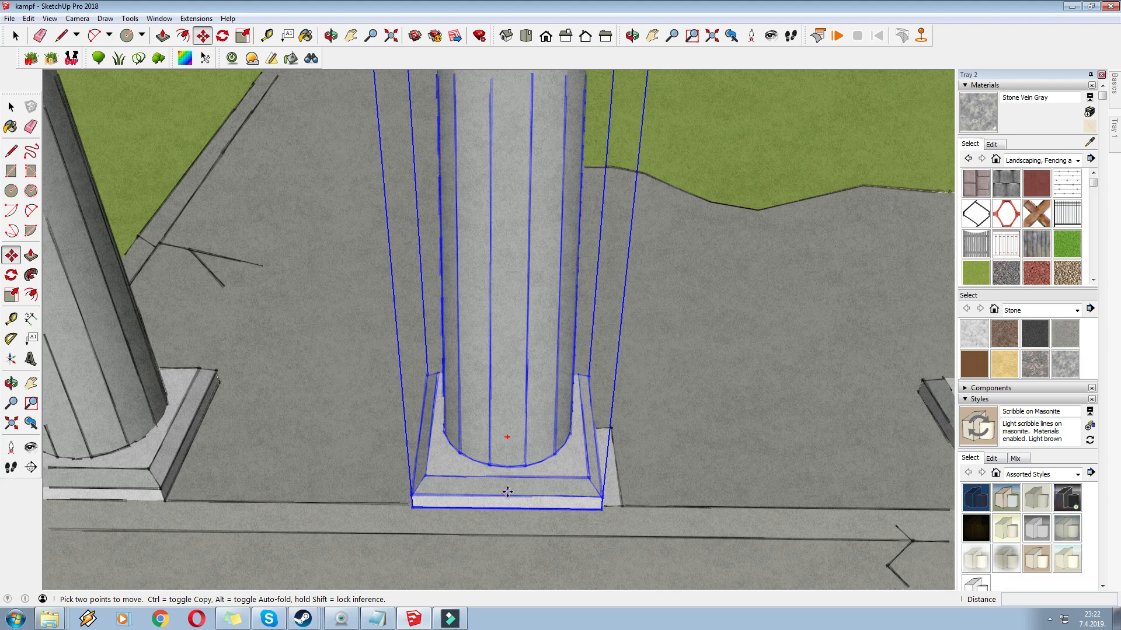
left_click(507, 492)
left_click(524, 492)
middle_click_drag(523, 492, 606, 485)
scroll(607, 484, "down", 4)
scroll(607, 483, "down", 10)
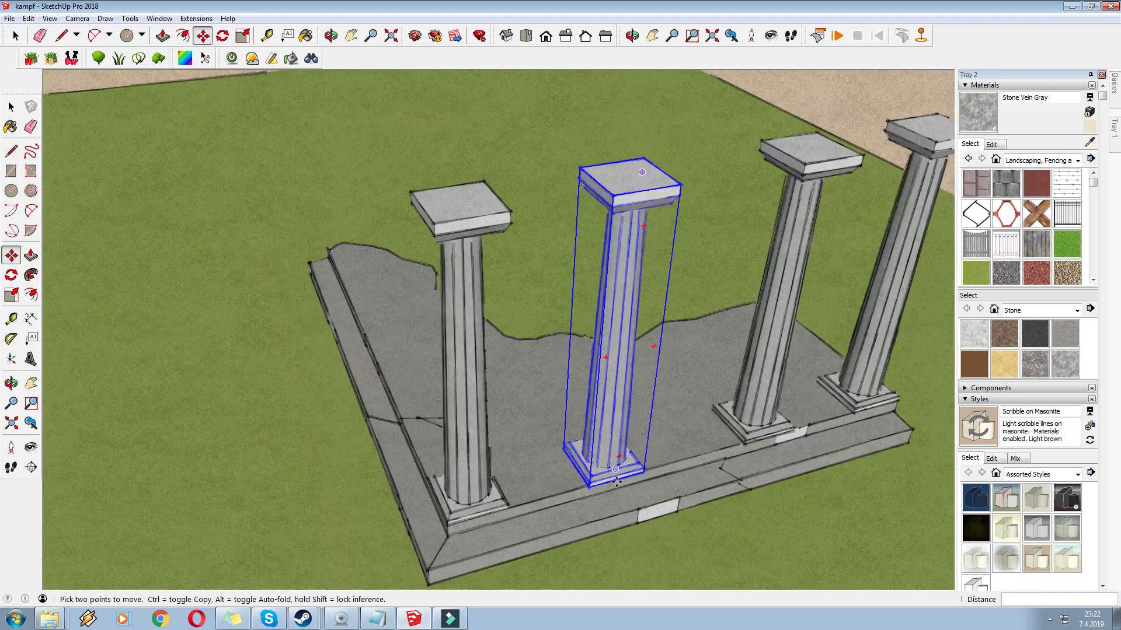
Examine the entablature above the columns in the reference drawing on the wall
key("h")
left_click_drag(403, 233, 623, 383)
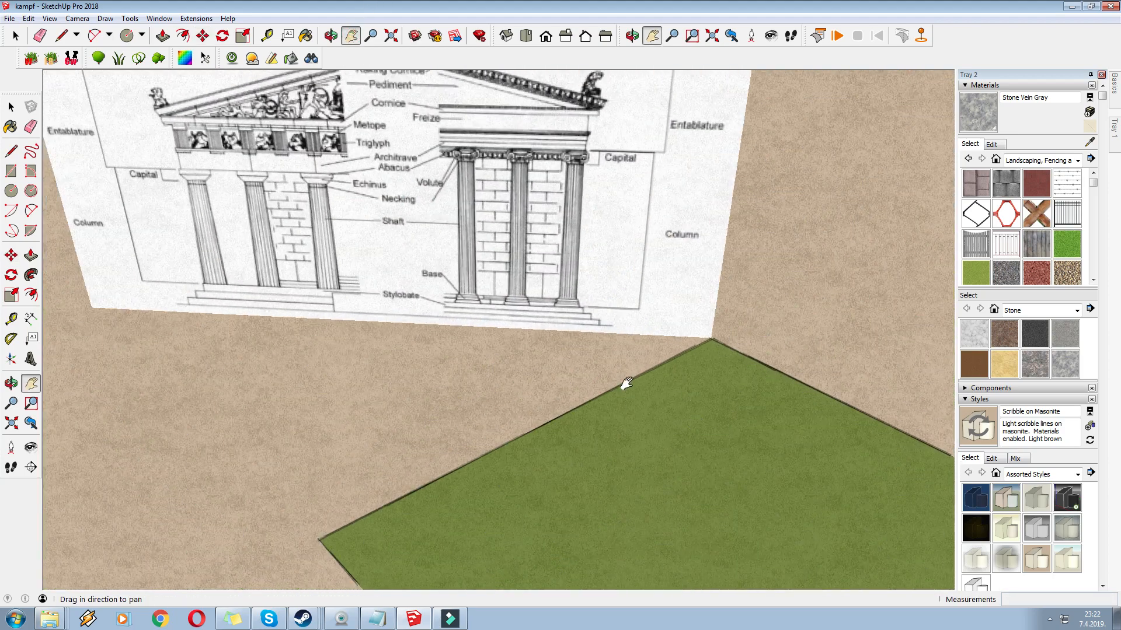
middle_click_drag(501, 204, 541, 199)
left_click_drag(285, 113, 339, 184)
middle_click_drag(378, 246, 375, 236)
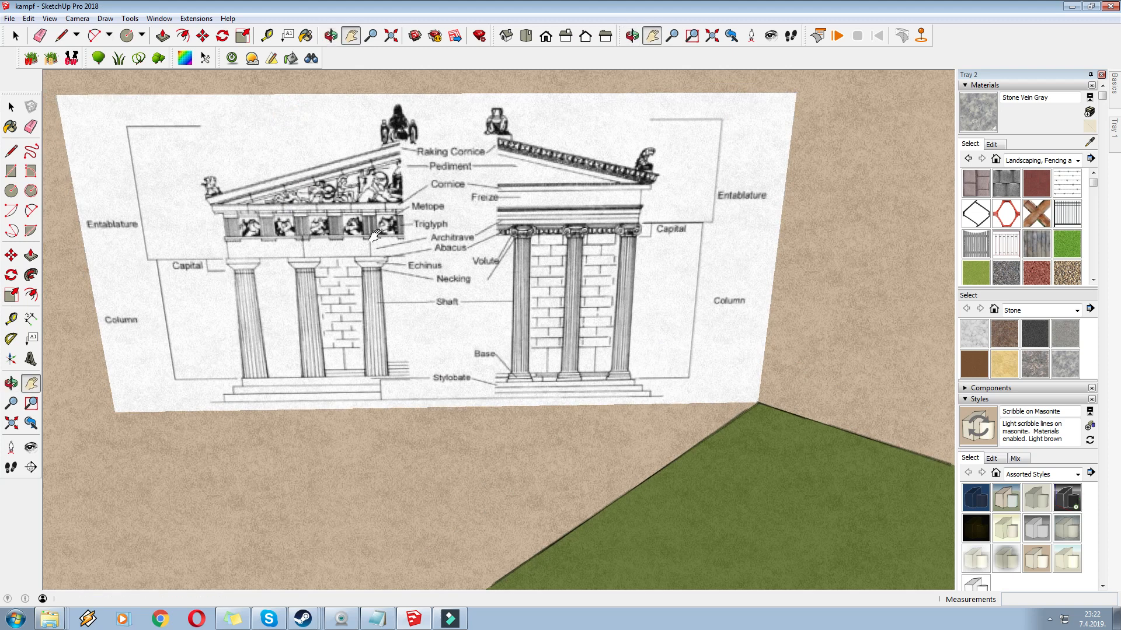
scroll(355, 233, "up", 2)
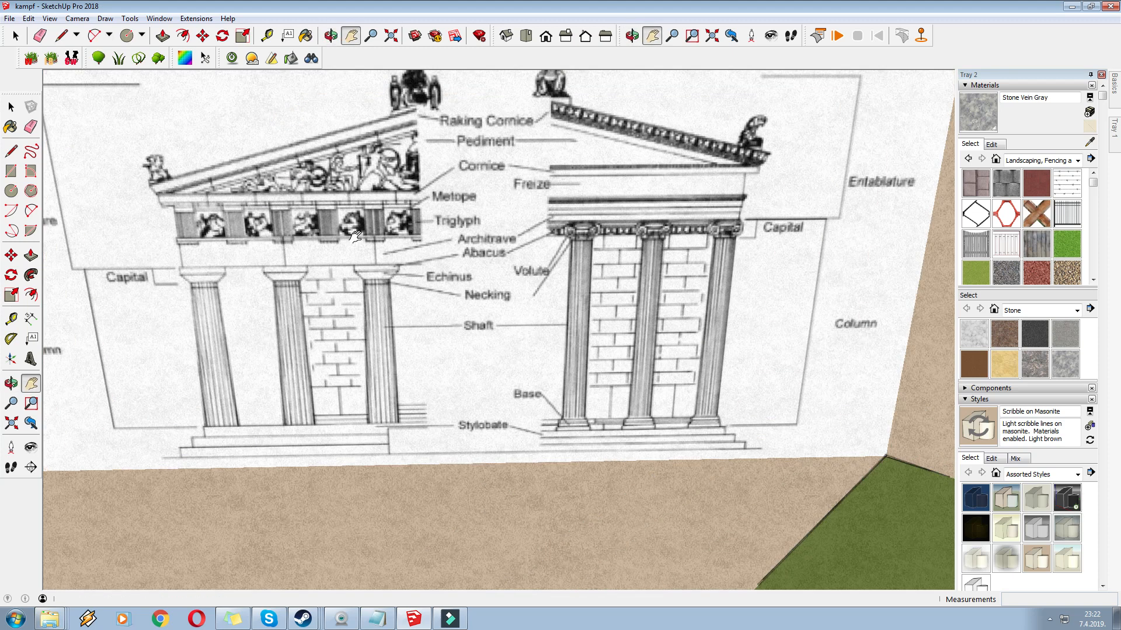
left_click_drag(357, 233, 515, 273)
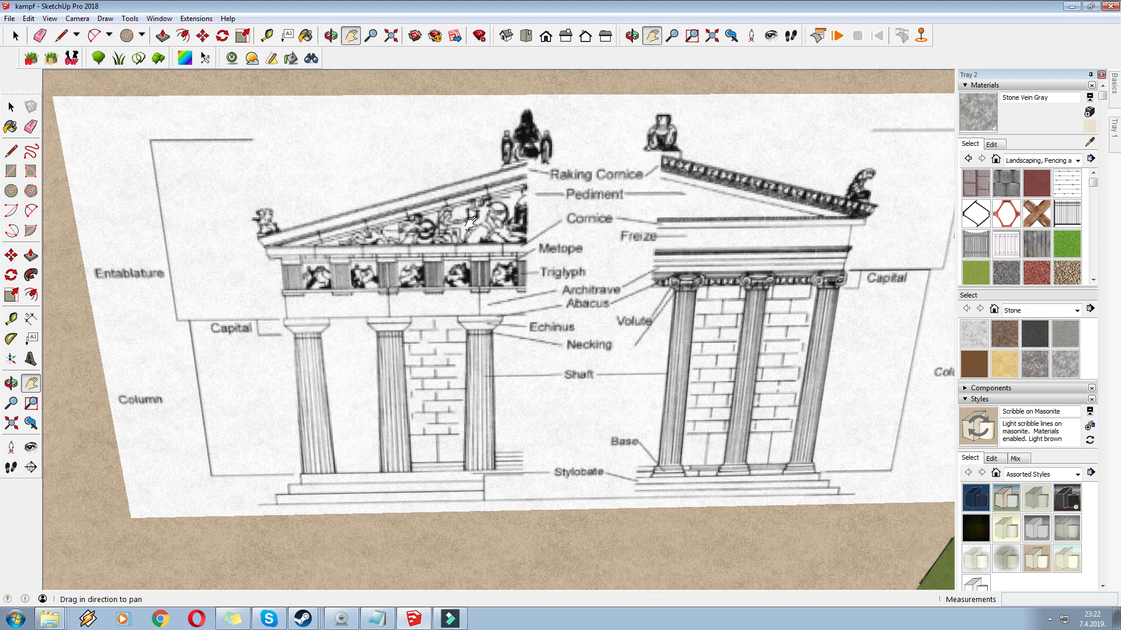
left_click_drag(600, 274, 479, 232)
left_click_drag(279, 235, 364, 286)
scroll(471, 321, "down", 4)
left_click_drag(698, 344, 173, 169)
scroll(484, 255, "up", 1)
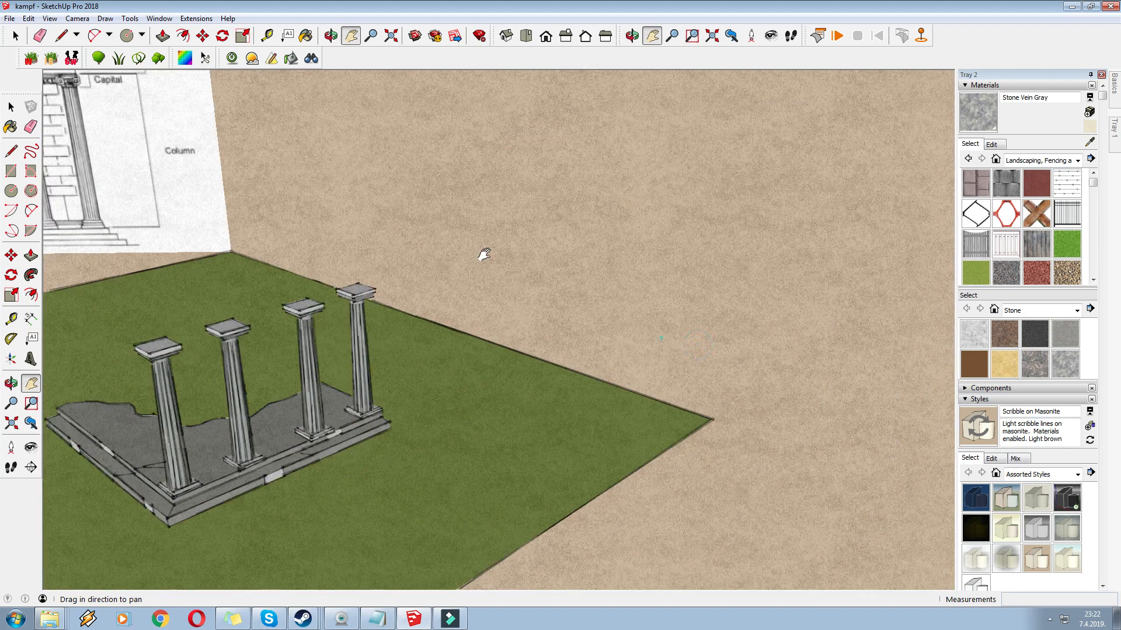
Draw a rectangle covering the first capital's top and scale it by about 8.76 along the green axis to span all four columns
scroll(484, 255, "down", 1)
left_click_drag(418, 250, 564, 262)
scroll(383, 373, "up", 5)
left_click(11, 171)
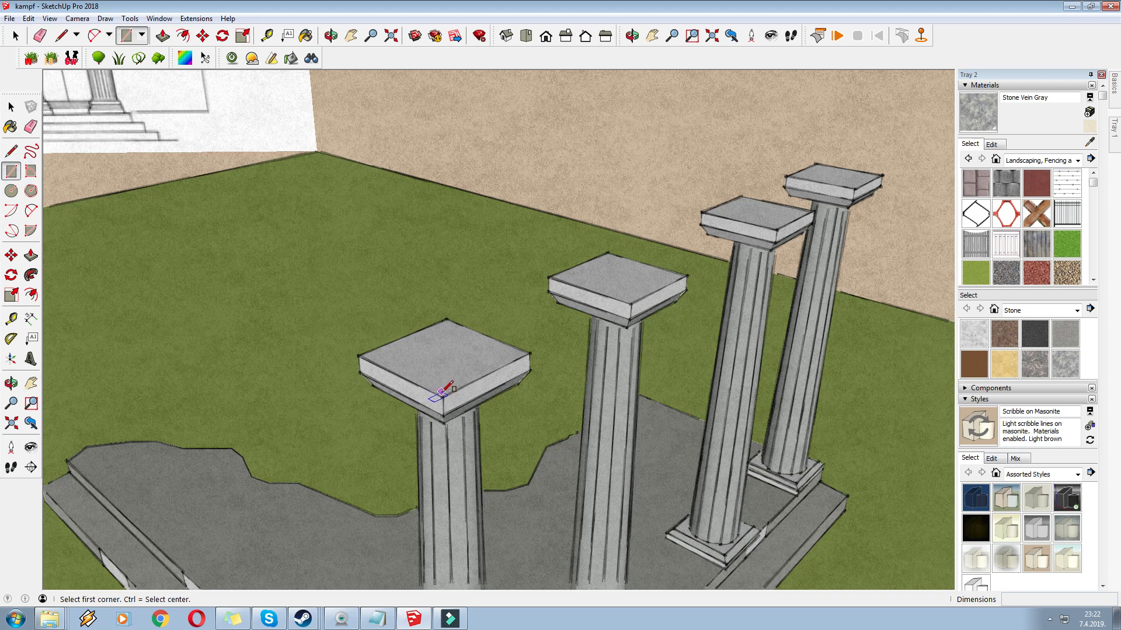
left_click(442, 398)
left_click(446, 318)
right_click(458, 349)
left_click(244, 35)
left_click(487, 336)
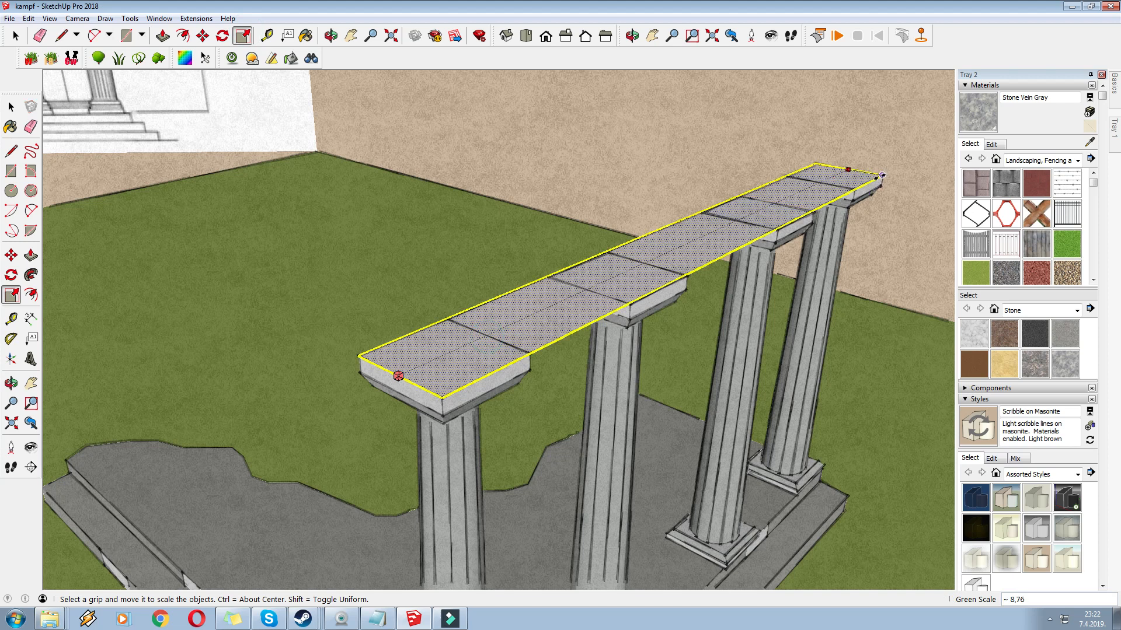
Push/Pull the strip on top of the capitals upward about 1075000 mm into a solid beam
left_click(162, 35)
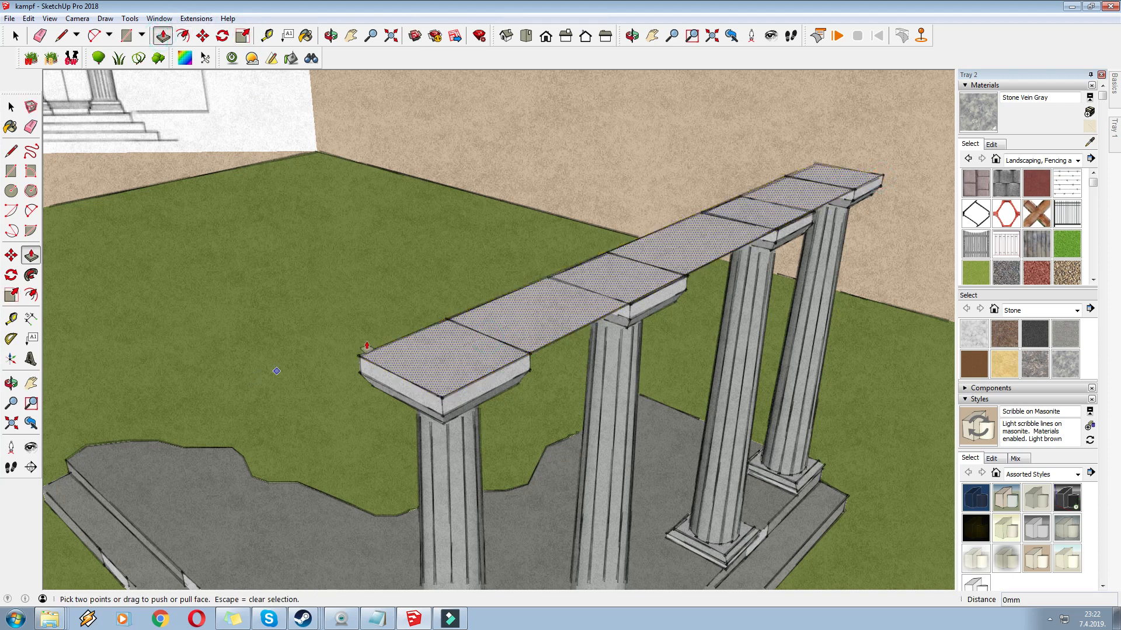
left_click(650, 264)
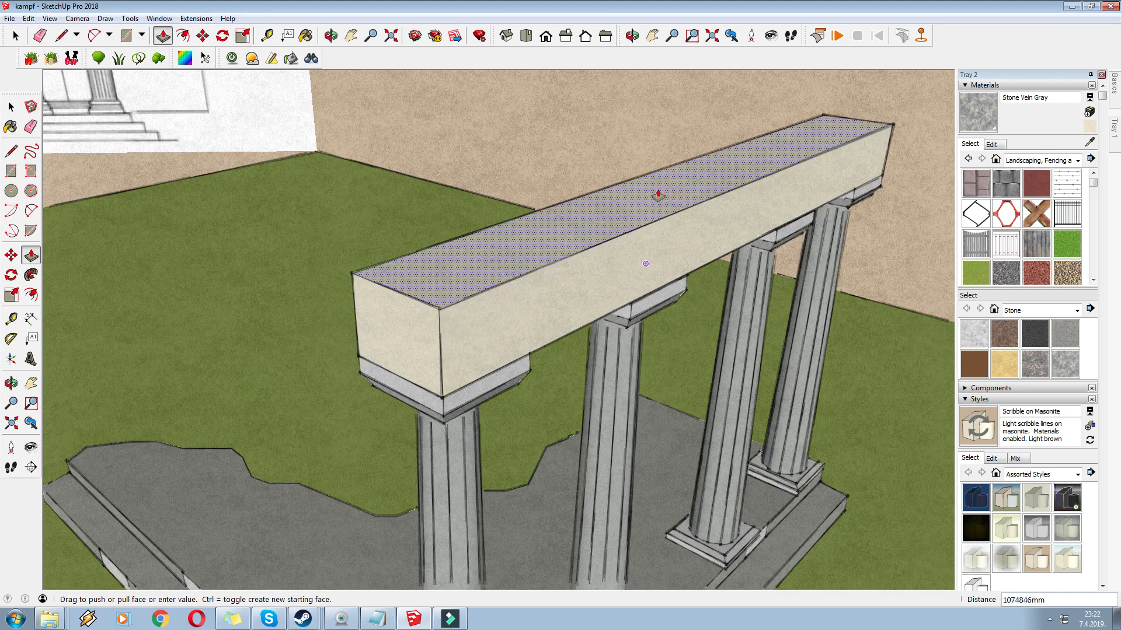
left_click(658, 184)
scroll(423, 324, "up", 3)
scroll(424, 323, "down", 5)
middle_click_drag(243, 255, 182, 284)
scroll(233, 250, "up", 3)
scroll(182, 284, "up", 2)
key("r")
right_click(257, 260)
key("Escape")
scroll(205, 173, "up", 3)
left_click(150, 170)
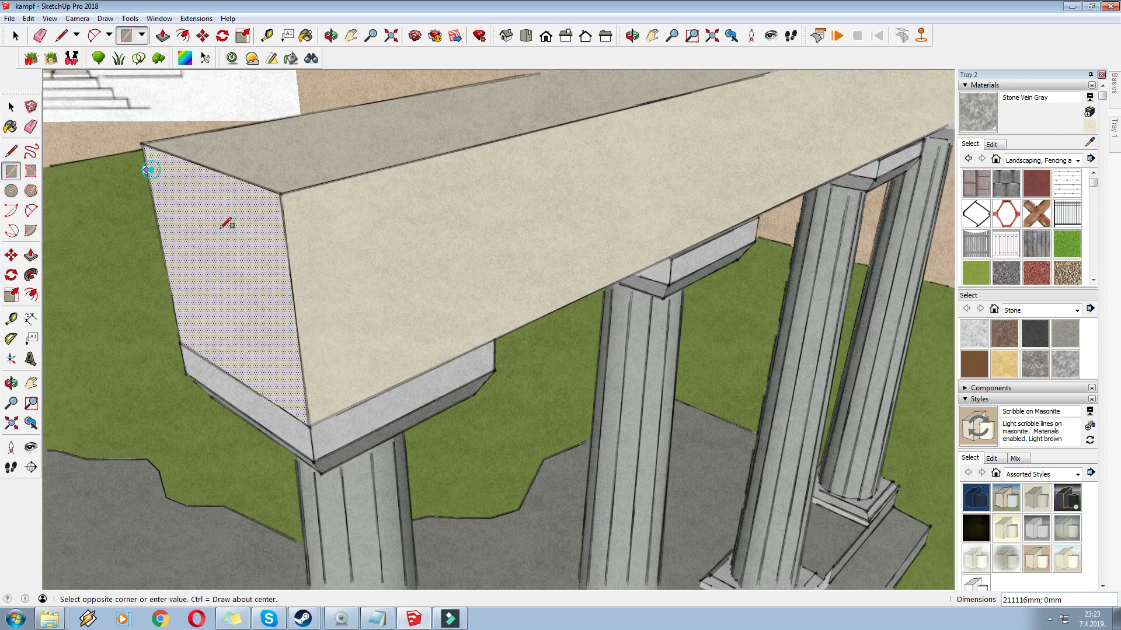
left_click(307, 401)
key("ctrl+z")
Offset the outline of the beam's end face inward twice, the second offset about 98809 mm, to make two nested frames
left_click(31, 295)
left_click(225, 225)
left_click(226, 220)
middle_click_drag(210, 234, 248, 284)
left_click(162, 36)
left_click(30, 295)
left_click(217, 218)
left_click(242, 249)
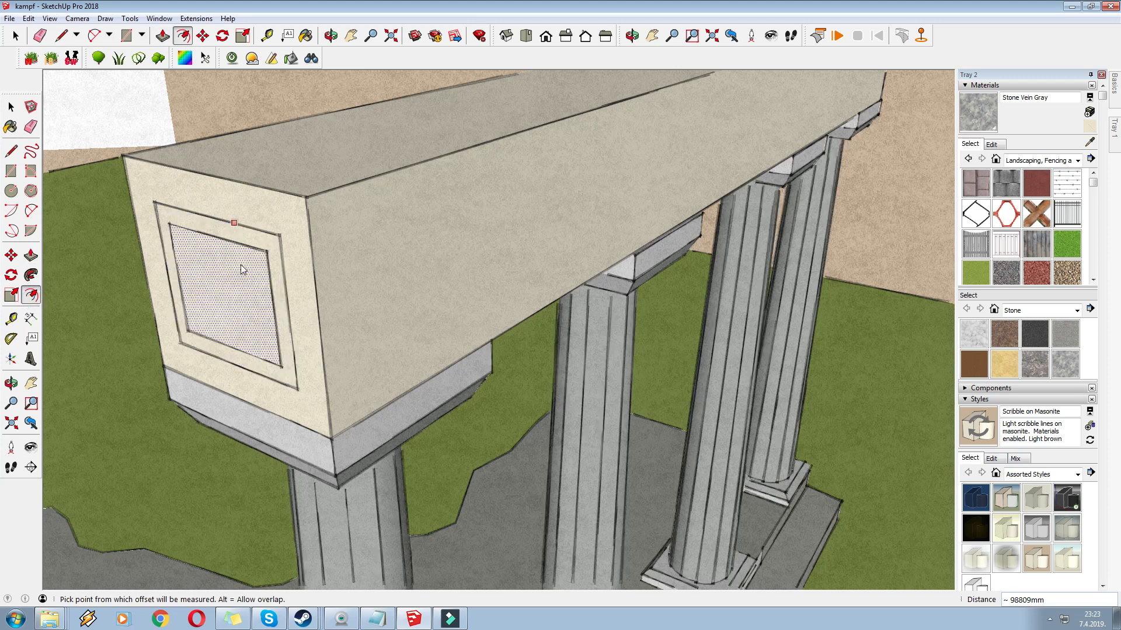
Move the innermost face on the beam's end into the beam to form a recessed panel with sloped sides
left_click(204, 37)
scroll(216, 288, "up", 5)
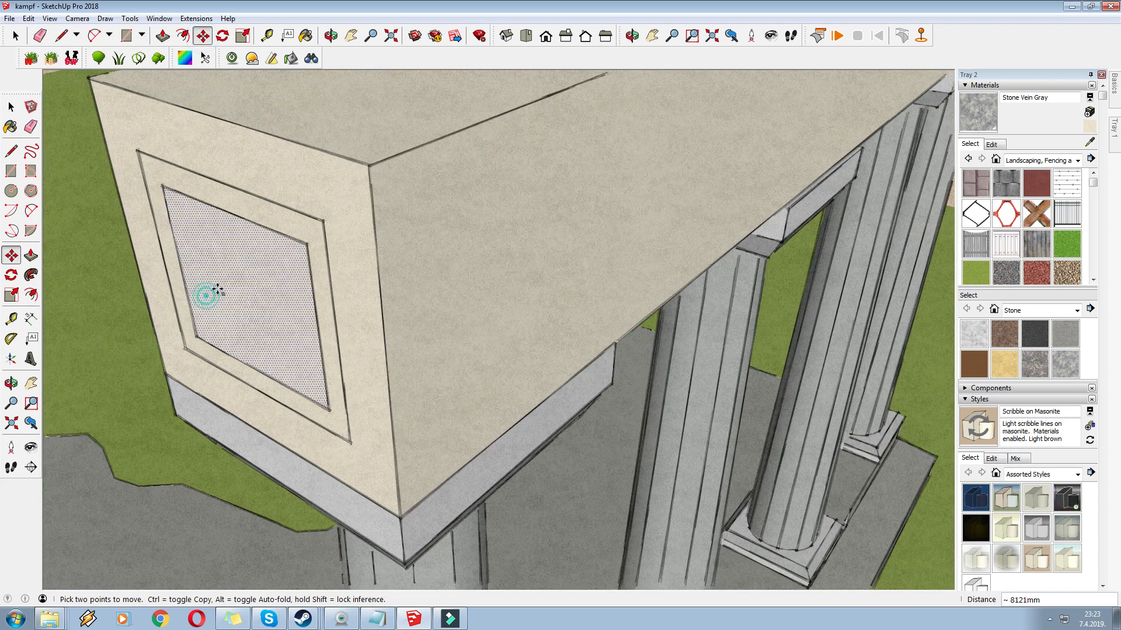
middle_click_drag(236, 289, 260, 327)
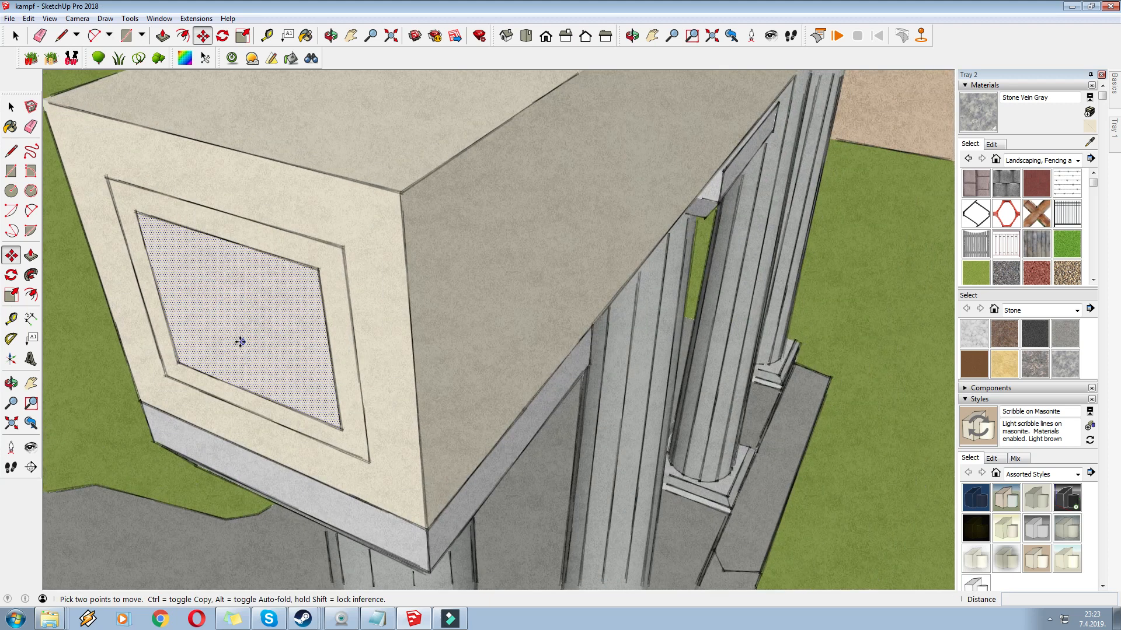
key("Escape")
middle_click_drag(240, 345, 505, 93)
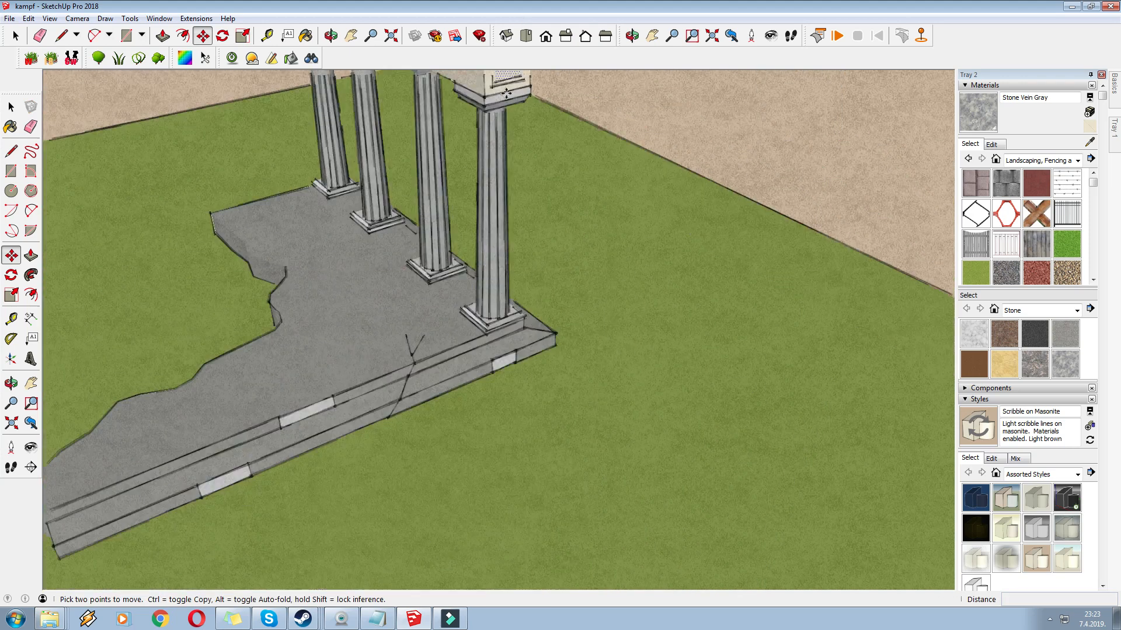
scroll(506, 93, "down", 5)
scroll(400, 420, "up", 3)
scroll(479, 429, "down", 4)
scroll(560, 134, "up", 4)
scroll(415, 227, "up", 5)
scroll(685, 190, "down", 4)
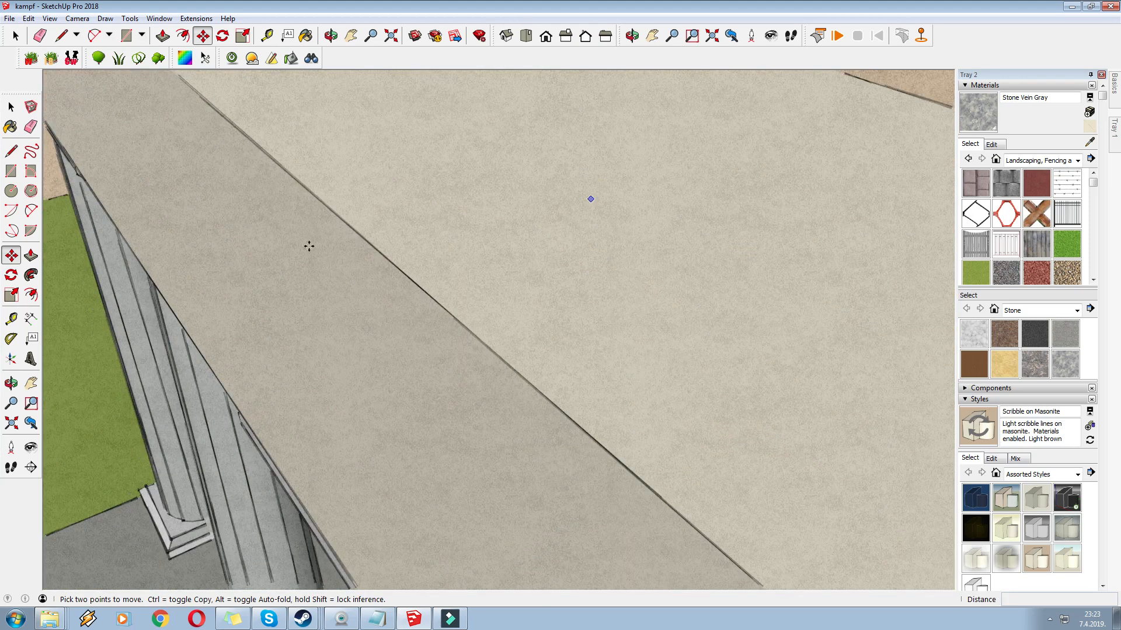
scroll(533, 193, "down", 3)
scroll(222, 130, "down", 2)
scroll(401, 253, "down", 3)
scroll(533, 332, "up", 2)
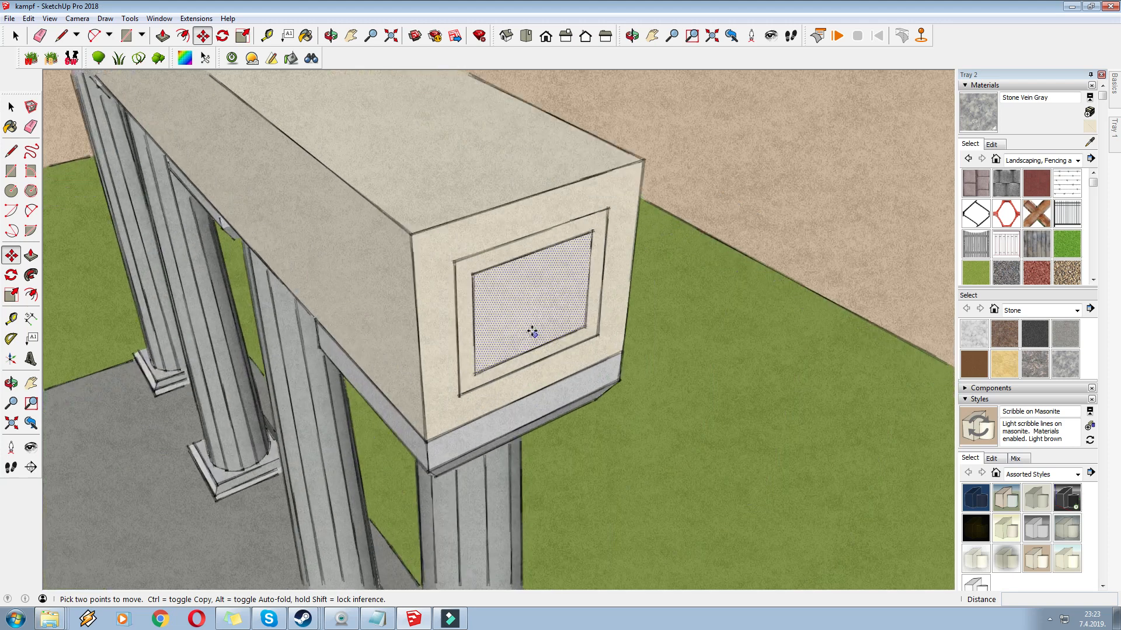
scroll(532, 332, "up", 2)
left_click(525, 324)
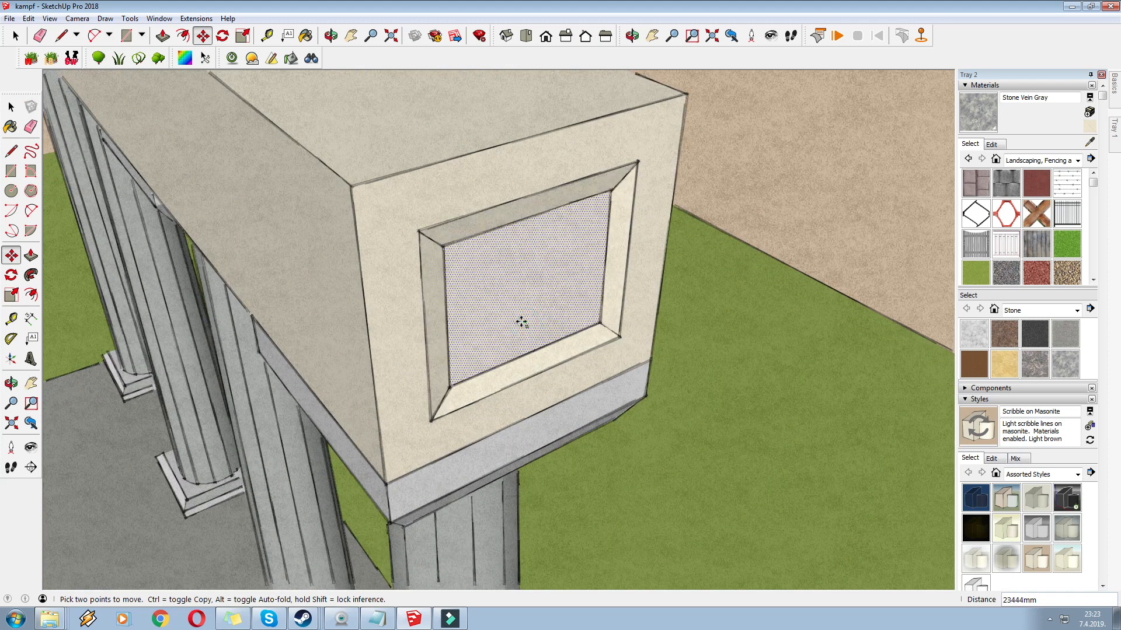
left_click(507, 312)
Select the whole recessed panel and copy it from the beam's end onto the long front face beside the corner
middle_click_drag(507, 313, 290, 305)
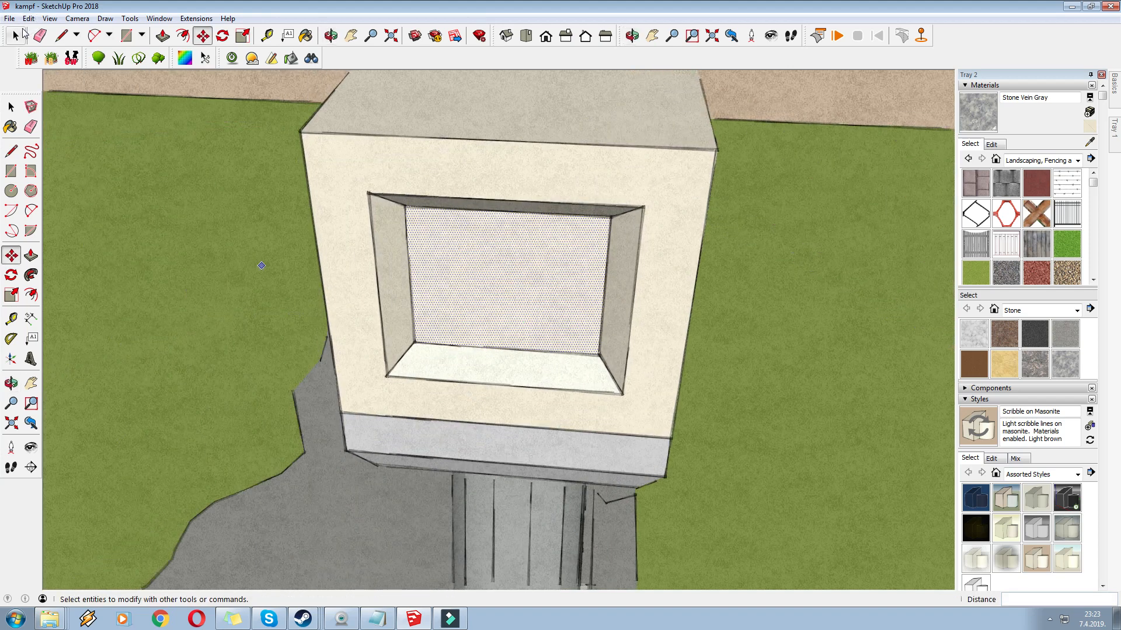
left_click(22, 35)
left_click_drag(340, 165, 659, 422)
middle_click_drag(658, 422, 303, 199)
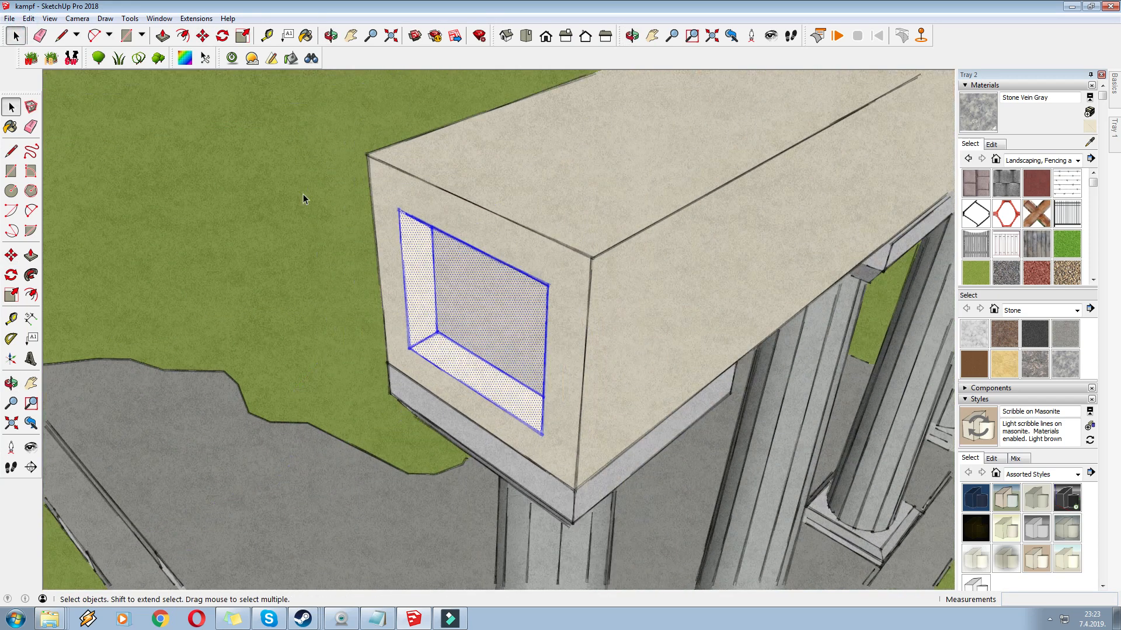
scroll(265, 130, "down", 5)
left_click(205, 37)
scroll(257, 118, "up", 3)
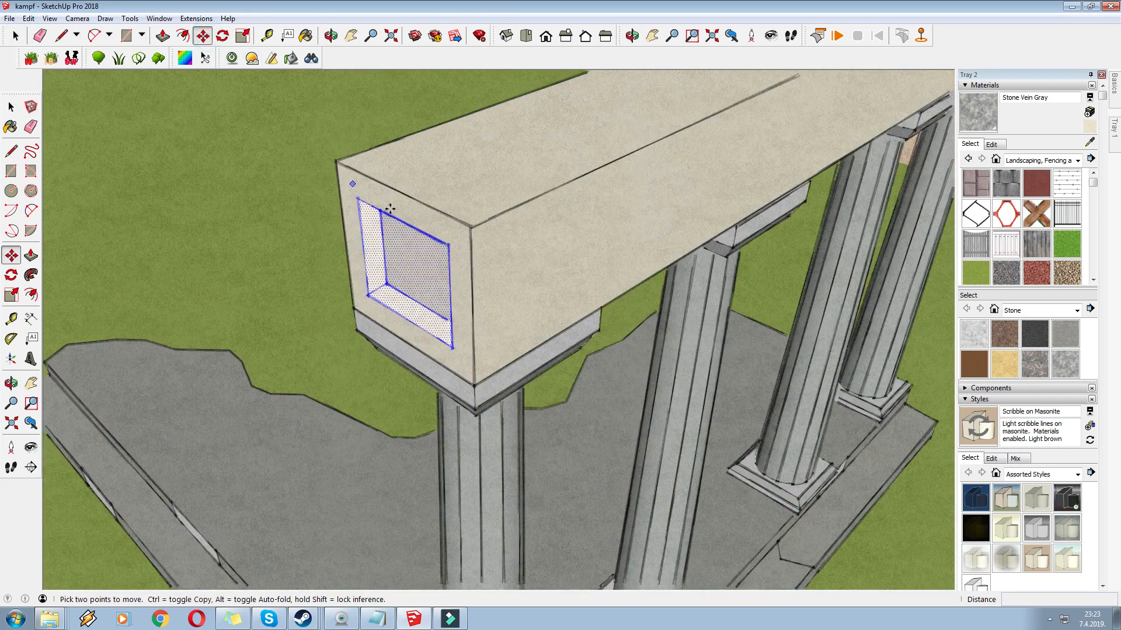
left_click(357, 200)
key("ctrl")
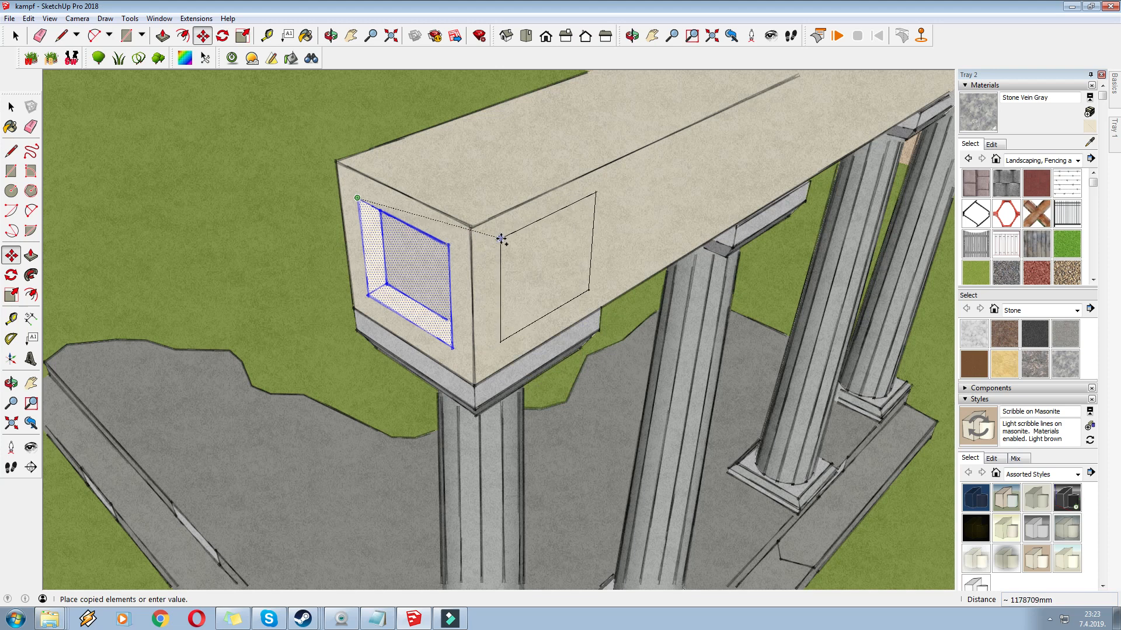
left_click(501, 238)
Copy the front-face panel to the far end of the beam and place one more copy just before it
scroll(591, 237, "down", 10)
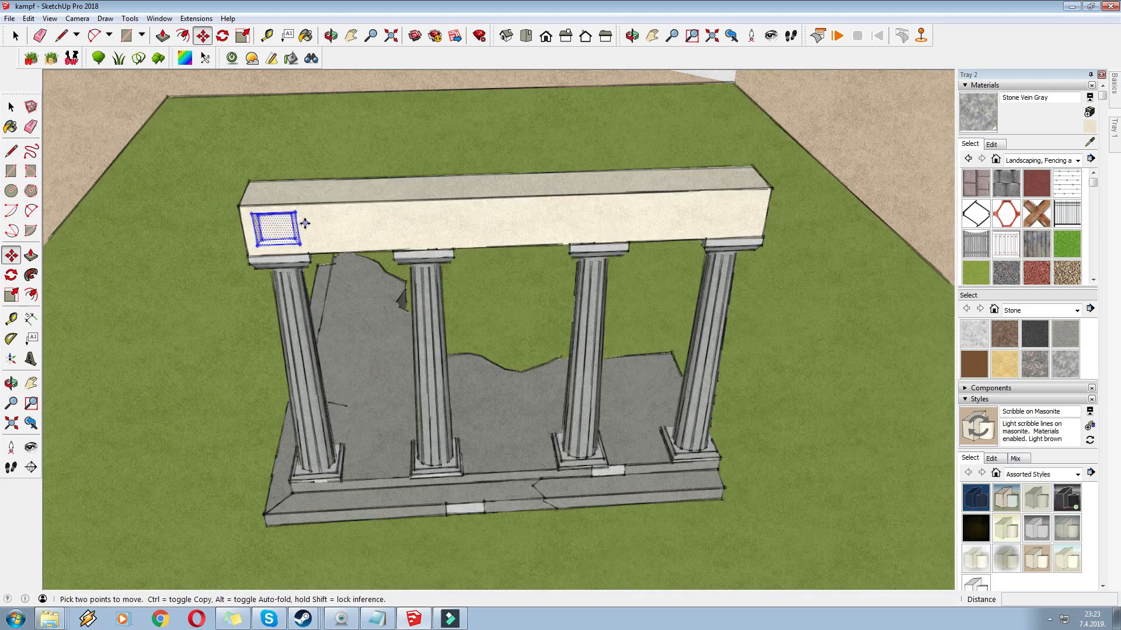
scroll(305, 224, "up", 3)
left_click(268, 231)
left_click(873, 207)
left_click(874, 207)
left_click(761, 211)
Copy the panel along the green axis to fill the gap with three more, making a row of six on the front face
left_click(766, 212)
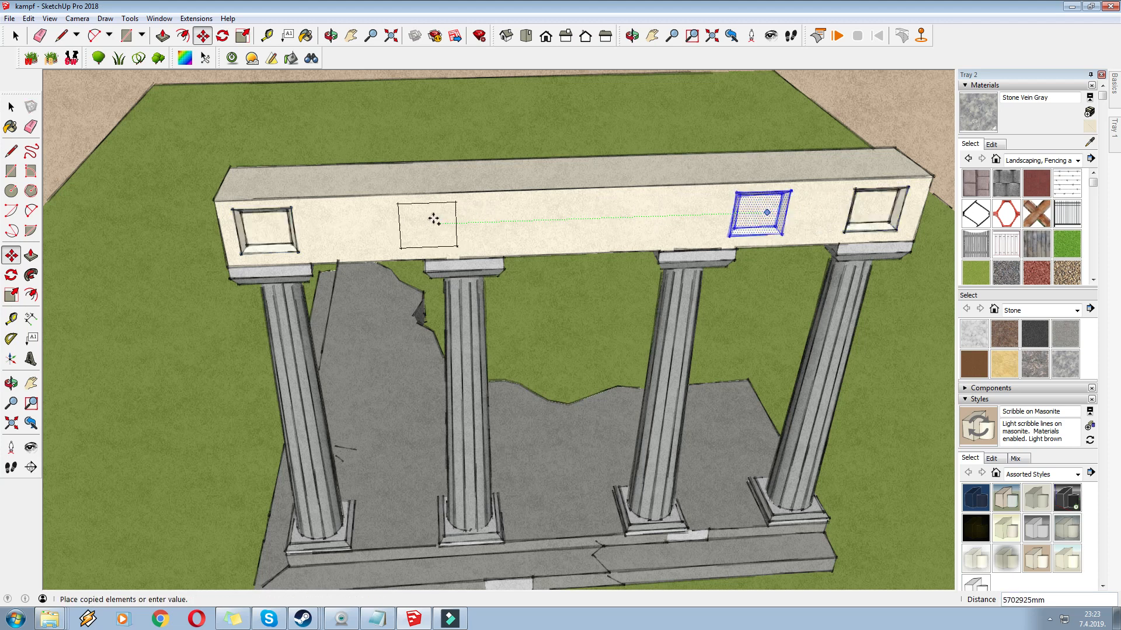
left_click(428, 219)
left_click(418, 223)
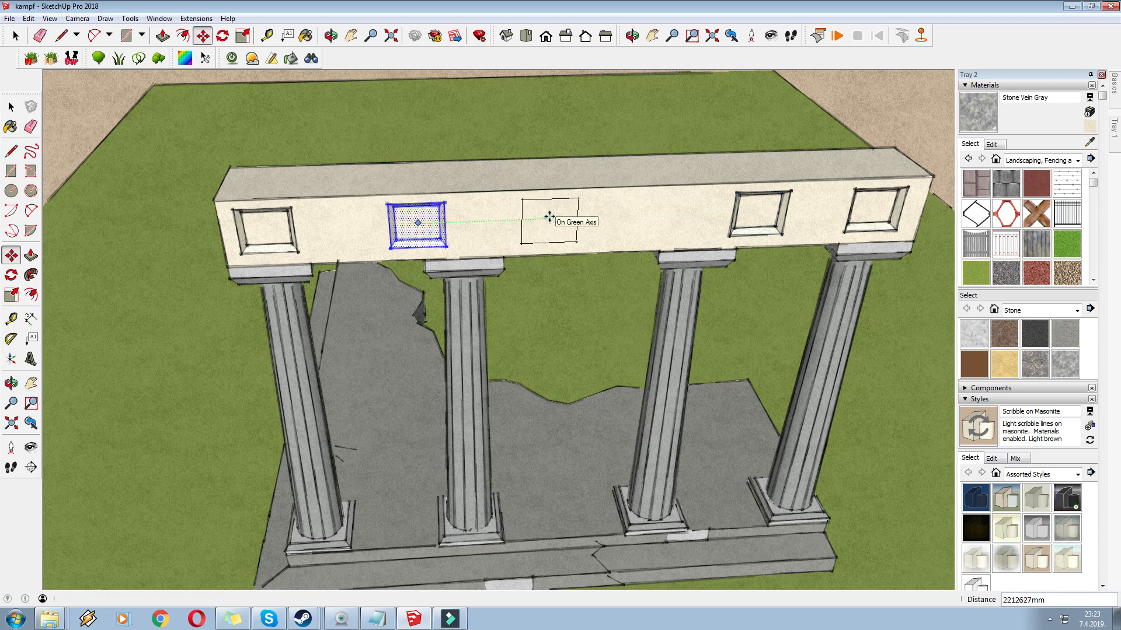
left_click(549, 217)
left_click(543, 223)
left_click(640, 225)
Select the second panel on the beam's front face and move it slightly toward the first panel
key("space")
middle_click_drag(338, 166, 351, 169)
left_click_drag(482, 284, 485, 289)
left_click(203, 35)
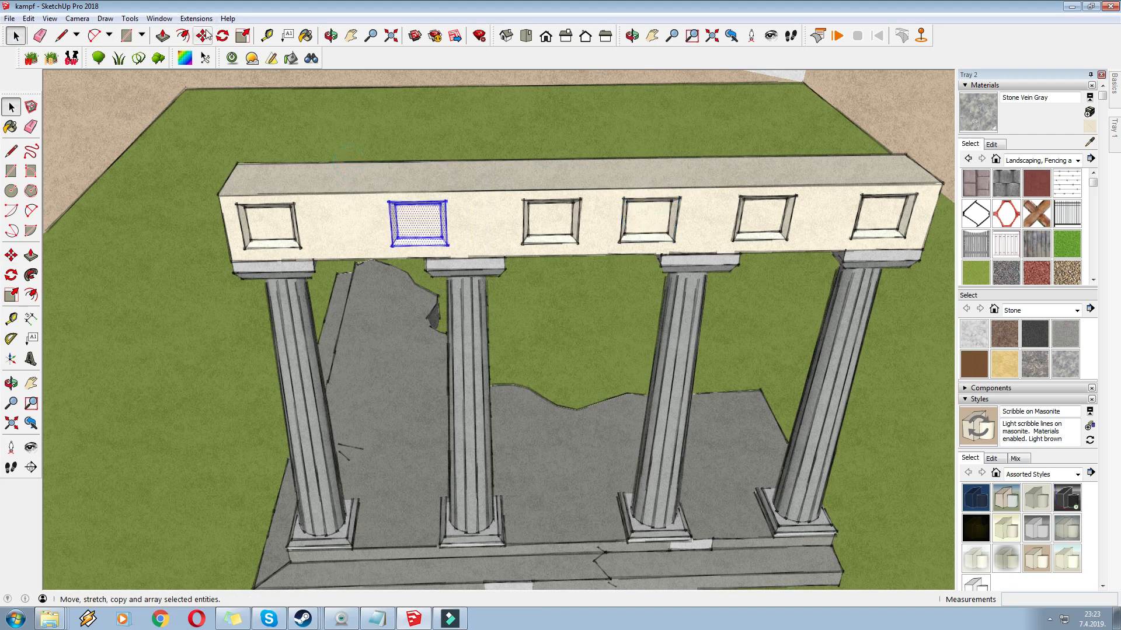
left_click(453, 149)
key("Escape")
scroll(436, 203, "up", 1)
scroll(418, 217, "up", 2)
left_click(413, 223)
left_click(401, 225)
Move the third recessed panel on the beam's front face closer to the second to even out their spacing
left_click(14, 37)
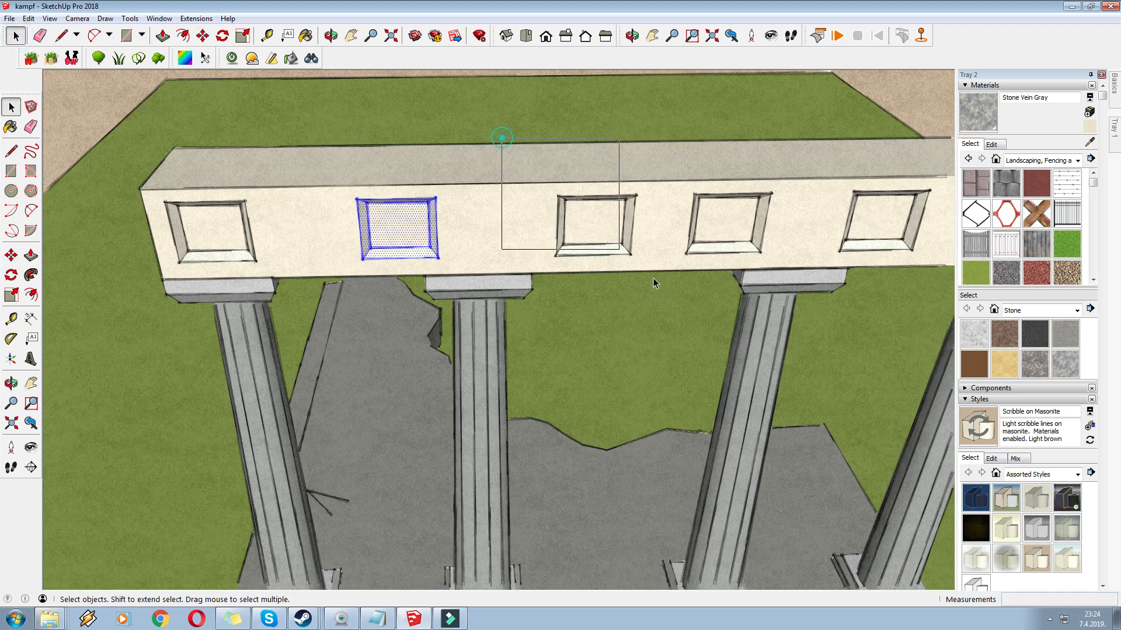
left_click_drag(653, 283, 654, 283)
left_click(207, 36)
scroll(540, 225, "up", 2)
left_click(604, 222)
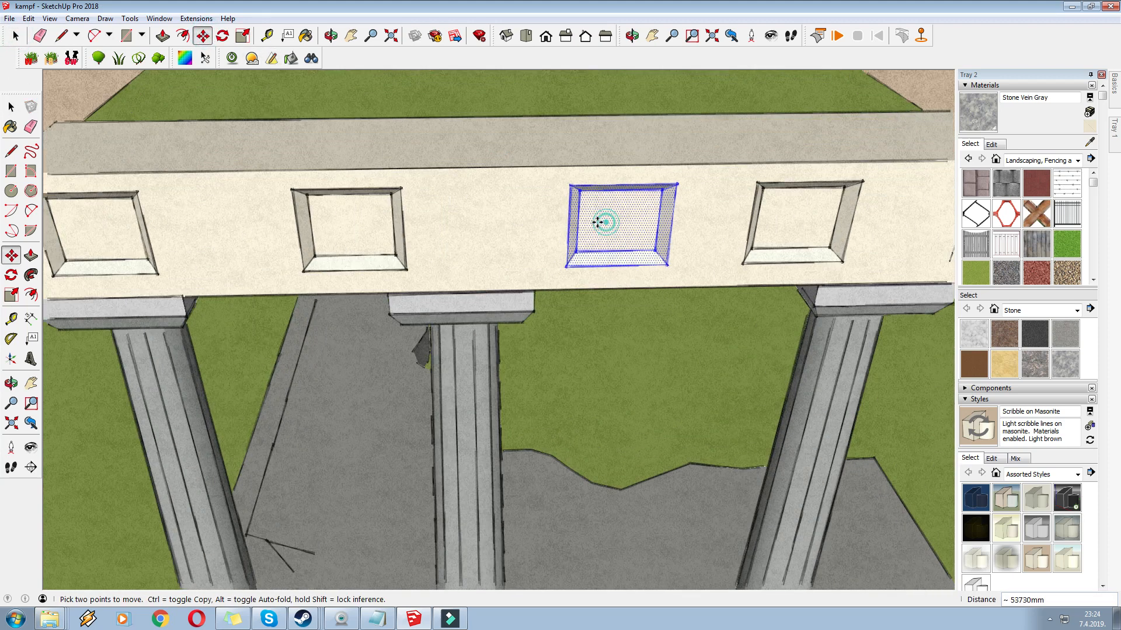
left_click(586, 222)
scroll(186, 179, "down", 1)
scroll(185, 178, "down", 4)
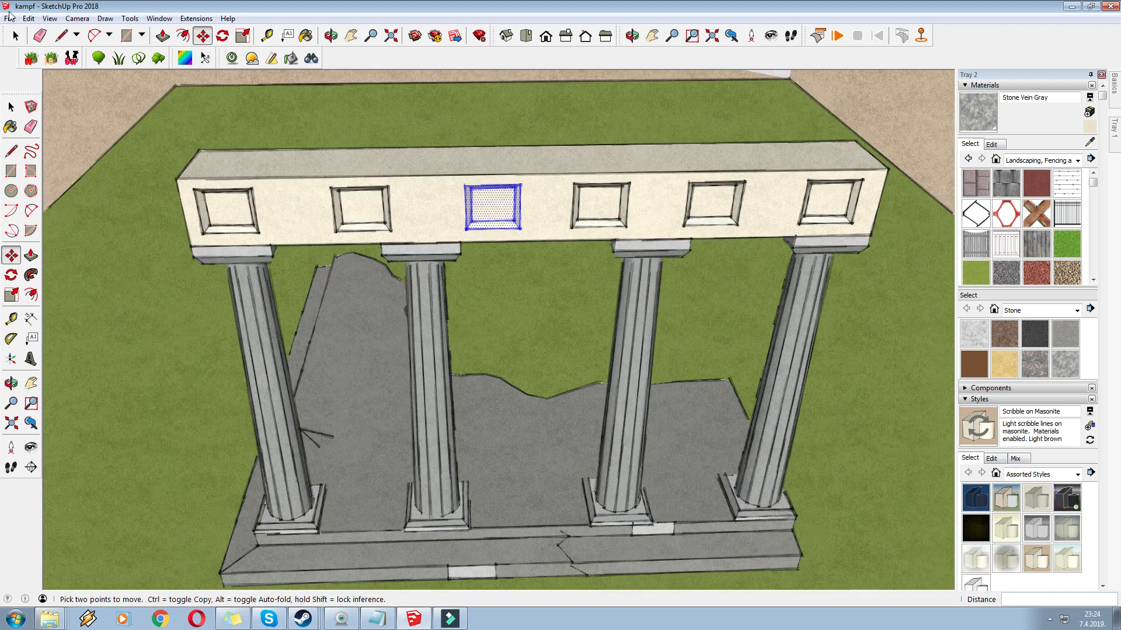
Delete the three recessed panels nearest the far end of the beam's front face, leaving that half plain
key("space")
left_click_drag(611, 233, 677, 252)
key("Delete")
left_click_drag(660, 148, 780, 262)
key("Delete")
left_click_drag(850, 256, 861, 266)
key("Delete")
Examine the entablature above the columns on the reference drawing and compare it with the modelled beam
middle_click_drag(861, 266, 663, 258)
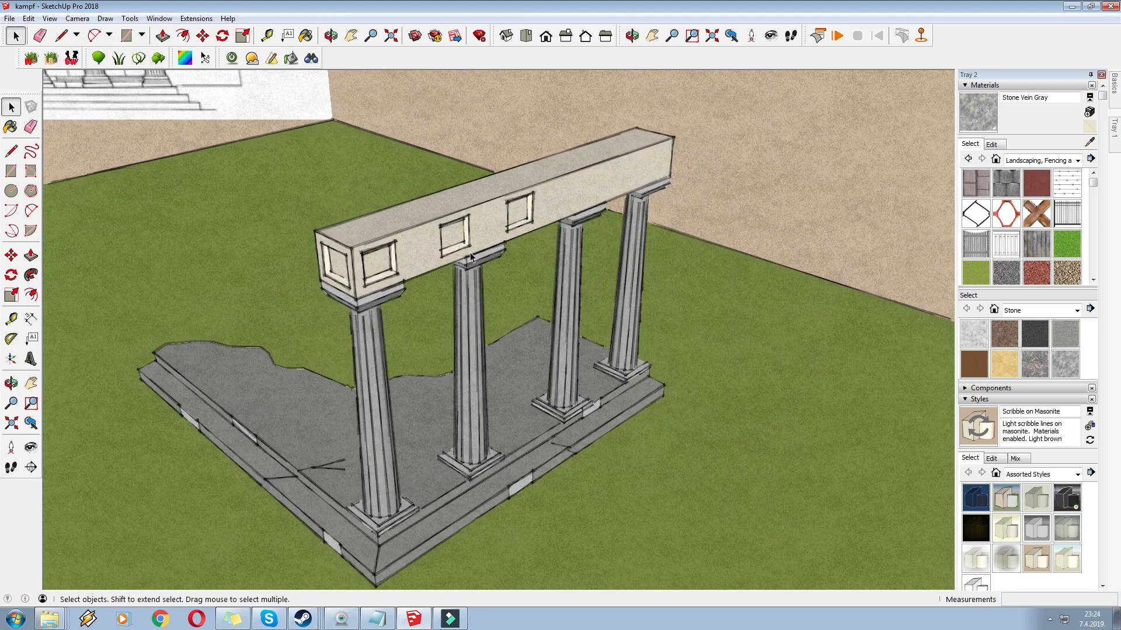
scroll(586, 180, "up", 1)
scroll(307, 50, "down", 2)
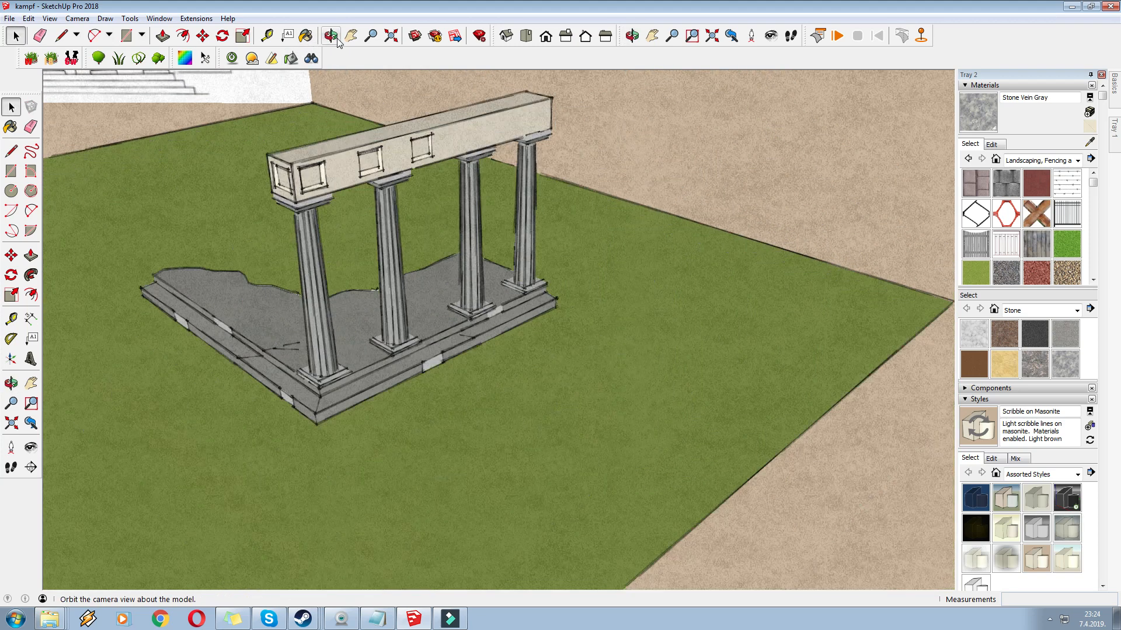
left_click(351, 38)
left_click_drag(359, 125, 689, 385)
middle_click_drag(387, 157, 321, 206)
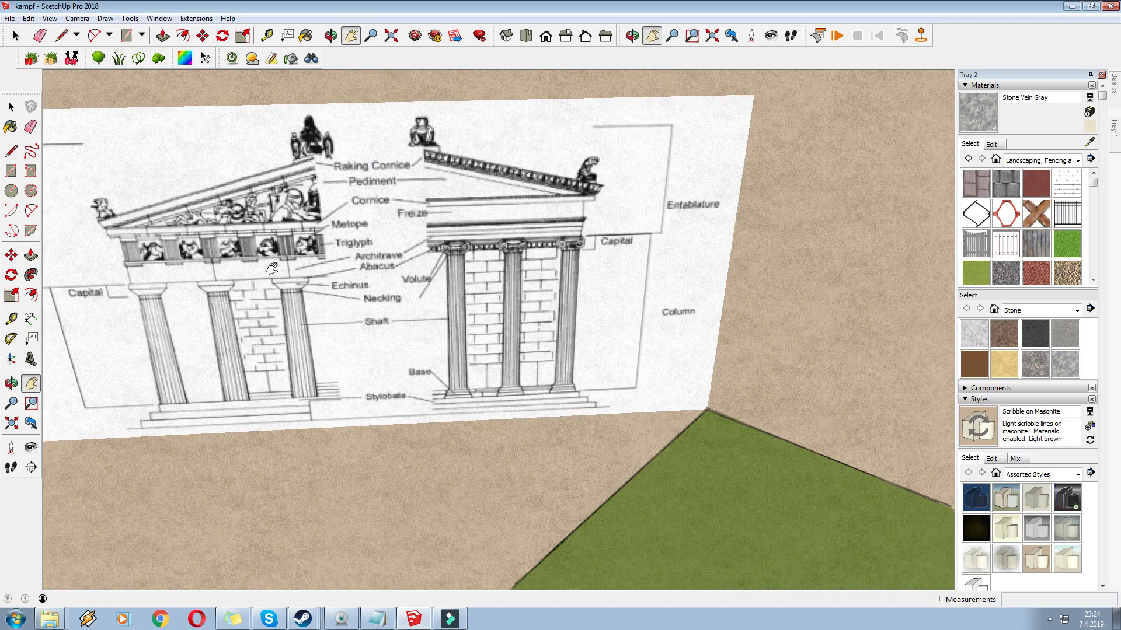
middle_click_drag(450, 299, 489, 298)
scroll(489, 298, "up", 5)
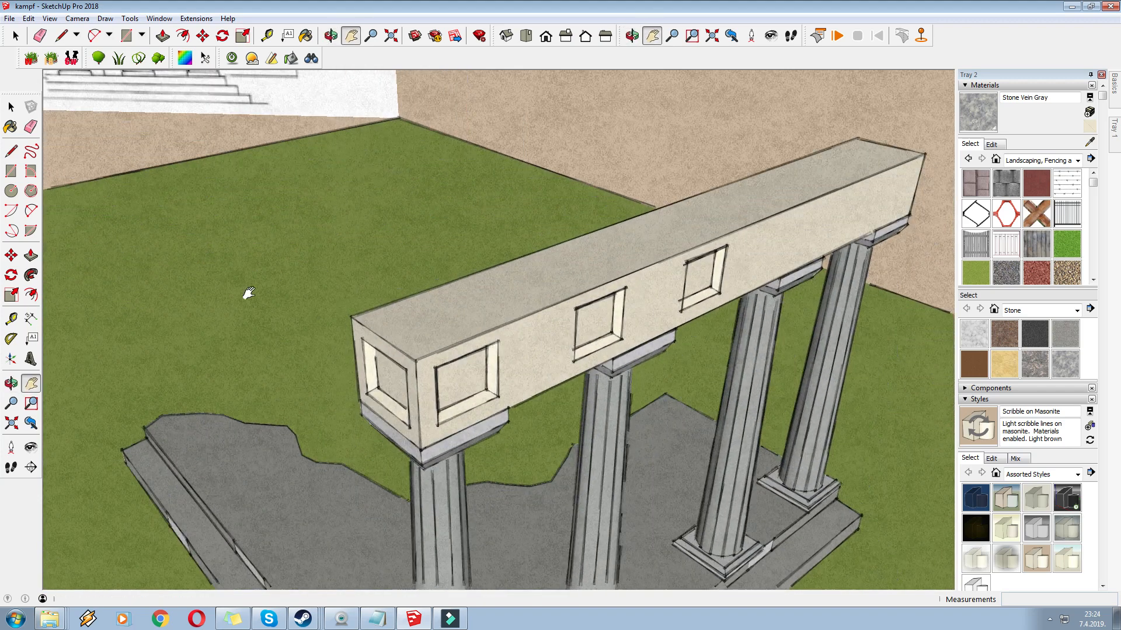
Select the whole beam with its recessed panels and make it a group
left_click(14, 174)
middle_click_drag(367, 376, 376, 365)
scroll(378, 358, "up", 3)
scroll(390, 331, "up", 1)
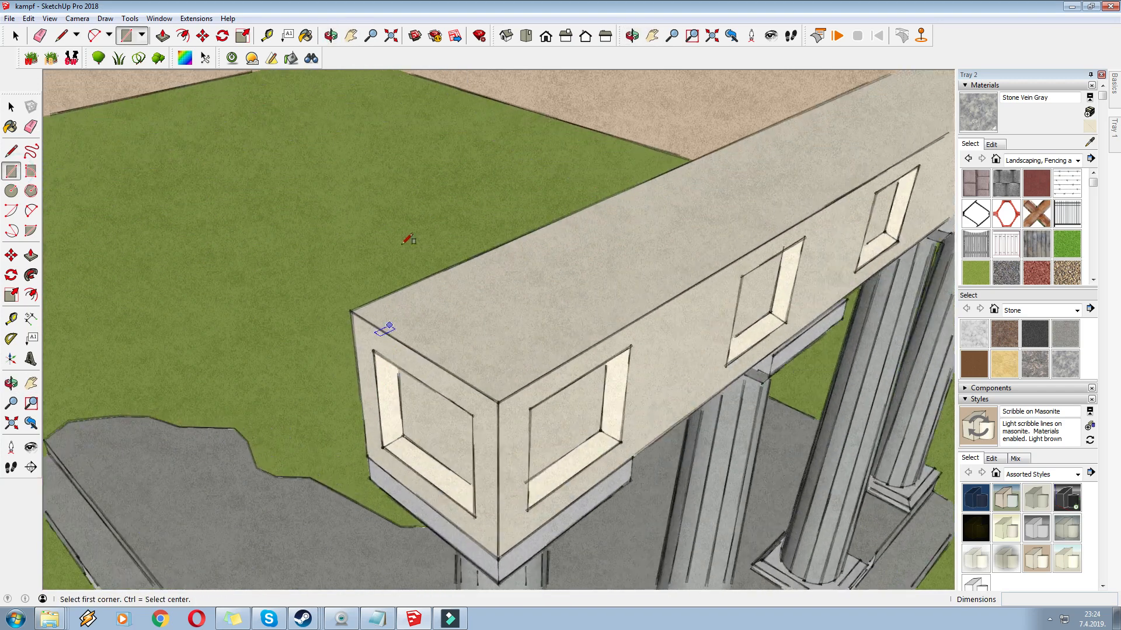
scroll(289, 277, "down", 5)
scroll(292, 276, "down", 2)
key("space")
left_click_drag(618, 345, 617, 344)
right_click(544, 236)
left_click(585, 336)
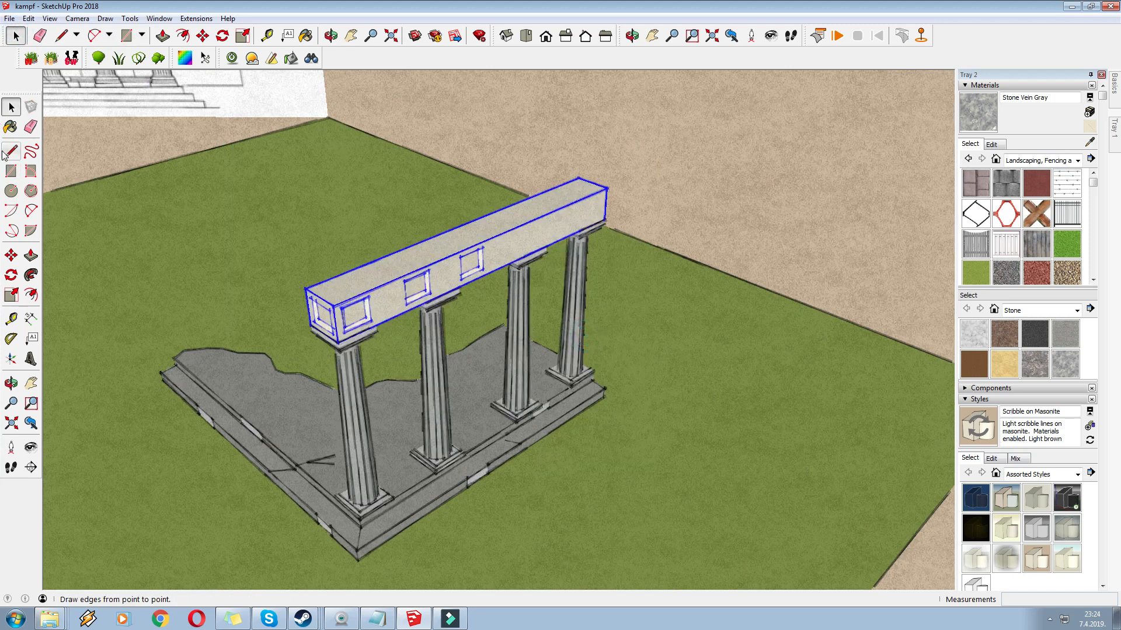
left_click(11, 170)
scroll(339, 308, "up", 5)
left_click(352, 320)
left_click(309, 256)
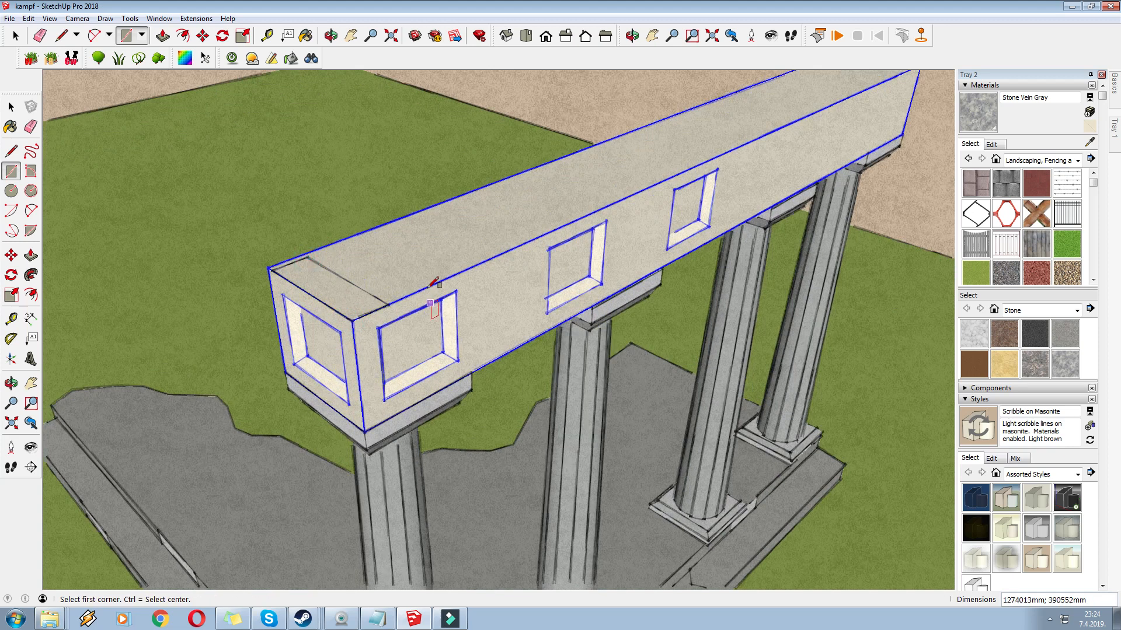
key("ctrl+z")
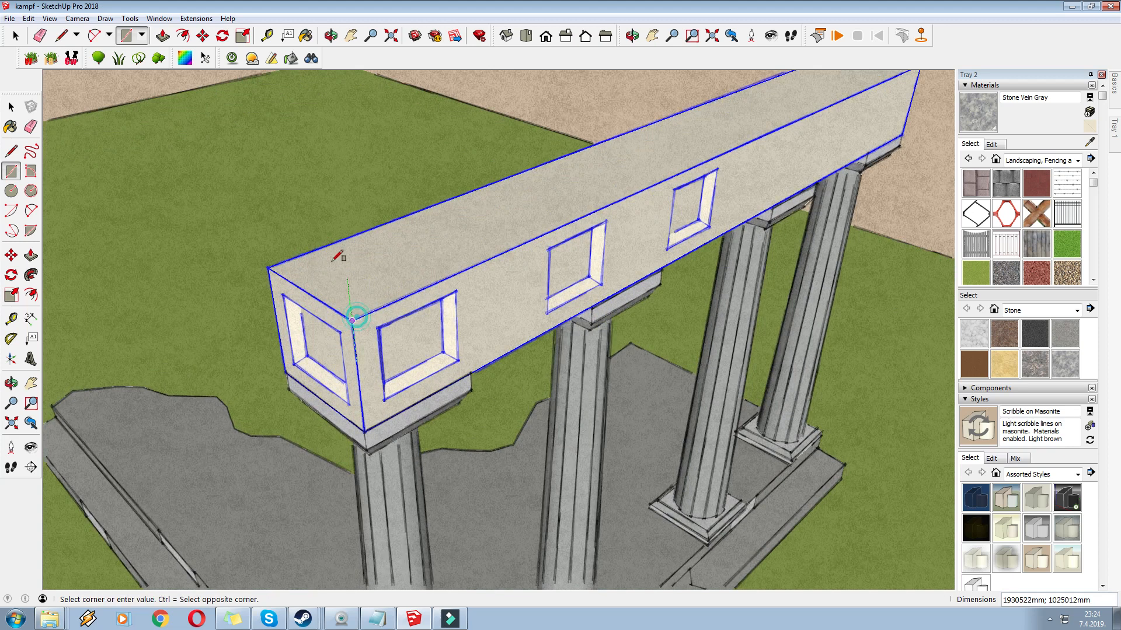
key("Escape")
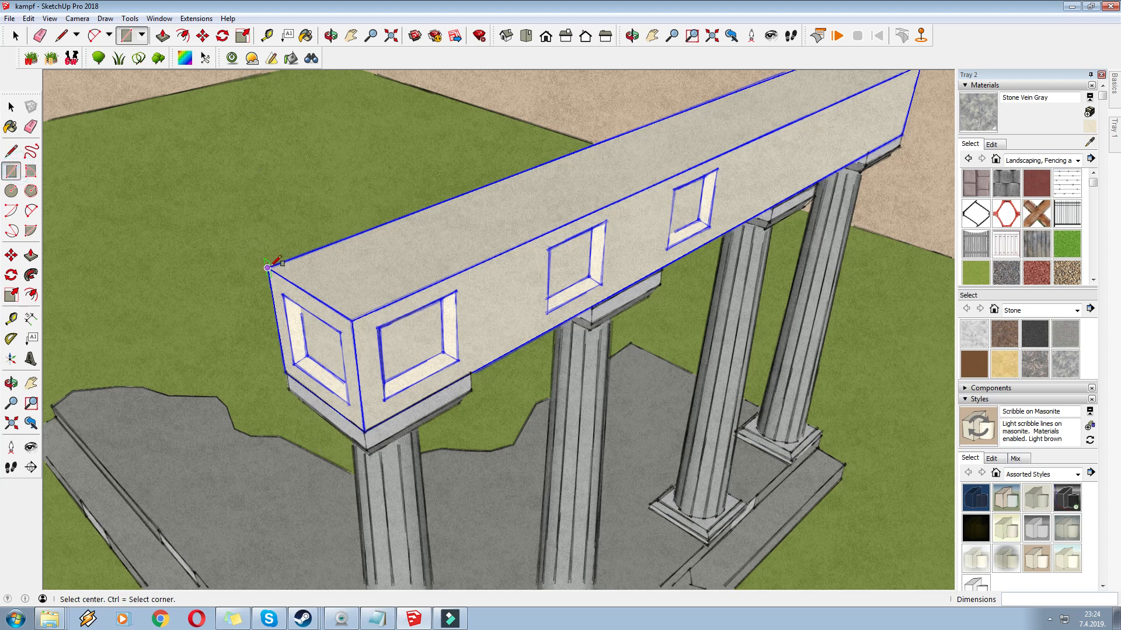
Outline a narrow strip across the beam's top at the corner end and push/pull it down into a slab of the beam's height
left_click(16, 150)
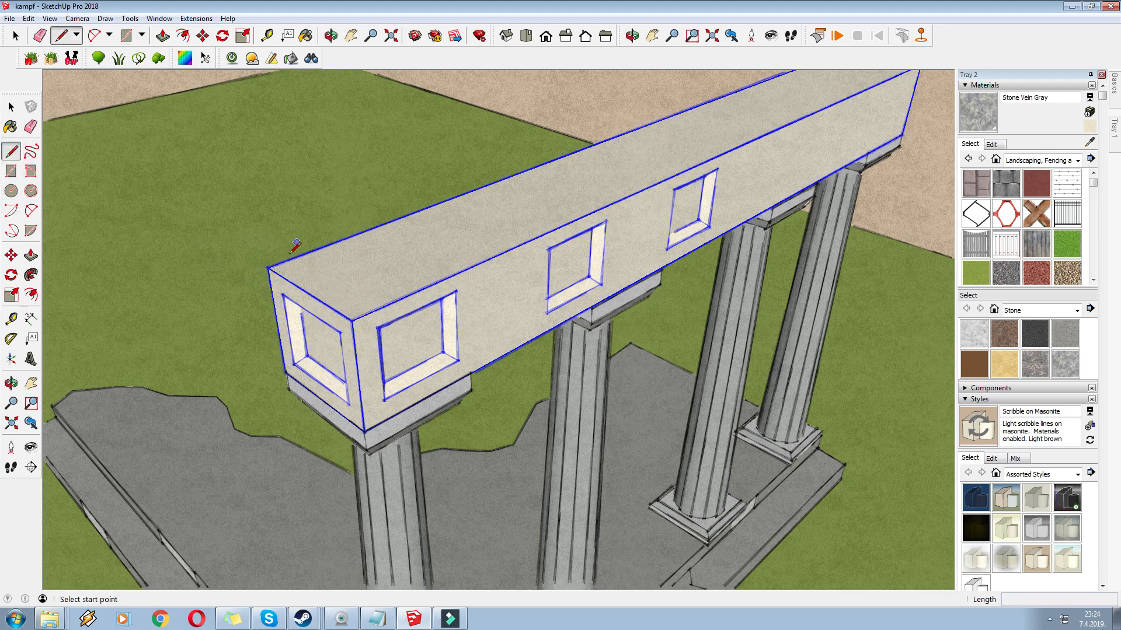
left_click(297, 256)
left_click(381, 305)
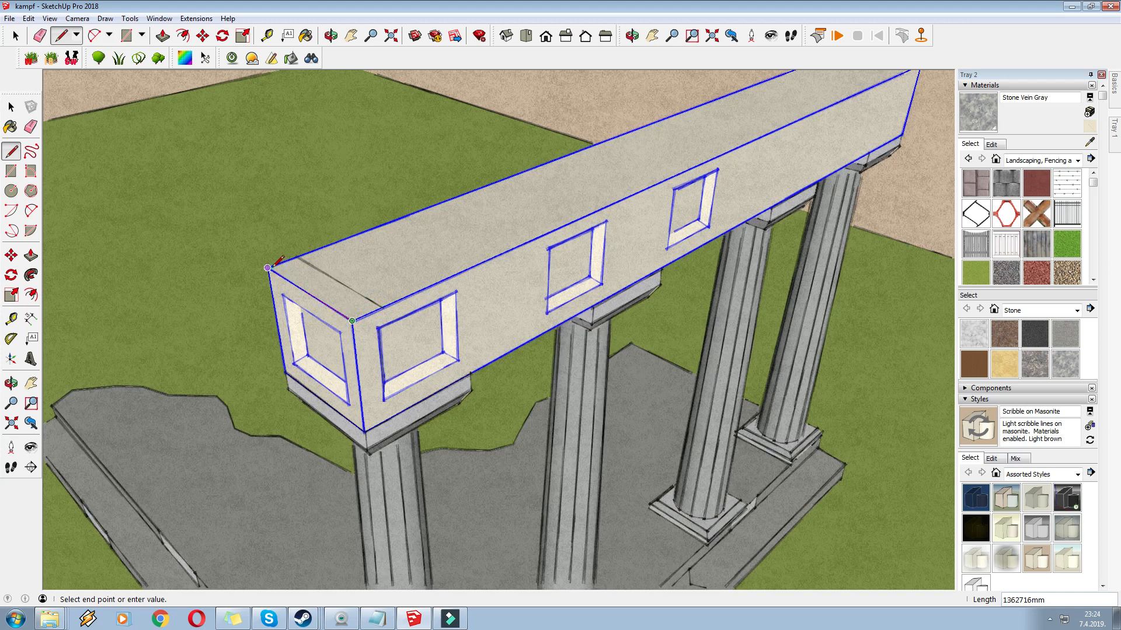
left_click(272, 267)
right_click(309, 275)
left_click(168, 36)
left_click(320, 265)
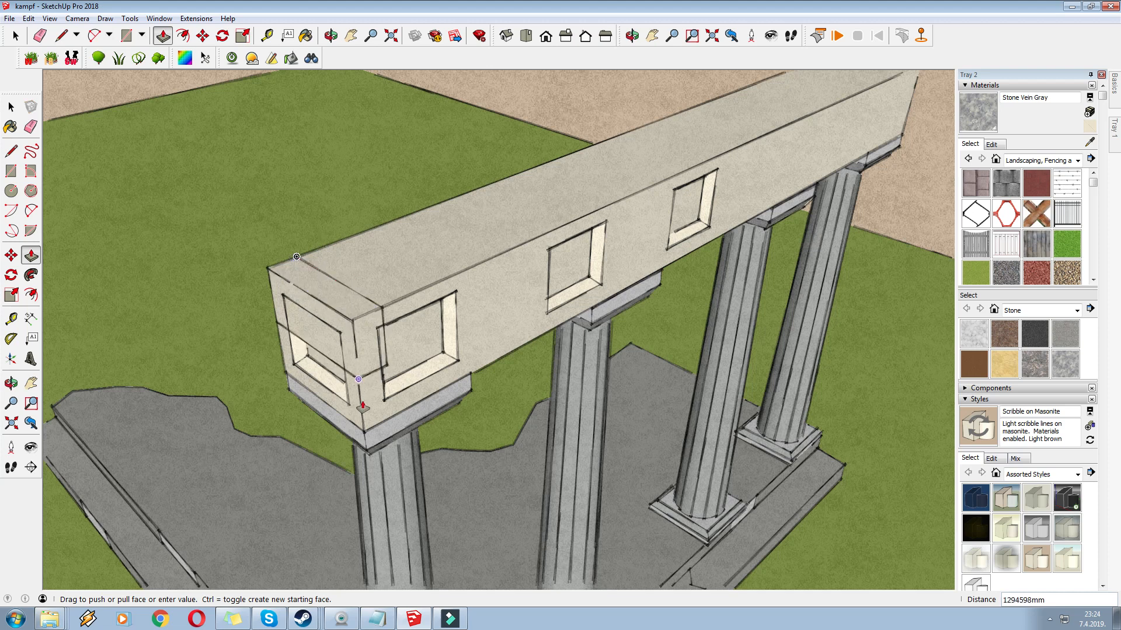
Move the new slab up so it stands on top of the beam's corner end, and make it a group
left_click(18, 37)
left_click_drag(210, 226, 458, 527)
left_click(203, 36)
left_click(365, 433)
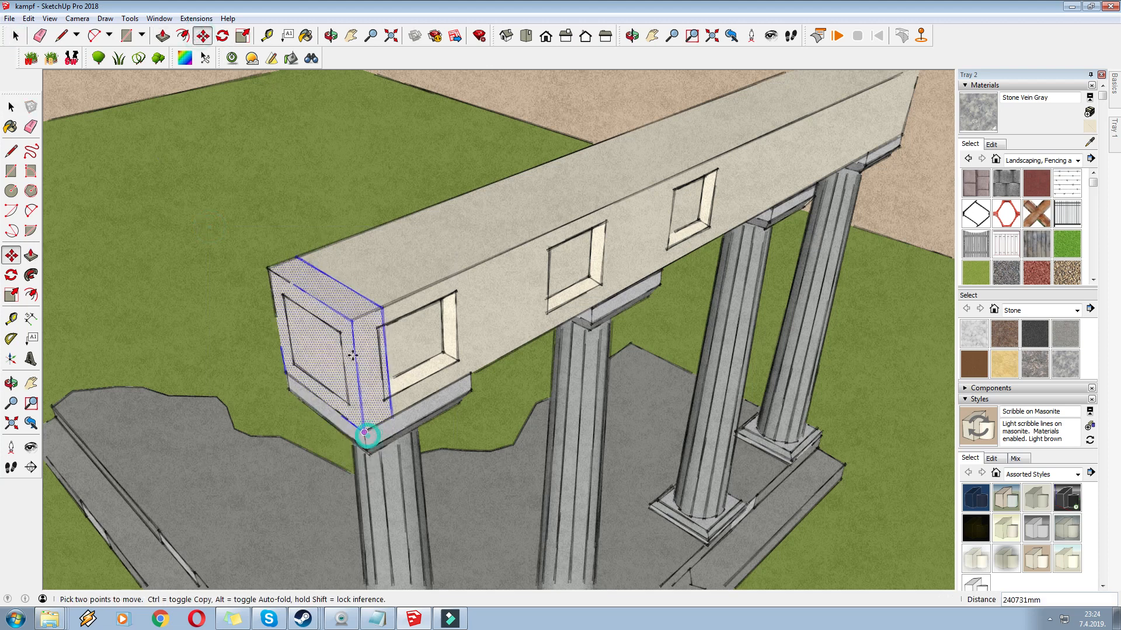
left_click(351, 320)
middle_click_drag(350, 321, 332, 339)
right_click(311, 260)
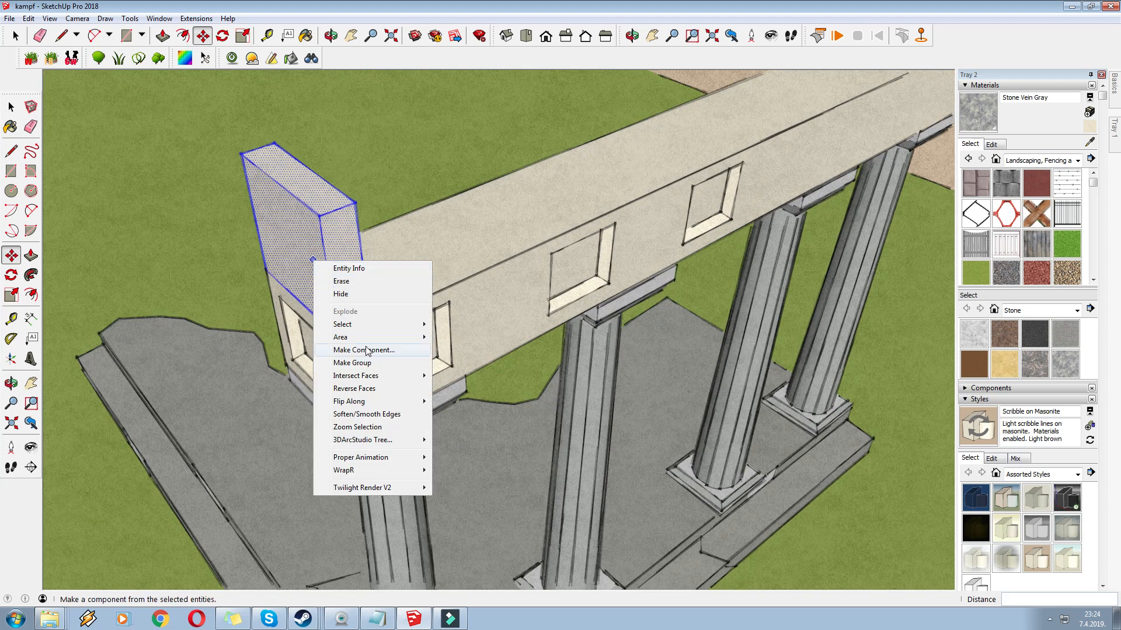
left_click(369, 360)
Copy the upright slab about 916857 mm along the beam and rotate the copy by -90 degrees to run lengthwise
left_click(326, 323)
key("ctrl")
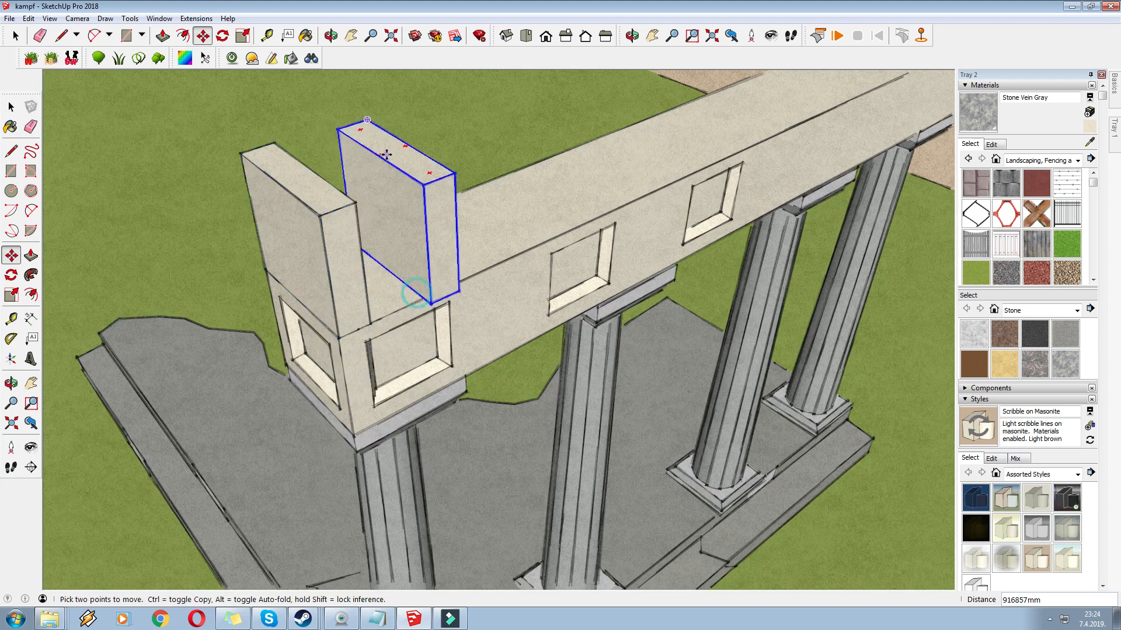
left_click(362, 130)
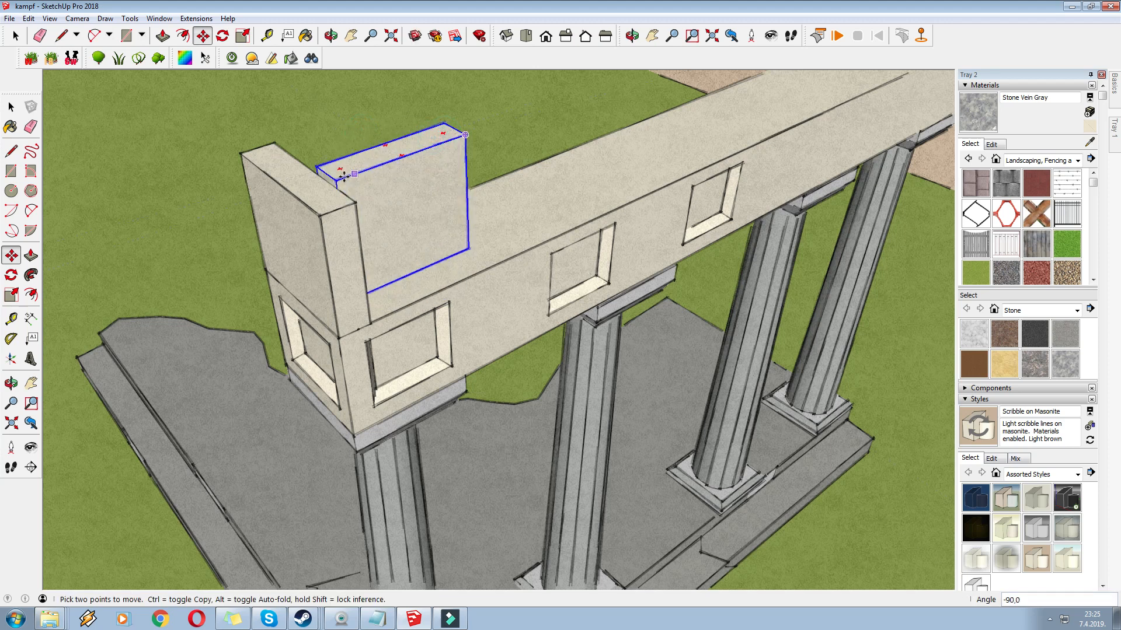
Select both the crosswise and lengthwise slabs and copy the pair twice along the beam, end to end
scroll(378, 286, "down", 2)
key("space")
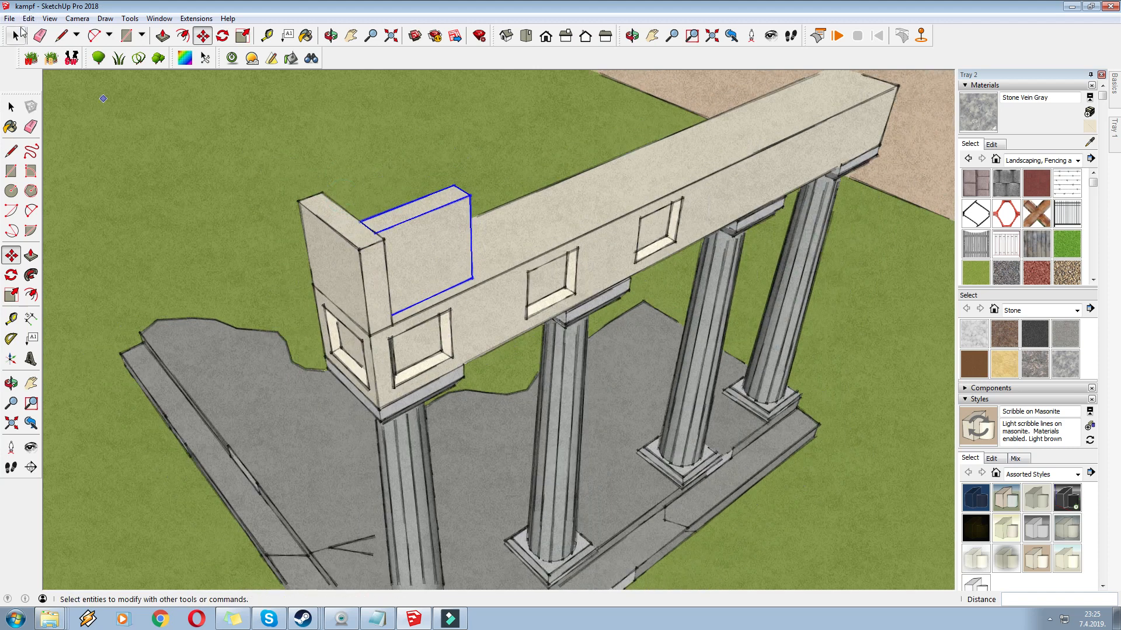
left_click(203, 38)
middle_click_drag(402, 258, 257, 230)
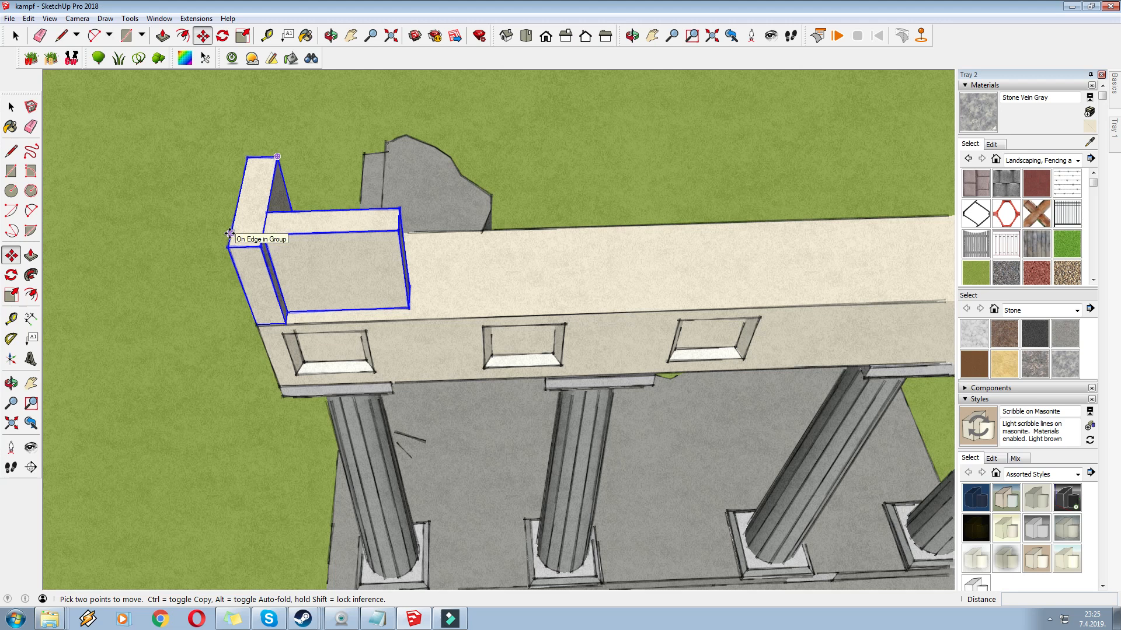
left_click(230, 234)
key("ctrl")
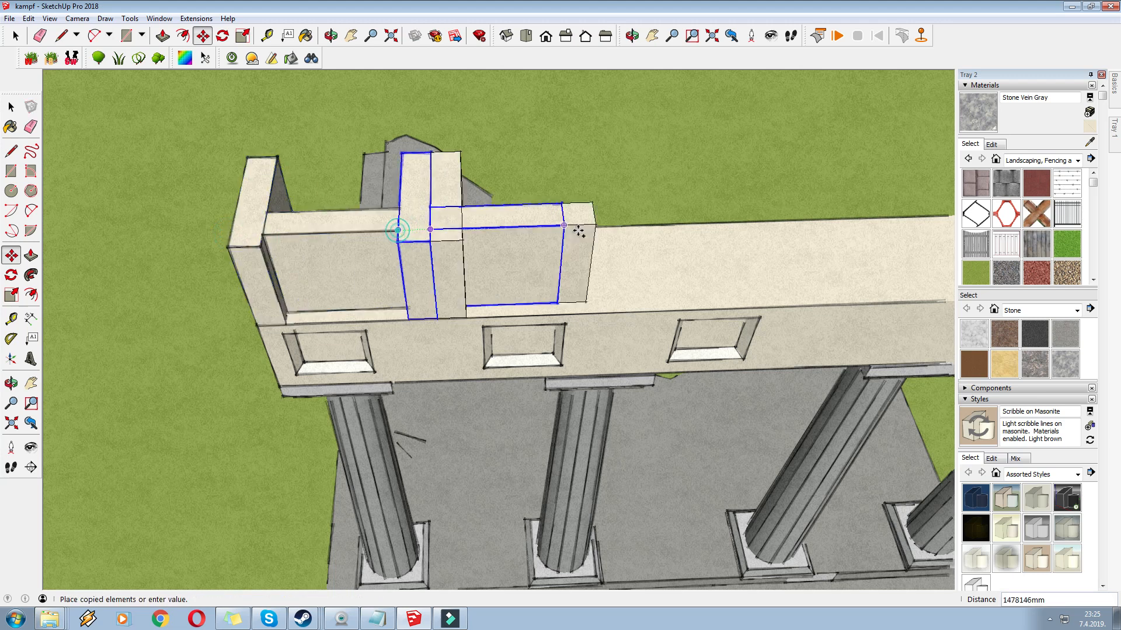
left_click(565, 226)
left_click(564, 225)
key("ctrl")
left_click(732, 222)
Open the third lengthwise slab's group for editing and draw a jagged break line down its front face
middle_click_drag(732, 222, 693, 233)
scroll(539, 218, "up", 3)
right_click(540, 218)
left_click(578, 277)
left_click(11, 151)
scroll(478, 202, "up", 3)
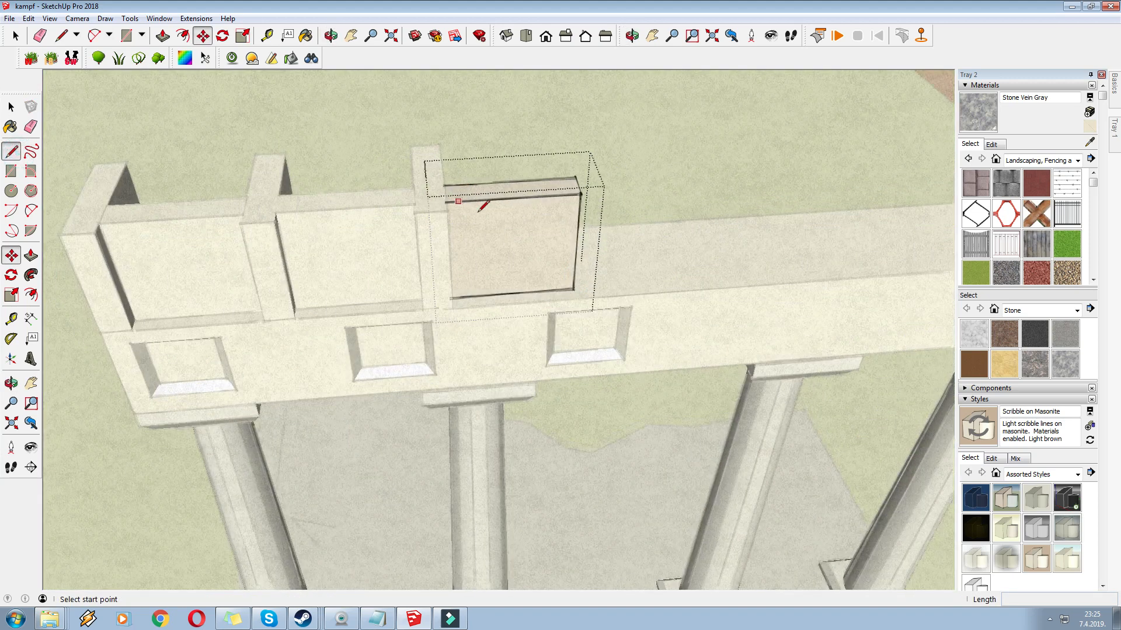
left_click(475, 197)
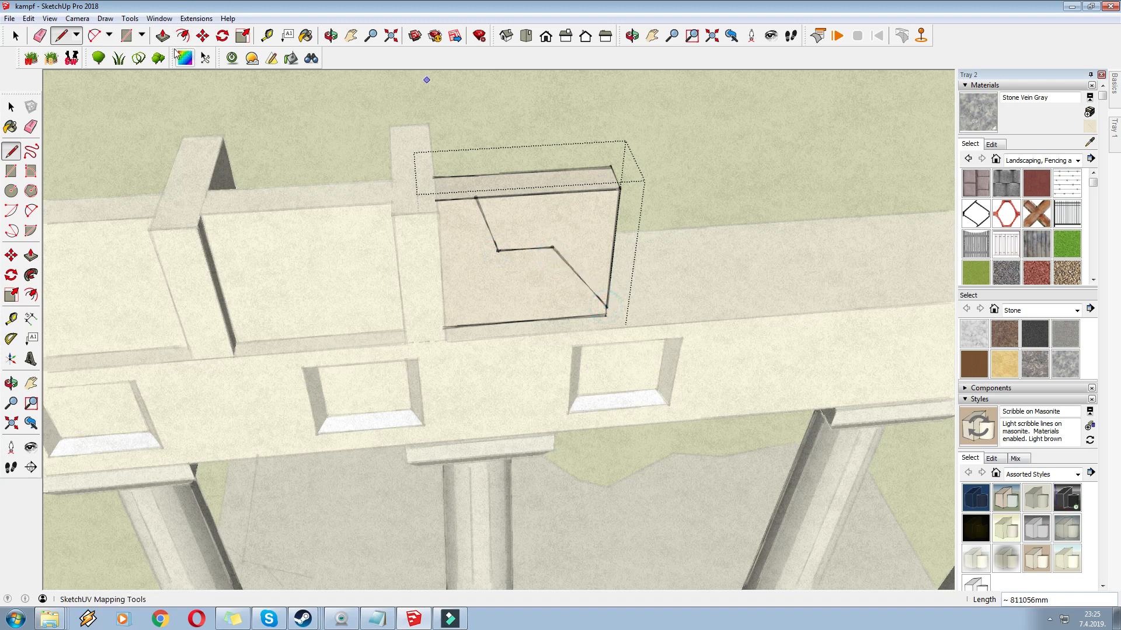
Push the slab's face beyond the break line through its thickness, erase the leftover edges and close the group
left_click(162, 36)
left_click(597, 240)
middle_click_drag(596, 233, 556, 187)
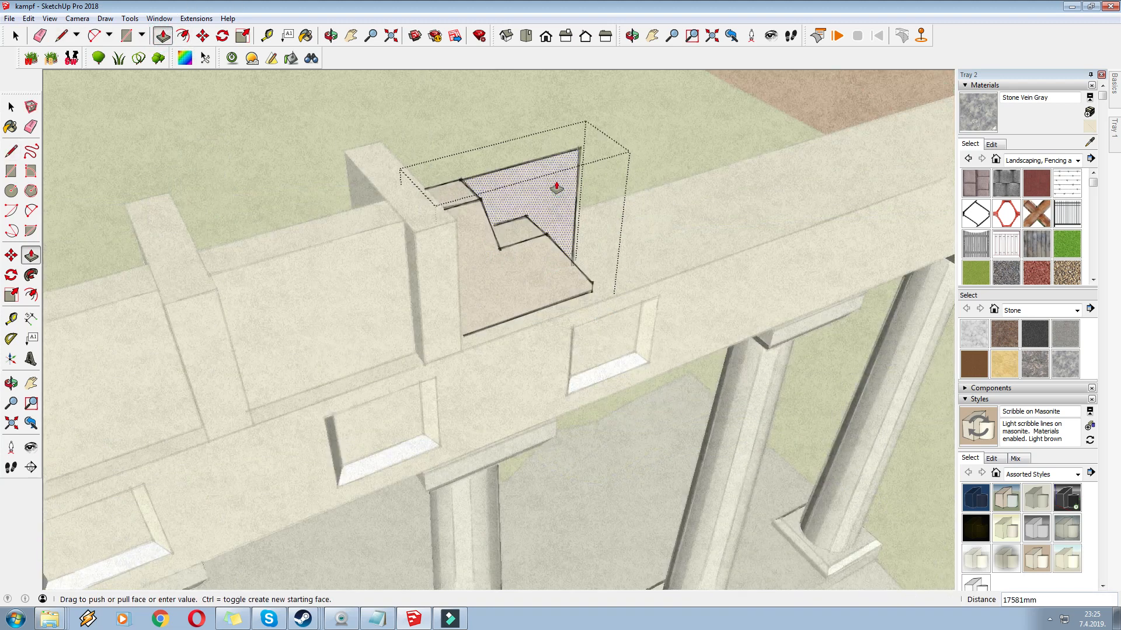
key("e")
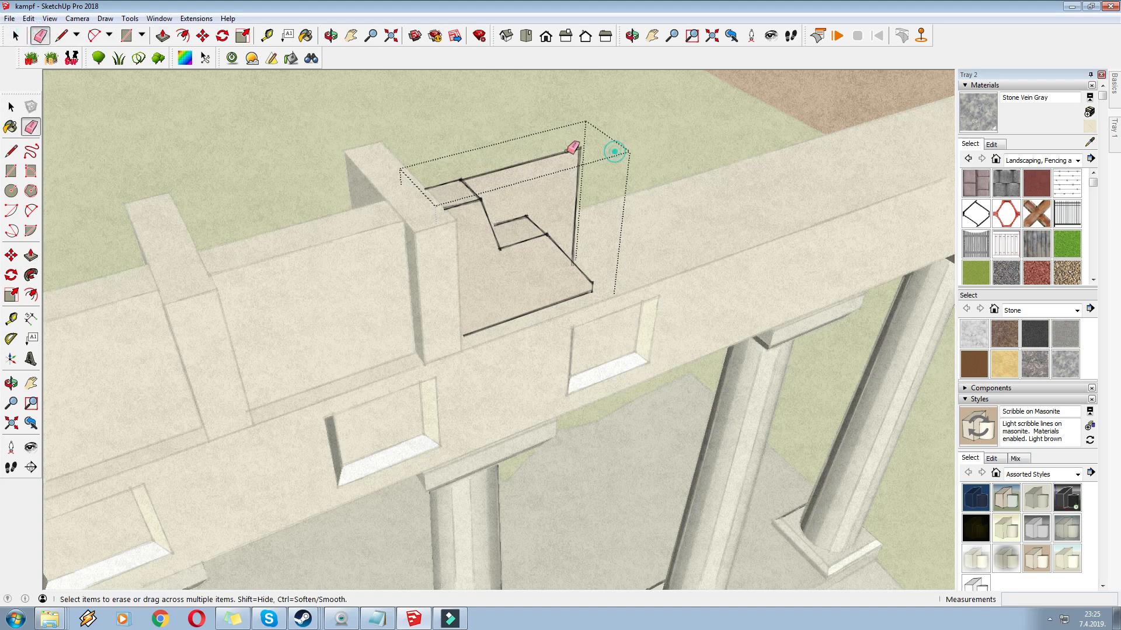
scroll(211, 226, "down", 2)
right_click(618, 259)
left_click(662, 330)
Open the beam group for editing and draw a stepped break line from its top edge down to the third column
scroll(175, 210, "down", 3)
middle_click_drag(428, 254, 492, 217)
right_click(493, 216)
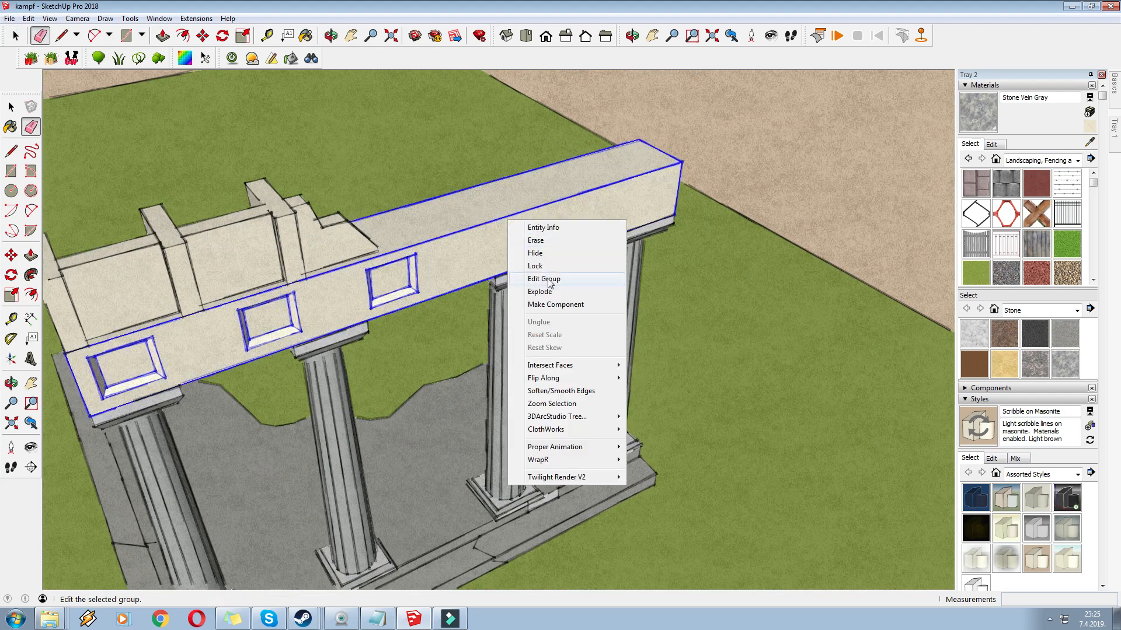
left_click(540, 280)
scroll(490, 229, "up", 2)
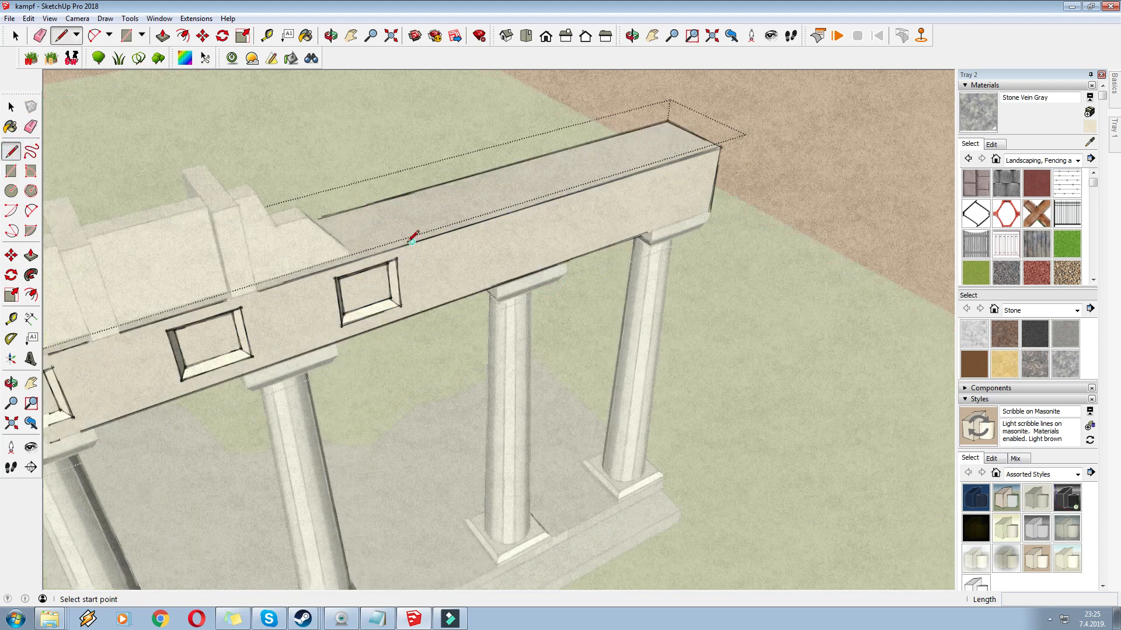
left_click(411, 244)
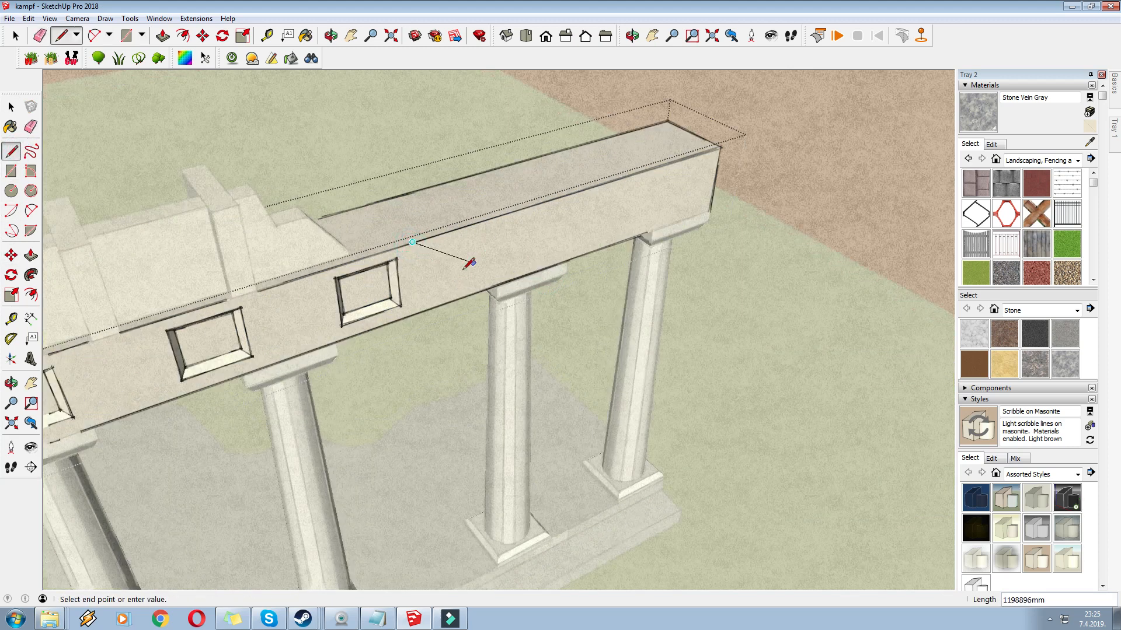
left_click(414, 274)
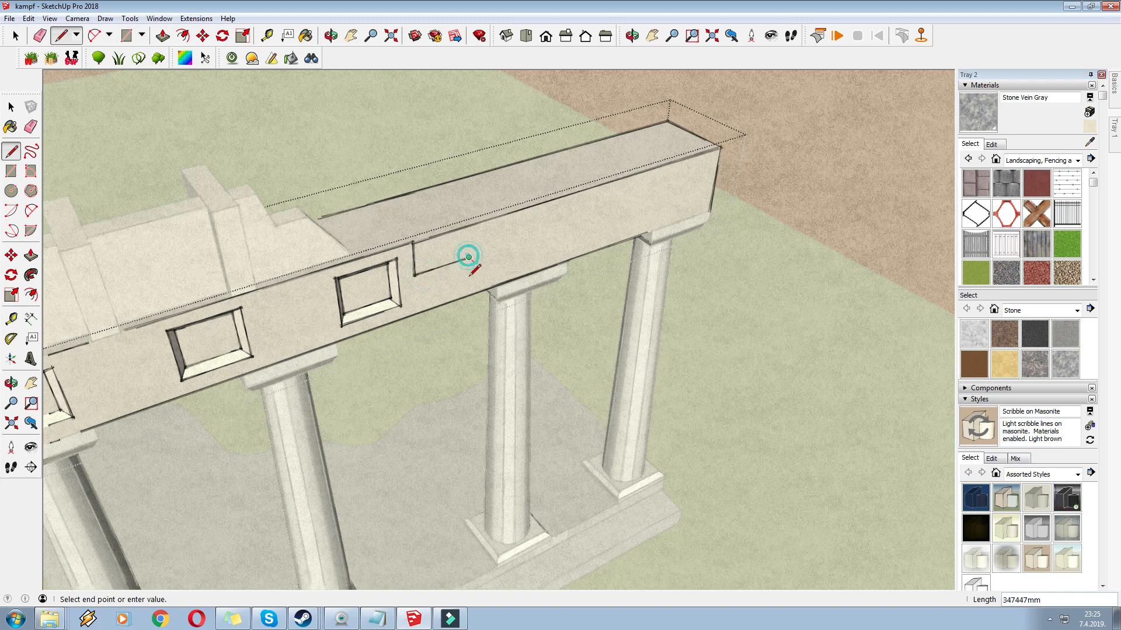
left_click(512, 265)
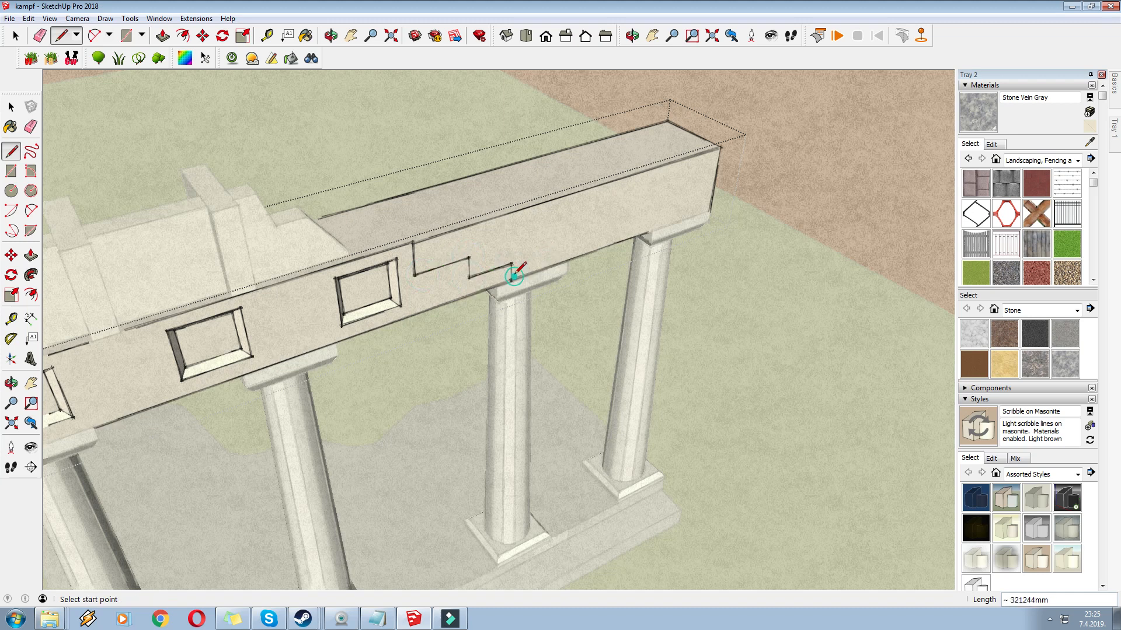
Push the beam's far section beyond the break line through its full thickness, erase the leftover edges and close the group
left_click(163, 36)
mouse_move(570, 220)
left_mouse_down()
mouse_move(500, 183)
mouse_move(513, 107)
left_mouse_up()
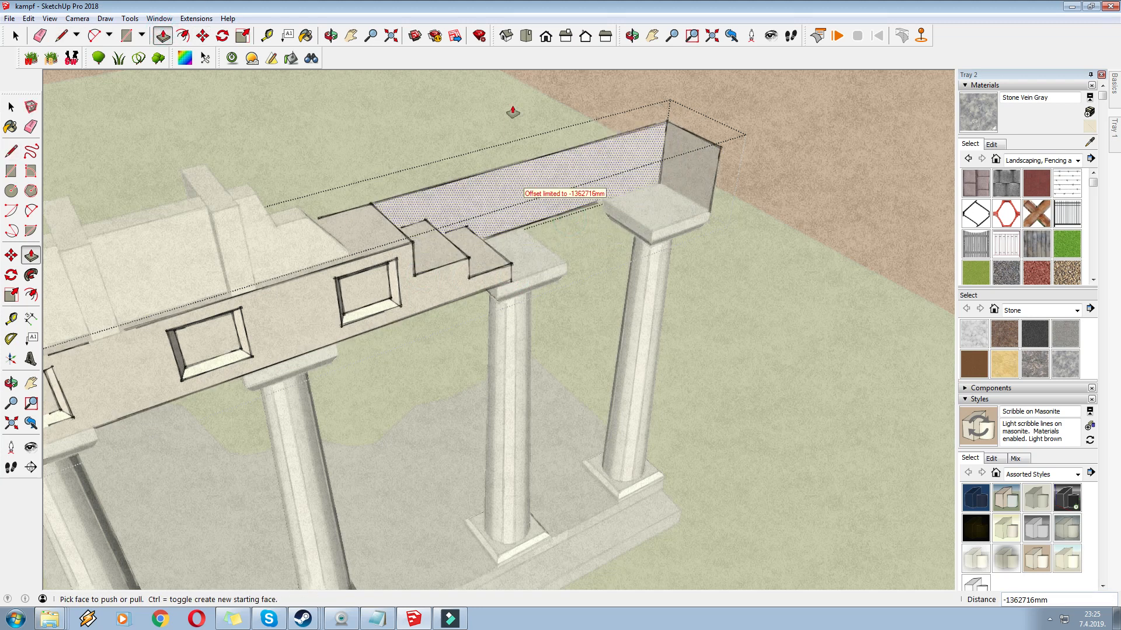
left_click(39, 35)
left_click(684, 129)
left_click(665, 144)
left_click(584, 207)
scroll(542, 176, "down", 3)
middle_click_drag(540, 176, 527, 145)
right_click(527, 145)
left_click(550, 150)
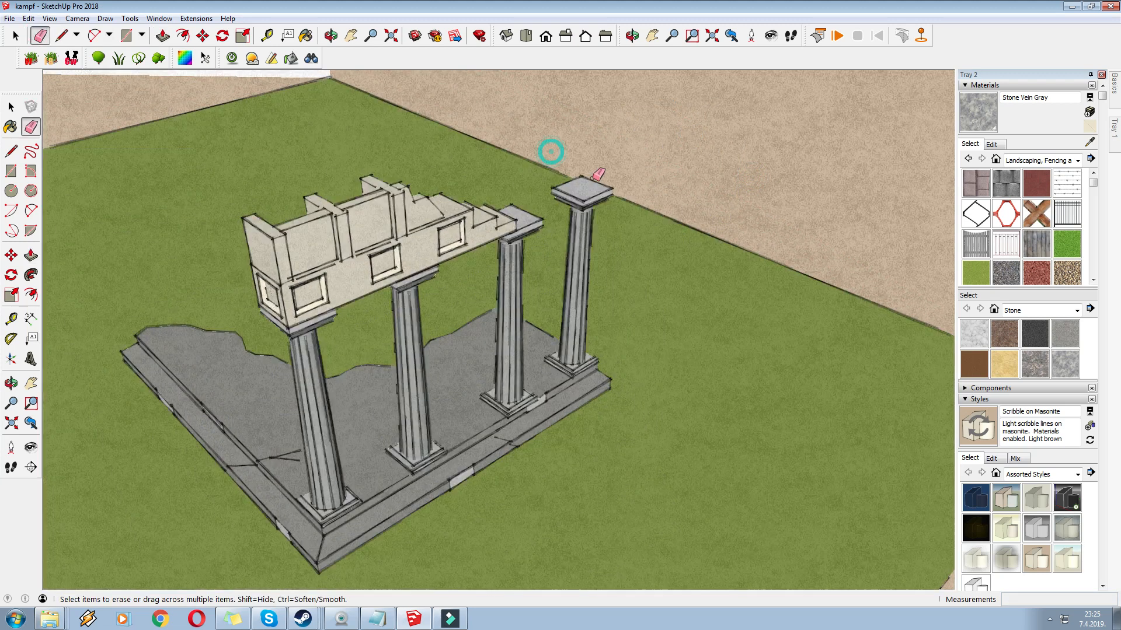
scroll(590, 180, "down", 2)
mouse_move(401, 233)
middle_mouse_down()
mouse_move(389, 254)
mouse_move(392, 224)
middle_mouse_up()
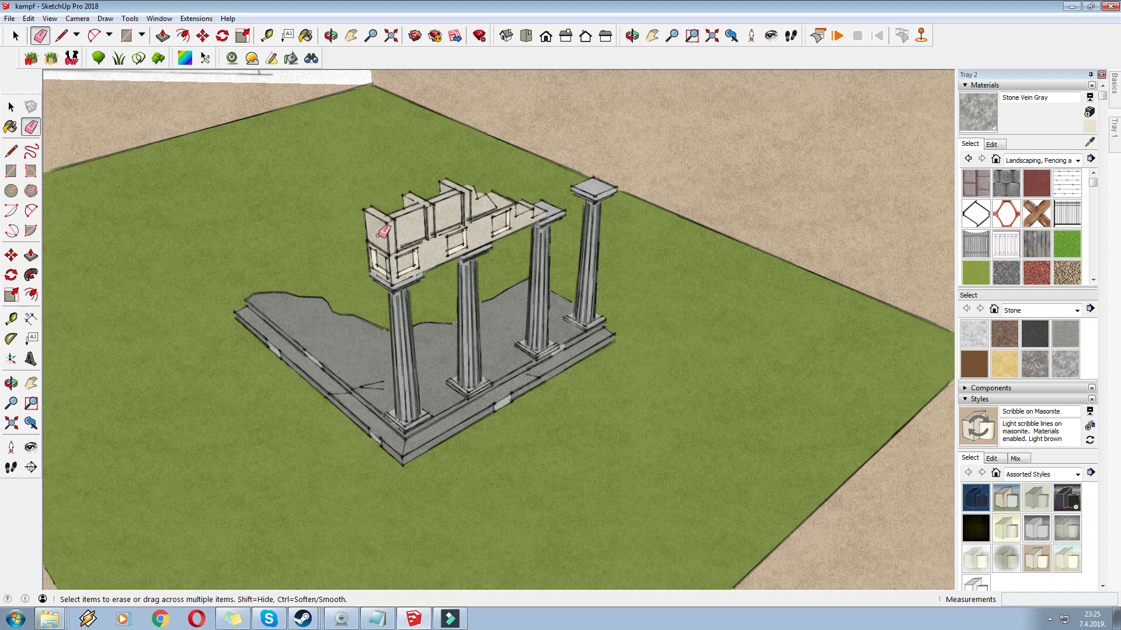
scroll(410, 216, "up", 1)
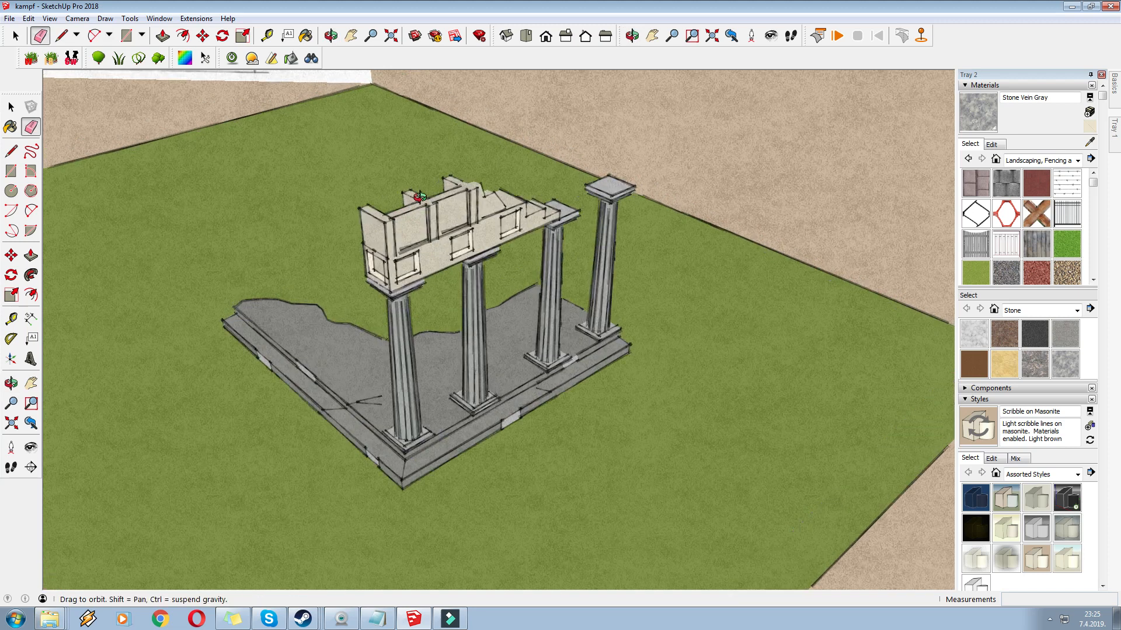
Paint the broken beam with the Granite Light Gray material and open its group for editing
middle_click_drag(413, 221, 421, 212)
scroll(421, 213, "up", 2)
right_click(462, 226)
right_click(459, 262)
left_click(1090, 143)
scroll(483, 291, "up", 3)
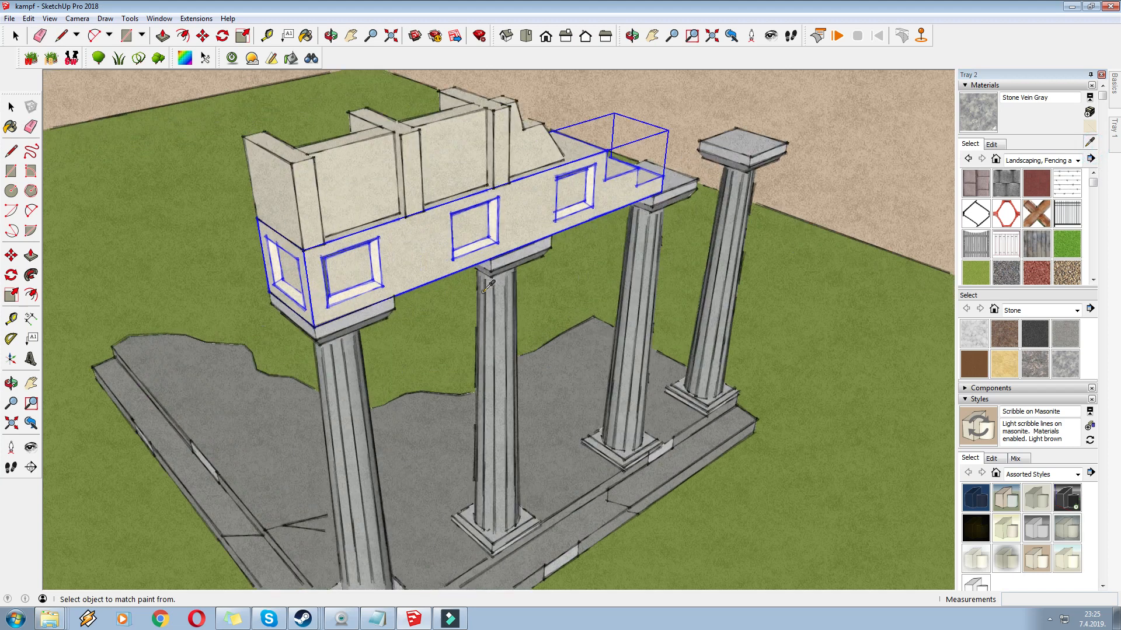
left_click(450, 229)
right_click(564, 209)
left_click(609, 271)
right_click(528, 208)
left_click(569, 269)
right_click(536, 207)
left_click(576, 267)
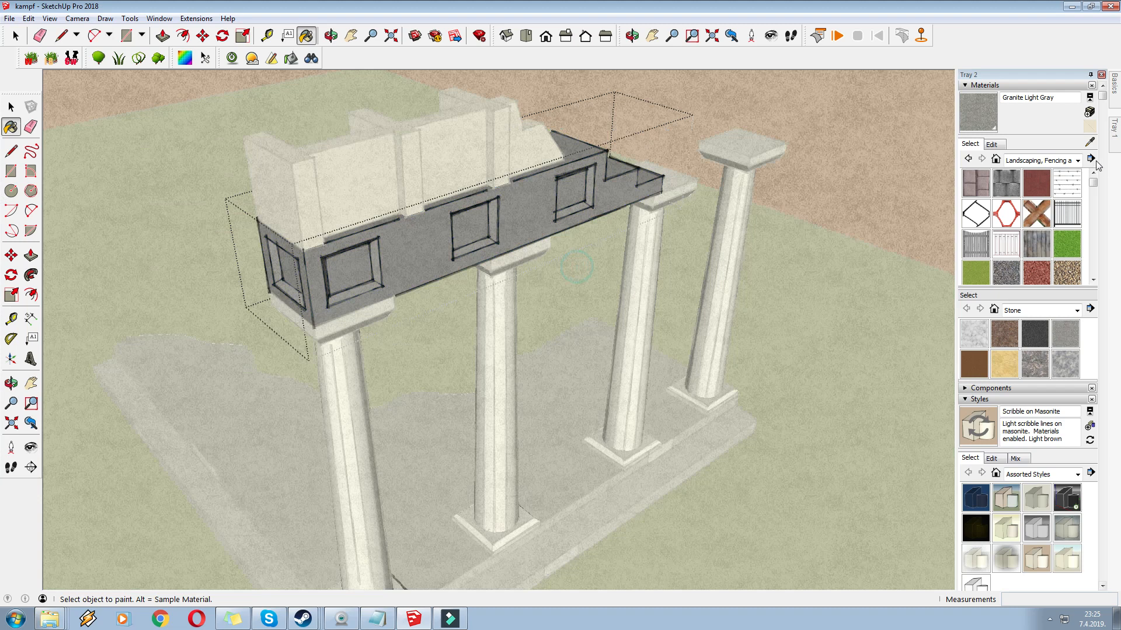
Paint the beam's recessed panels with Carrera Marble and close the beam group
left_click(640, 300)
scroll(600, 225, "up", 2)
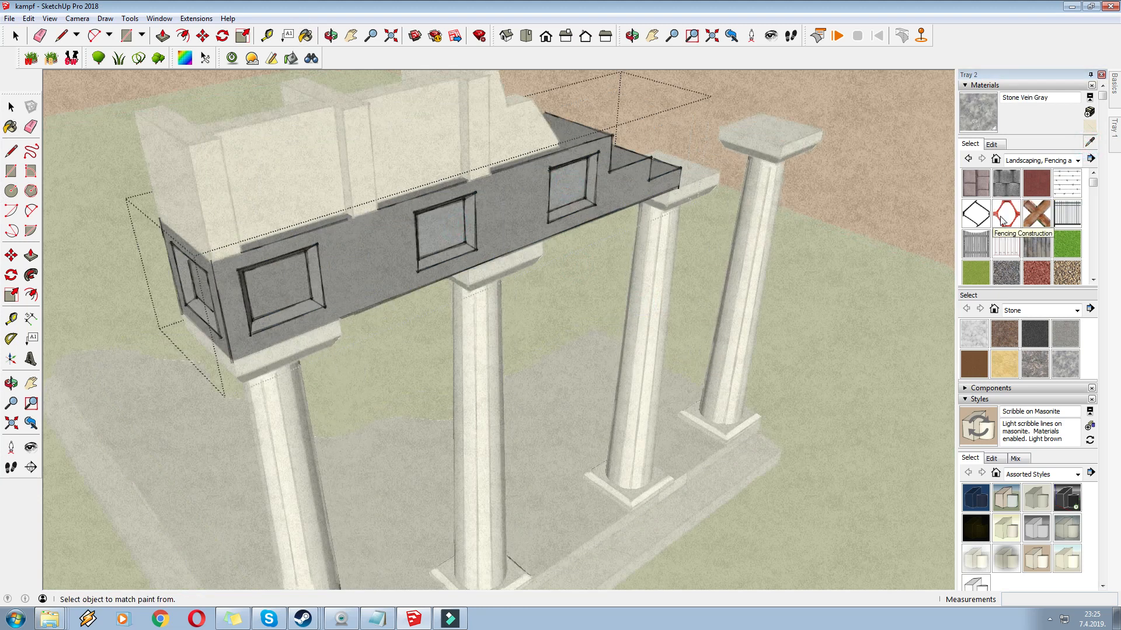
scroll(1001, 220, "down", 2)
left_click(974, 333)
left_click(570, 188)
left_click(443, 226)
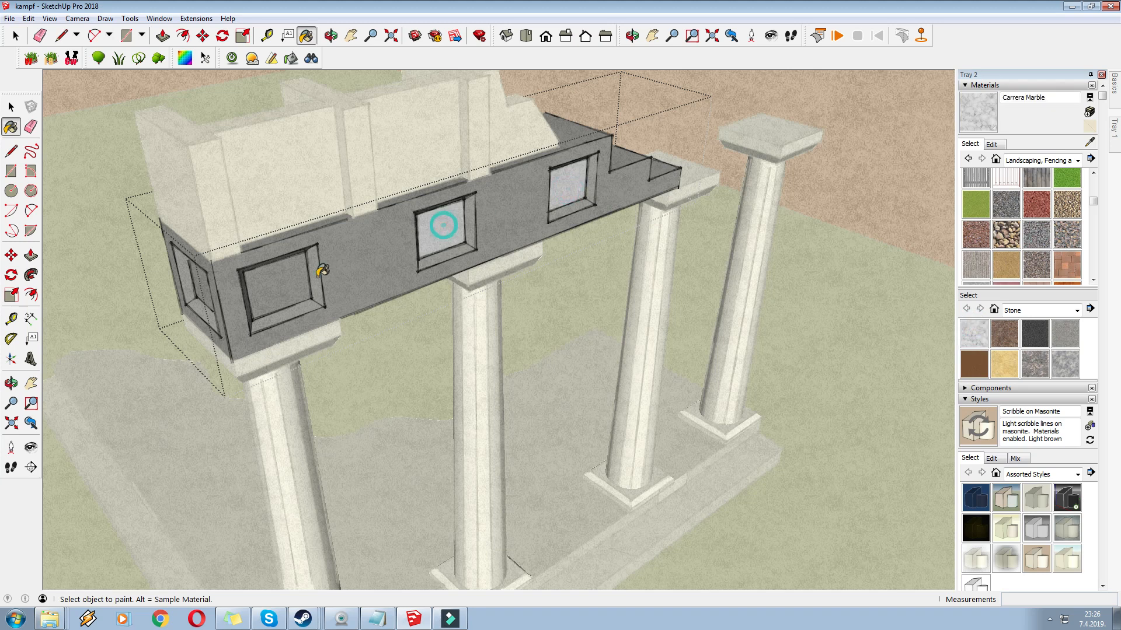
left_click(291, 284)
middle_click_drag(213, 278, 297, 120)
right_click(298, 120)
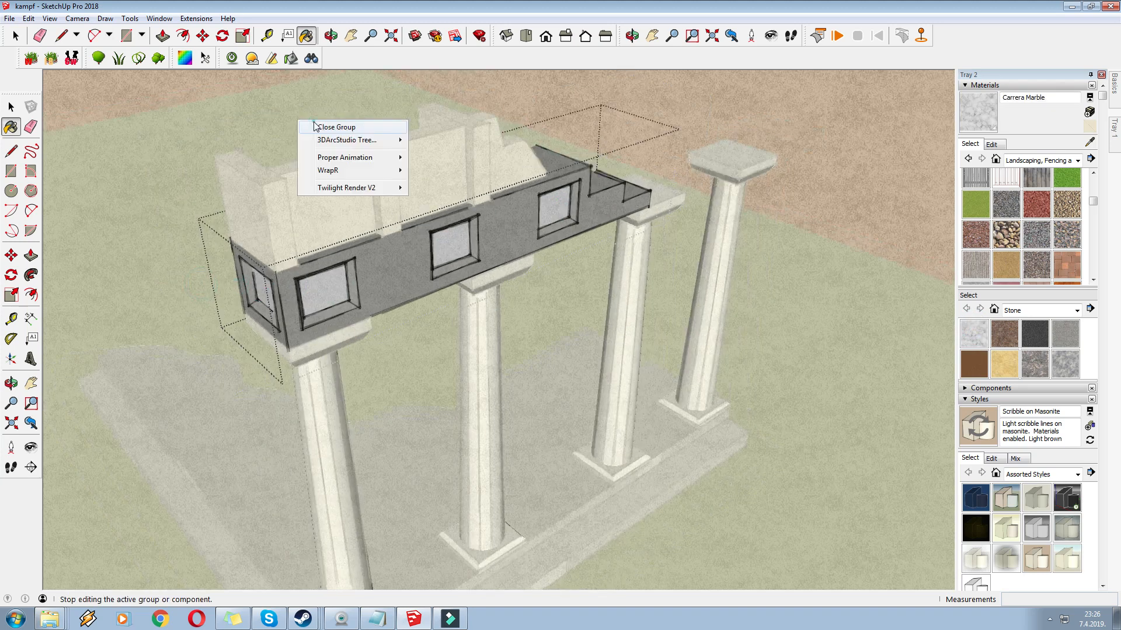
left_click(324, 124)
Paint the three crosswise slabs standing on the beam with Carrera Marble
left_click(257, 187)
left_click(386, 146)
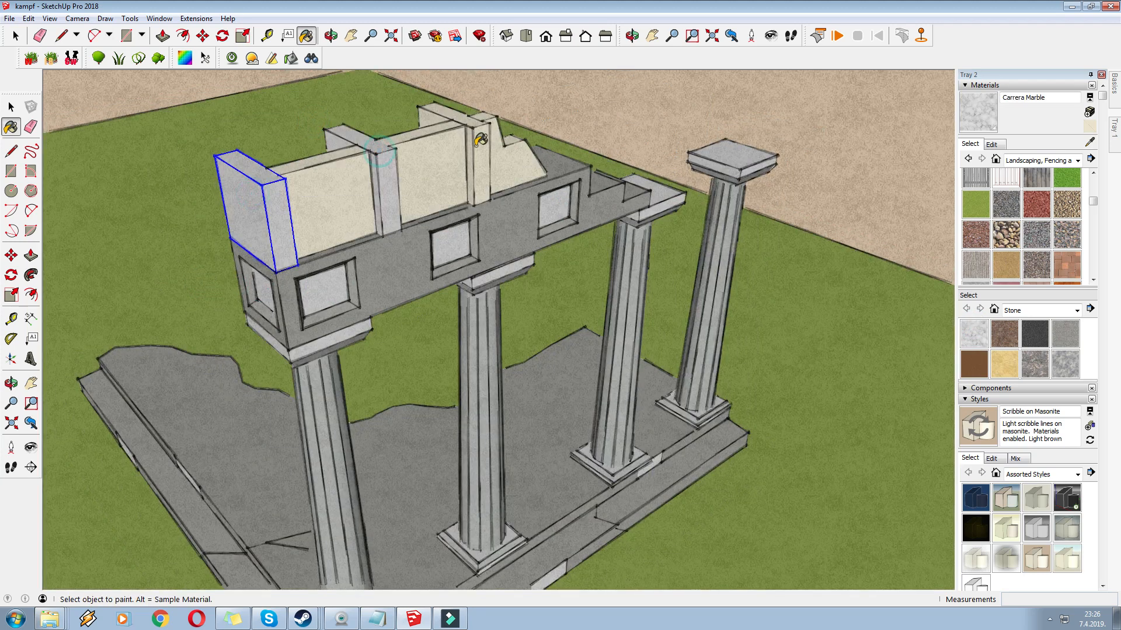
left_click(476, 140)
Paint the broken third lengthwise slab with Carrera Marble
left_click(1089, 143)
left_click(607, 438)
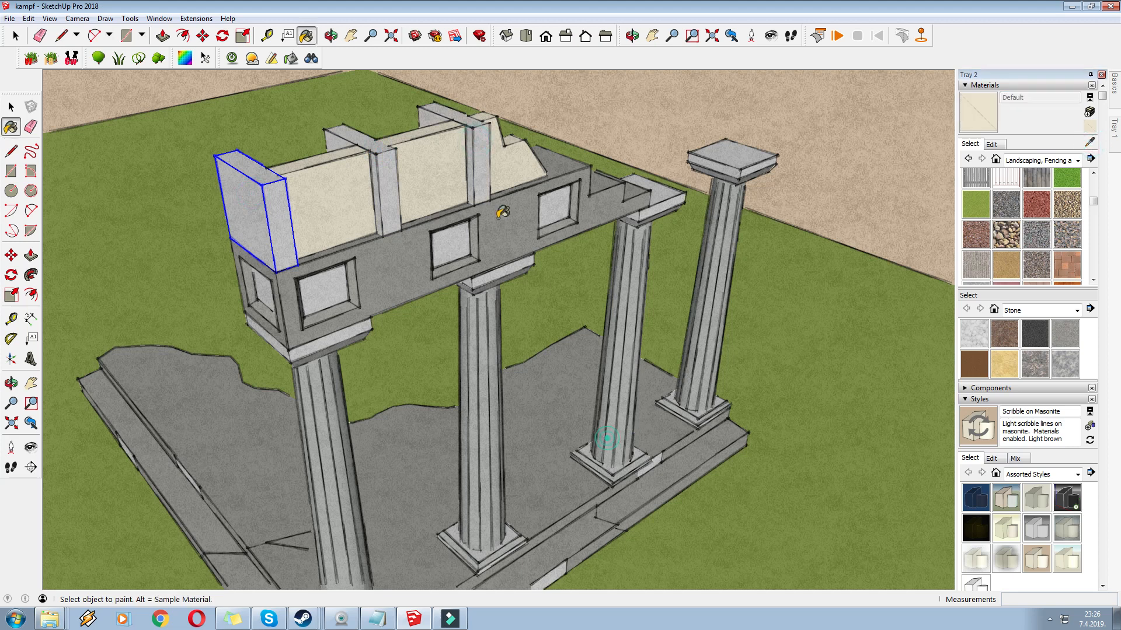
left_click(1089, 143)
left_click(659, 458)
left_click(505, 159)
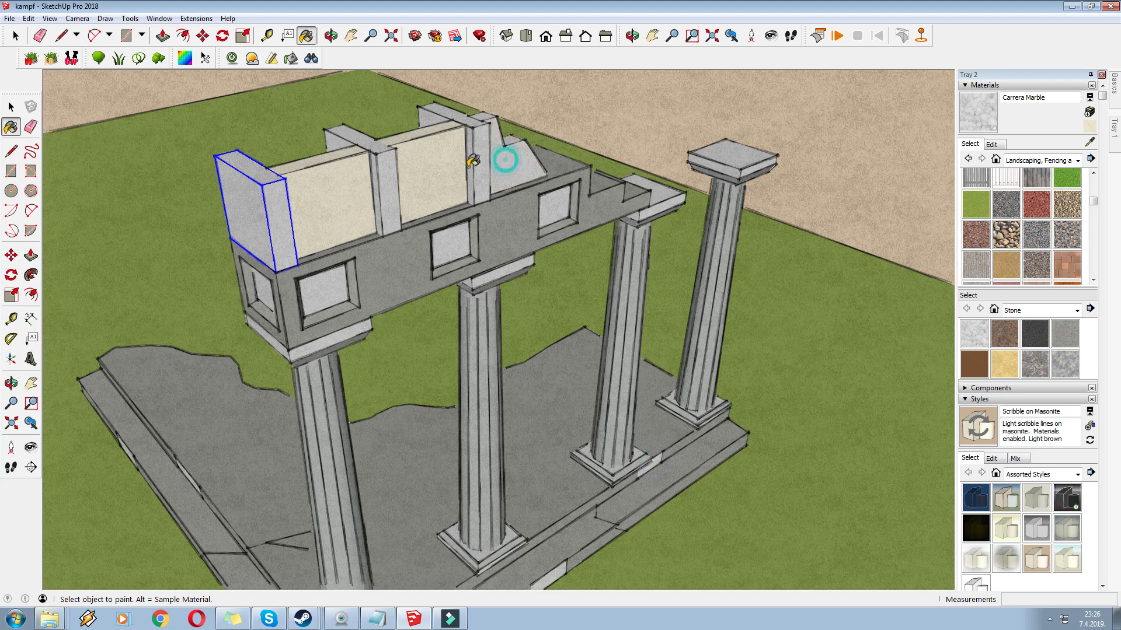
Sample Stone Vein Gray and paint the three lengthwise slabs between the crosswise slabs with it
scroll(518, 181, "down", 5)
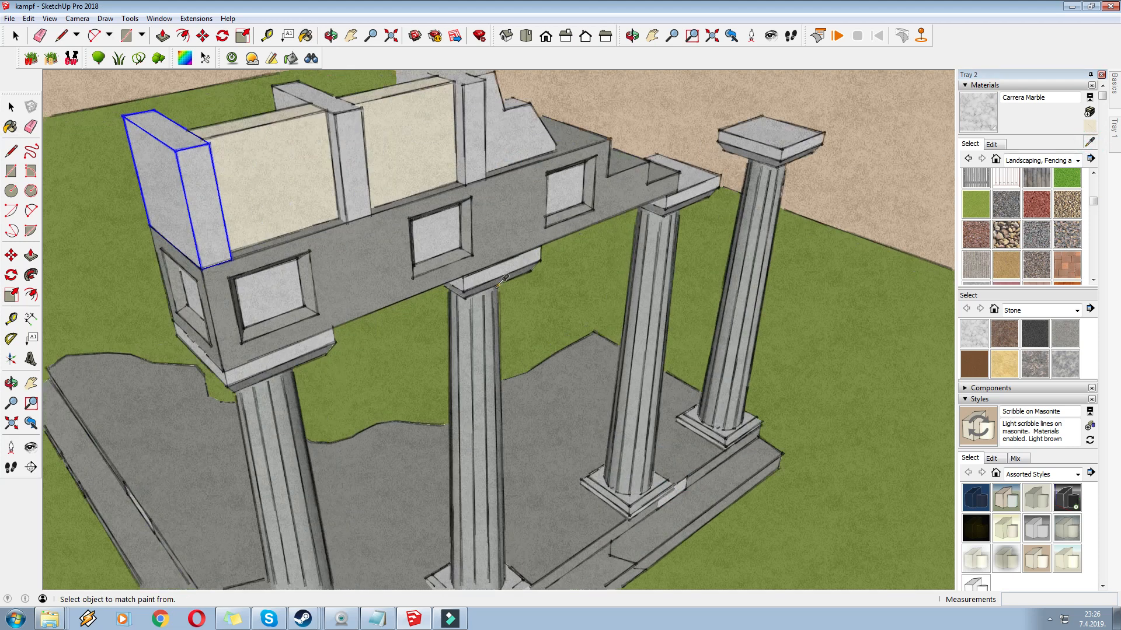
left_click(518, 181, "alt")
scroll(518, 182, "up", 3)
left_click(508, 175)
left_click(446, 193)
left_click(313, 220)
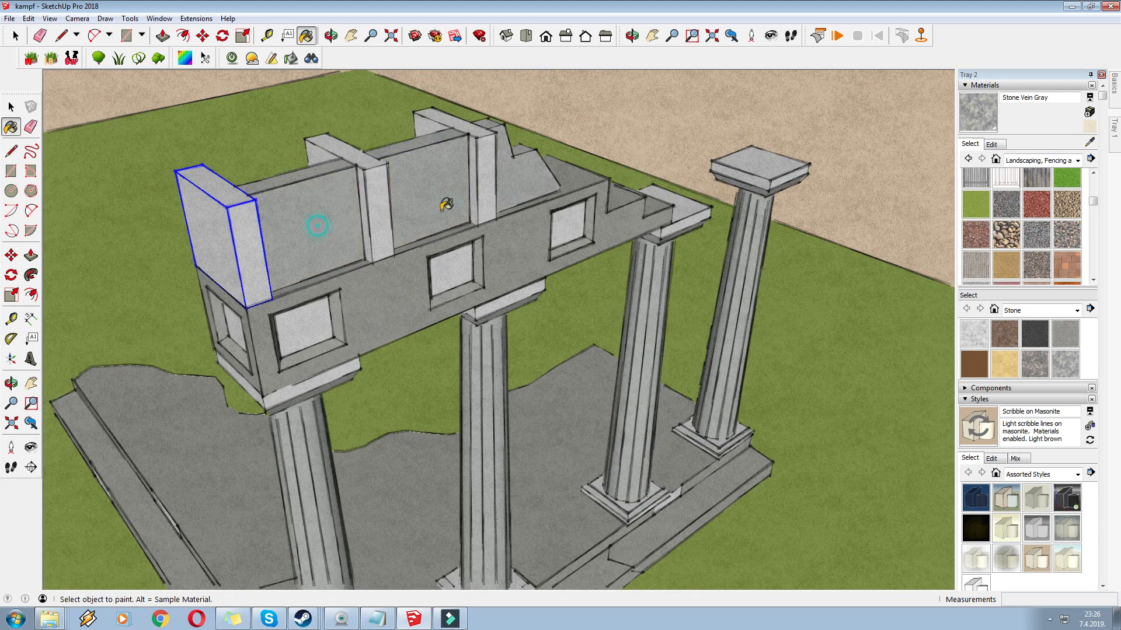
Examine the pediment and cornice in the reference drawing and compare them with the temple model
scroll(313, 220, "down", 10)
mouse_move(643, 317)
middle_mouse_down()
mouse_move(671, 310)
mouse_move(588, 277)
mouse_move(652, 325)
middle_mouse_up()
scroll(642, 297, "up", 5)
scroll(588, 277, "up", 3)
key("b")
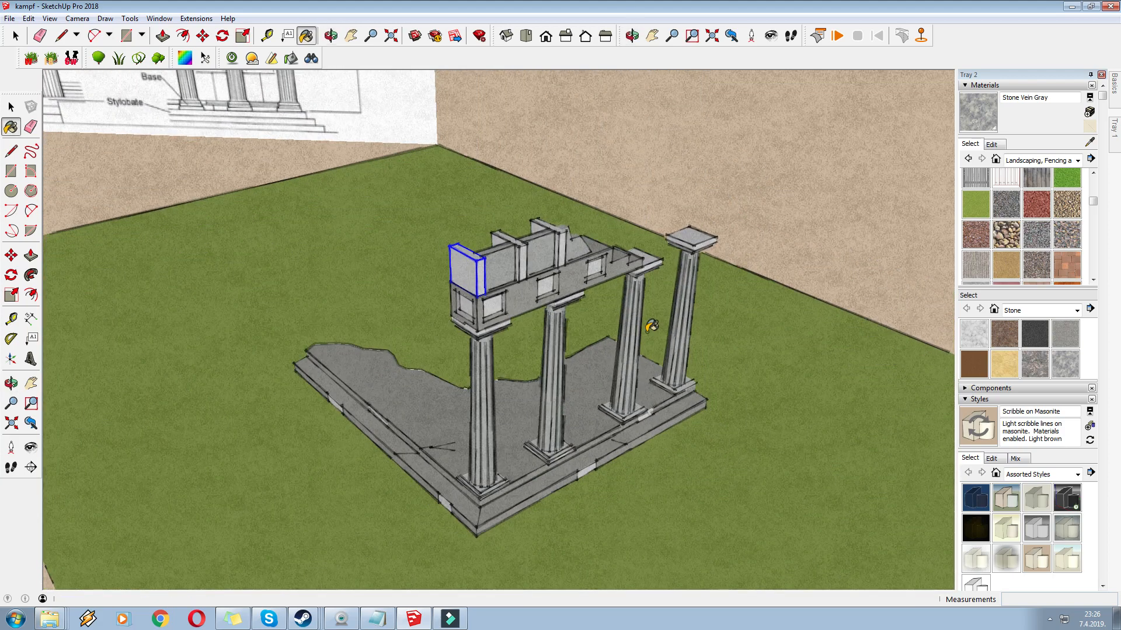
right_click(473, 449)
left_click(203, 36)
middle_click_drag(572, 350, 606, 362)
scroll(746, 513, "down", 6)
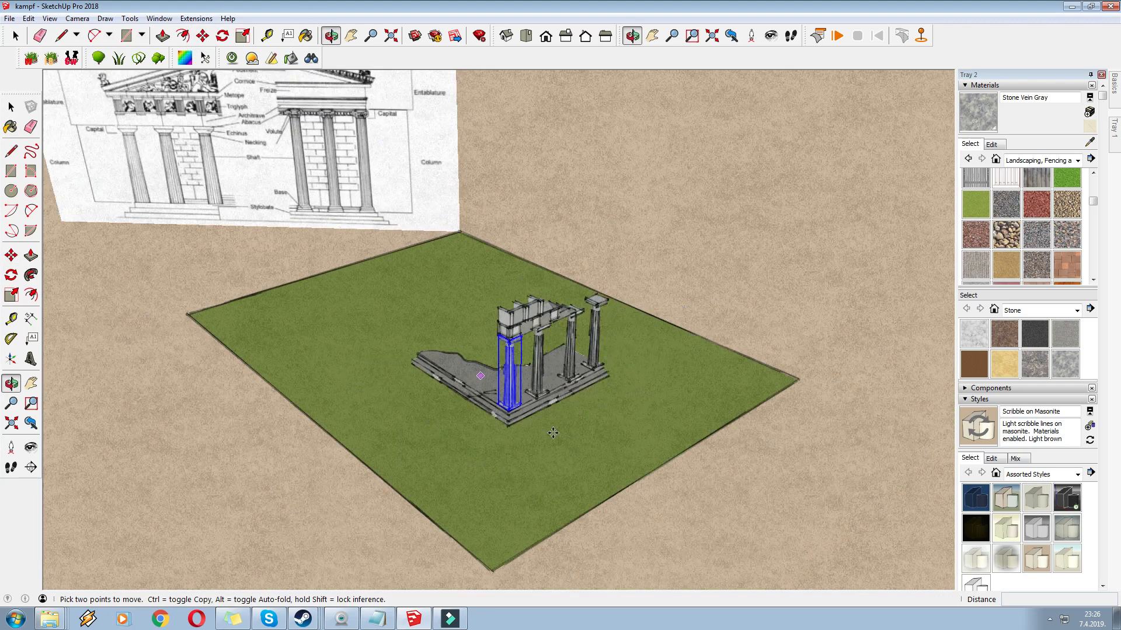
scroll(368, 217, "up", 5)
scroll(238, 168, "up", 2)
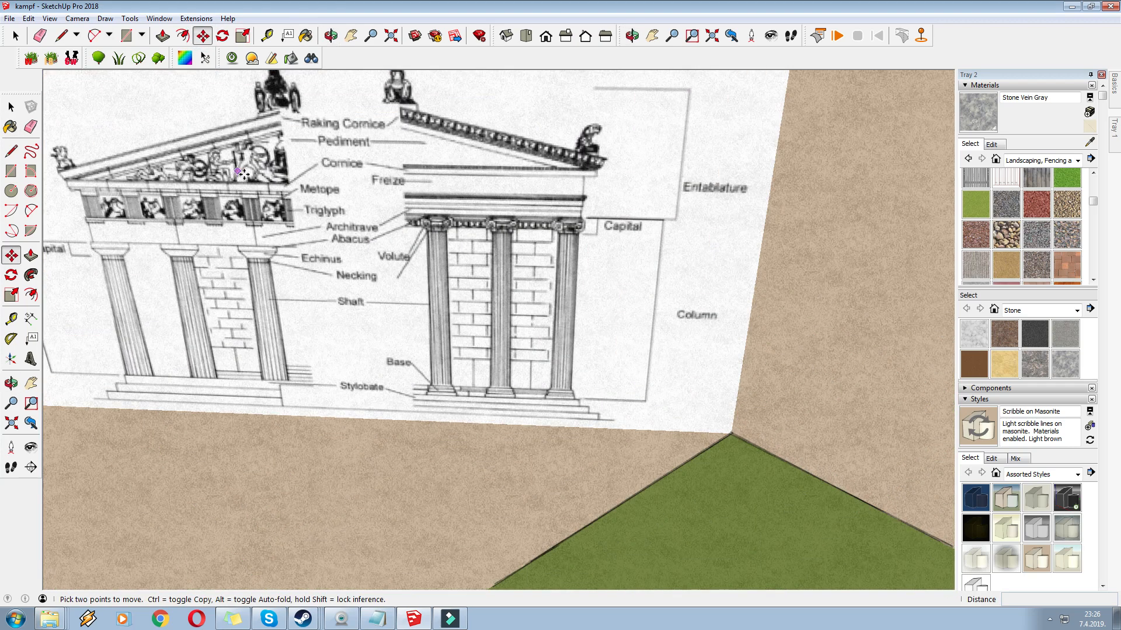
left_click(349, 36)
left_click_drag(364, 192, 413, 218)
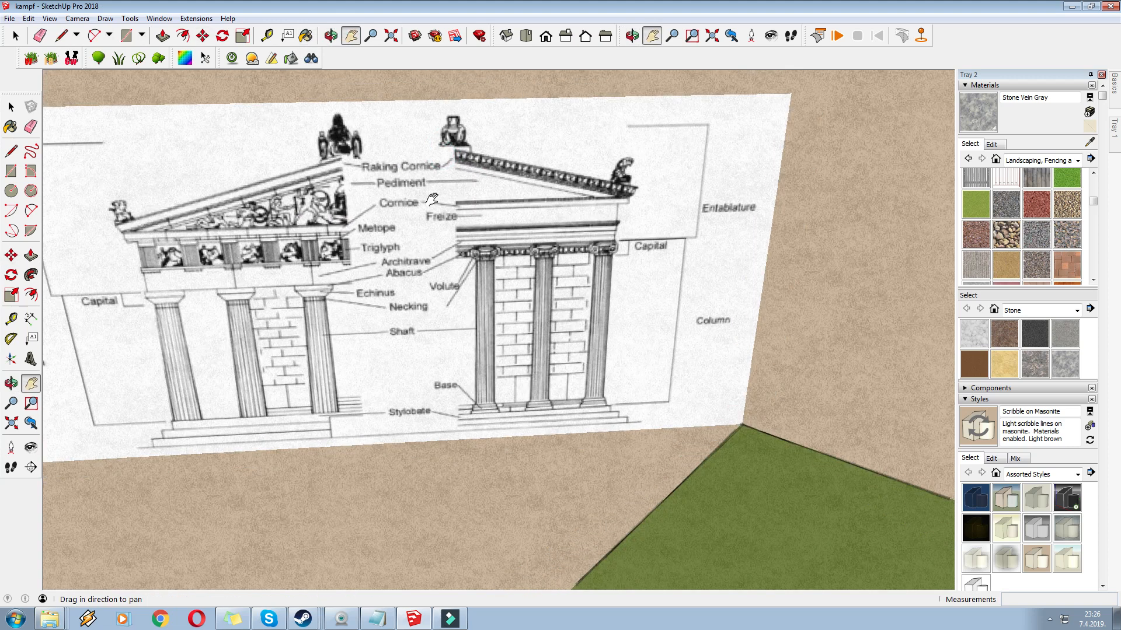
scroll(506, 239, "down", 3)
middle_click_drag(583, 325, 526, 292)
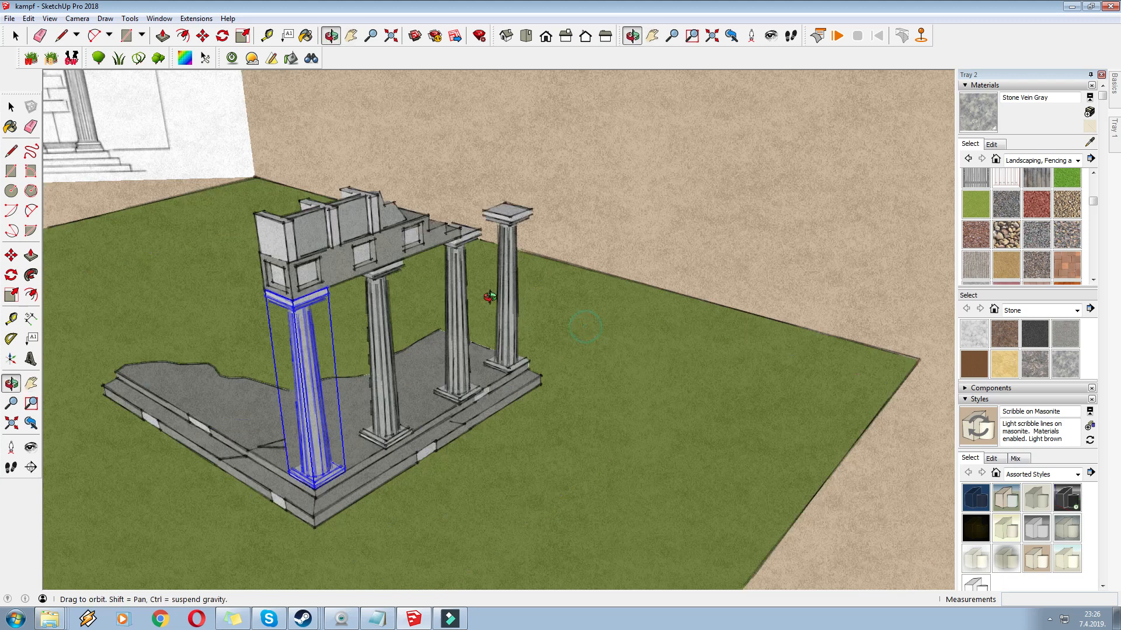
Select the whole temple and combine it into a single group
scroll(408, 321, "up", 2)
left_click(16, 37)
left_click_drag(700, 153, 203, 290)
right_click(450, 230)
left_click(510, 345)
Draw a rectangle across the tops of the upper slabs, then pull it up into a tall block and extend its near end
left_click(11, 170)
middle_click_drag(386, 257, 378, 307)
scroll(378, 307, "up", 3)
scroll(378, 308, "up", 1)
left_click(287, 346)
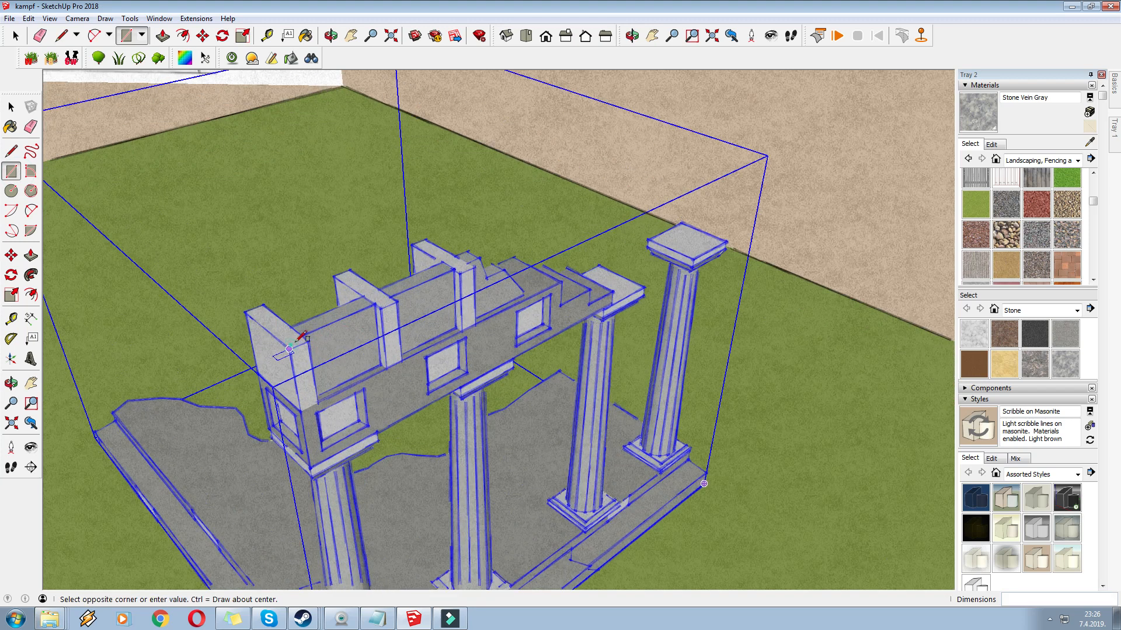
left_click(422, 239)
left_click(162, 36)
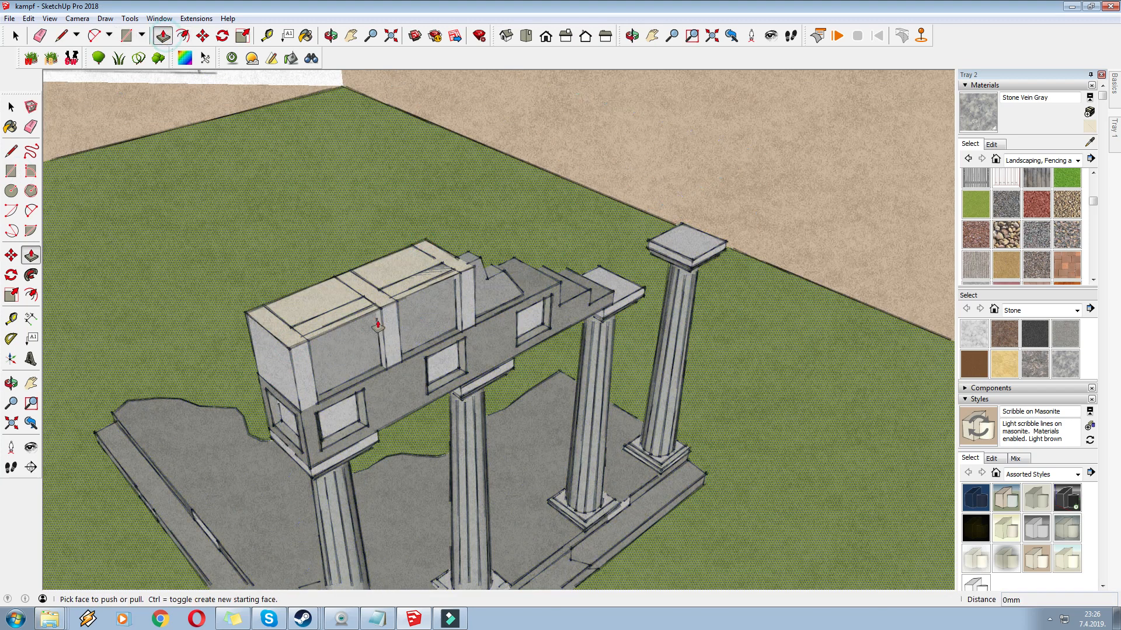
mouse_move(353, 315)
left_mouse_down()
mouse_move(328, 258)
mouse_move(261, 289)
left_mouse_up()
scroll(261, 288, "up", 2)
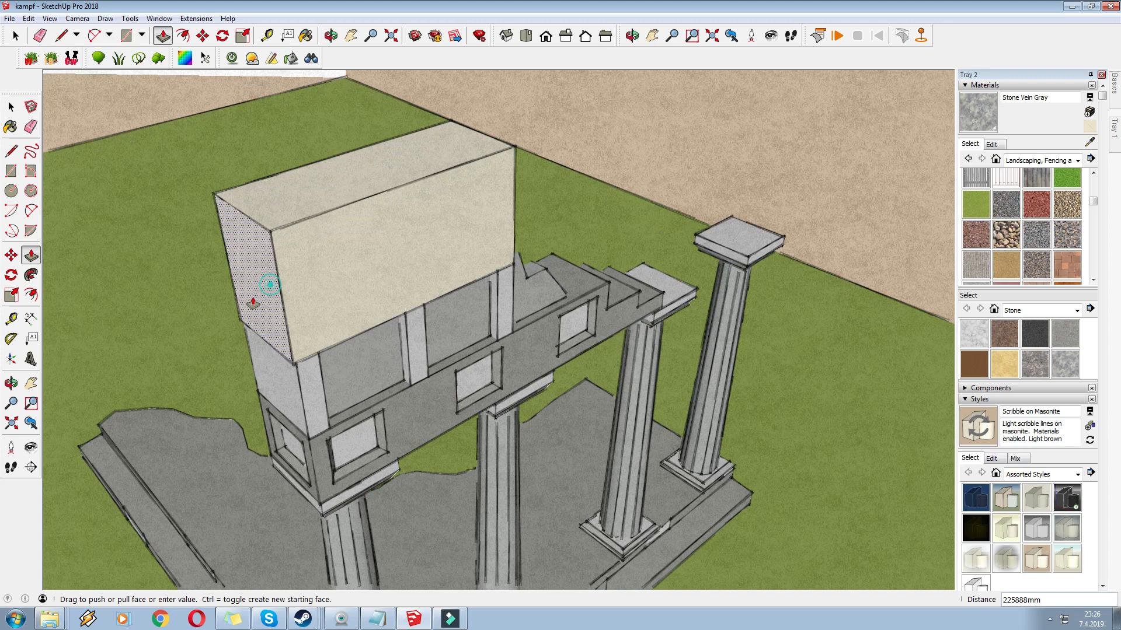
Draw a sloping line from the block's low near end to its far top corner and push the area above it through the thickness
key("l")
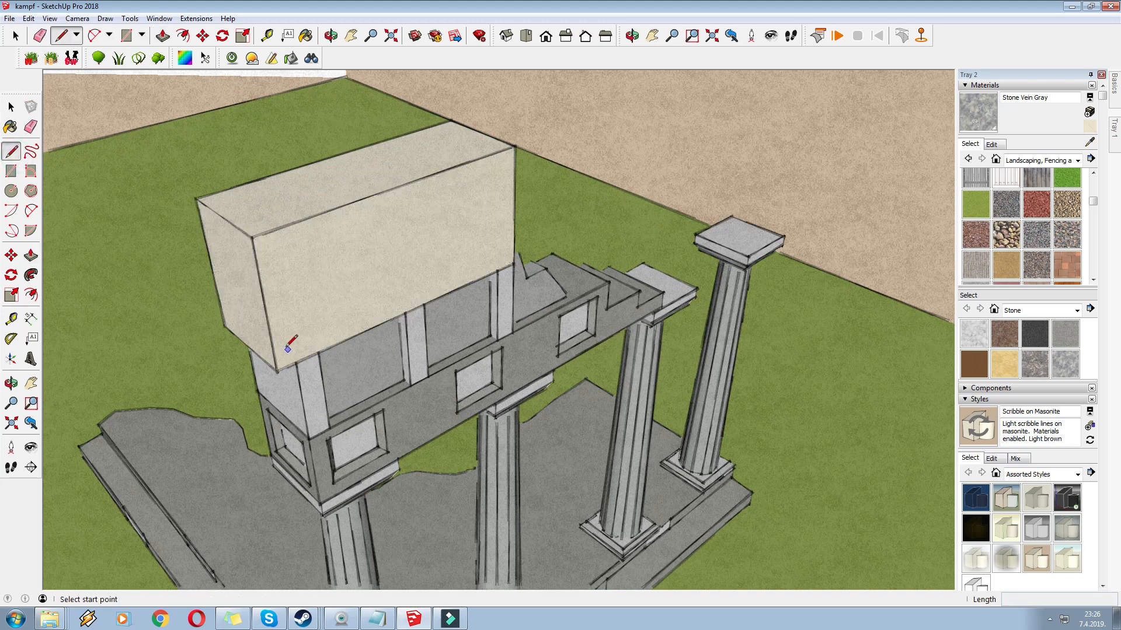
left_click(290, 338)
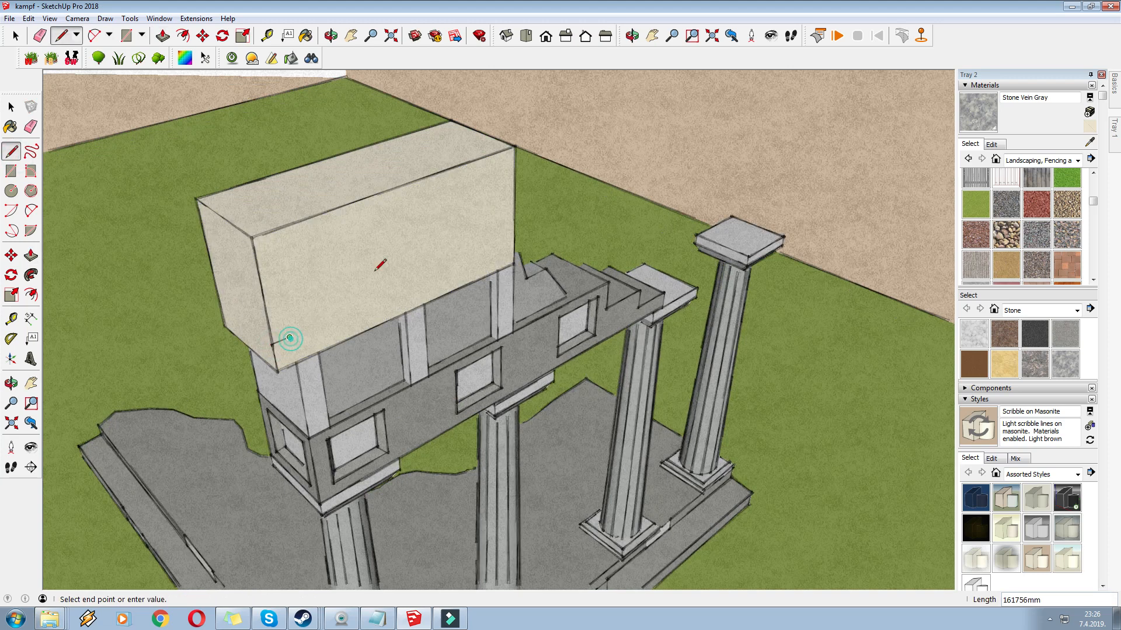
left_click(514, 146)
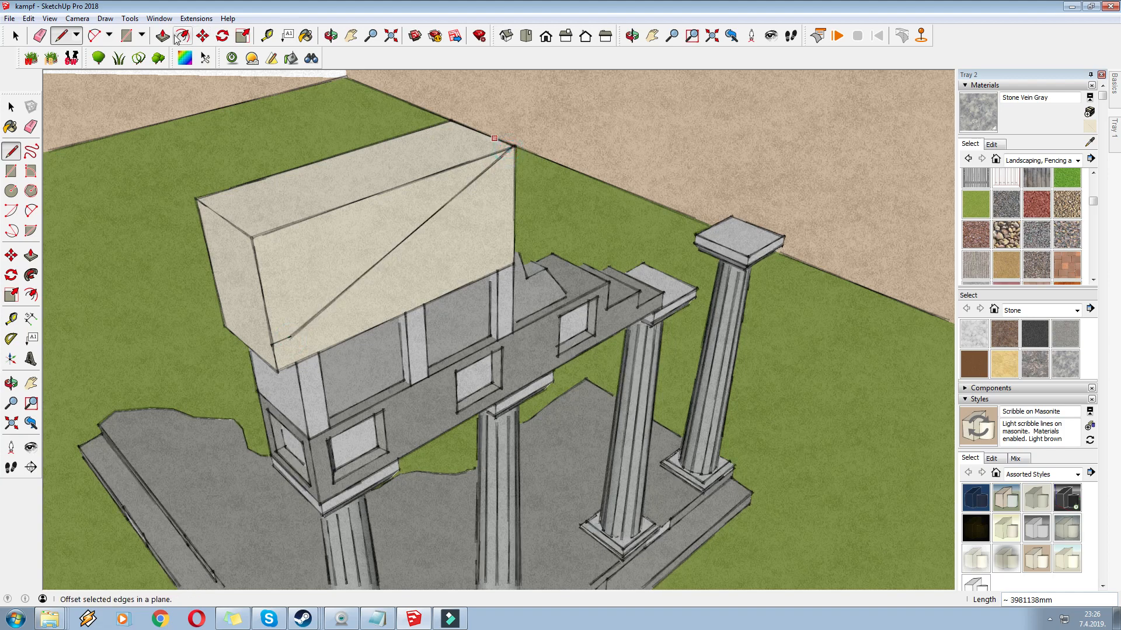
left_click(165, 37)
left_click(400, 227)
left_click(304, 173)
Offset the outline of the sloped pediment's front face inward to form a narrow frame
middle_click_drag(373, 275, 446, 286)
middle_click_drag(419, 285, 348, 291)
scroll(304, 294, "up", 2)
middle_click_drag(311, 365, 262, 303)
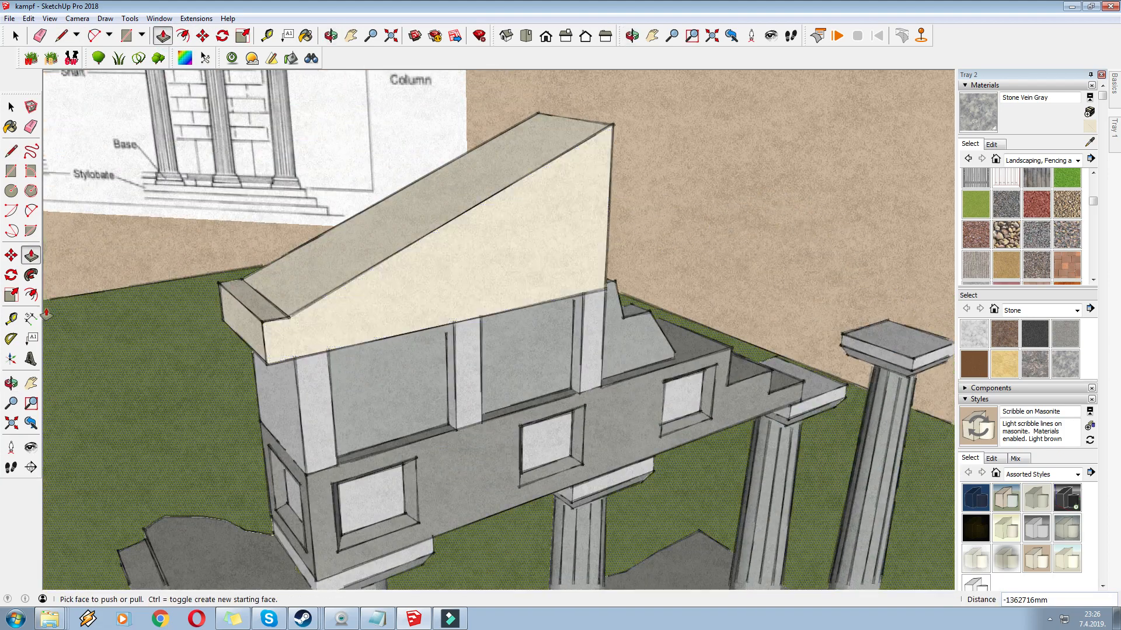
left_click(38, 295)
scroll(257, 326, "up", 1)
left_click(311, 348)
left_click(317, 348)
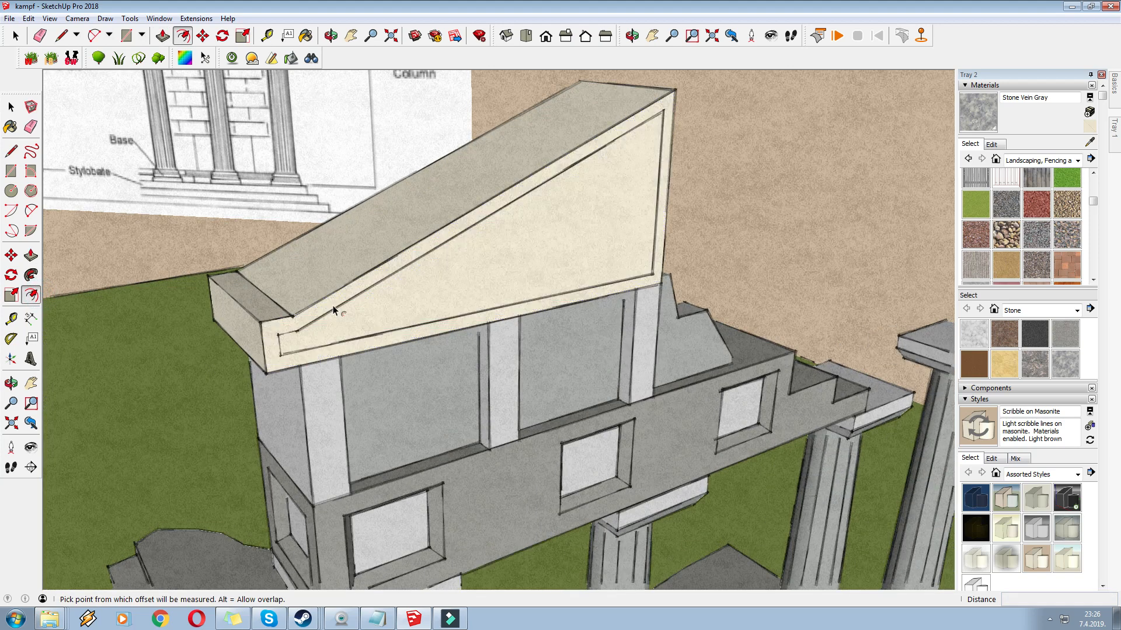
Push the pediment's inner front face inward about 109400 mm to recess it behind the frame
middle_click_drag(335, 310, 466, 324)
scroll(469, 325, "up", 1)
left_click(164, 38)
scroll(627, 227, "up", 2)
left_click(627, 228)
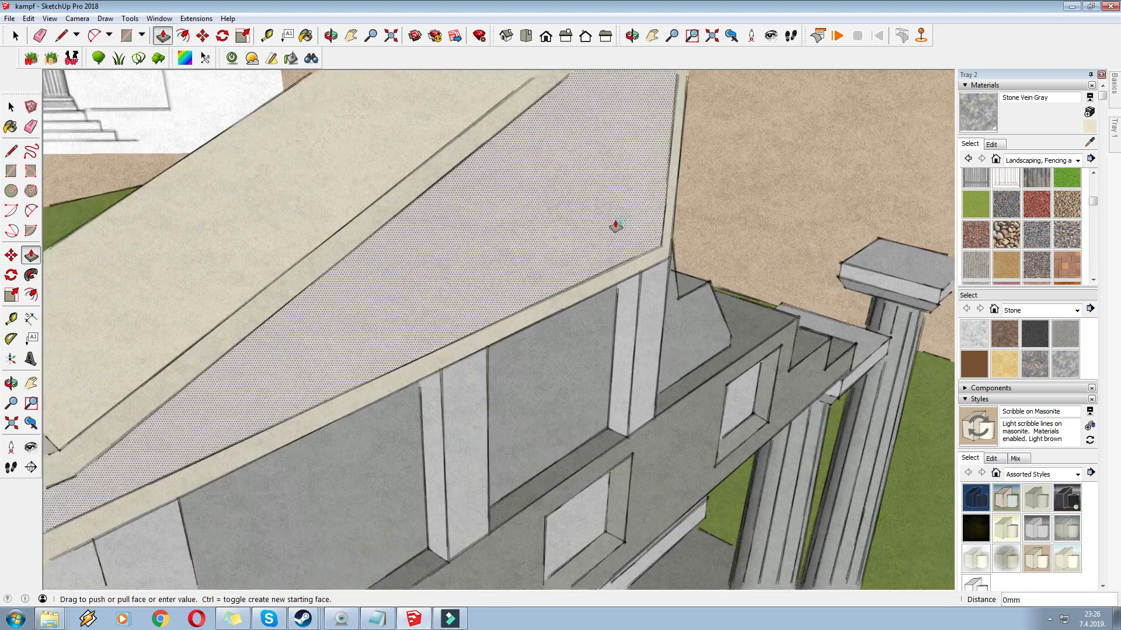
left_click(610, 223)
middle_click_drag(618, 225, 575, 396)
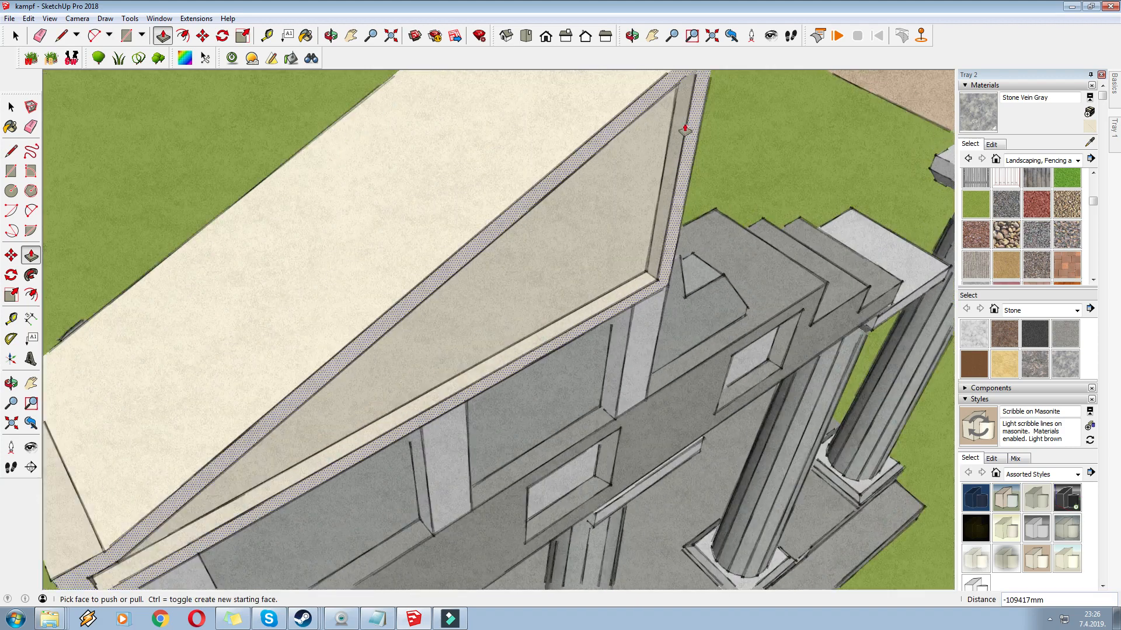
Separate the frame's strip at the pediment's tall end with a line and push it back flush with the recessed face
scroll(659, 228, "down", 2)
scroll(728, 129, "up", 2)
scroll(55, 136, "down", 2)
left_click(17, 151)
scroll(560, 161, "down", 2)
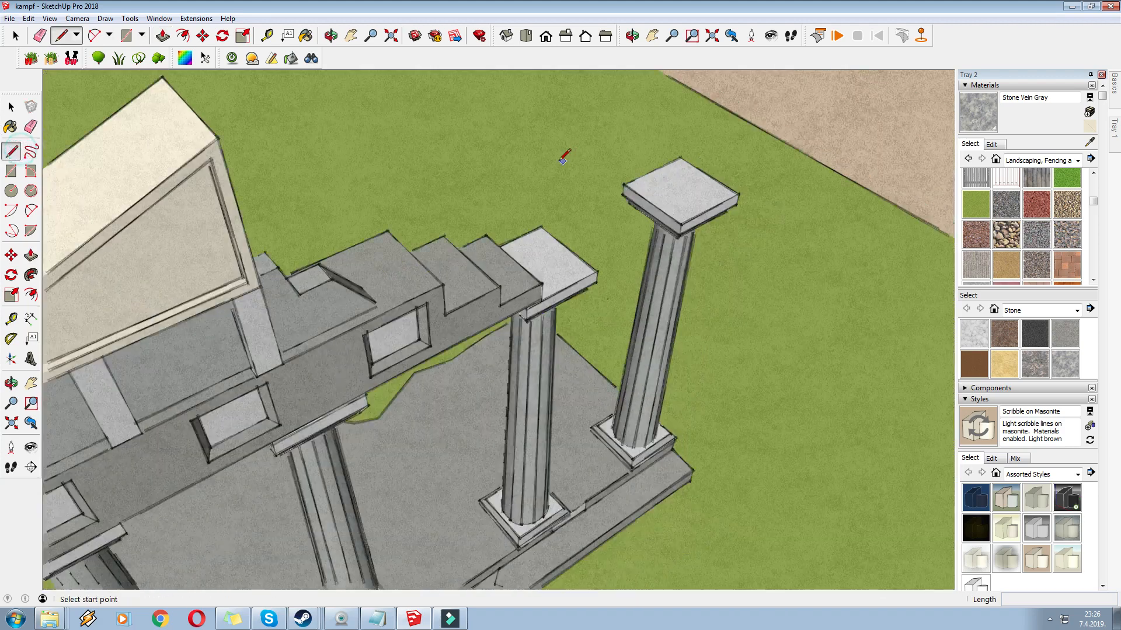
left_click(219, 145)
scroll(236, 242, "up", 2)
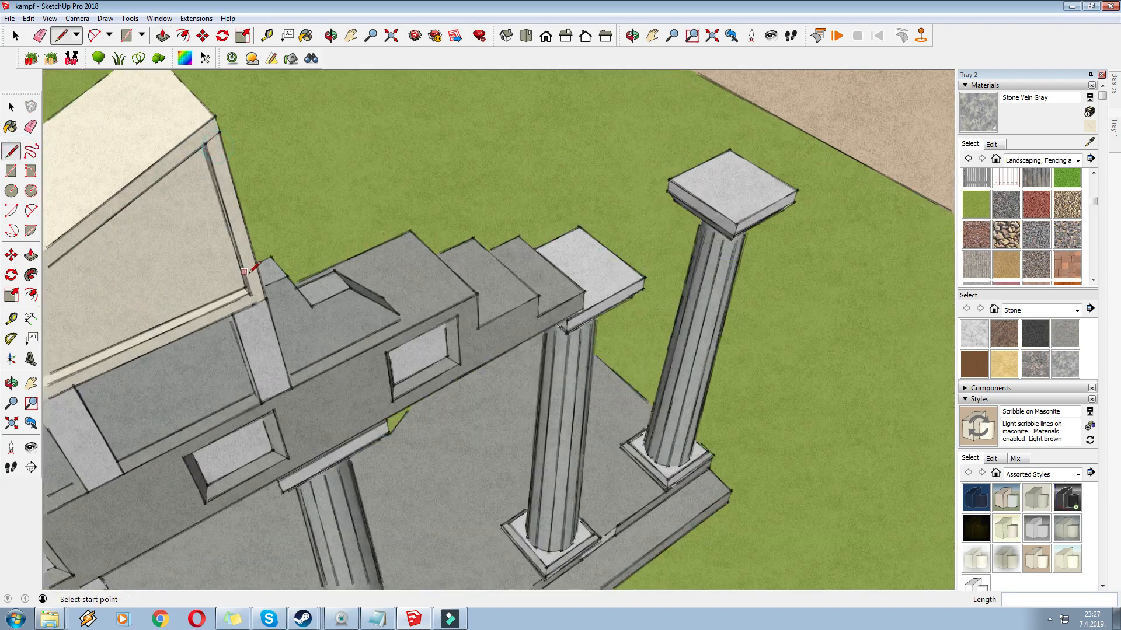
left_click(159, 39)
left_click(218, 166)
left_click(205, 159)
left_click(34, 40)
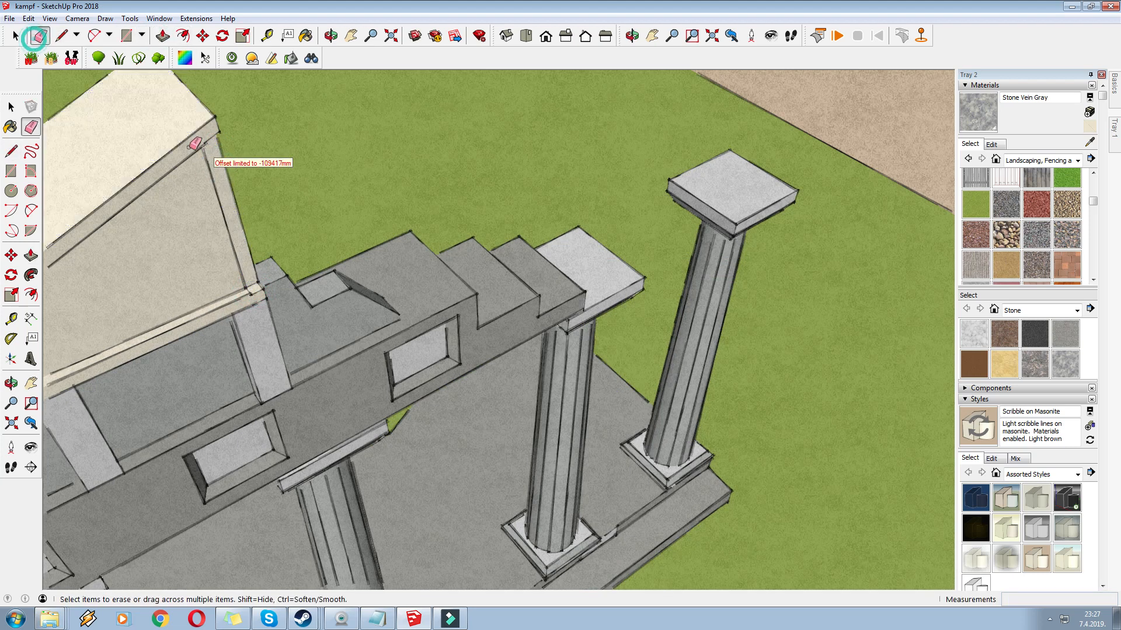
Pull the pediment's tall end face outward over the broken part of the beam
scroll(222, 152, "down", 5)
left_click(331, 36)
left_click_drag(356, 82, 452, 114)
left_click(351, 35)
left_click_drag(690, 358, 423, 299)
scroll(566, 310, "up", 4)
middle_click_drag(424, 299, 198, 304)
left_click_drag(636, 318, 465, 285)
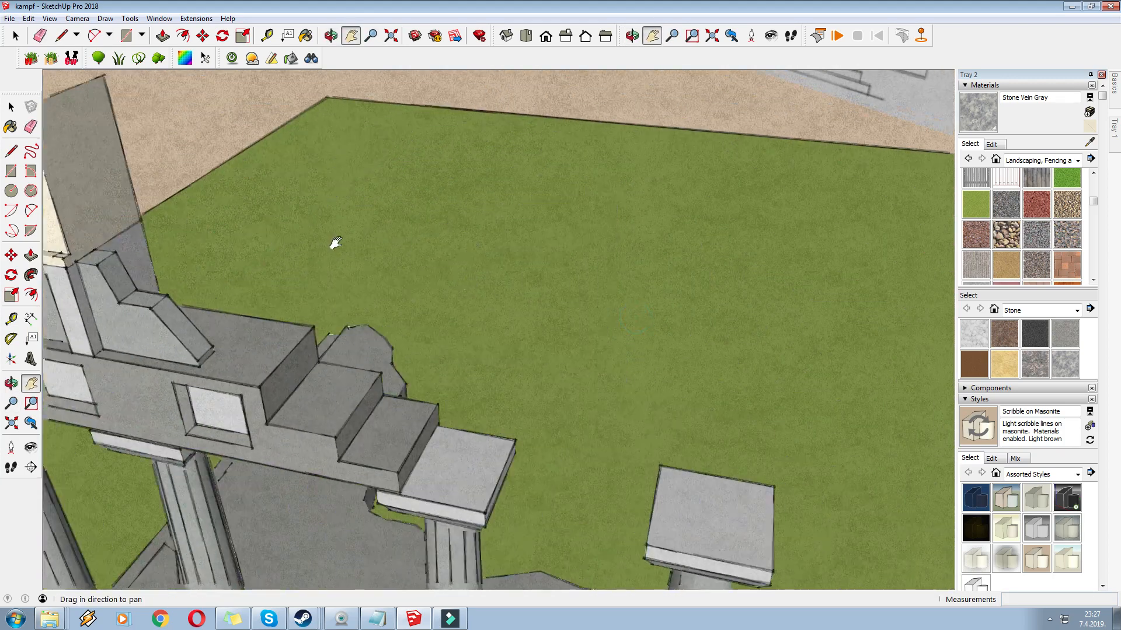
left_click_drag(338, 243, 245, 77)
left_click(162, 35)
left_click(351, 180)
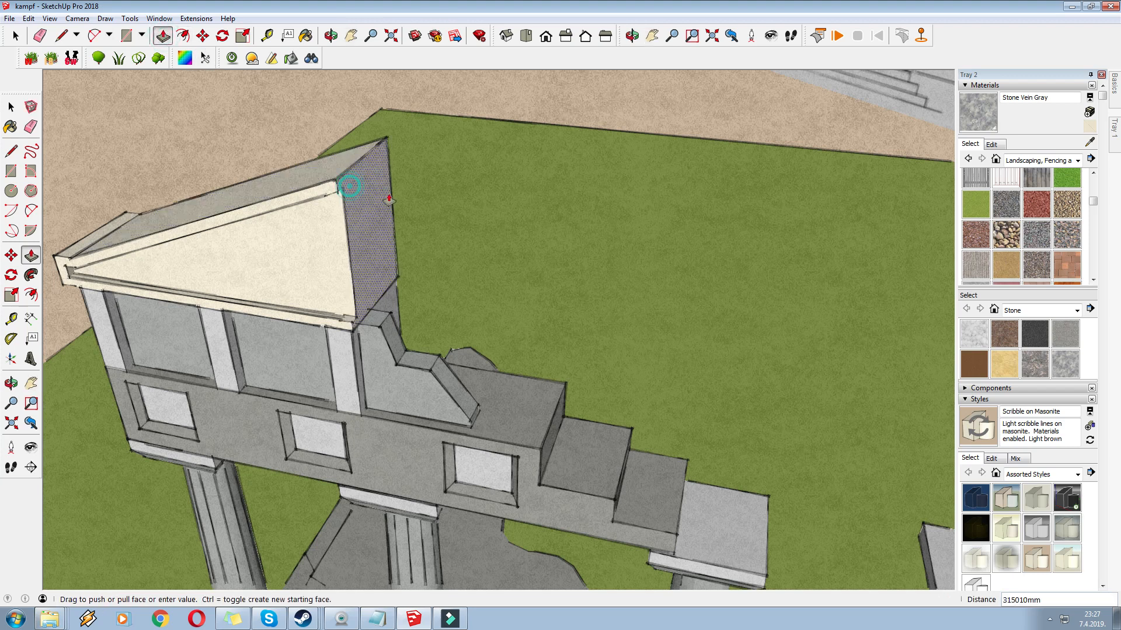
left_click(376, 190)
Draw short lines across the upper and lower frame strips where the pediment's extension begins
scroll(363, 198, "up", 2)
scroll(363, 198, "up", 1)
key("l")
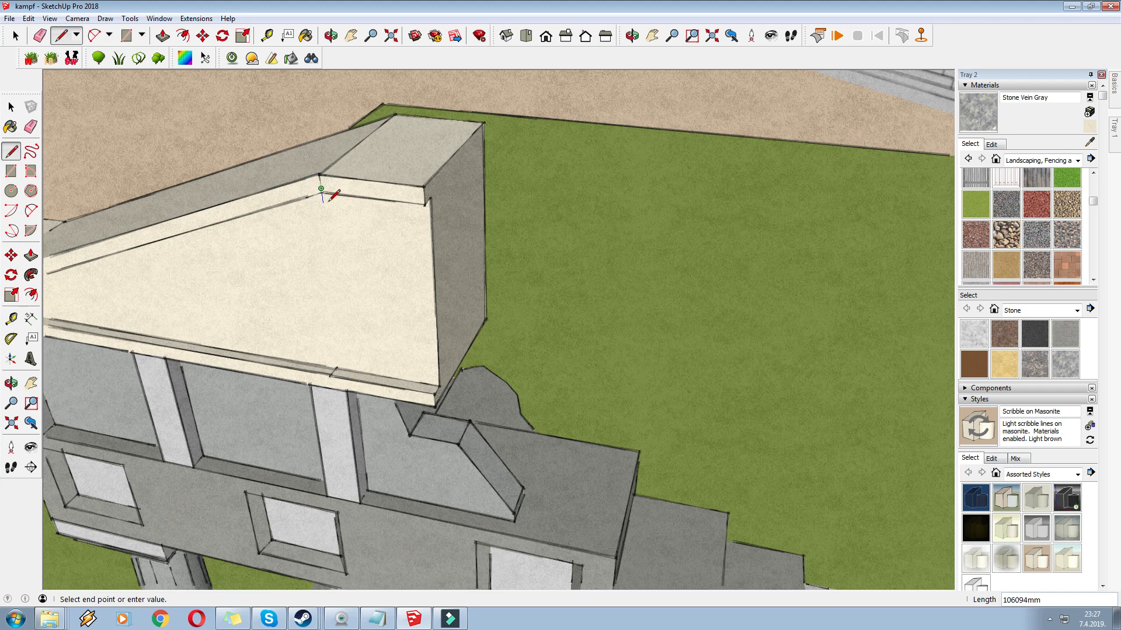
left_click(321, 174)
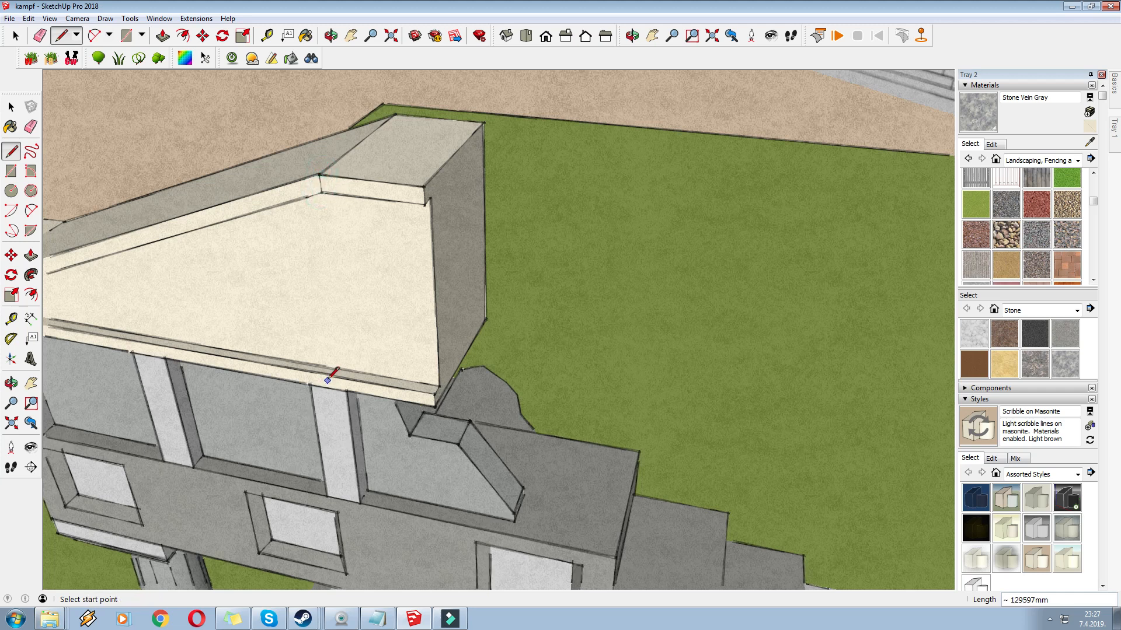
left_click(331, 388)
Push the extension's upper and lower frame strips back flush with the recessed face and erase the leftover edges
left_click(163, 35)
left_click(383, 194)
left_click(434, 188)
left_click(393, 398)
left_click(434, 390)
left_click(41, 36)
left_click(399, 375)
left_click(389, 193)
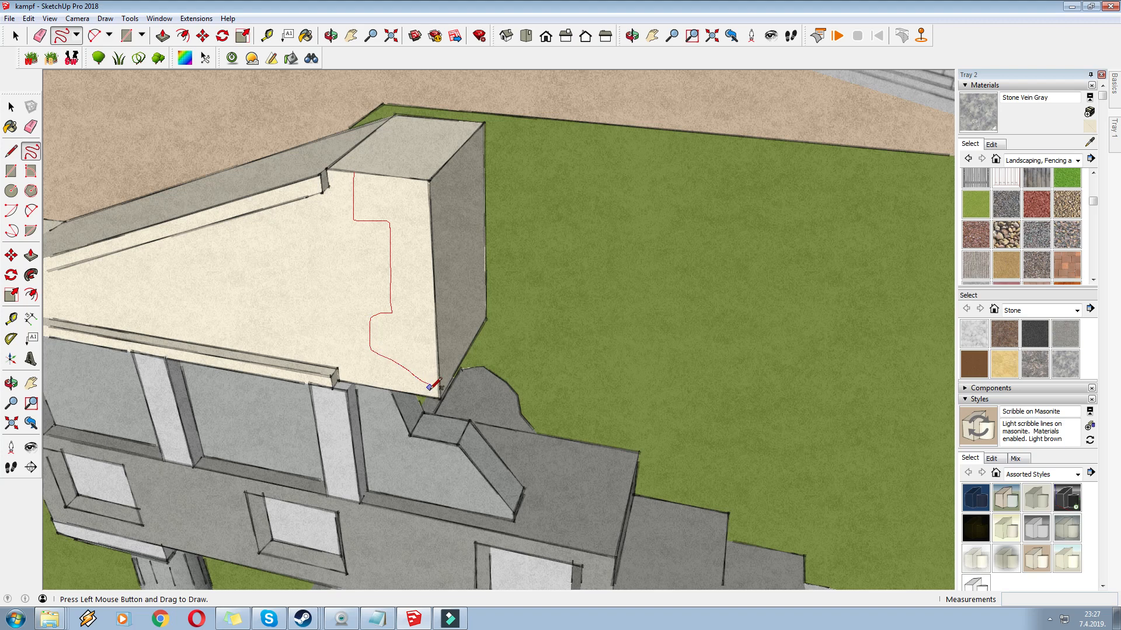
Draw a freehand jagged break line down the pediment's extension and push the area beyond it through the full thickness
left_click(163, 36)
left_click_drag(408, 245, 403, 150)
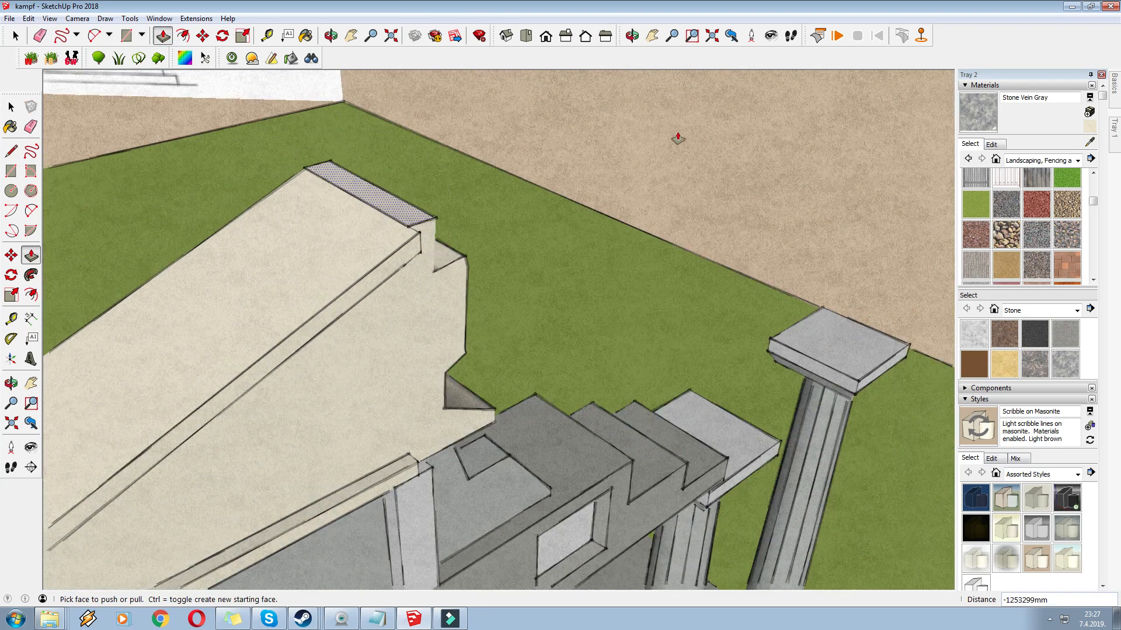
scroll(630, 140, "down", 5)
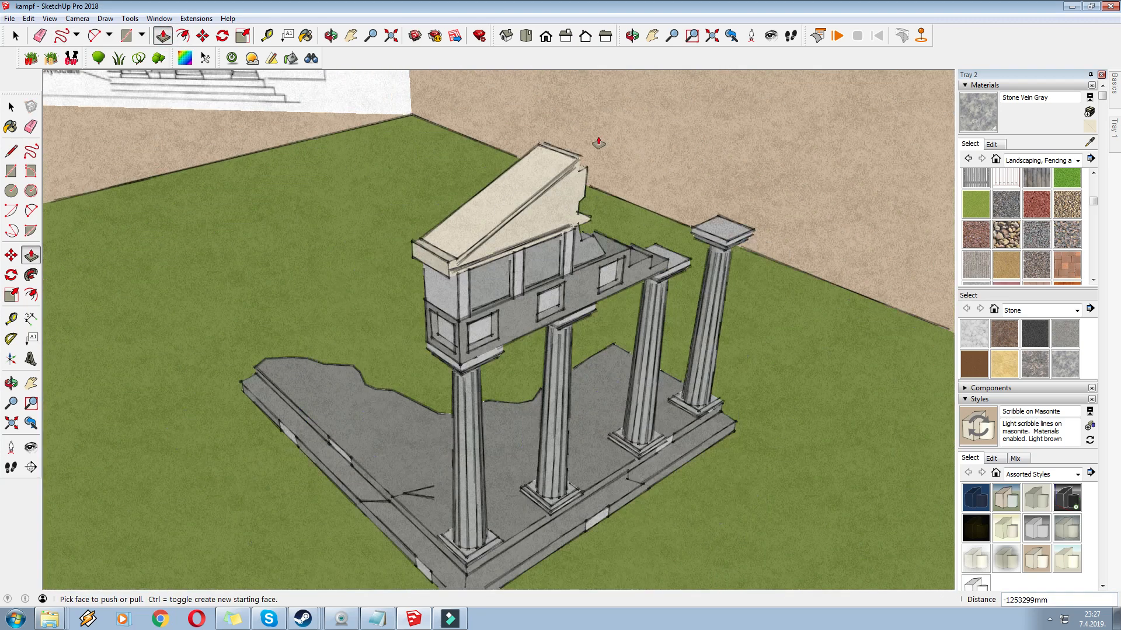
Paint the pediment's end block, sloping frame strip and lower frame strips with Granite Light Gray
scroll(515, 187, "up", 2)
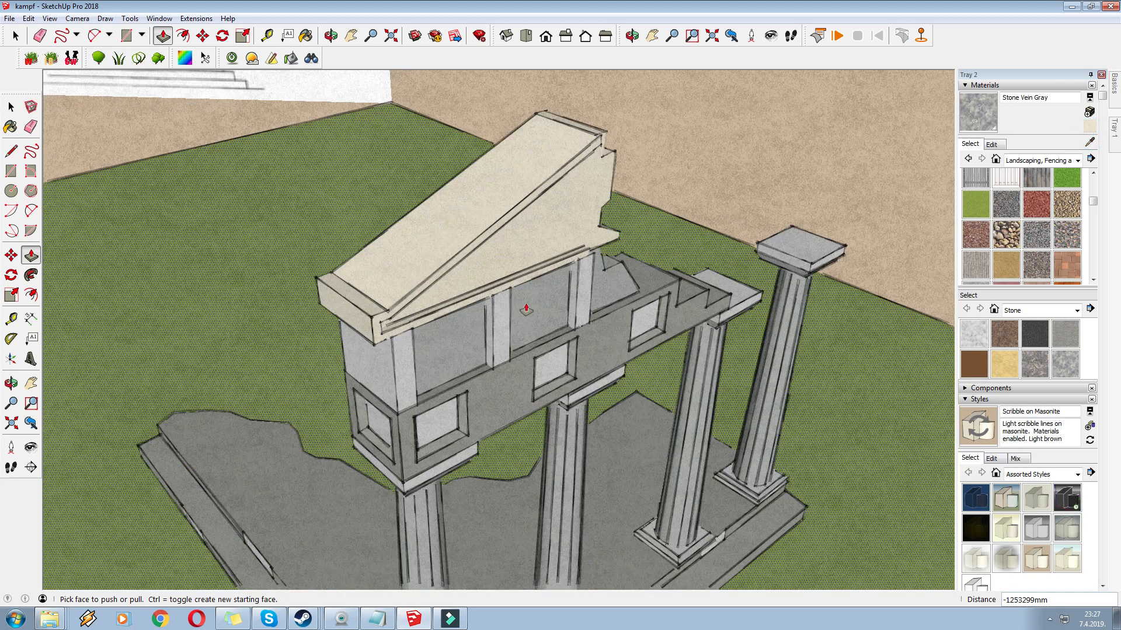
left_click(1092, 140)
left_click(497, 379)
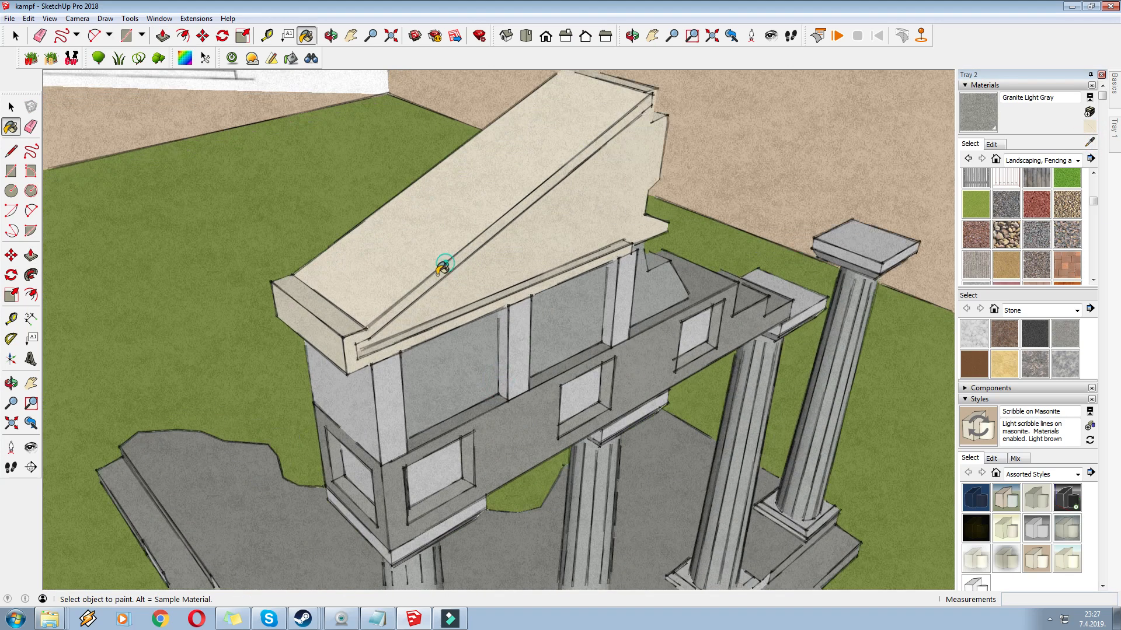
scroll(358, 325, "up", 3)
left_click(330, 325)
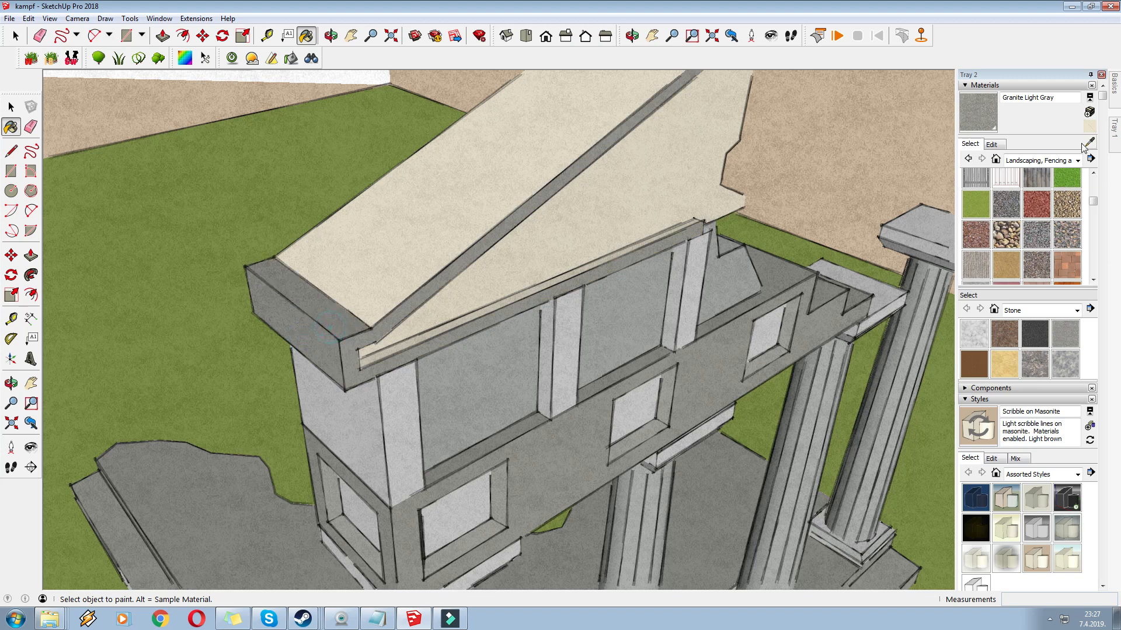
left_click(685, 223)
left_click(681, 228)
scroll(705, 259, "down", 2)
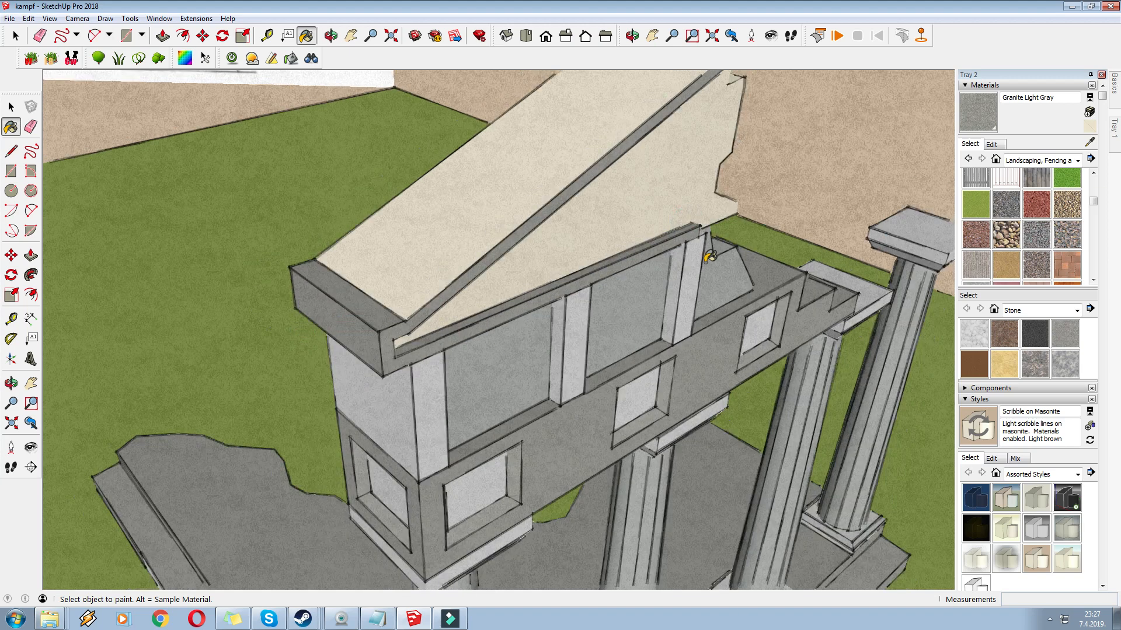
Draw a rectangle about 398782 by 645243 mm in the far upper corner of the pediment's sloping roof face
middle_click_drag(575, 187, 575, 239)
scroll(572, 234, "down", 1)
left_click(11, 171)
scroll(570, 150, "up", 3)
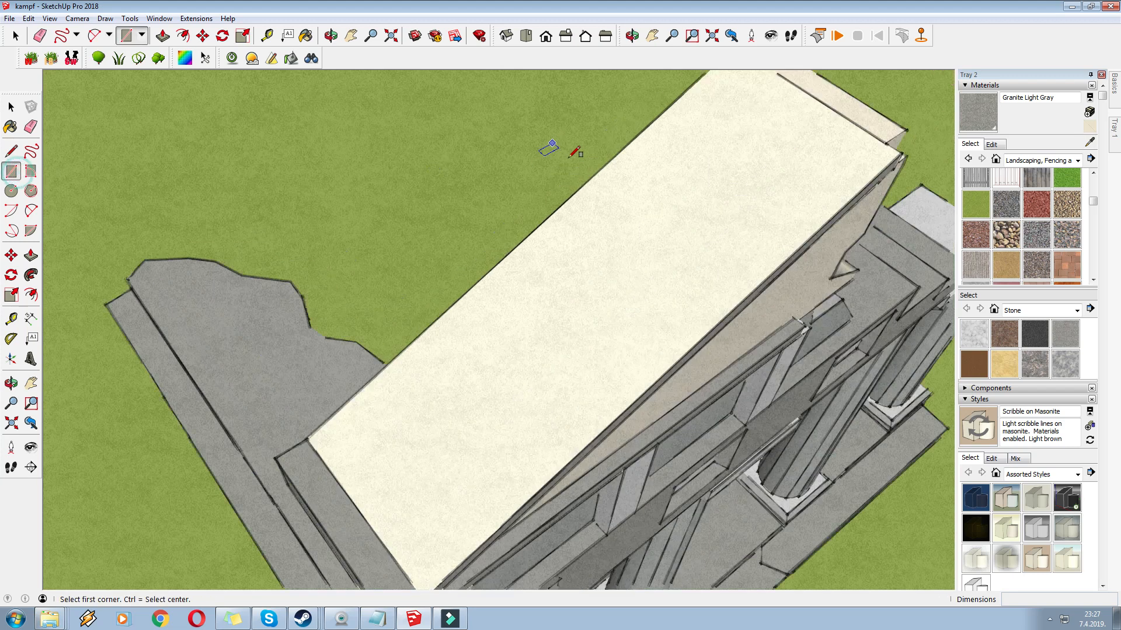
scroll(408, 216, "down", 4)
scroll(484, 158, "up", 2)
left_click(510, 131)
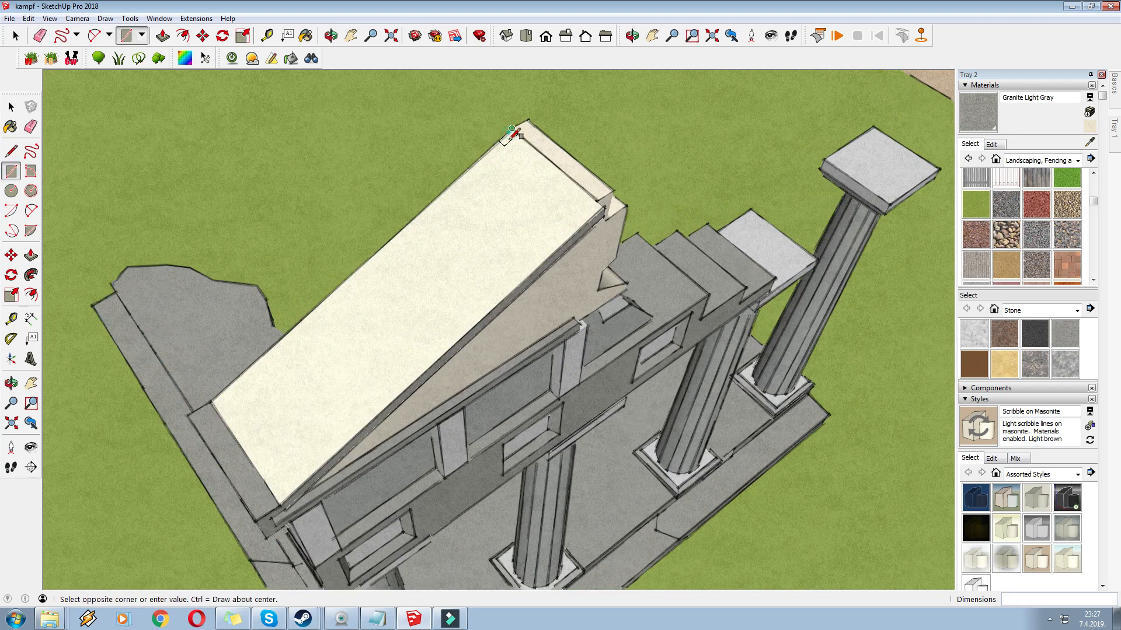
left_click(490, 196)
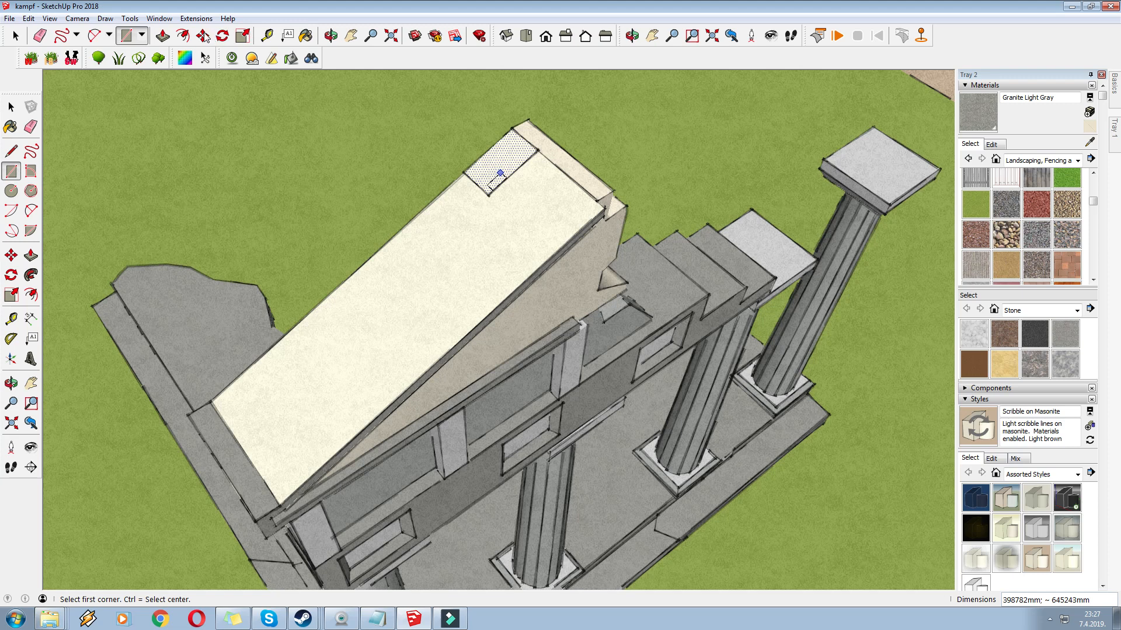
Copy the rectangle to the middle of the slope, its near upper corner and a spot overhanging the far edge
key("m")
left_click(512, 127)
key("ctrl")
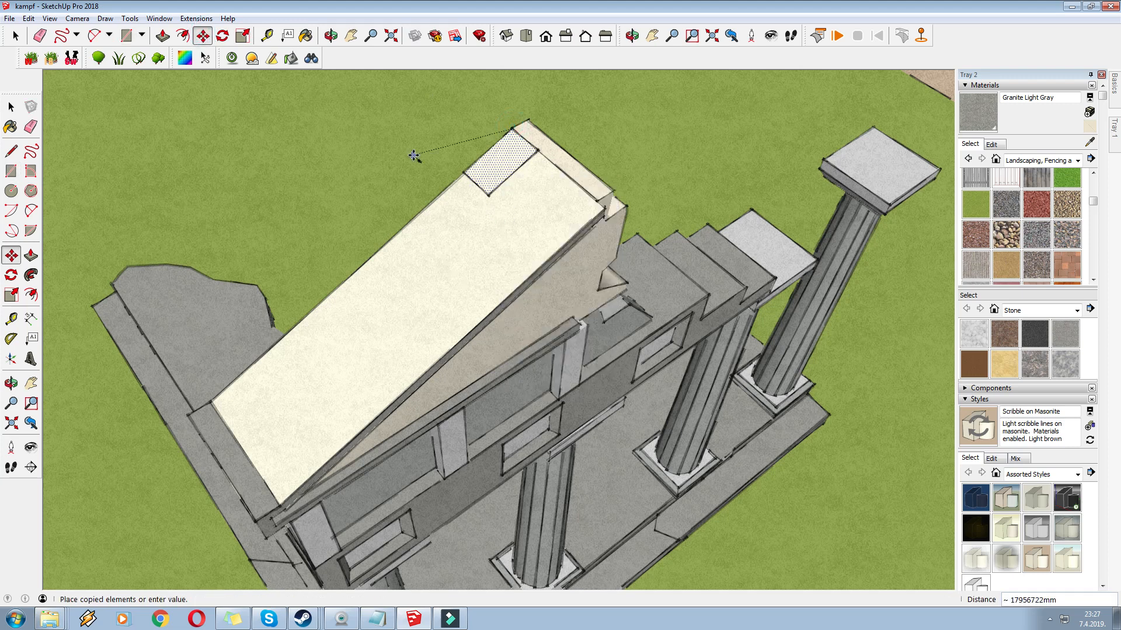
left_click(465, 231)
left_click(465, 232)
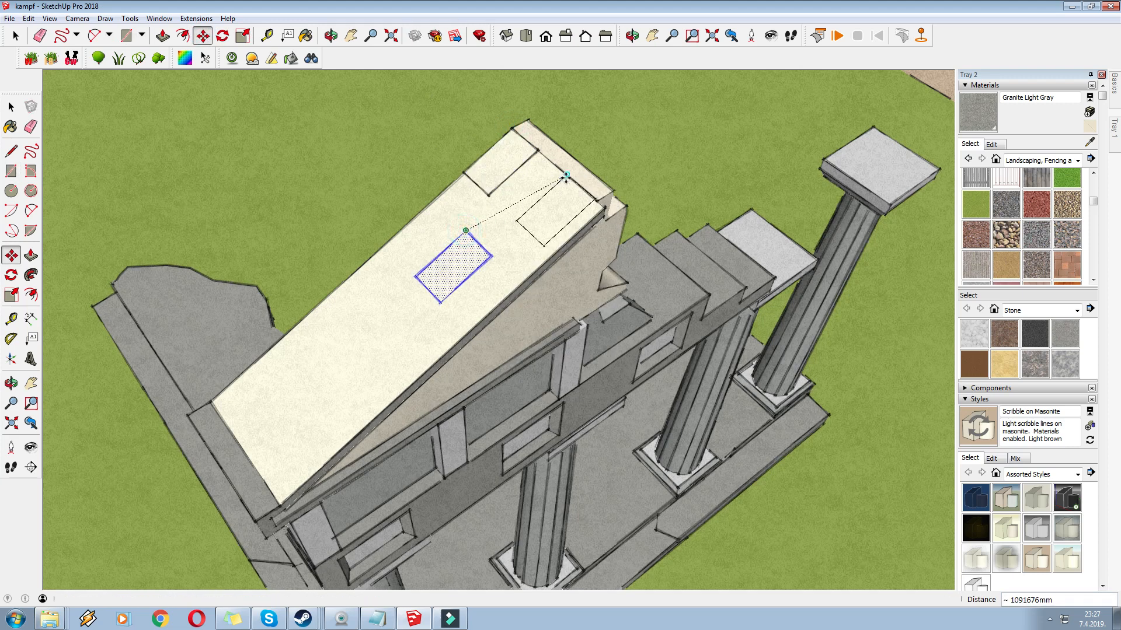
left_click(566, 175)
left_click(567, 175)
left_click(359, 243)
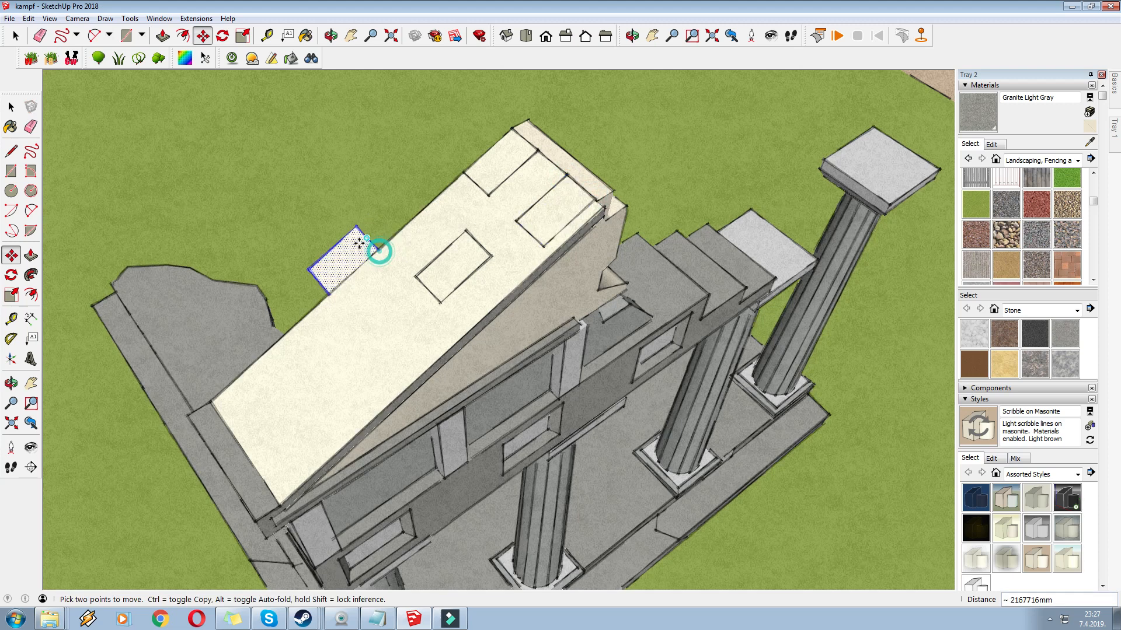
Place more rectangle copies on the lower half of the slope and in its two lower corners
left_click(357, 227)
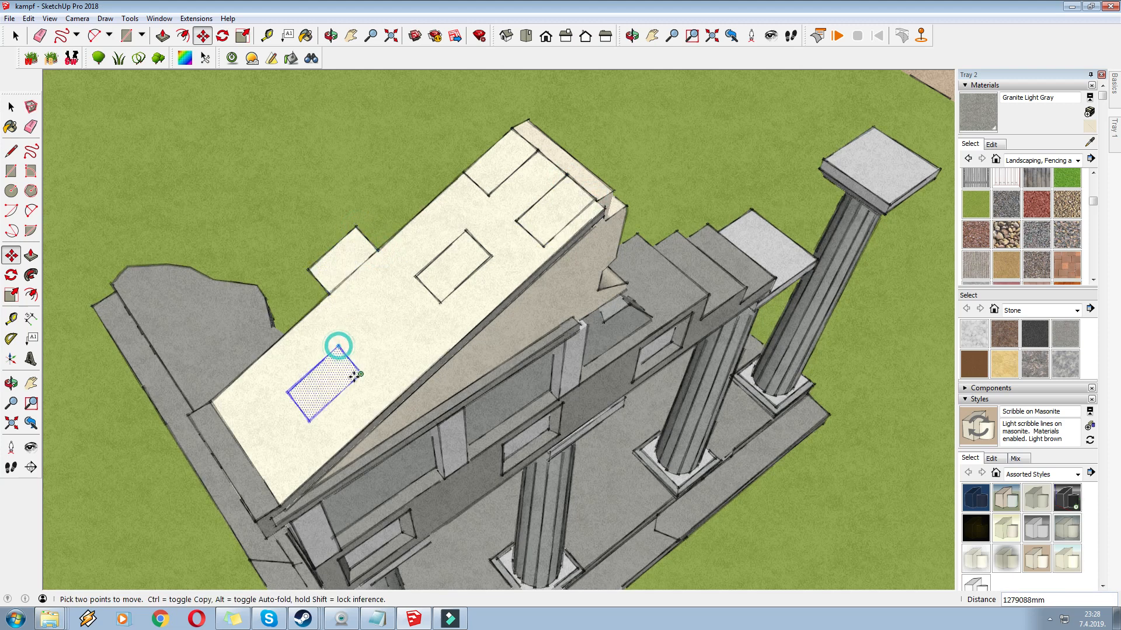
left_click(321, 394)
left_click(321, 394)
key("ctrl")
left_click(211, 402)
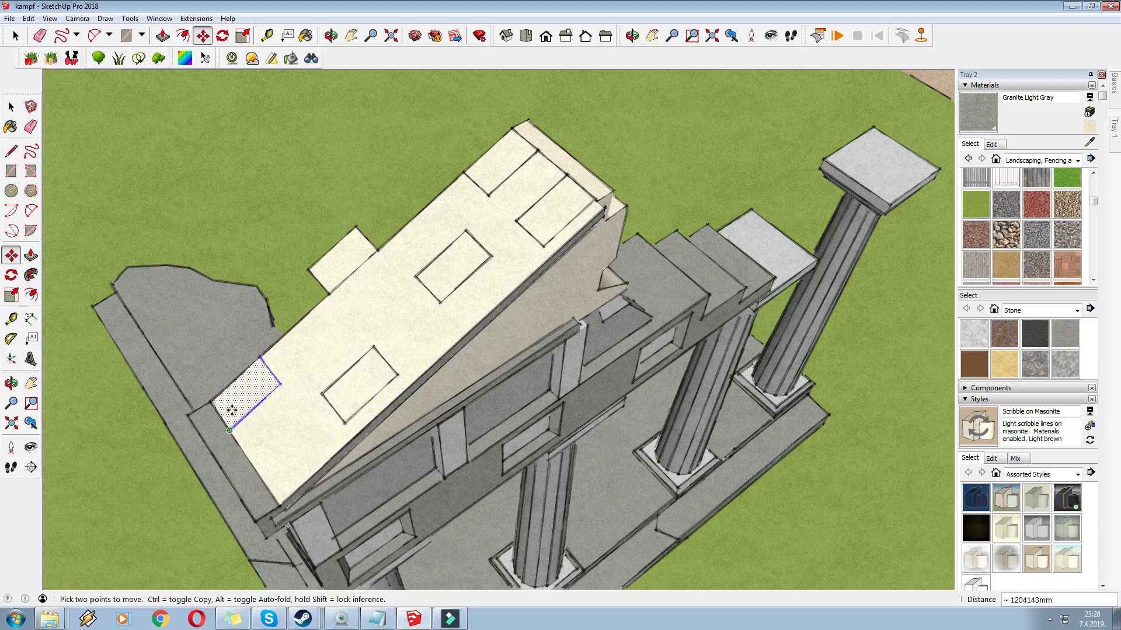
left_click(216, 403)
left_click(253, 467)
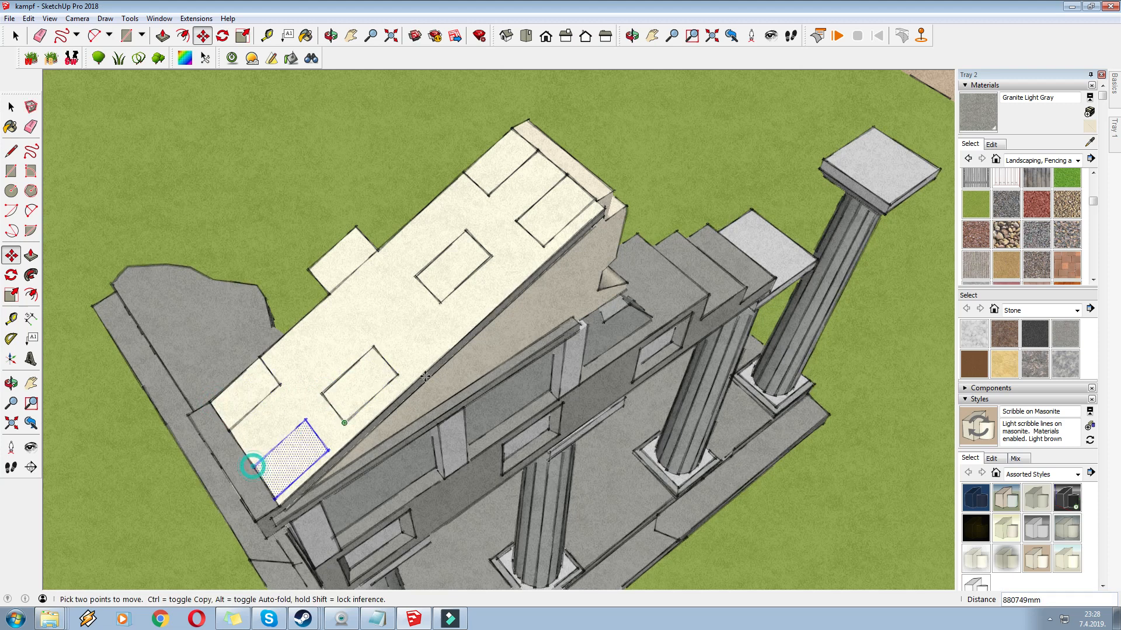
Shift the near lower rectangle up the slope and add copies overhanging the far edge near its upper and lower ends
middle_click_drag(250, 463, 361, 402)
left_click(334, 442)
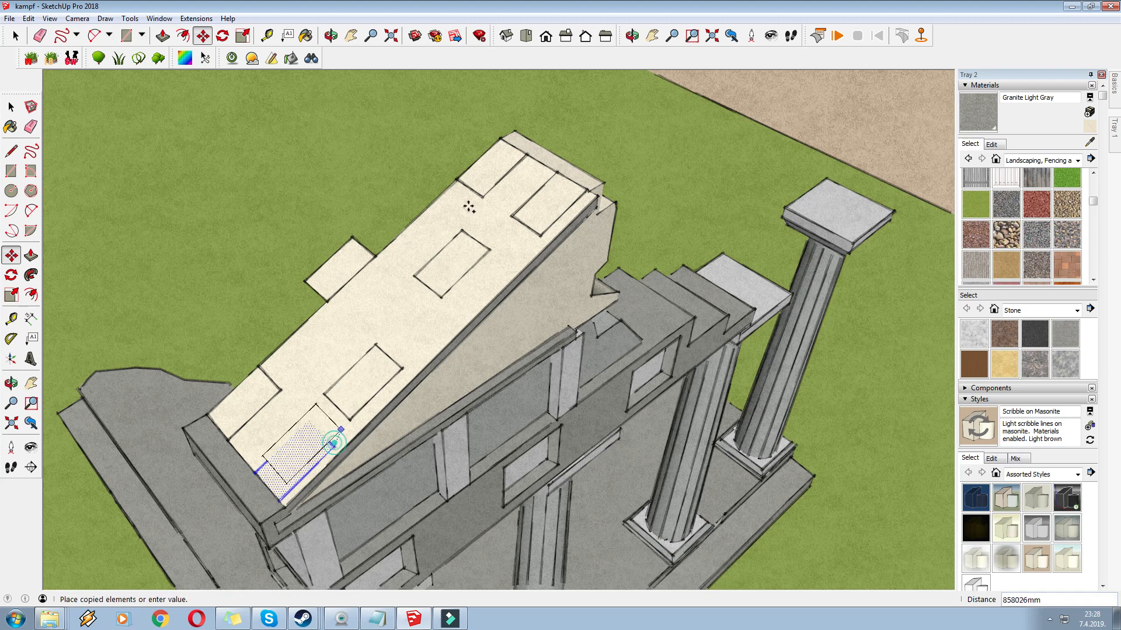
left_click(456, 176)
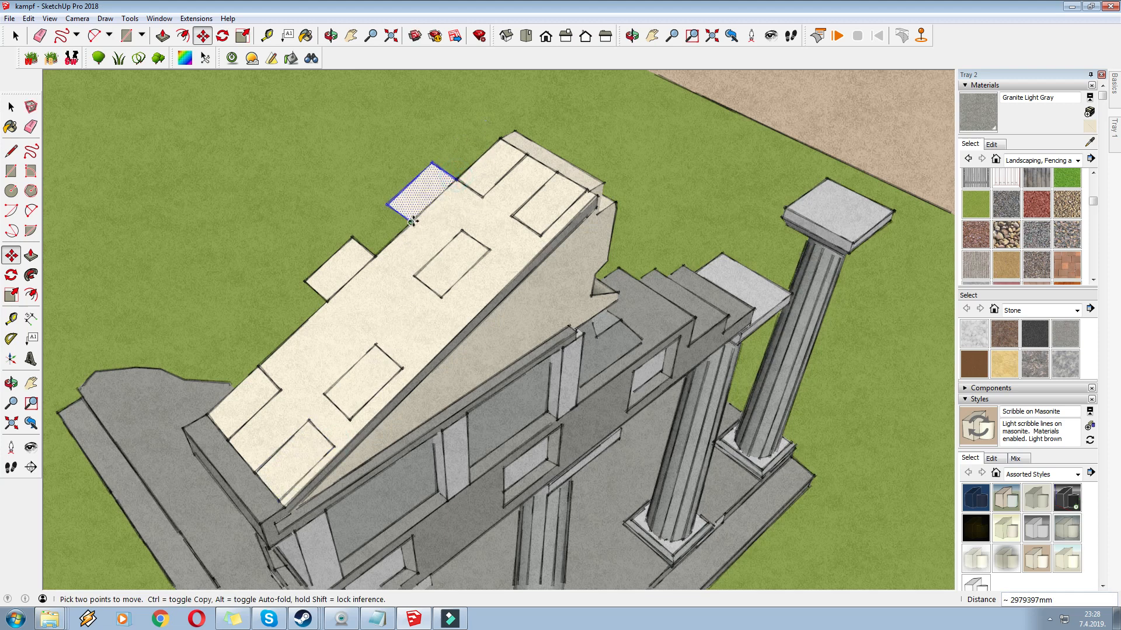
left_click(411, 222)
left_click(223, 404)
Paint the overhanging rectangles and the upper and middle ones on the slope with Groundcover Wood Mix
middle_click_drag(304, 353, 301, 270)
scroll(333, 292, "down", 4)
left_click(350, 35)
left_click_drag(412, 233, 468, 297)
middle_click_drag(539, 336, 443, 268)
scroll(443, 268, "up", 3)
scroll(547, 379, "up", 5)
middle_click_drag(572, 338, 540, 376)
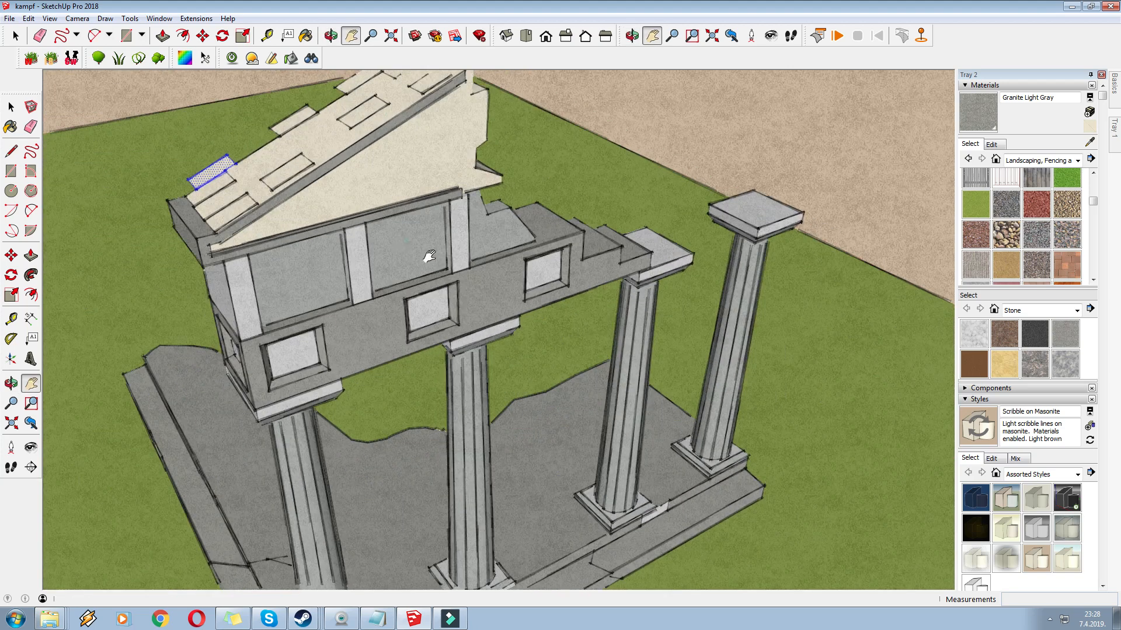
left_click_drag(394, 211, 510, 279)
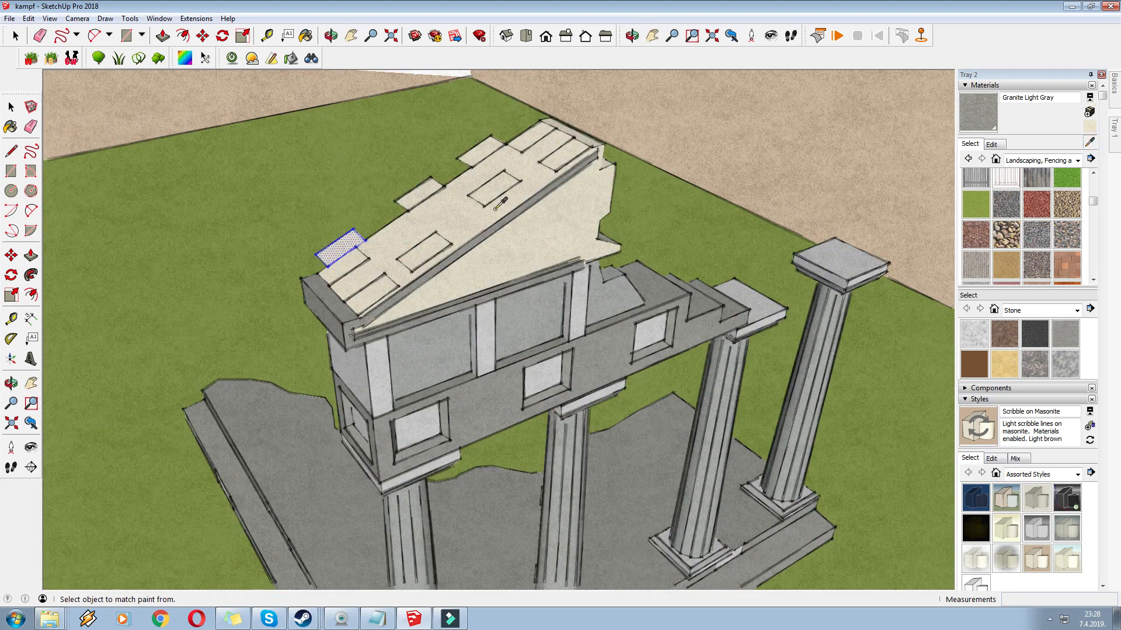
middle_click_drag(495, 209, 519, 226)
left_click(1028, 266)
scroll(540, 149, "up", 2)
left_click(474, 149)
left_click(548, 132)
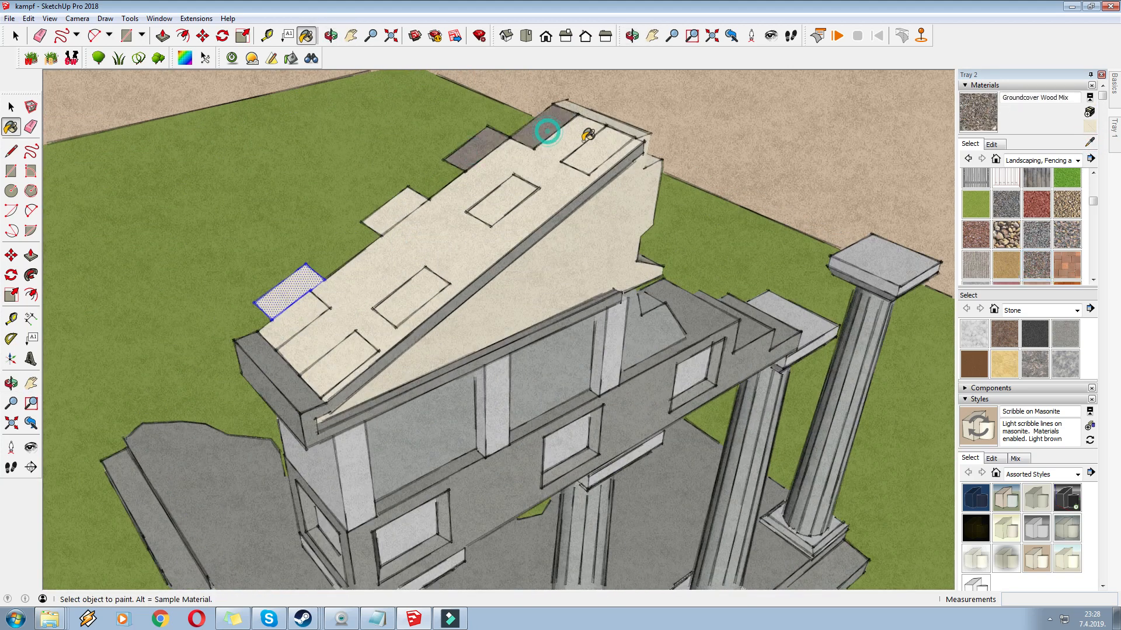
left_click(421, 282)
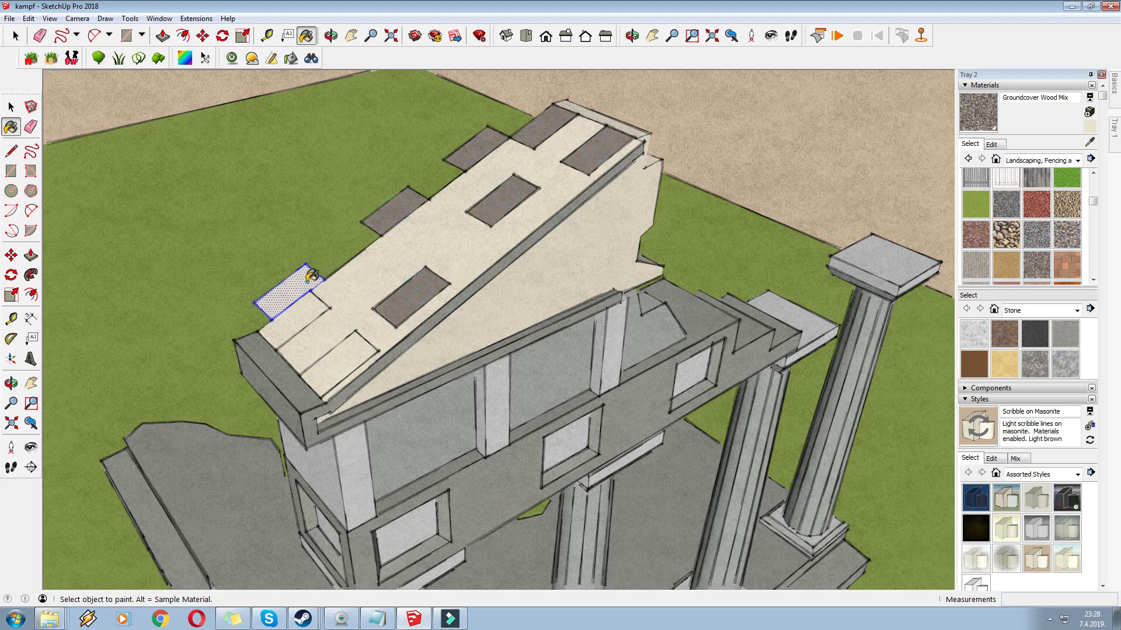
Explode the reference drawing image into a textured face and sample its material
scroll(422, 282, "down", 4)
scroll(681, 362, "up", 2)
right_click(567, 275)
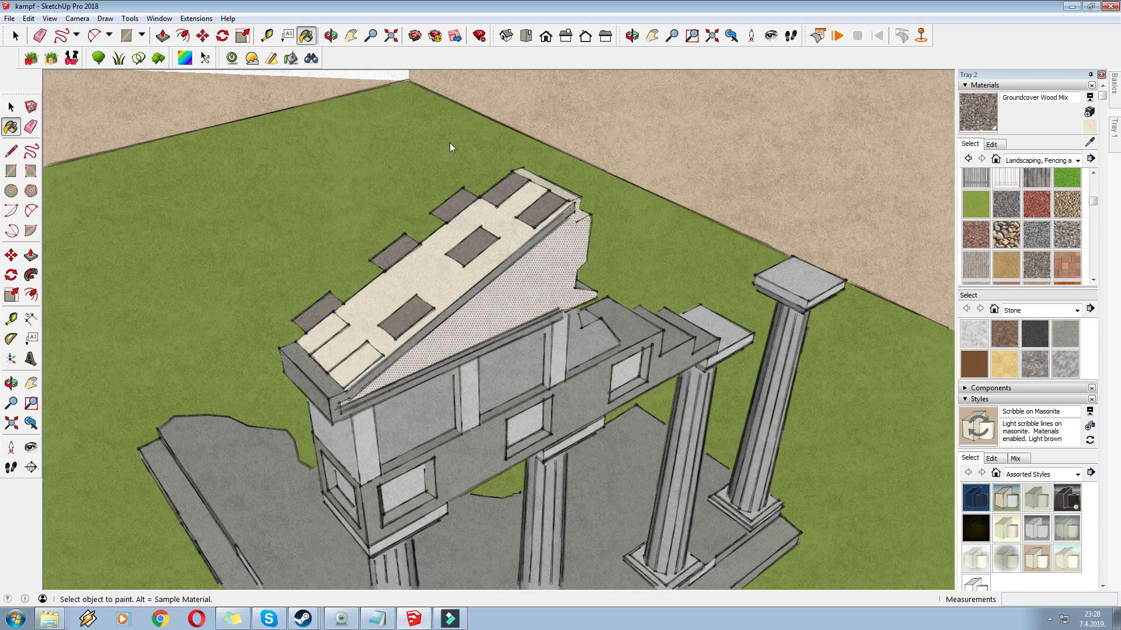
left_click(348, 35)
mouse_move(358, 173)
left_mouse_down()
mouse_move(498, 225)
mouse_move(503, 274)
left_mouse_up()
middle_click_drag(447, 264, 468, 268)
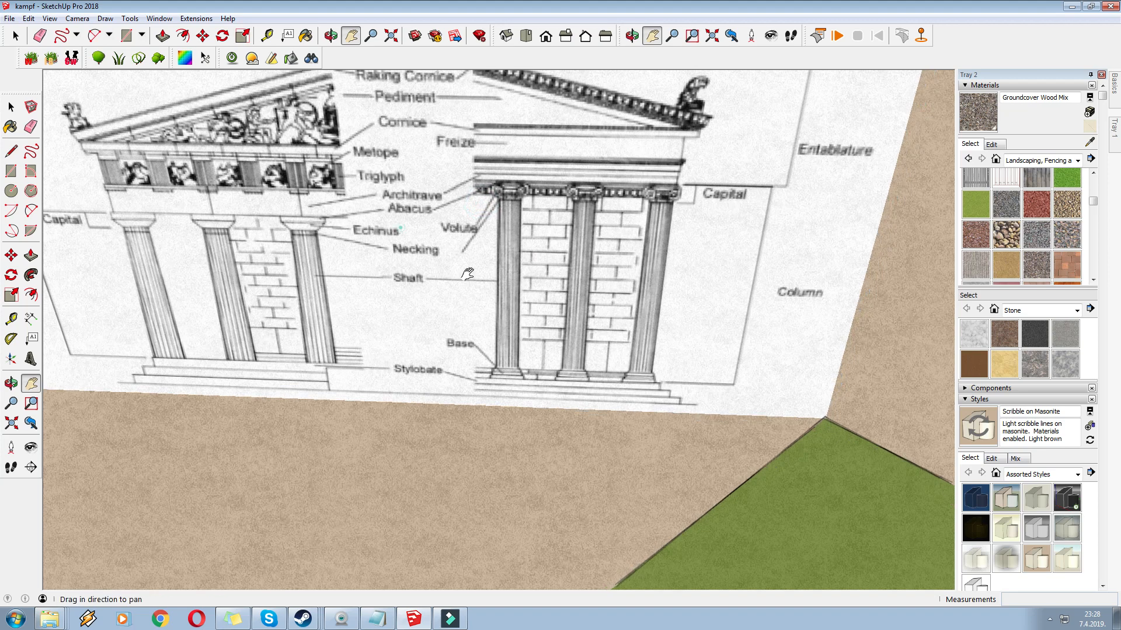
left_click_drag(468, 268, 571, 332)
left_click(202, 35)
right_click(381, 165)
left_click(424, 222)
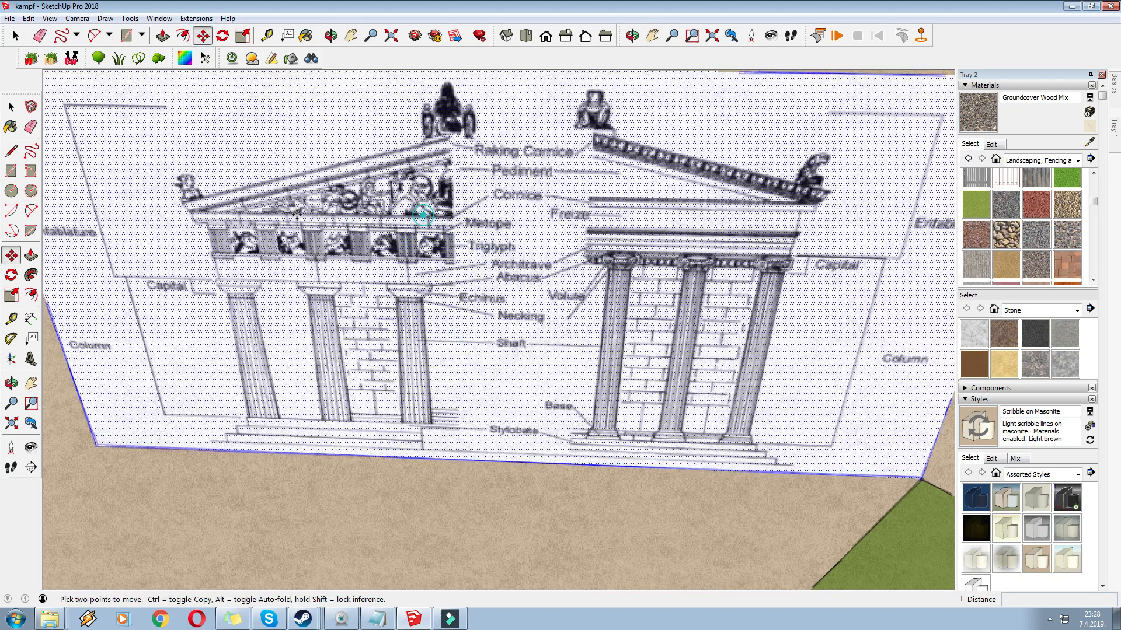
middle_click_drag(424, 222, 443, 234)
left_click(411, 199)
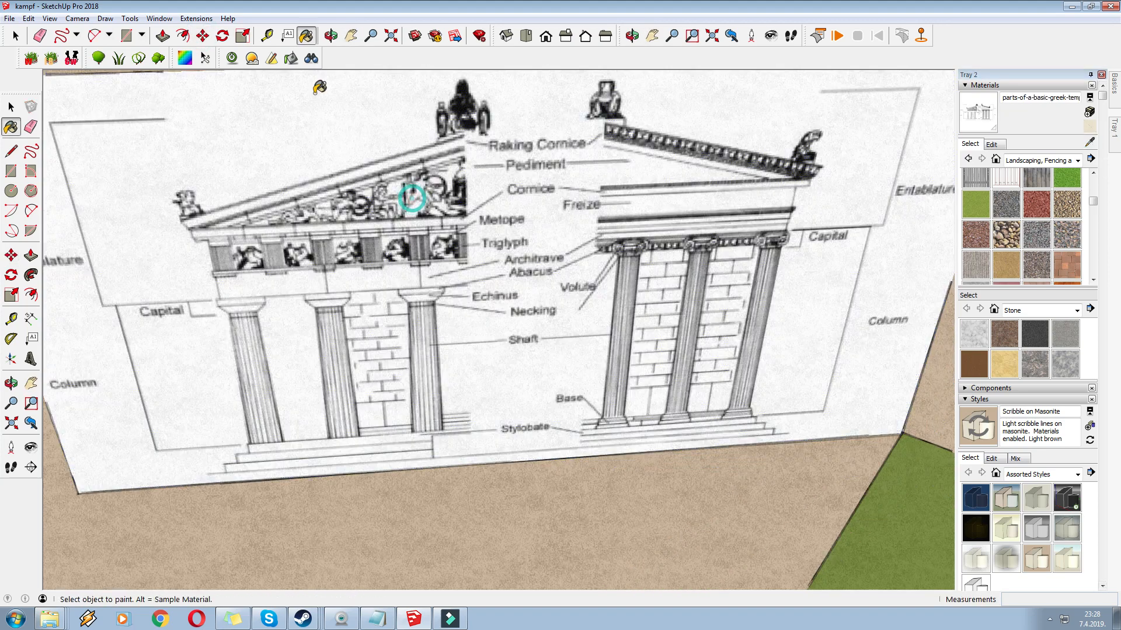
Paint the pediment's triangular front face with the sampled reference drawing material
mouse_move(758, 379)
left_mouse_down()
mouse_move(663, 287)
mouse_move(421, 233)
left_mouse_up()
left_click(17, 138)
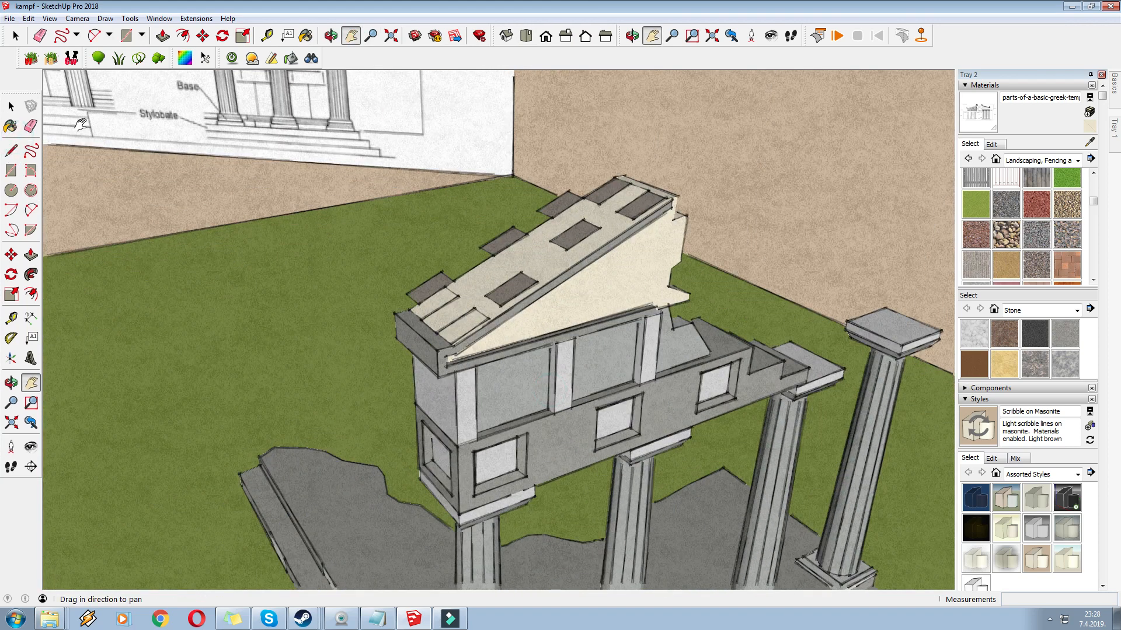
left_click(10, 126)
left_click(580, 290)
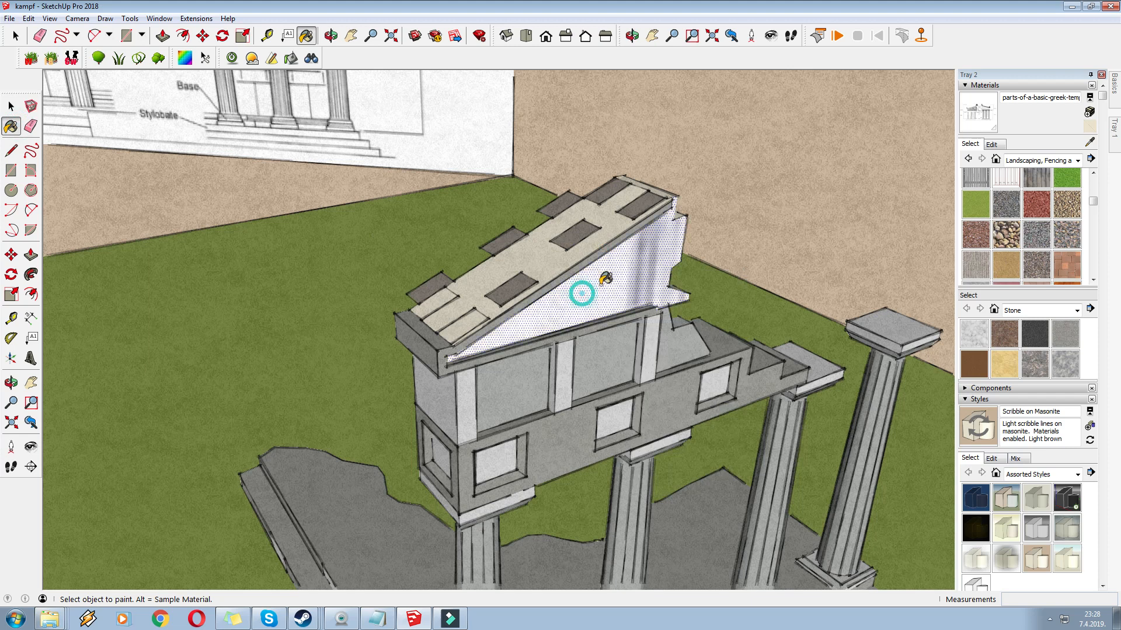
Reset the texture position on the pediment's triangular front face
middle_click_drag(580, 290, 473, 219)
right_click(551, 261)
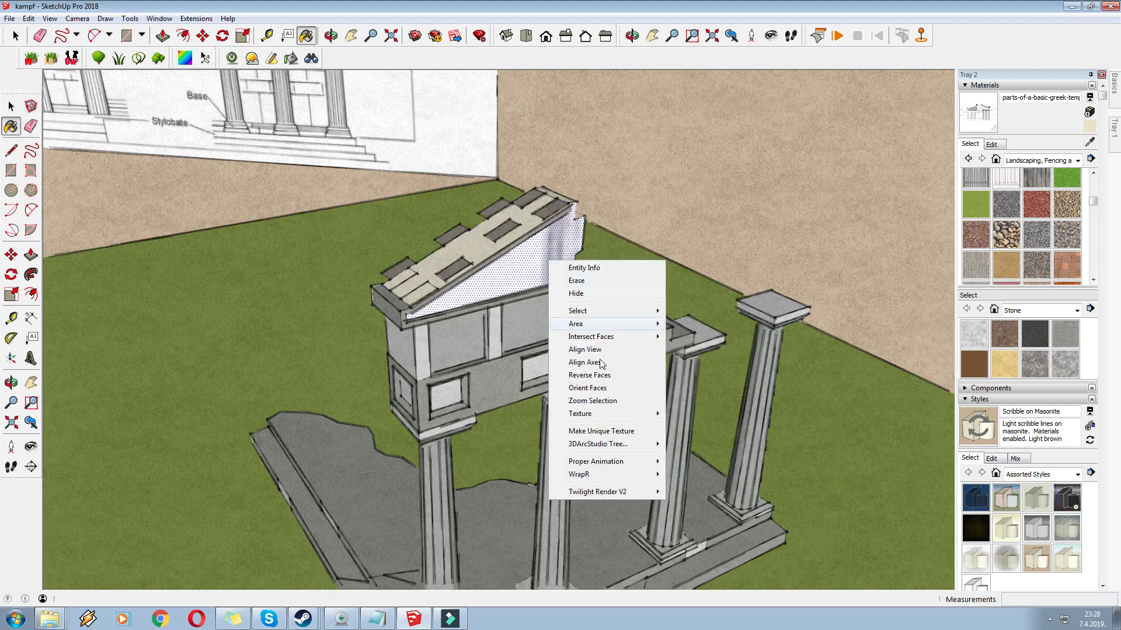
left_click(616, 413)
left_click(680, 427)
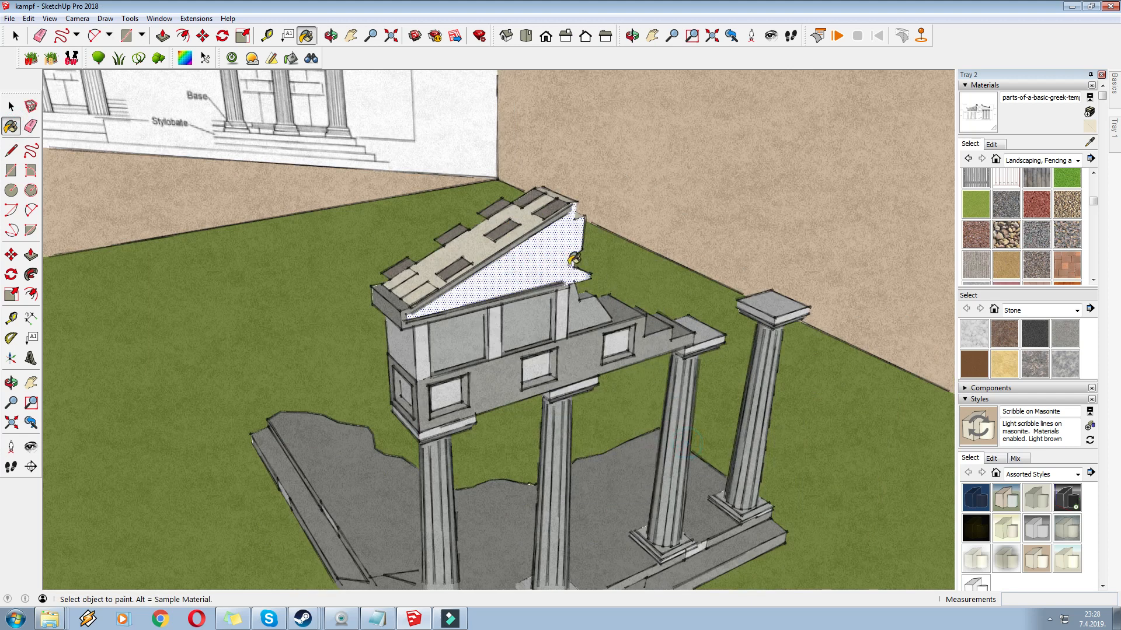
Start positioning the pediment face's texture, shrink the drawing and slide its pediment artwork over the triangular face
right_click(553, 249)
left_click(605, 398)
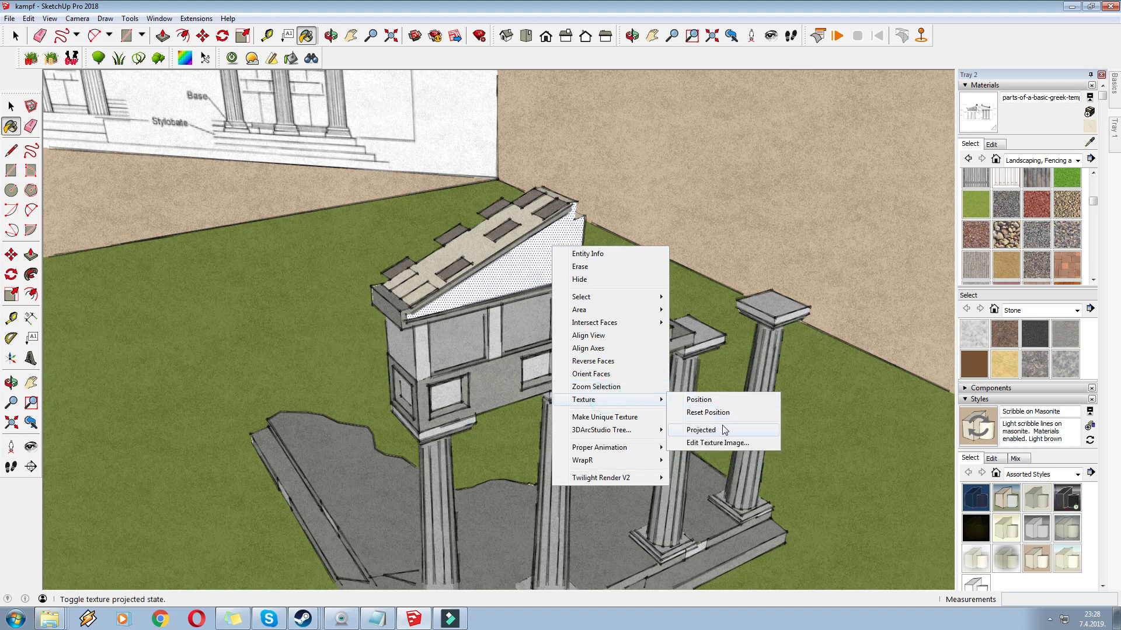
left_click(699, 400)
scroll(611, 320, "down", 5)
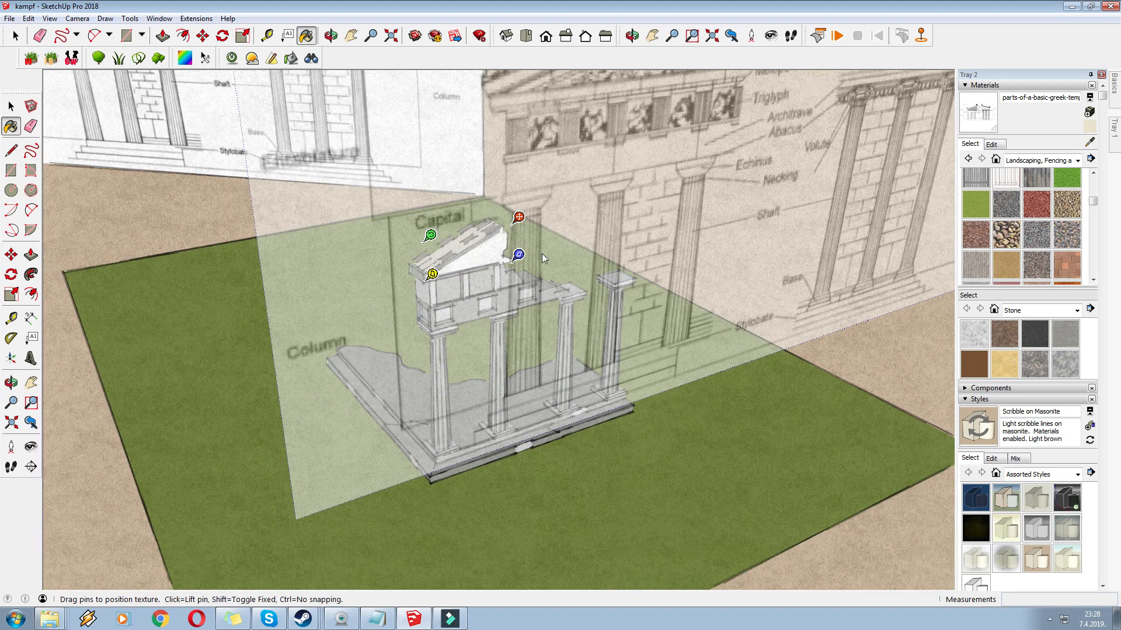
scroll(543, 258, "up", 3)
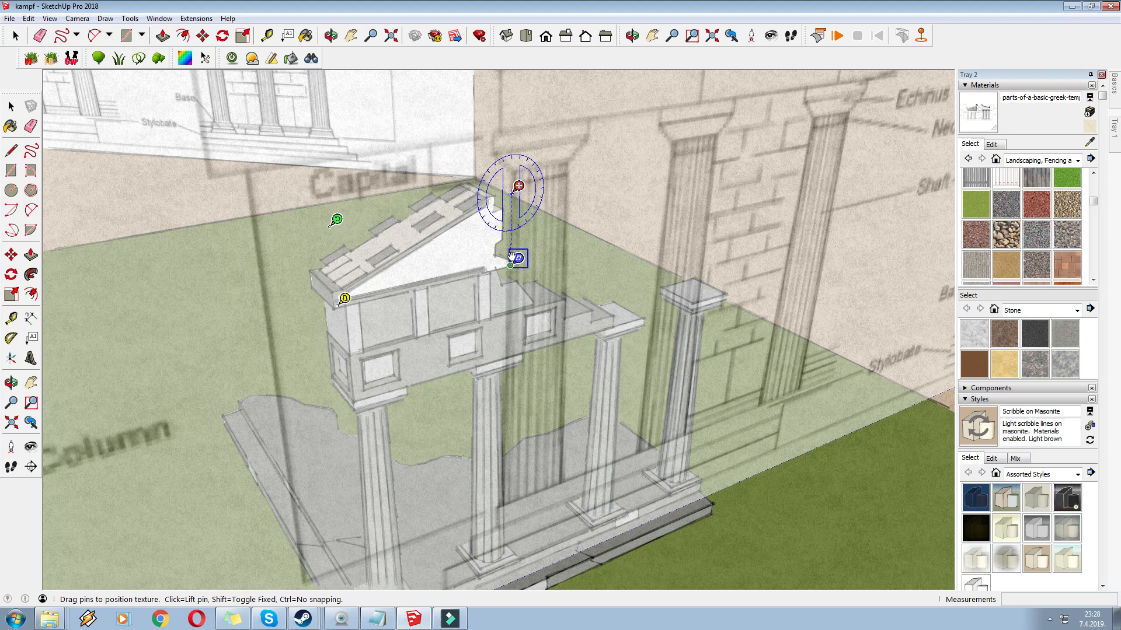
scroll(397, 225, "up", 2)
left_click_drag(320, 216, 519, 177)
left_click_drag(609, 122, 405, 324)
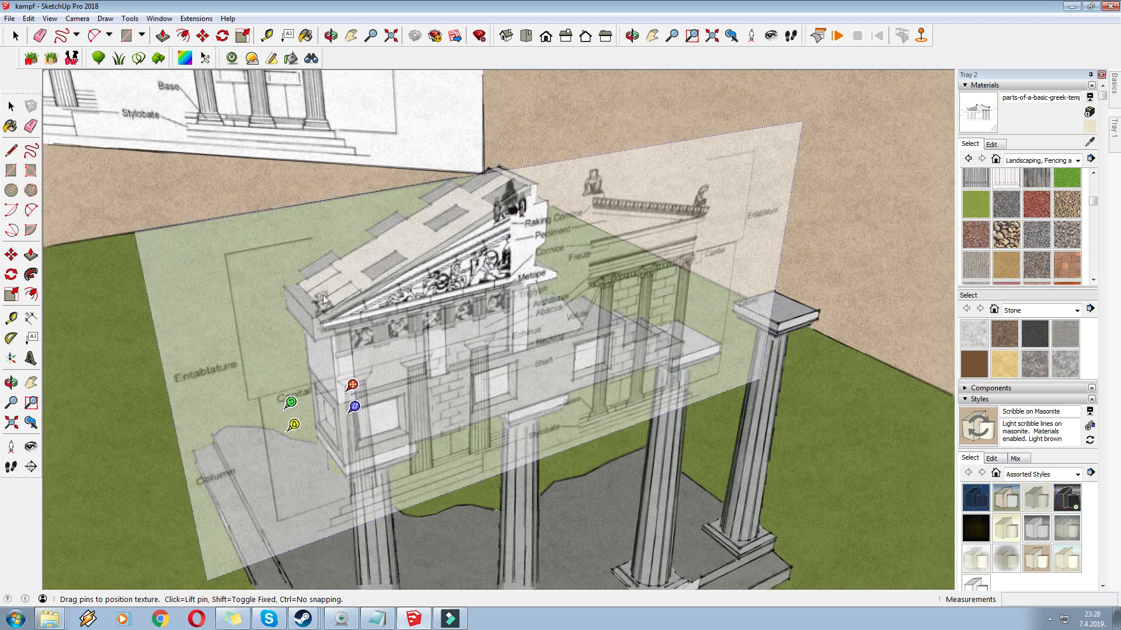
Enlarge the drawing texture slightly and shift it so the sculpted pediment relief lines up with the triangular face
left_click_drag(292, 402, 269, 408)
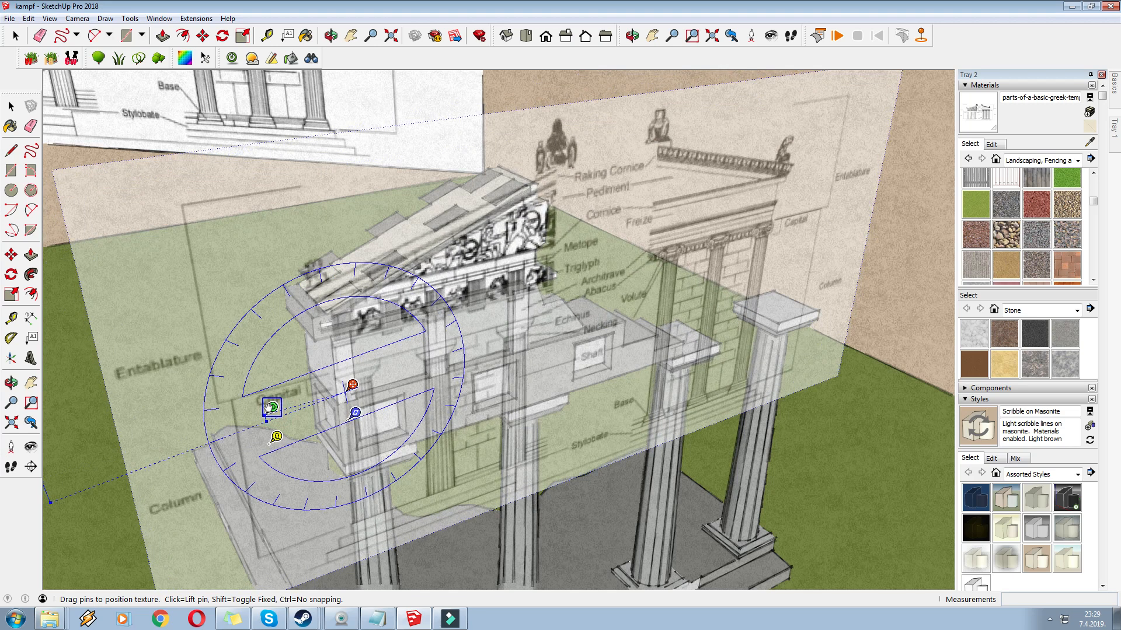
left_click_drag(270, 408, 271, 408)
scroll(418, 254, "up", 3)
left_click_drag(475, 229, 465, 246)
mouse_move(465, 245)
middle_mouse_down()
mouse_move(421, 249)
mouse_move(461, 239)
middle_mouse_up()
left_click_drag(461, 239, 466, 257)
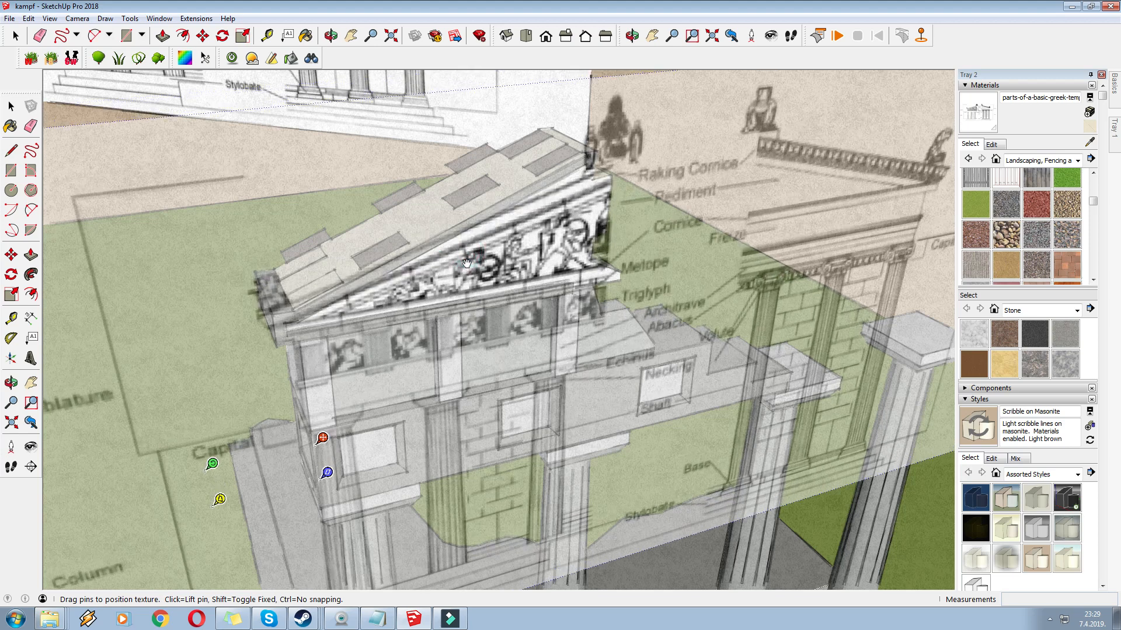
Stretch the drawing texture slightly in height and shift it down over the pediment's triangular front face
scroll(412, 312, "down", 2)
scroll(293, 424, "up", 5)
middle_click_drag(452, 460, 459, 333)
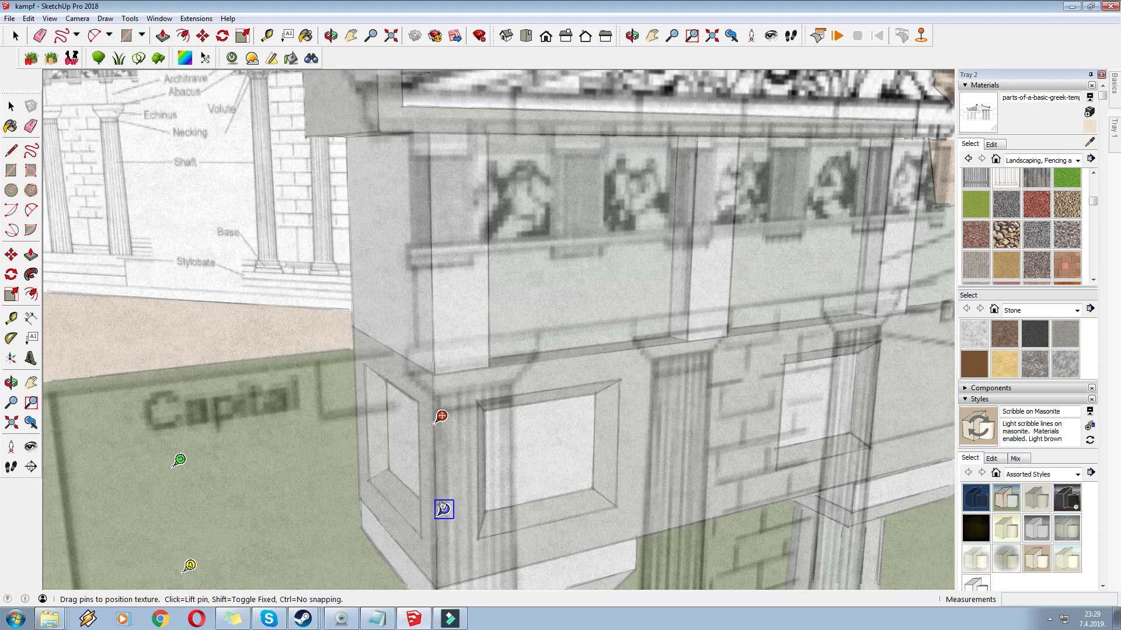
left_click_drag(444, 511, 441, 527)
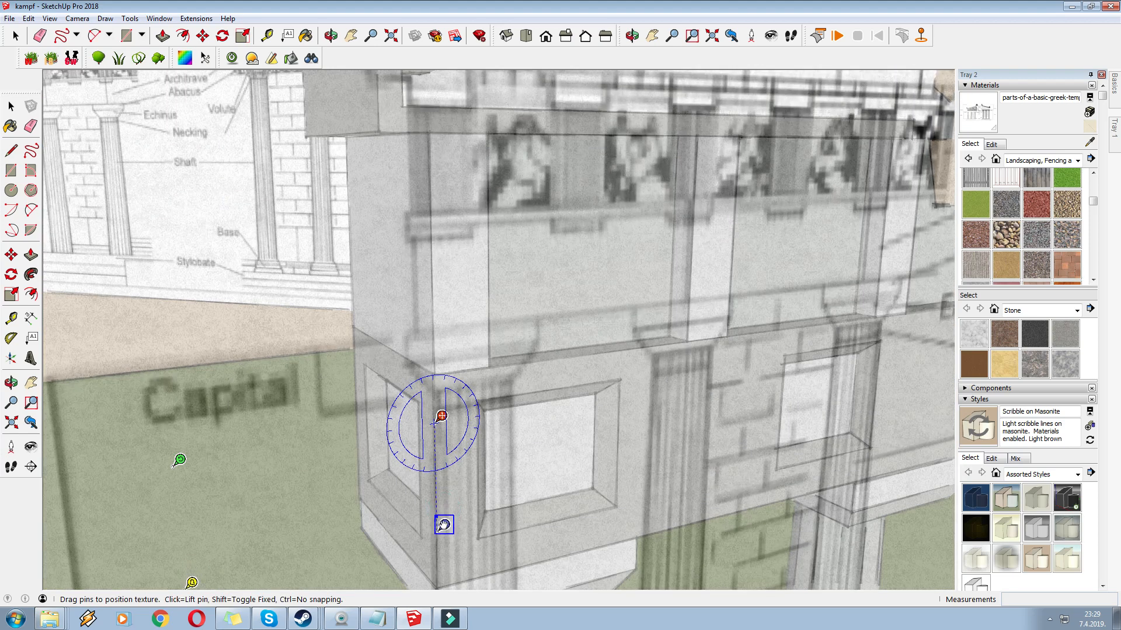
scroll(429, 537, "down", 2)
left_click_drag(660, 211, 654, 247)
scroll(458, 481, "up", 5)
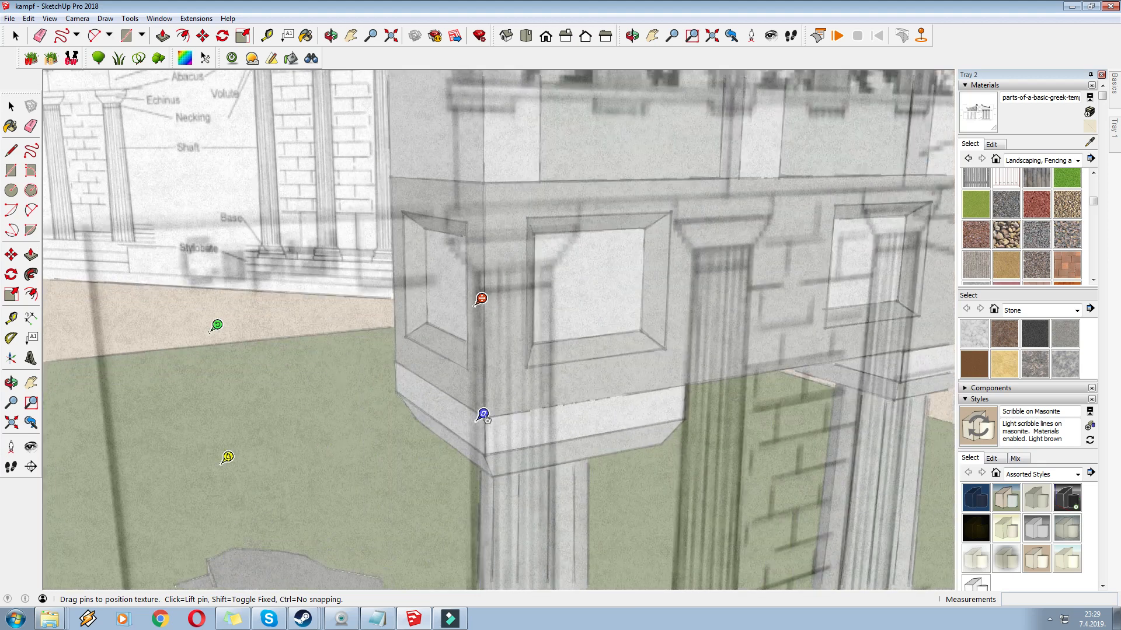
Shift the relief artwork slightly further down on the pediment face and finish positioning the texture
scroll(480, 427, "down", 5)
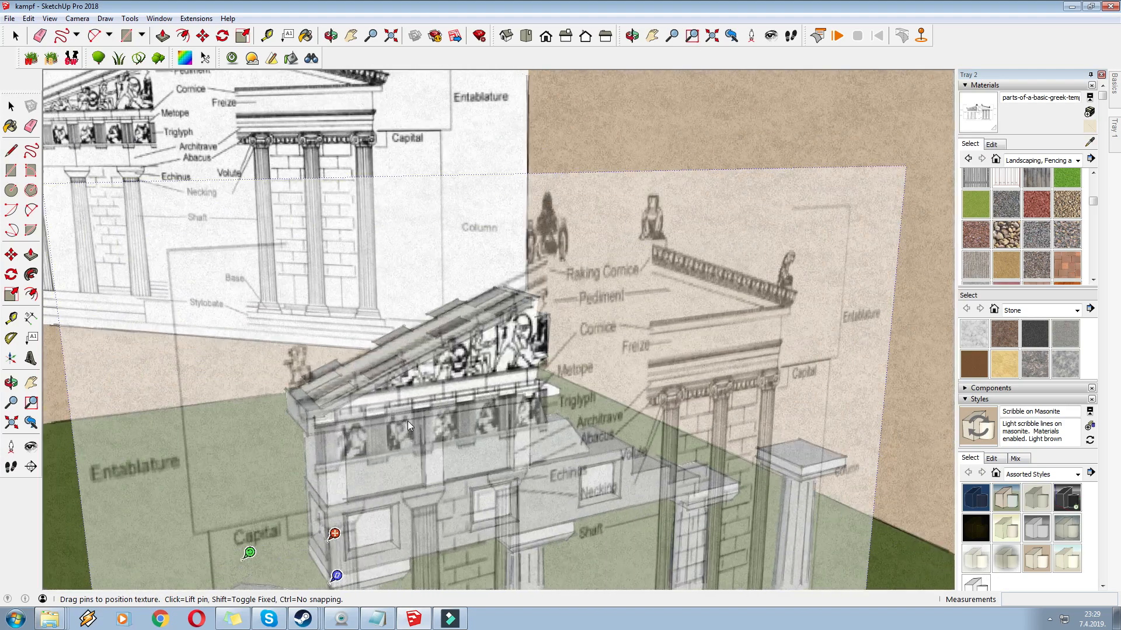
scroll(410, 422, "up", 3)
left_click_drag(464, 353, 456, 374)
key("Return")
middle_click_drag(455, 374, 553, 425)
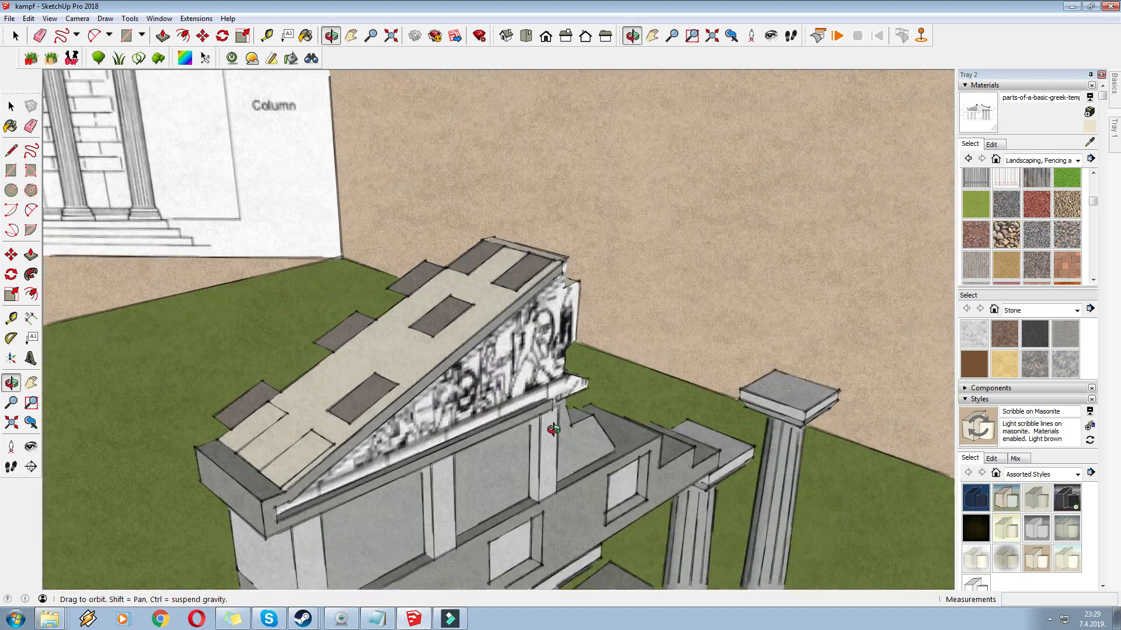
left_click_drag(501, 375, 499, 388)
right_click(502, 359)
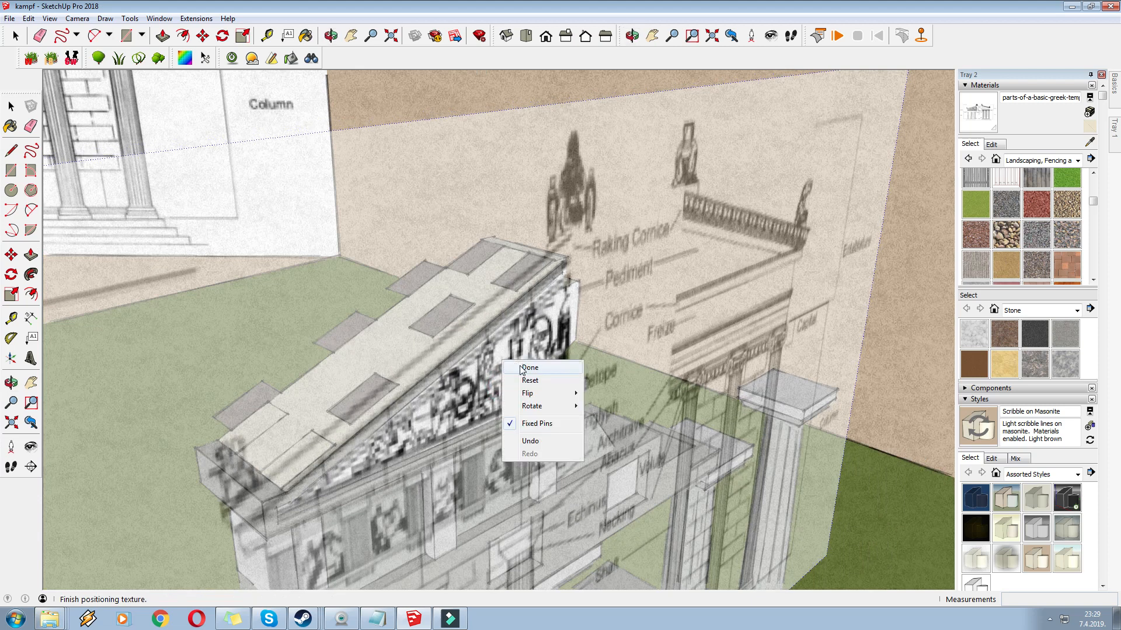
left_click(516, 367)
Make the texture on the pediment's triangular front face a unique texture
scroll(465, 305, "down", 4)
middle_click_drag(464, 315, 448, 335)
scroll(448, 334, "up", 3)
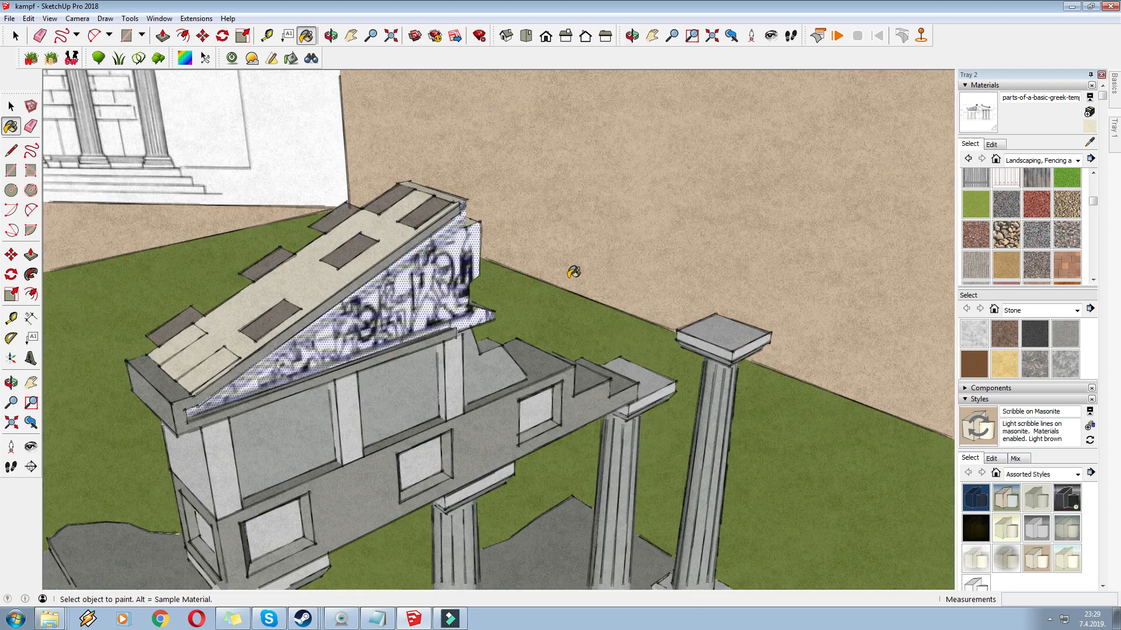
right_click(470, 276)
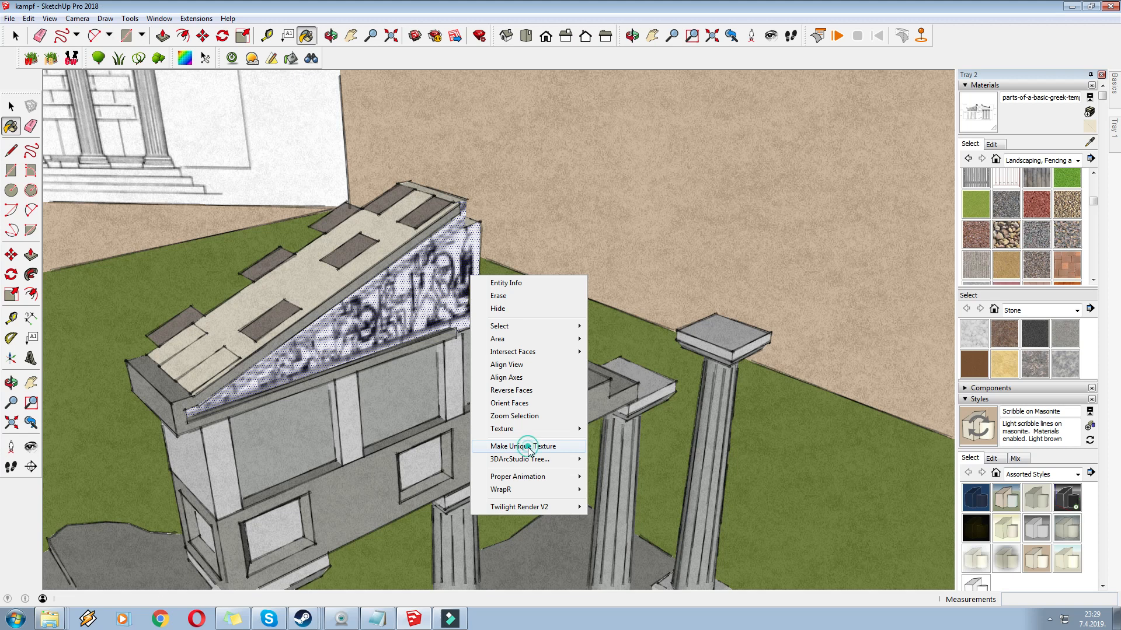
left_click(527, 447)
Sample the pediment's unique texture and match its color to the gray stone of the entablature below
left_click(1089, 142)
left_click(437, 256)
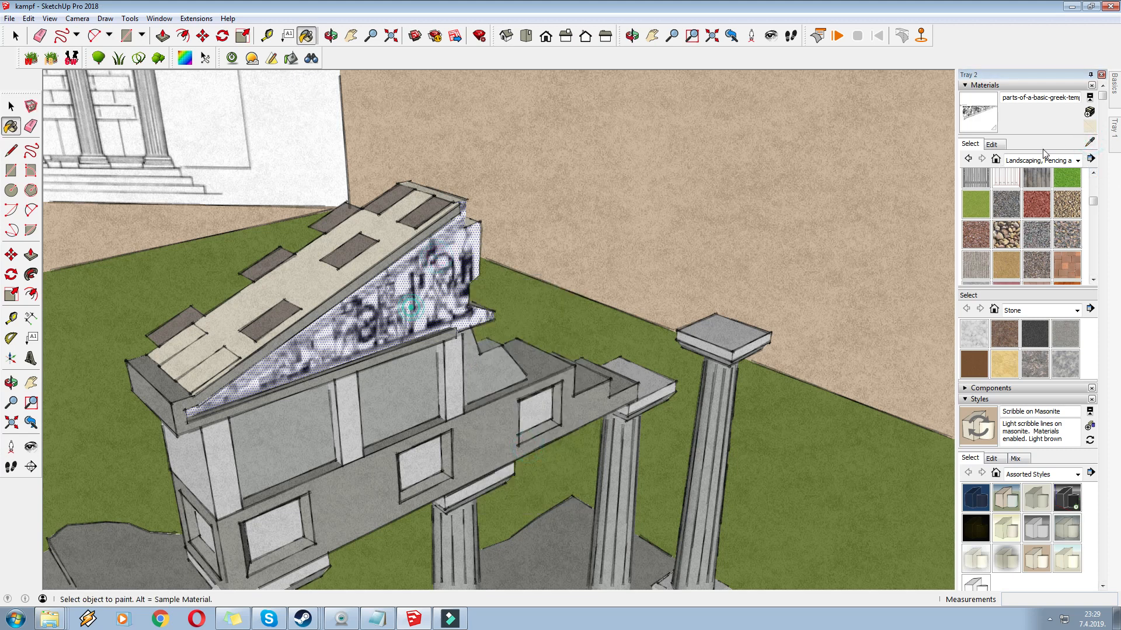
left_click(991, 144)
left_click(1064, 168)
left_click(506, 370)
Open the temple group for editing, and within it the group of the free-standing end column
scroll(551, 249, "down", 4)
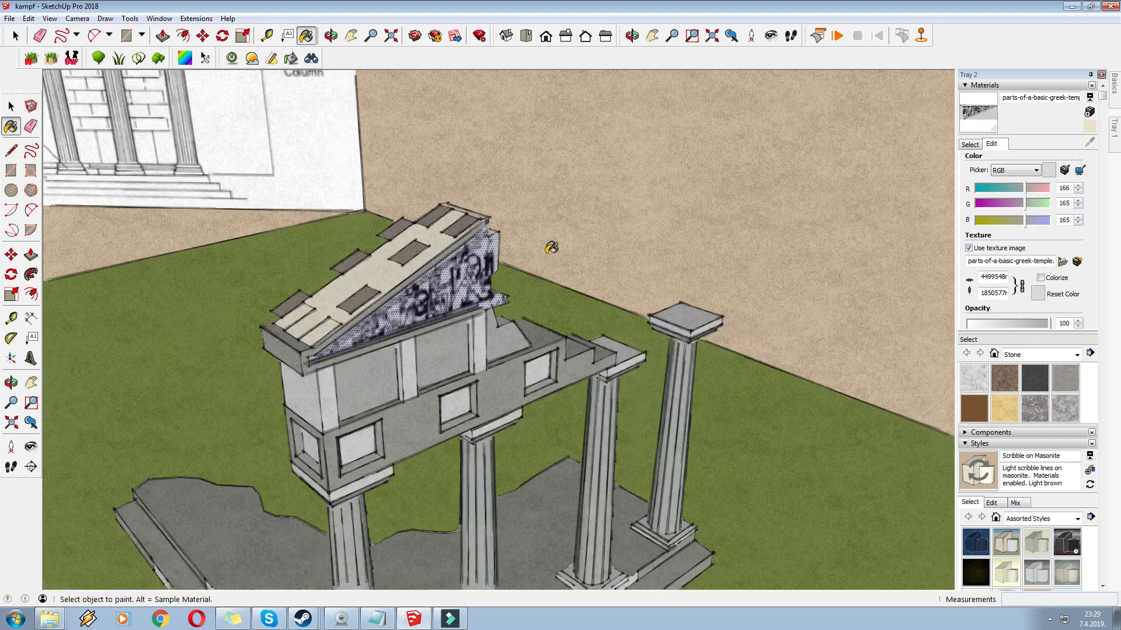
middle_click_drag(636, 233, 631, 262)
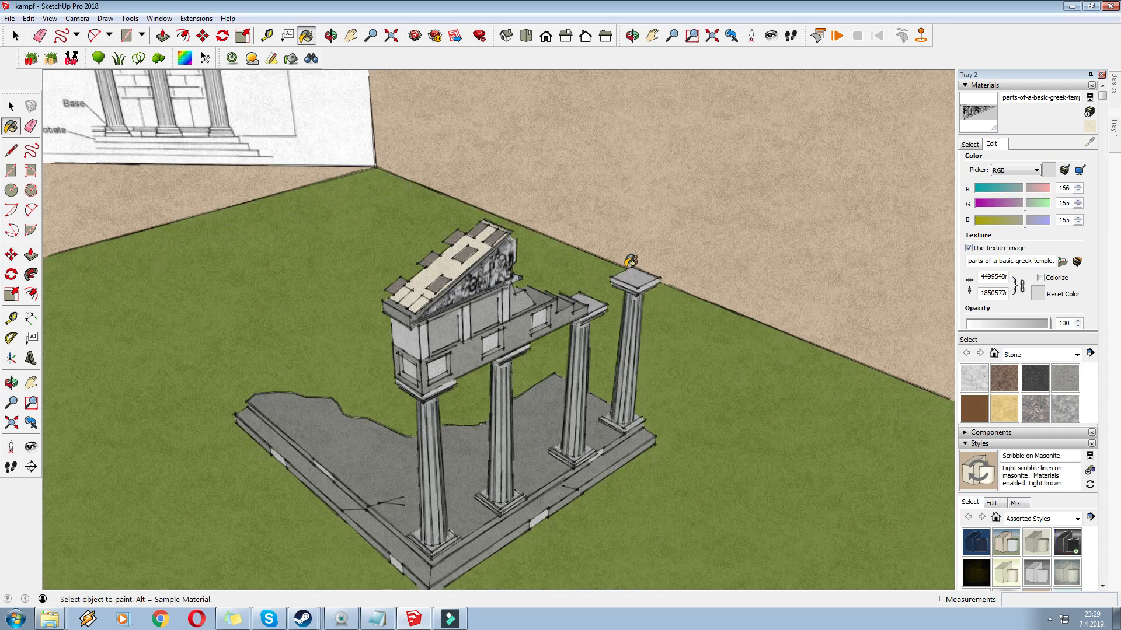
mouse_move(541, 383)
middle_mouse_down()
mouse_move(526, 319)
mouse_move(527, 380)
mouse_move(538, 375)
middle_mouse_up()
mouse_move(688, 367)
middle_mouse_down()
mouse_move(415, 392)
mouse_move(370, 376)
mouse_move(635, 383)
mouse_move(569, 308)
middle_mouse_up()
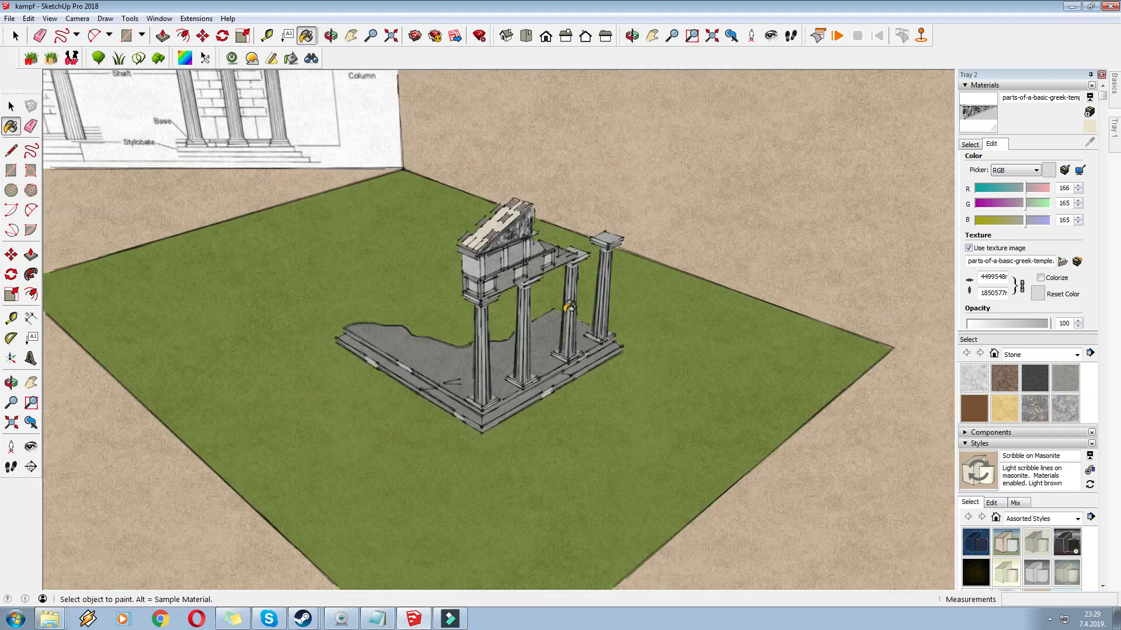
scroll(556, 324, "up", 3)
middle_click_drag(563, 353, 472, 228)
left_click(203, 37)
scroll(586, 288, "up", 1)
right_click(586, 289)
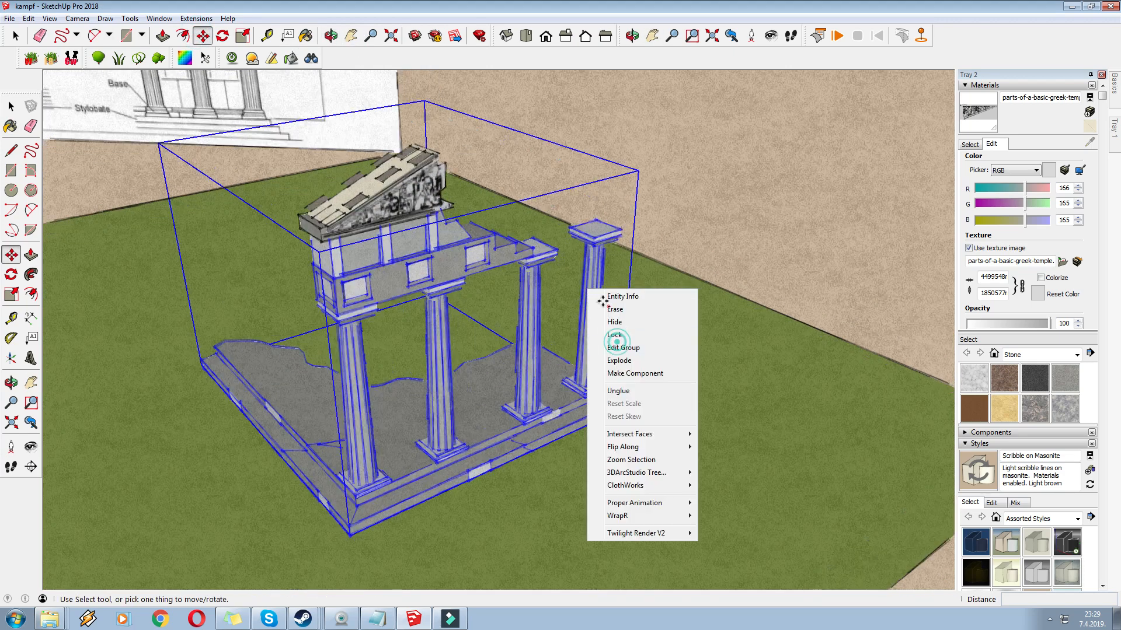
left_click(619, 347)
right_click(593, 276)
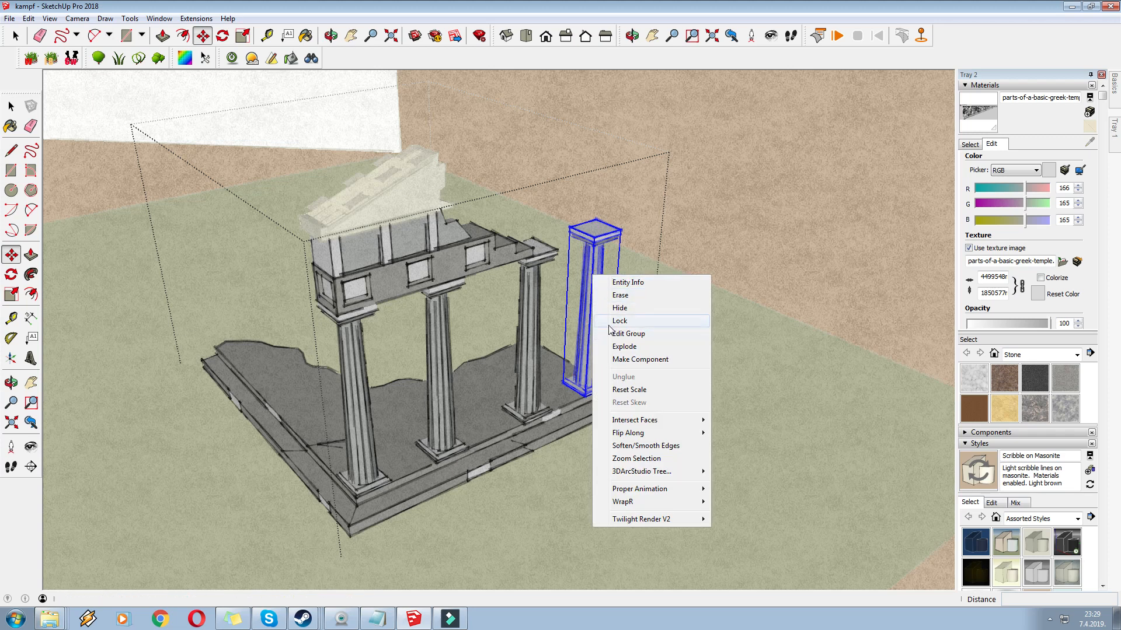
left_click(622, 333)
Draw a rectangle about 5965000 by 5505000 mm on the ground beside the end column and group it
left_click(351, 36)
left_click_drag(790, 360, 520, 257)
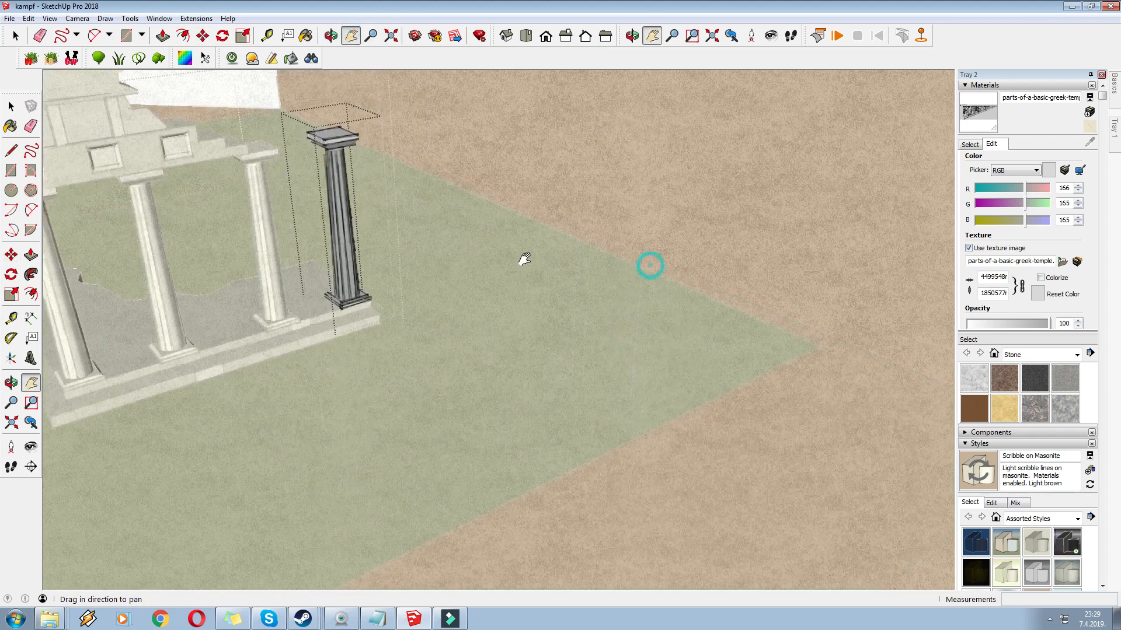
left_click_drag(562, 330, 638, 385)
key("r")
left_click(529, 299)
left_click(708, 308)
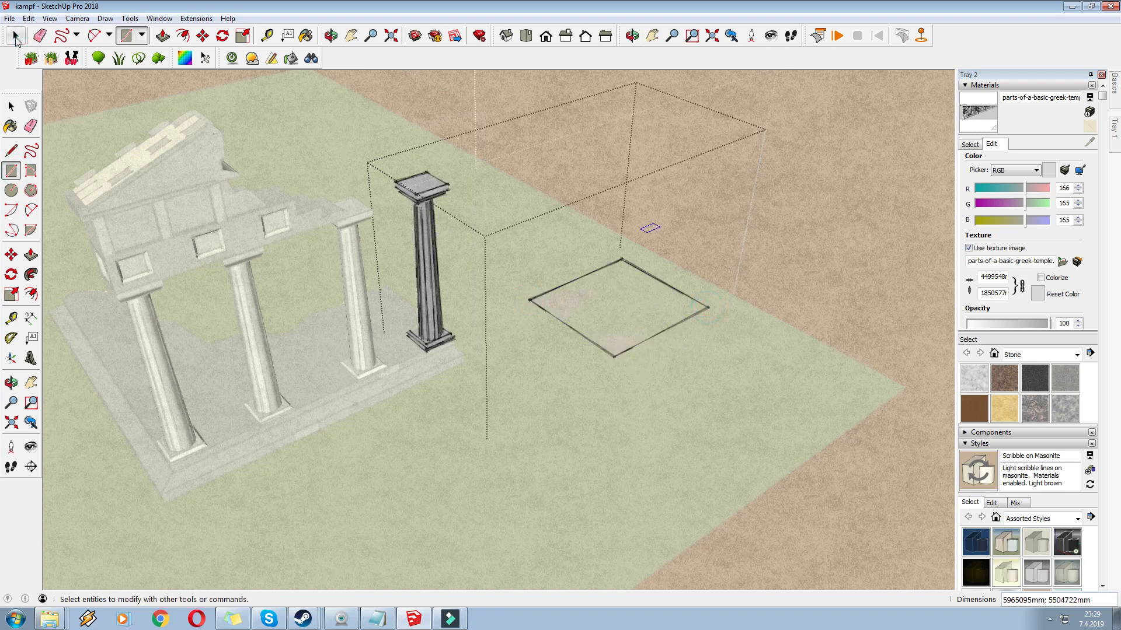
left_click(15, 38)
left_click(622, 318)
right_click(625, 317)
left_click(645, 415)
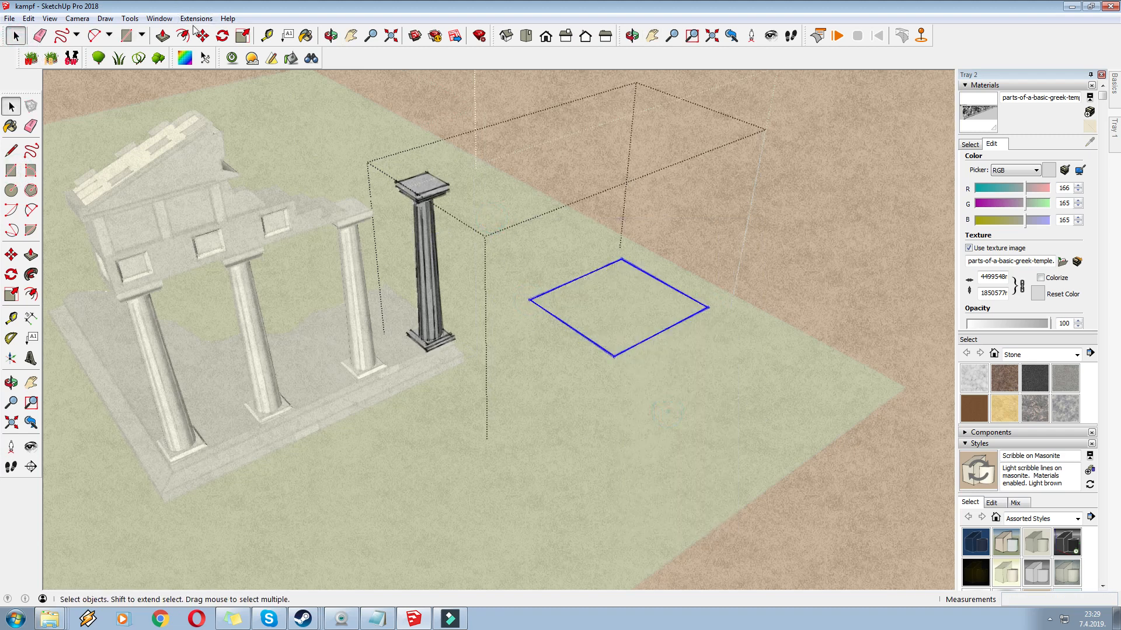
Tilt the grouped rectangle and move it so it cuts across the middle of the end column's shaft
left_click(201, 35)
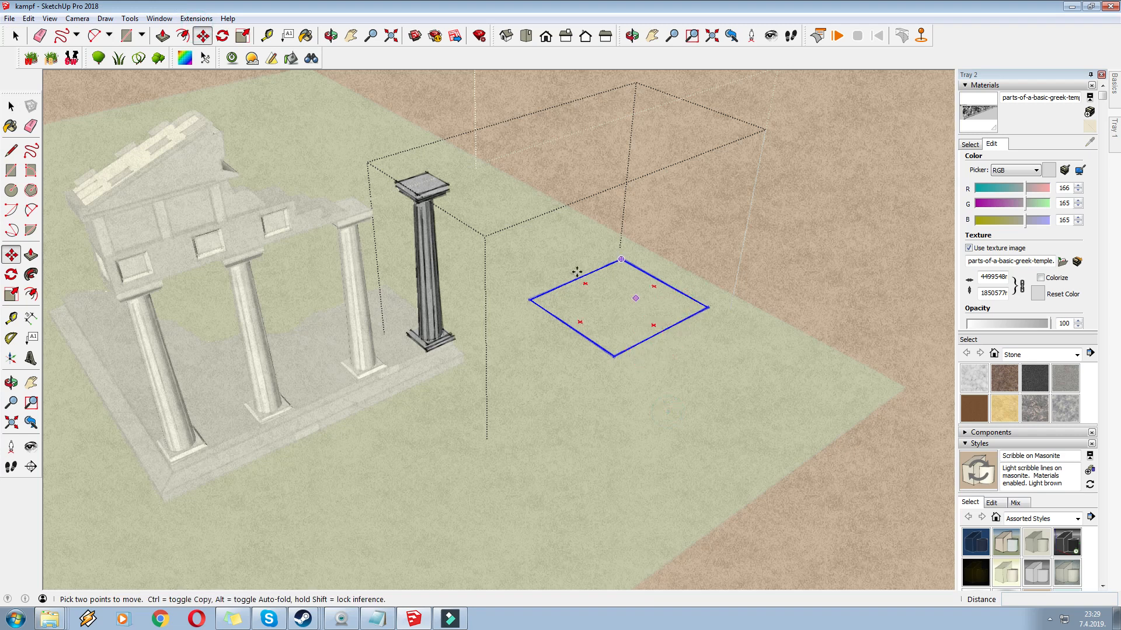
left_click(653, 325)
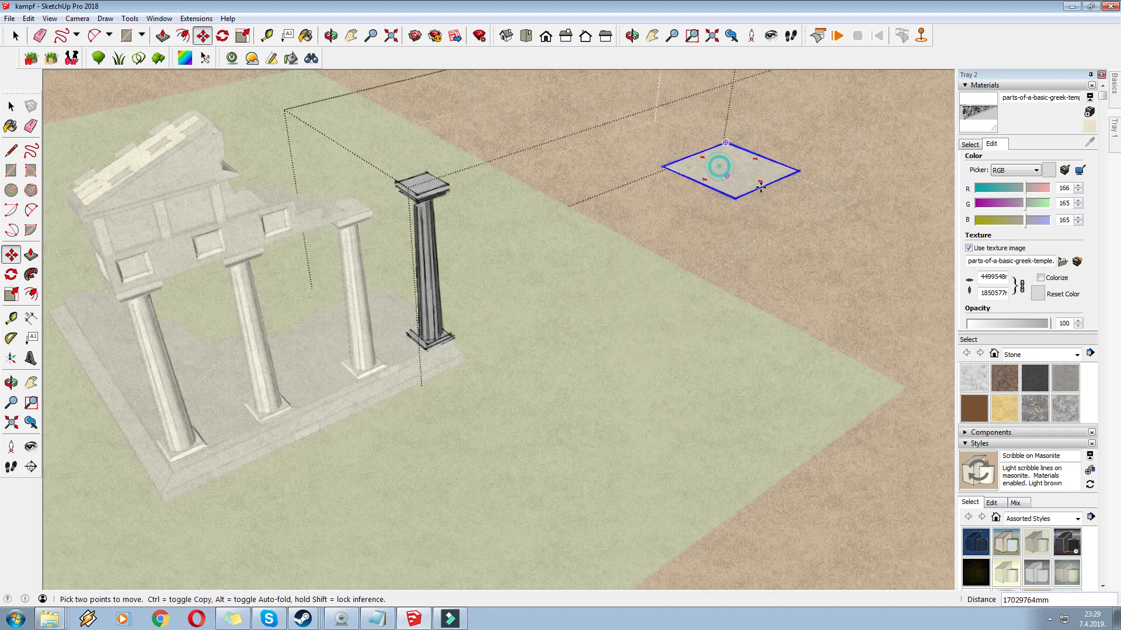
left_click(796, 173)
left_click(792, 180)
left_click(731, 169)
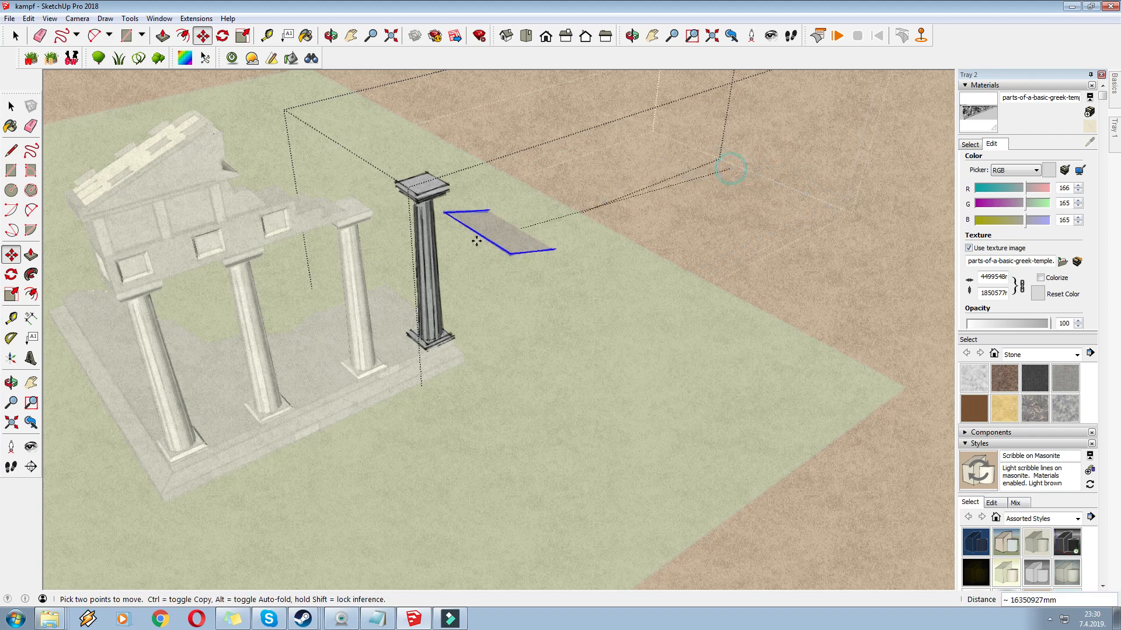
left_click(371, 269)
Intersect the slanted rectangle with the end column's faces and delete the rectangle
scroll(371, 269, "up", 2)
scroll(385, 265, "up", 2)
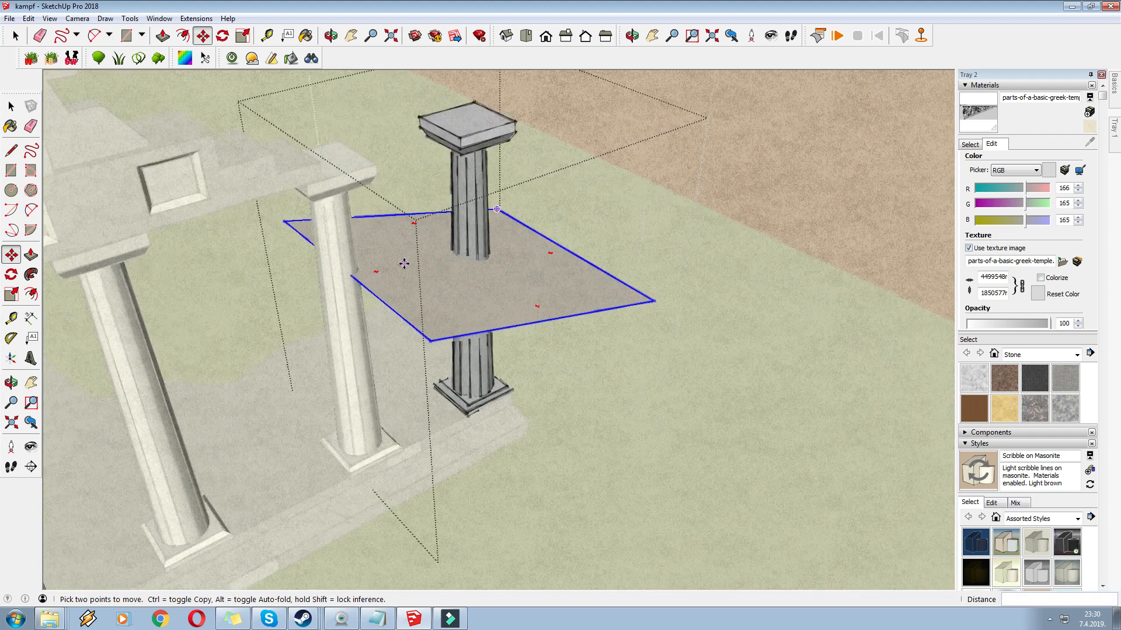
right_click(402, 261)
mouse_move(466, 408)
left_click(558, 418)
key("Delete")
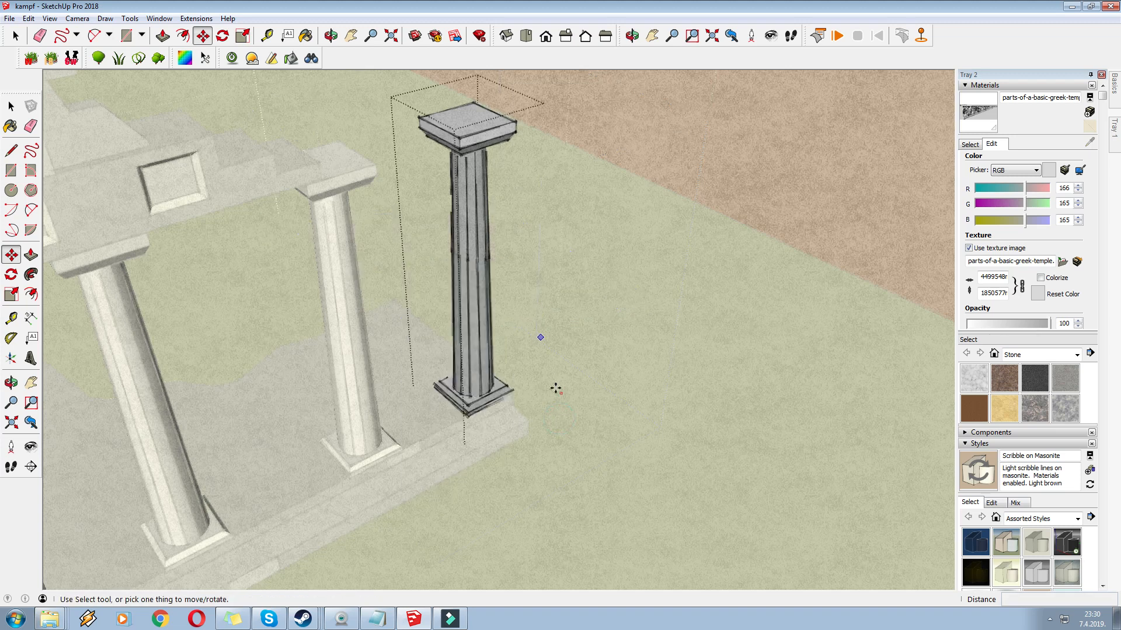
Make separate groups of the end column's lower part with the base and its upper part with the capital
scroll(479, 263, "up", 1)
scroll(588, 422, "down", 1)
key("space")
left_click(469, 312)
right_click(468, 311)
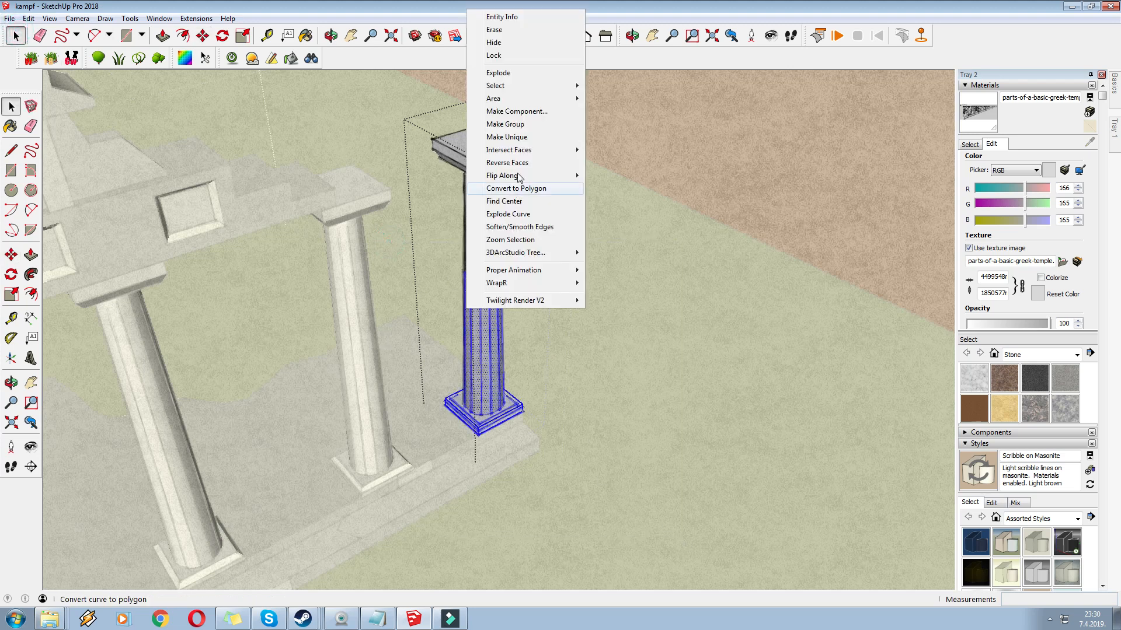
left_click(519, 123)
left_click_drag(596, 298, 586, 283)
right_click(503, 200)
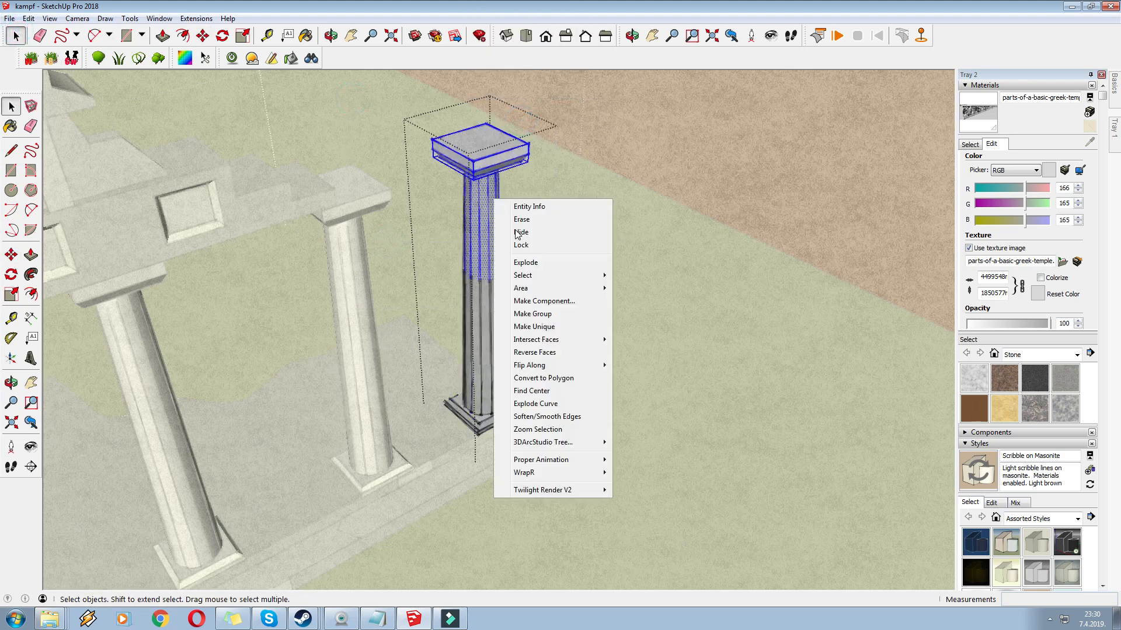
left_click(524, 323)
Rotate the column's upper piece so it lies nearly horizontal with the capital at the far end
left_click(211, 37)
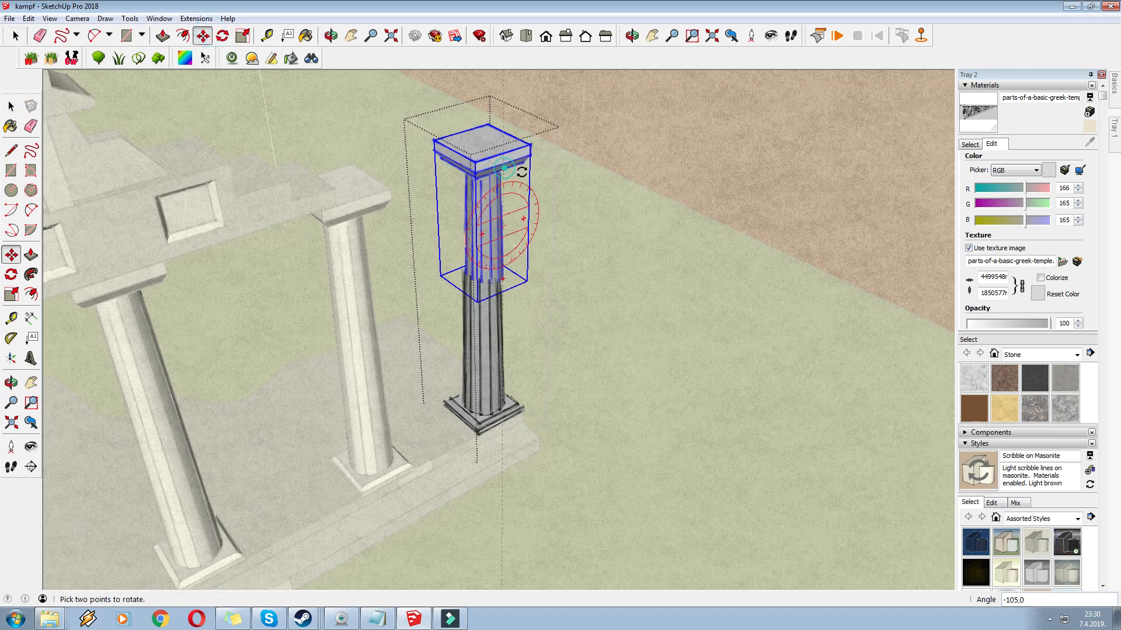
left_click(521, 217)
left_click(543, 215)
Open the upper column piece for editing and close its hollow broken end with a line along the rim
scroll(409, 231, "up", 4)
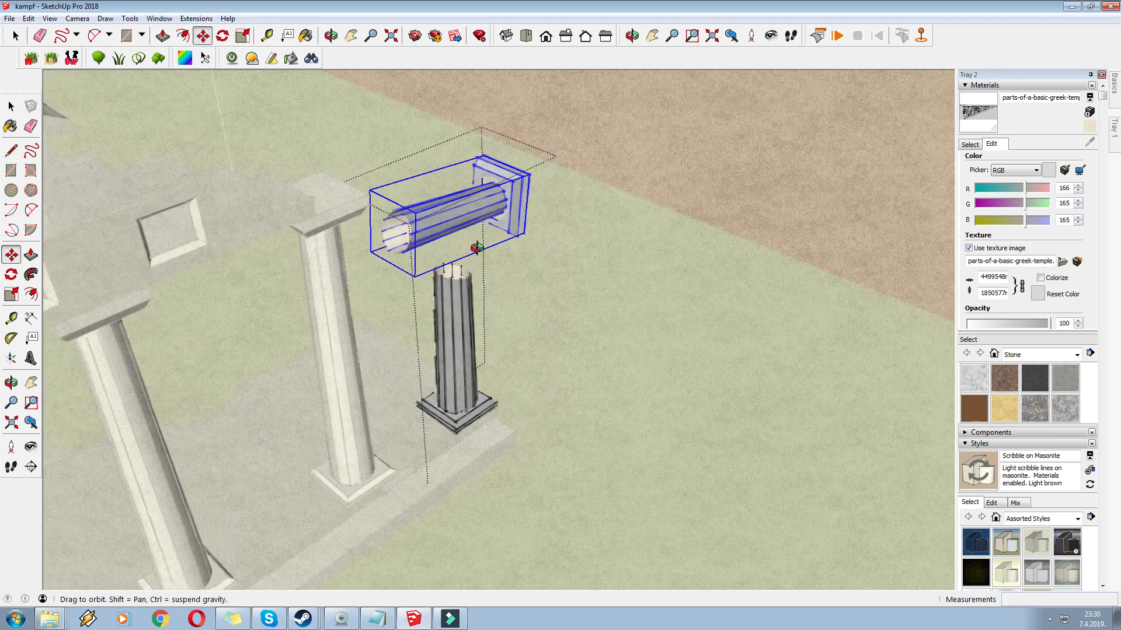
right_click(429, 221)
left_click(471, 281)
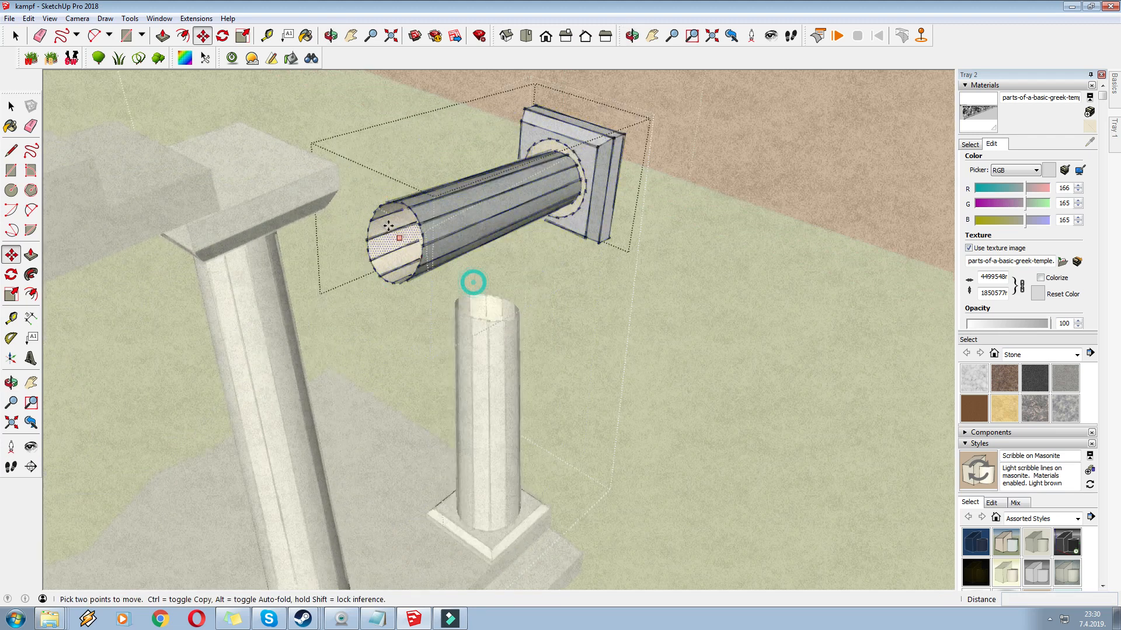
scroll(403, 209, "up", 3)
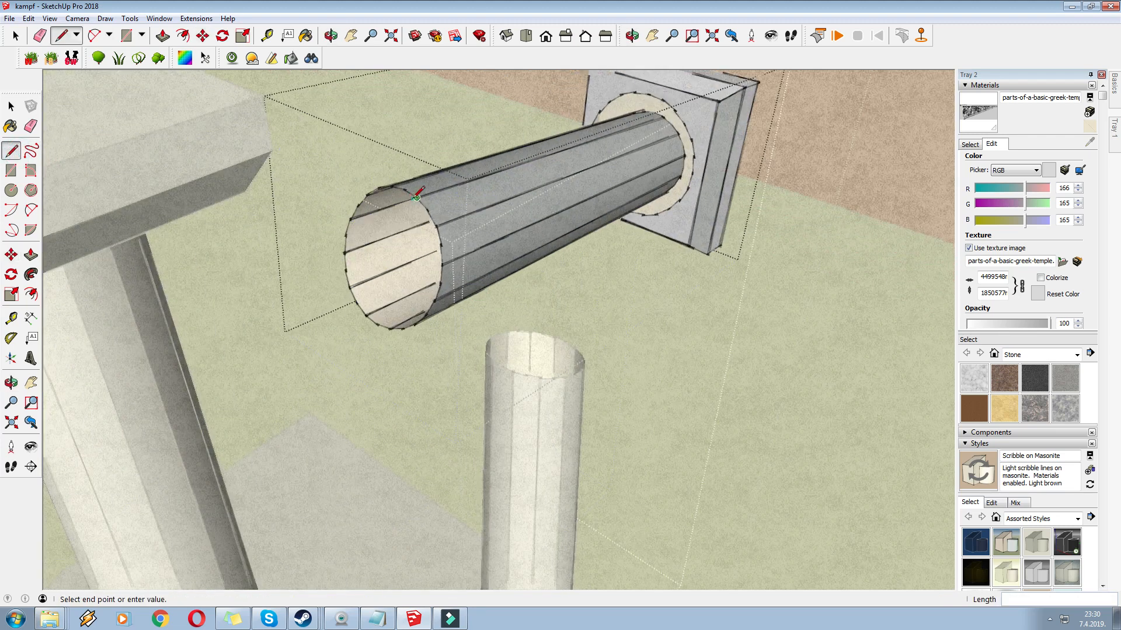
left_click(435, 226)
scroll(435, 226, "up", 2)
right_click(417, 230)
Offset the broken end's outline inward to form a small inner ellipse on the upper column piece
left_click(37, 295)
left_click(382, 275)
left_click(436, 280)
scroll(572, 218, "down", 1)
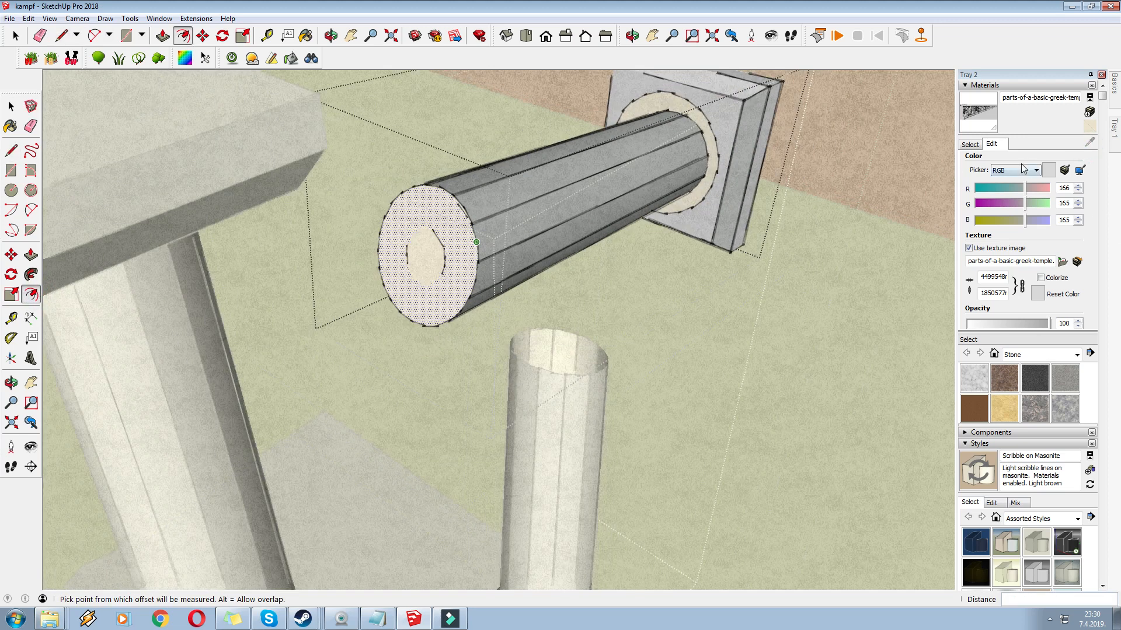
Paint the broken end's inner ellipse Granite Dark Gray and its outer ring Granite Light Gray, then close the group
left_click(969, 144)
left_click(1034, 260)
left_click(1032, 332)
left_click(431, 248)
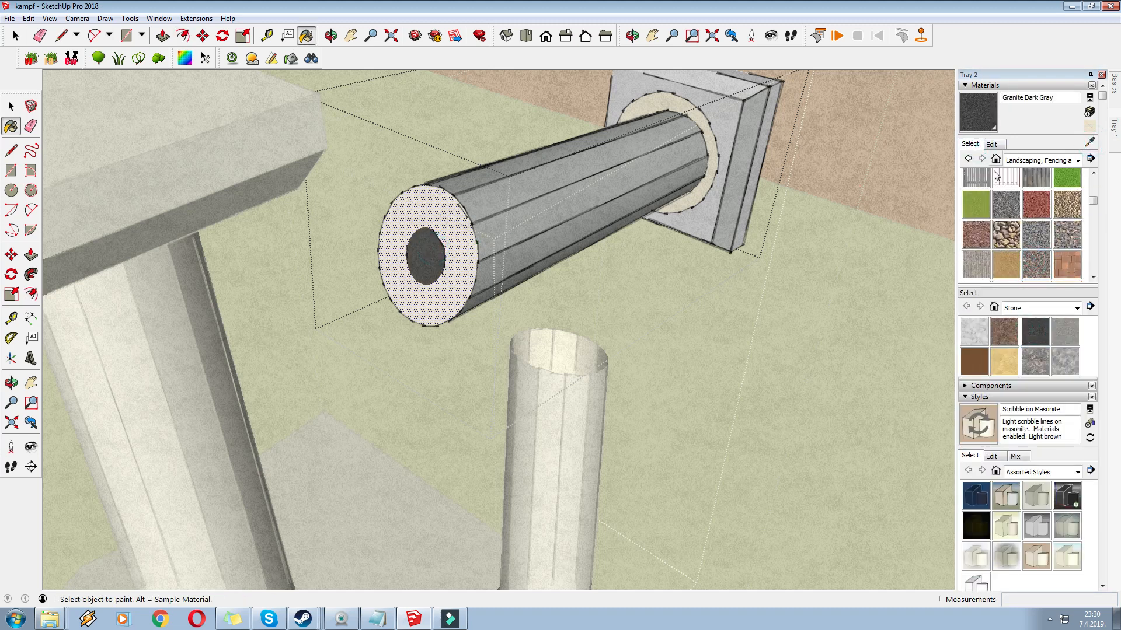
left_click(1067, 334)
left_click(429, 212)
scroll(429, 212, "down", 1)
right_click(430, 144)
left_click(463, 149)
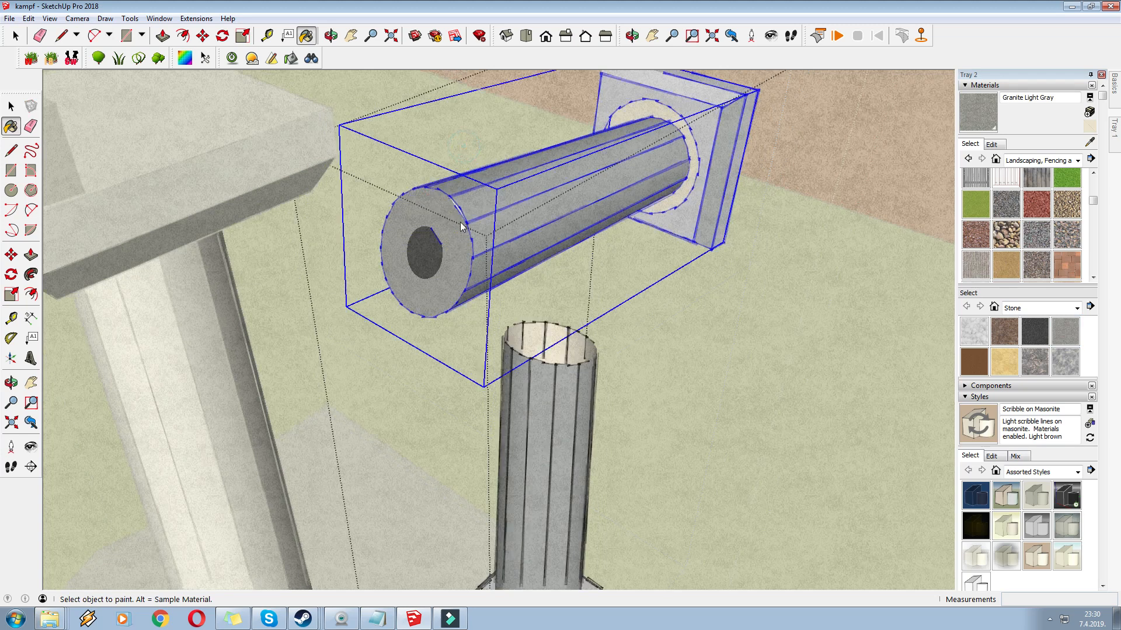
Move the broken upper column piece down to lie beside the base of the standing column stump
left_click(204, 37)
scroll(438, 296, "down", 1)
left_click(431, 310)
scroll(289, 125, "down", 2)
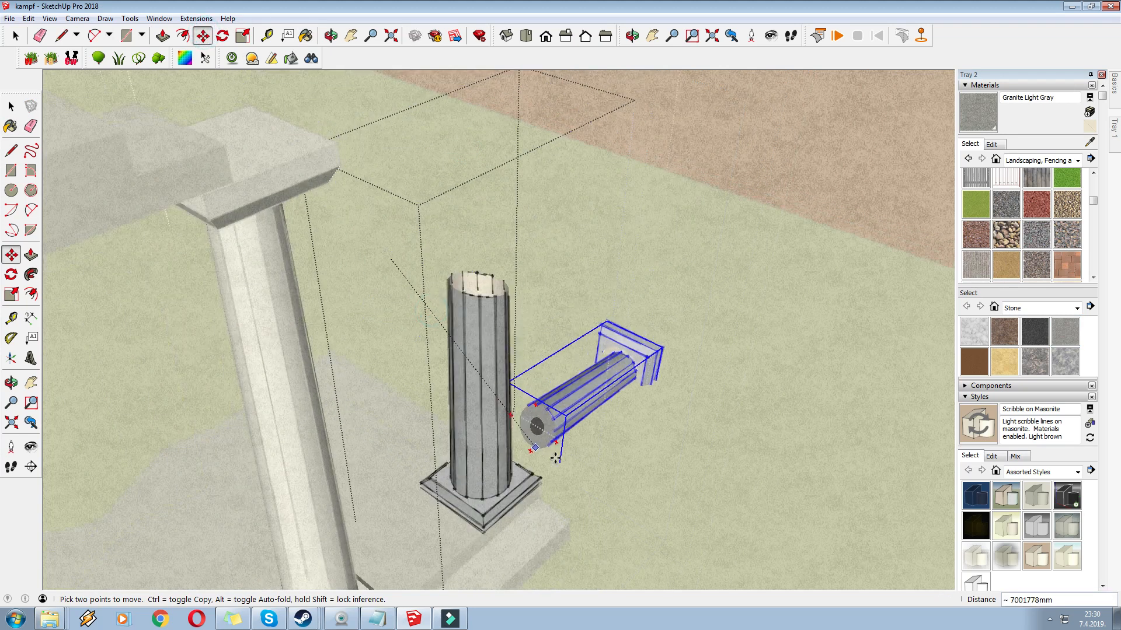
left_click(563, 464)
middle_click_drag(575, 467, 523, 401)
left_click(450, 467)
key("ctrl")
key("Delete")
Open the standing column stump for editing and close its hollow top with a line along the rim
middle_click_drag(399, 268, 382, 330)
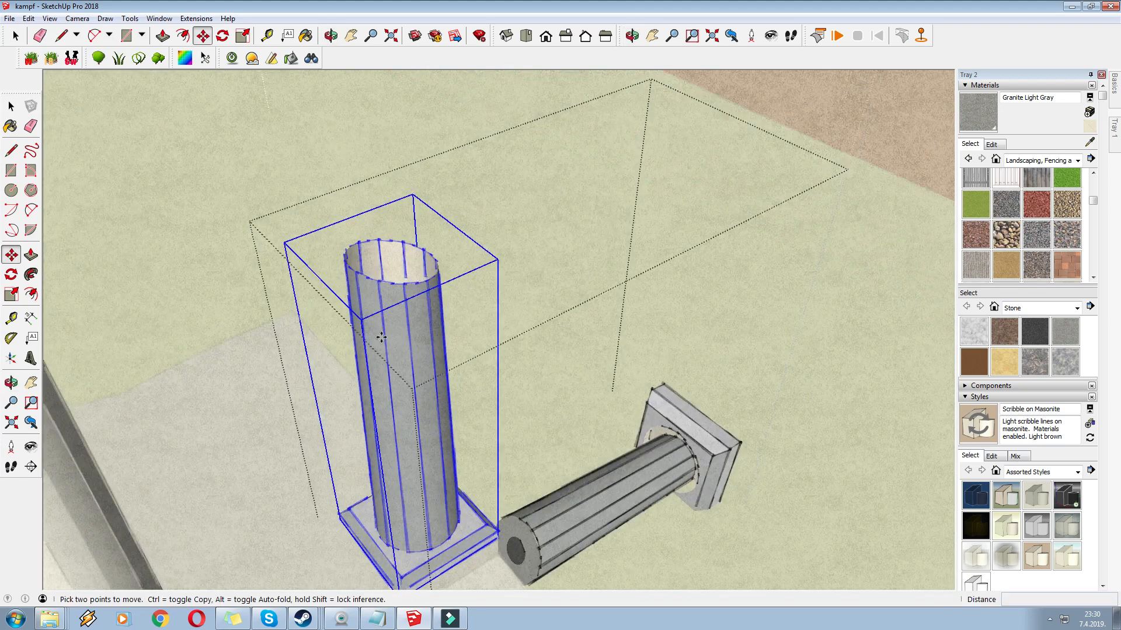
right_click(383, 327)
left_click(420, 385)
left_click(11, 150)
scroll(501, 201, "up", 5)
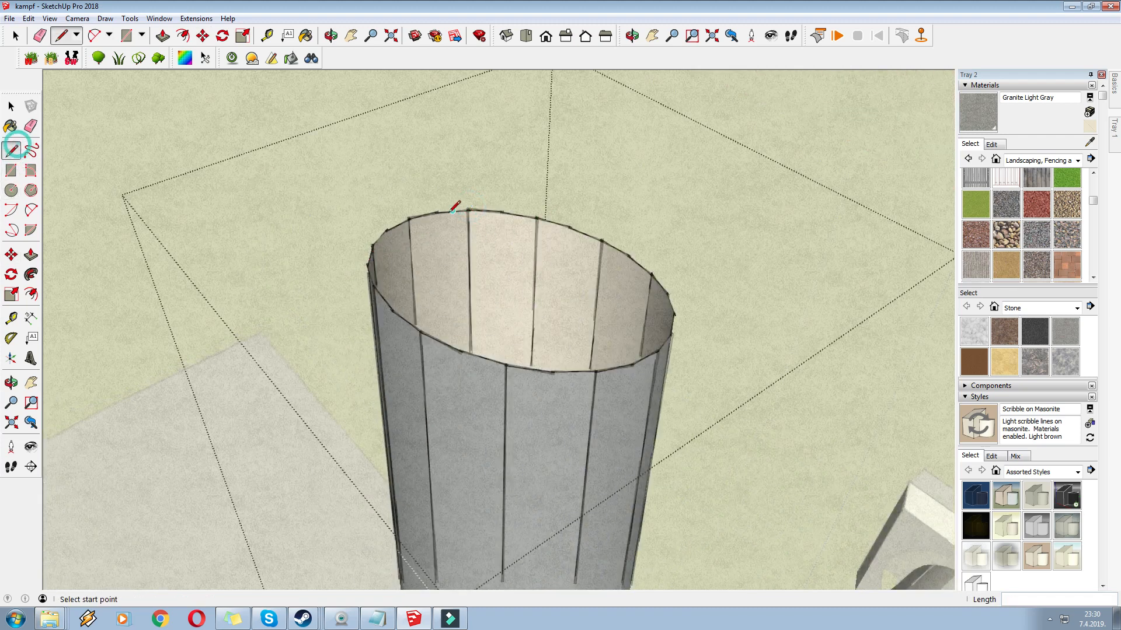
left_click(502, 211)
Offset the outline of the stump's slanted top face inward to form a small inner ellipse
left_click(31, 294)
left_click(549, 304)
left_click(557, 314)
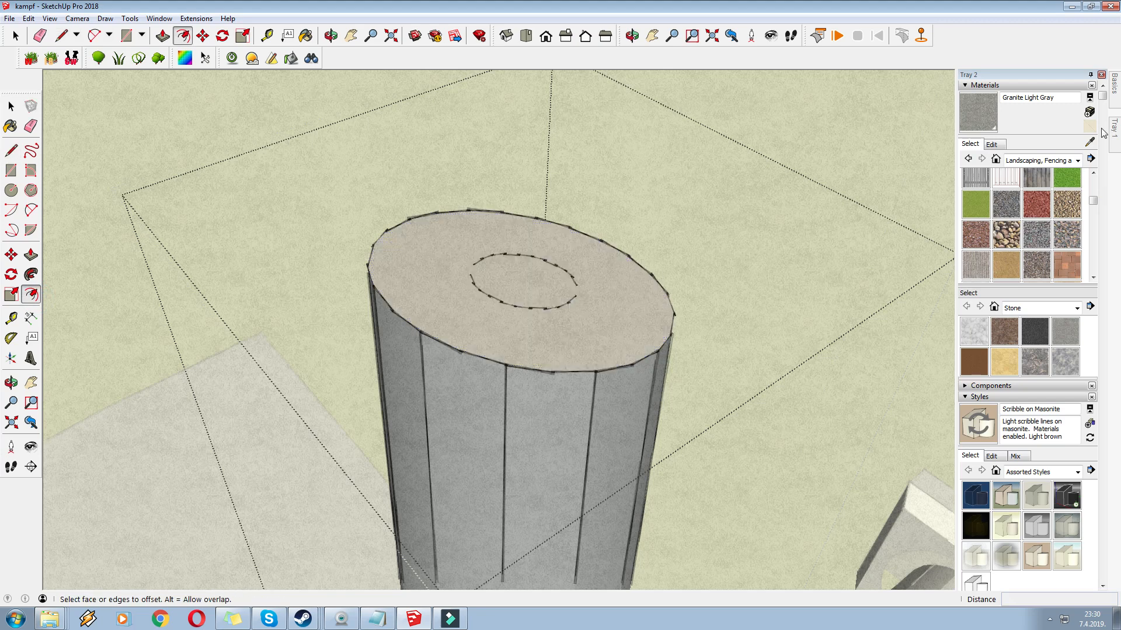
Paint the small inner ellipse on the stump's slanted top Granite Dark Gray and close the group
left_click(1035, 331)
left_click(531, 283)
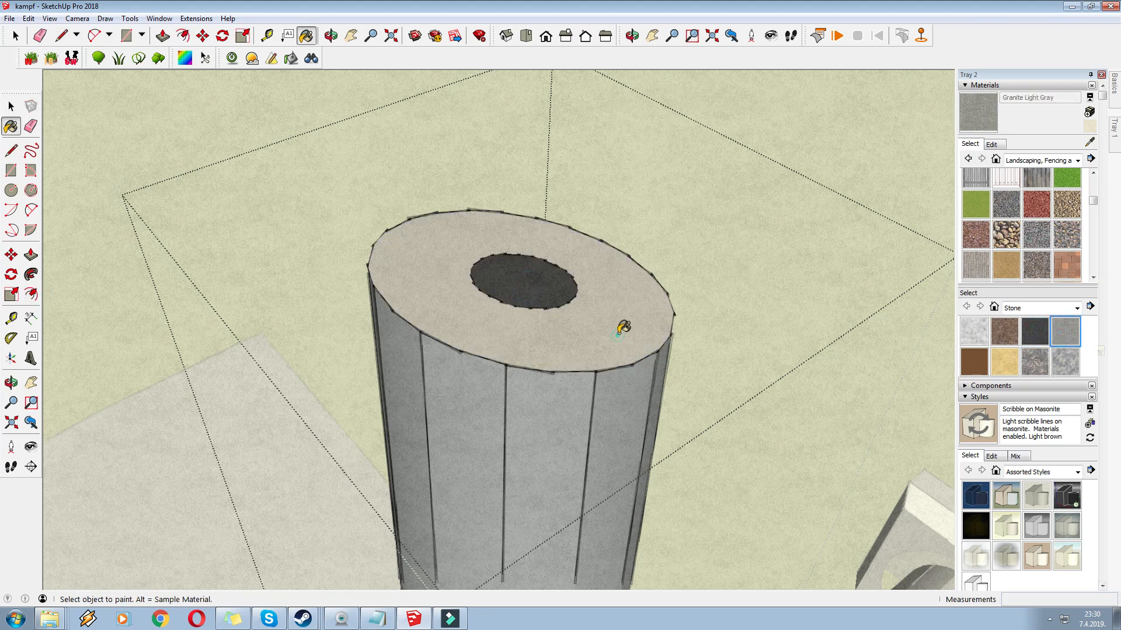
scroll(642, 280, "down", 5)
scroll(671, 219, "down", 2)
right_click(684, 214)
left_click(702, 221)
Copy the broken column with its fallen upper piece to the platform's opposite corner and rotate the copy
scroll(701, 221, "down", 4)
mouse_move(699, 221)
middle_mouse_down()
mouse_move(686, 240)
mouse_move(694, 231)
middle_mouse_up()
left_click(695, 231)
left_click(203, 36)
left_click(806, 470)
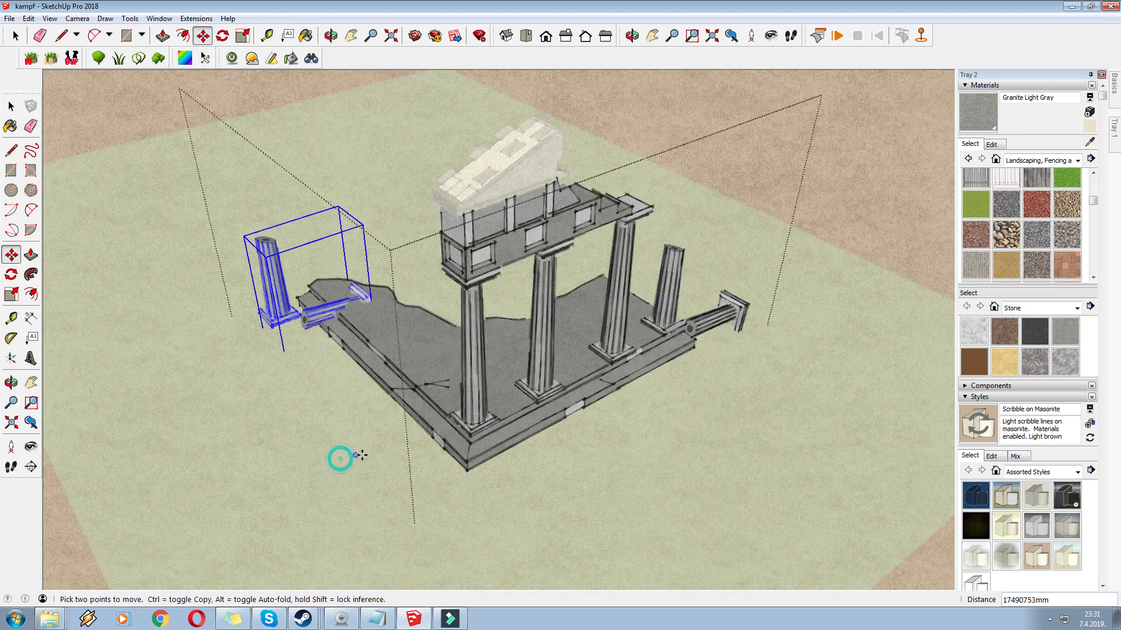
left_click(340, 219)
left_click(286, 215)
Move the copied broken column so its base stands on the platform's far corner
scroll(318, 344, "up", 2)
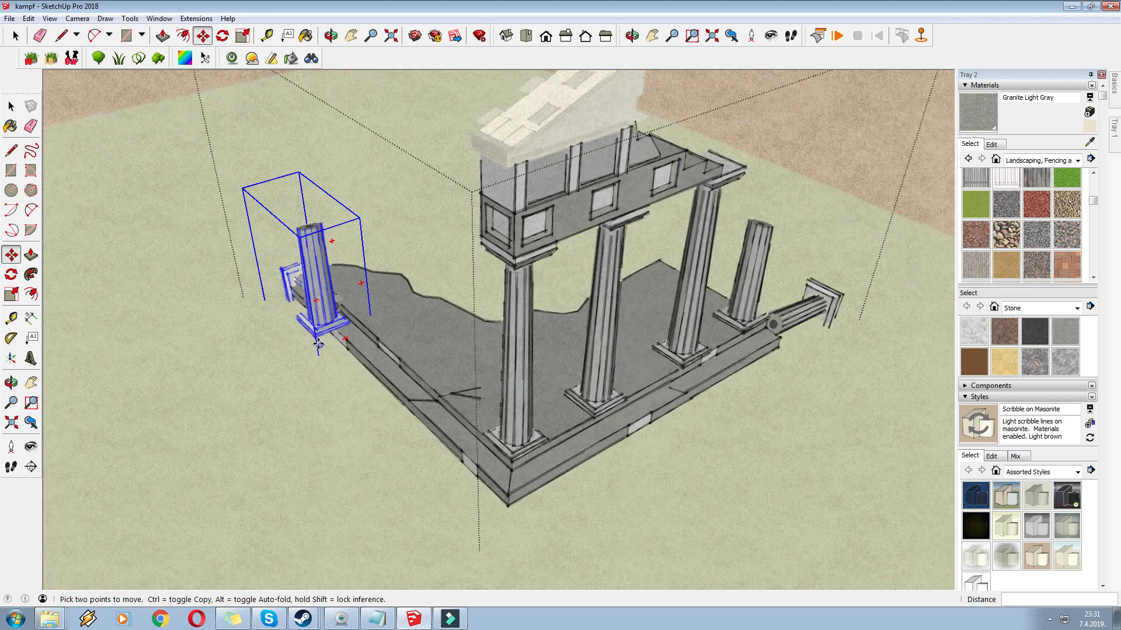
scroll(318, 345, "up", 3)
left_click(313, 333)
left_click(402, 300)
middle_click_drag(438, 304, 388, 308)
scroll(388, 308, "down", 5)
middle_click_drag(293, 320, 593, 298)
Open the full column next to the original stump for editing, then draw a rectangle beside it and make the rectangle a group
right_click(679, 269)
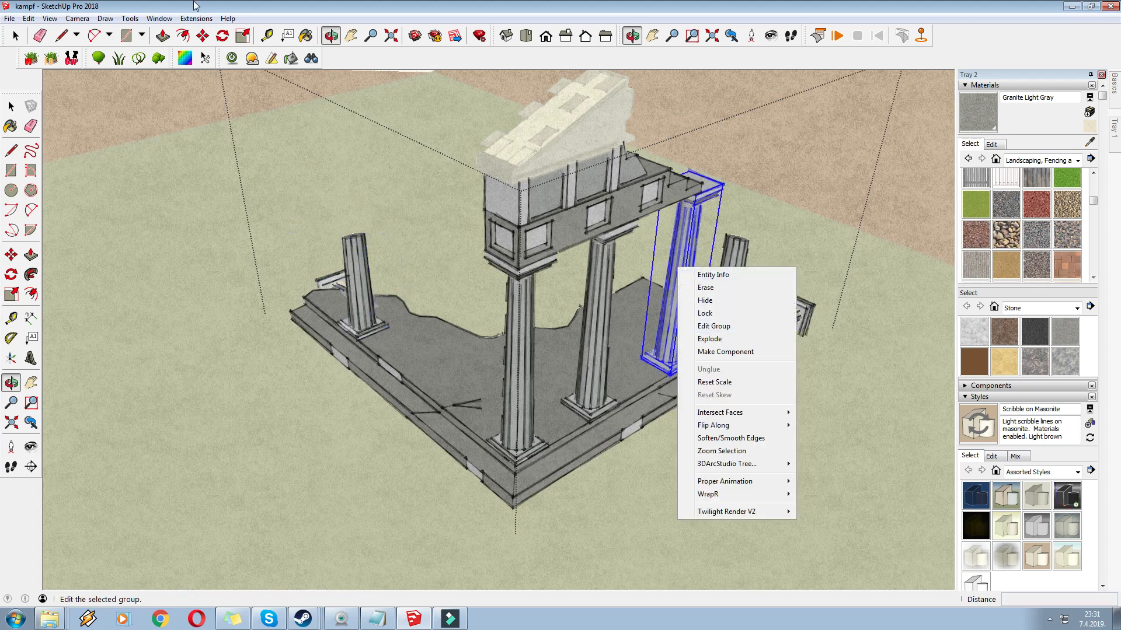
left_click(721, 326)
middle_click_drag(721, 327, 561, 256)
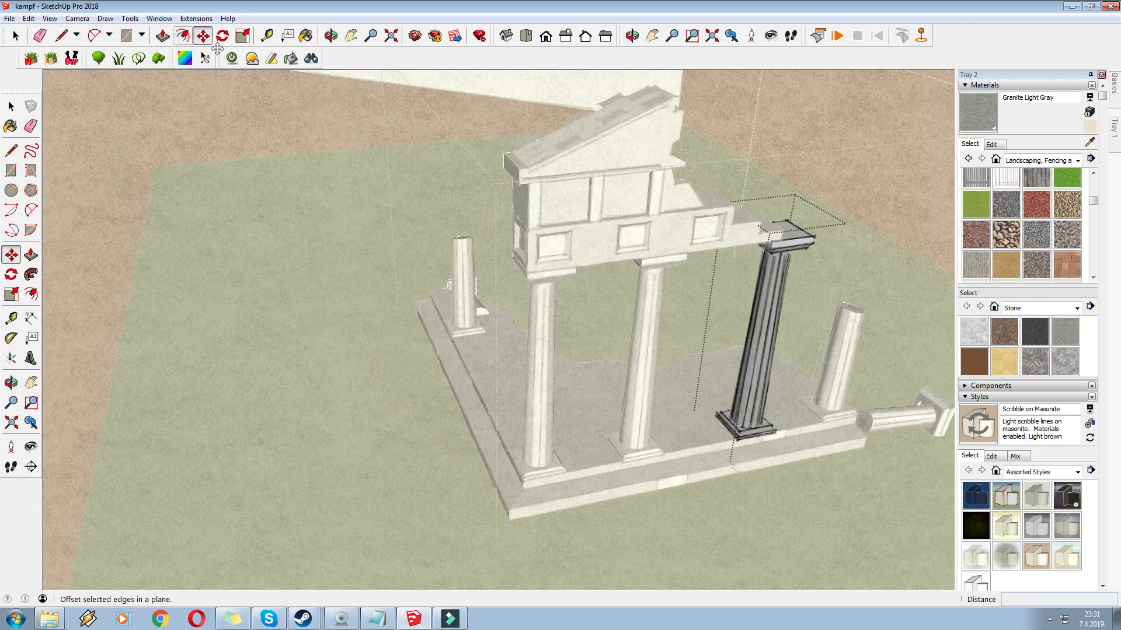
left_click(12, 170)
scroll(456, 308, "down", 4)
scroll(444, 291, "up", 1)
left_click(430, 280)
left_click(542, 304)
left_click(13, 36)
double_click(525, 301)
right_click(537, 299)
left_click(577, 405)
Move the rectangle group up so it cuts through the column shaft and intersect its faces with context
left_click(203, 36)
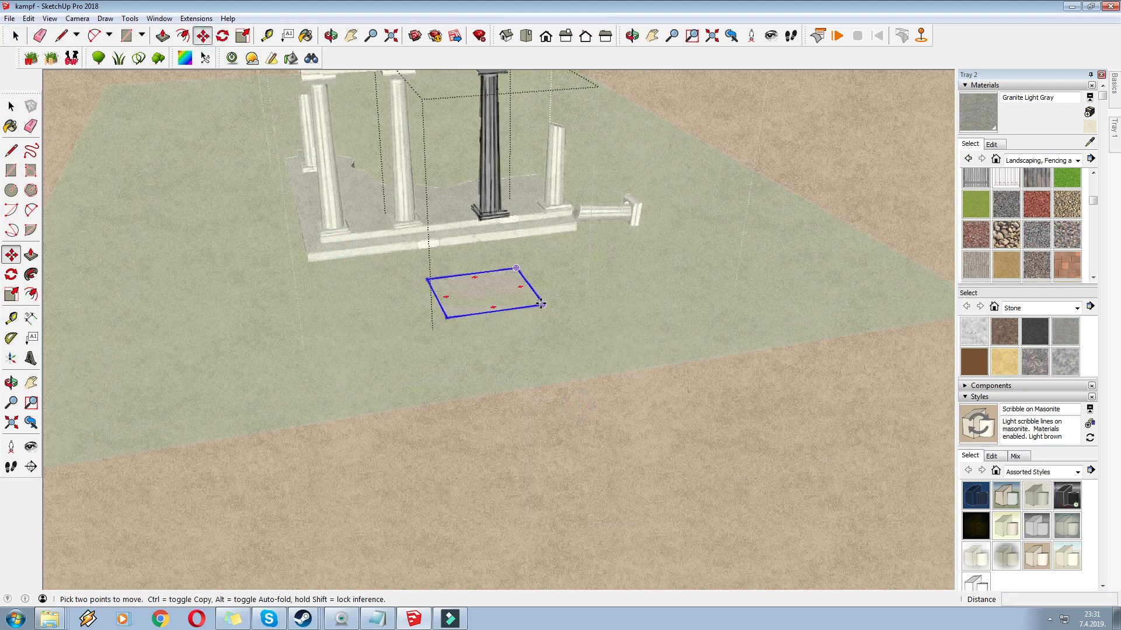
left_click(541, 304)
scroll(460, 135, "up", 3)
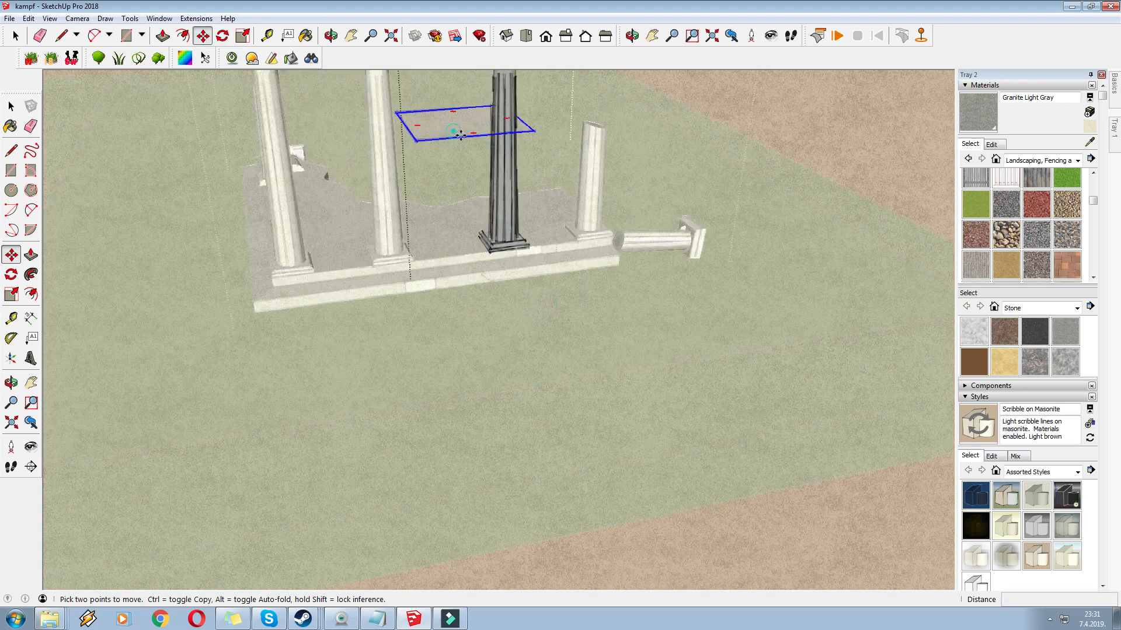
right_click(458, 139)
left_click(527, 286)
left_click(591, 299)
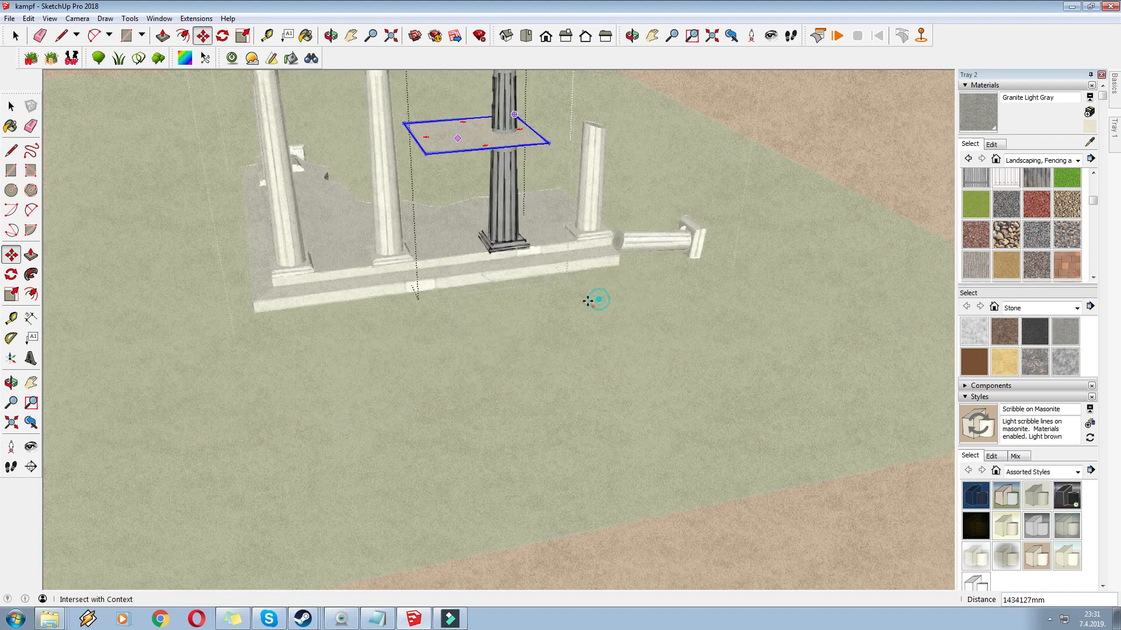
Copy the cutting rectangle higher up the column shaft and intersect the copy's faces with context
scroll(526, 309, "down", 1)
middle_click_drag(525, 338, 578, 372)
scroll(484, 186, "up", 1)
key("ctrl")
left_click(485, 189)
left_click(476, 138)
right_click(492, 135)
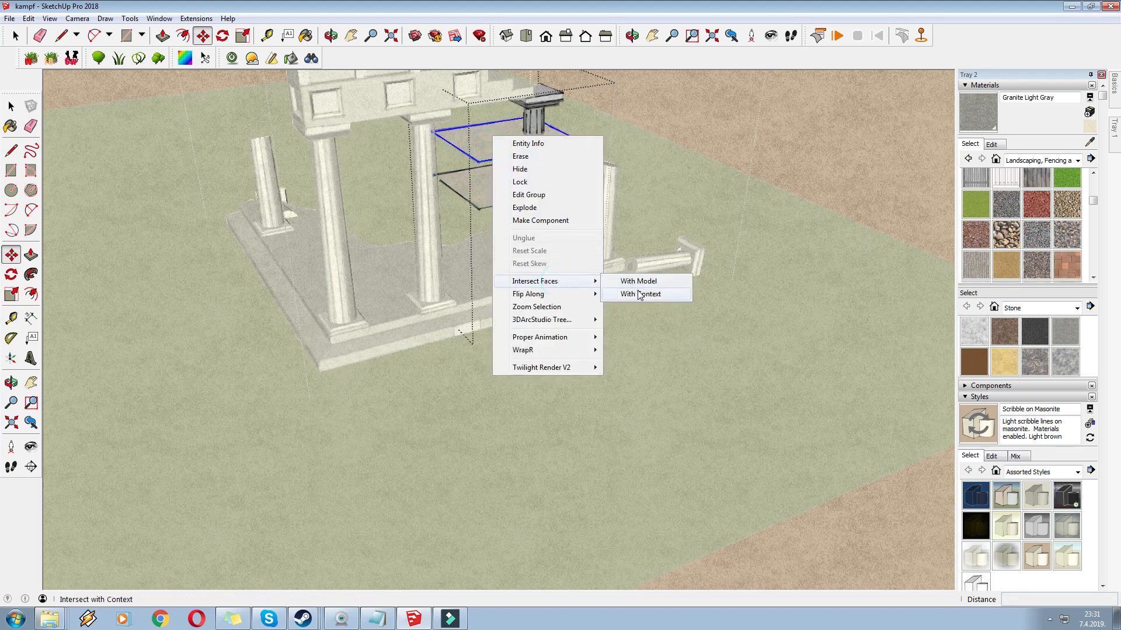
left_click(639, 296)
Delete both cutting rectangles from the column
scroll(484, 152, "up", 2)
key("Delete")
key("Delete")
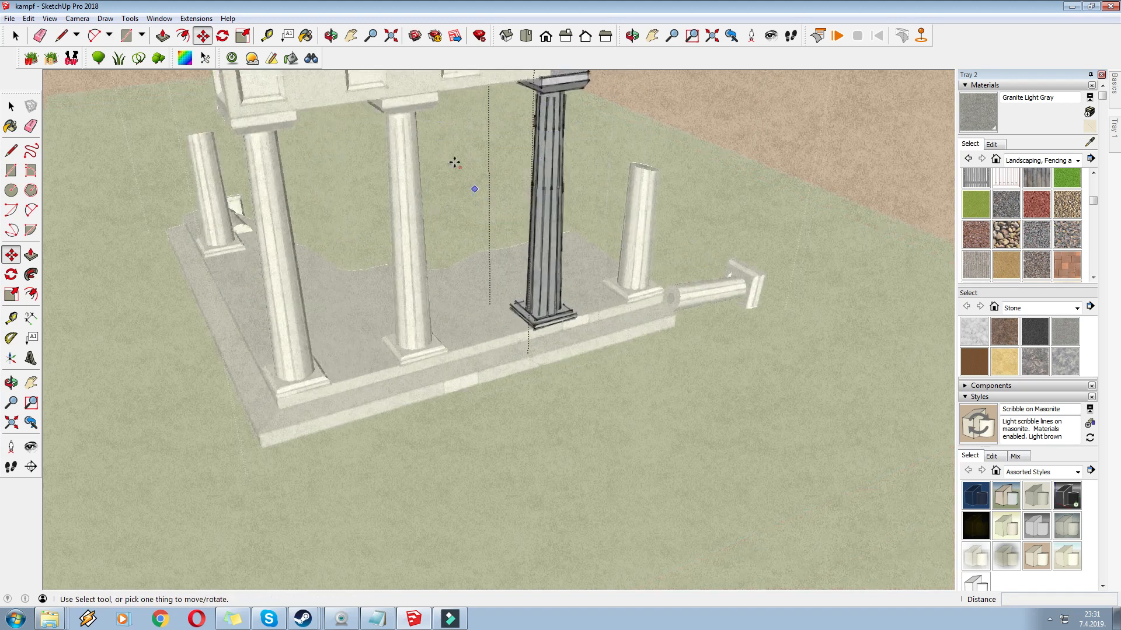
Explode the column's inner group and group the shaft section between the two intersection lines
left_click(16, 36)
left_click(537, 222)
right_click(533, 213)
left_click(577, 283)
left_click_drag(510, 103, 590, 197)
right_click(558, 148)
left_click(597, 252)
Group the column's capital together with the short shaft piece above the upper intersection line
scroll(570, 261, "down", 1)
scroll(569, 260, "down", 1)
left_click_drag(493, 100, 642, 189)
right_click(569, 134)
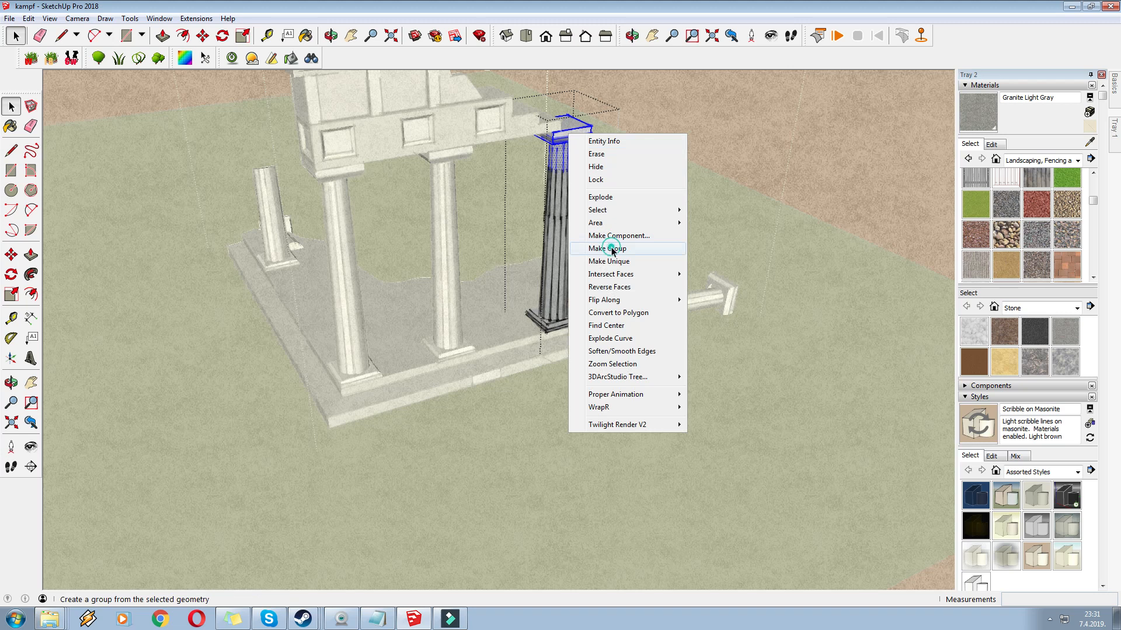
left_click(612, 250)
Rotate the capital piece onto its side and place a copy of it on the platform floor
left_click(203, 36)
scroll(547, 196, "up", 3)
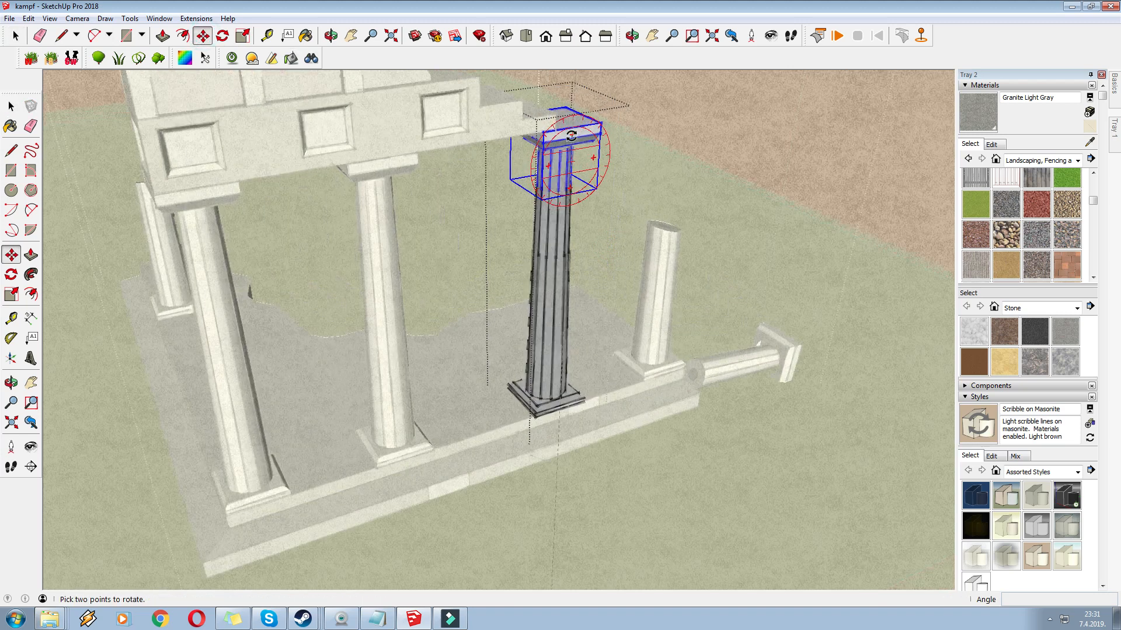
left_click(545, 161)
key("ctrl")
left_click(535, 189)
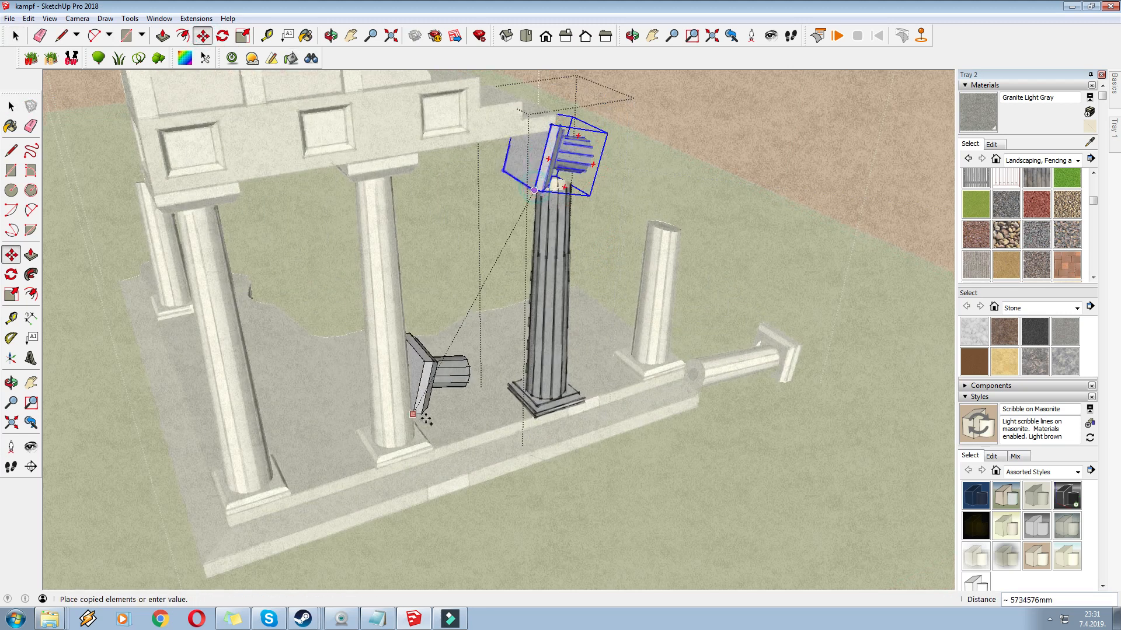
left_click(444, 419)
Delete the original capital piece from the top of the column
key("space")
left_click(533, 167)
left_click(533, 166)
left_click(590, 156)
key("Delete")
Copy the column's middle shaft section to a spot beside the standing column
scroll(549, 222, "up", 3)
key("ctrl")
left_click(554, 289)
left_click(438, 395)
Lower the copied shaft section next to the fallen capital and tilt it slightly
scroll(420, 318, "up", 3)
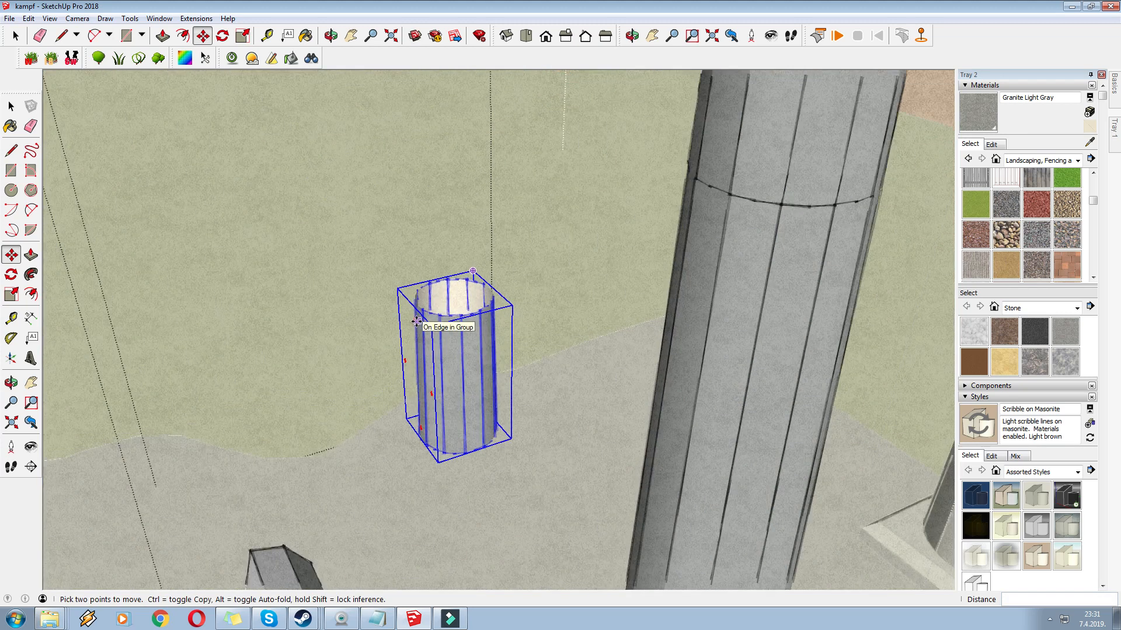
left_click(424, 328)
left_click(472, 463)
scroll(473, 464, "down", 3)
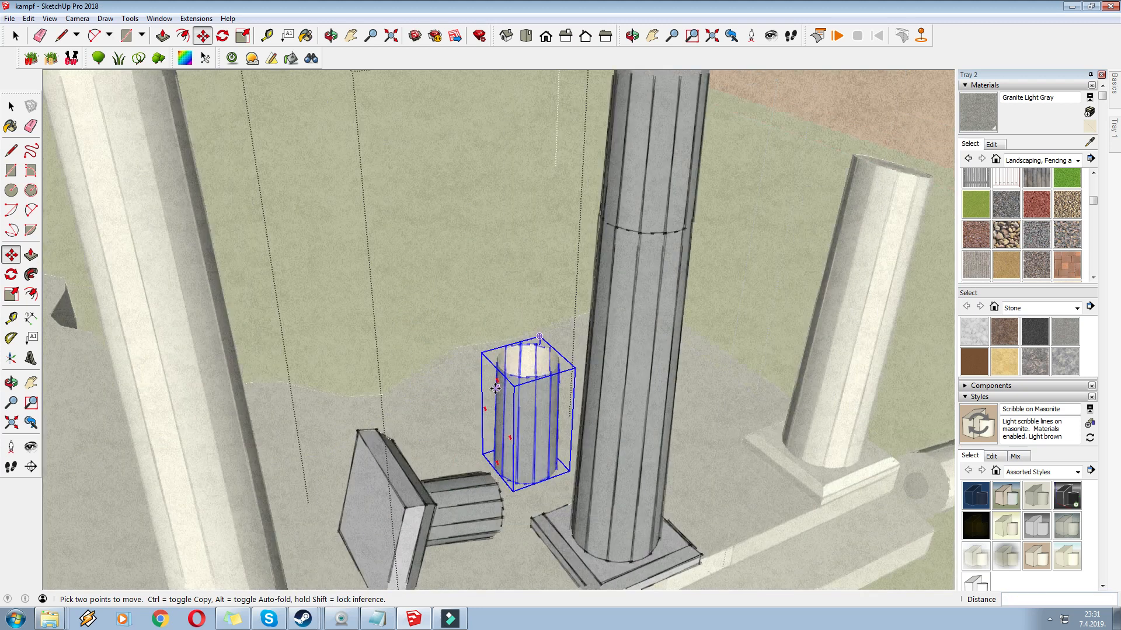
scroll(499, 382, "up", 3)
left_click(490, 366)
left_click(538, 401)
left_click(536, 417)
Open the tilted shaft section for editing and close its hollow top with a line along the rim
right_click(537, 405)
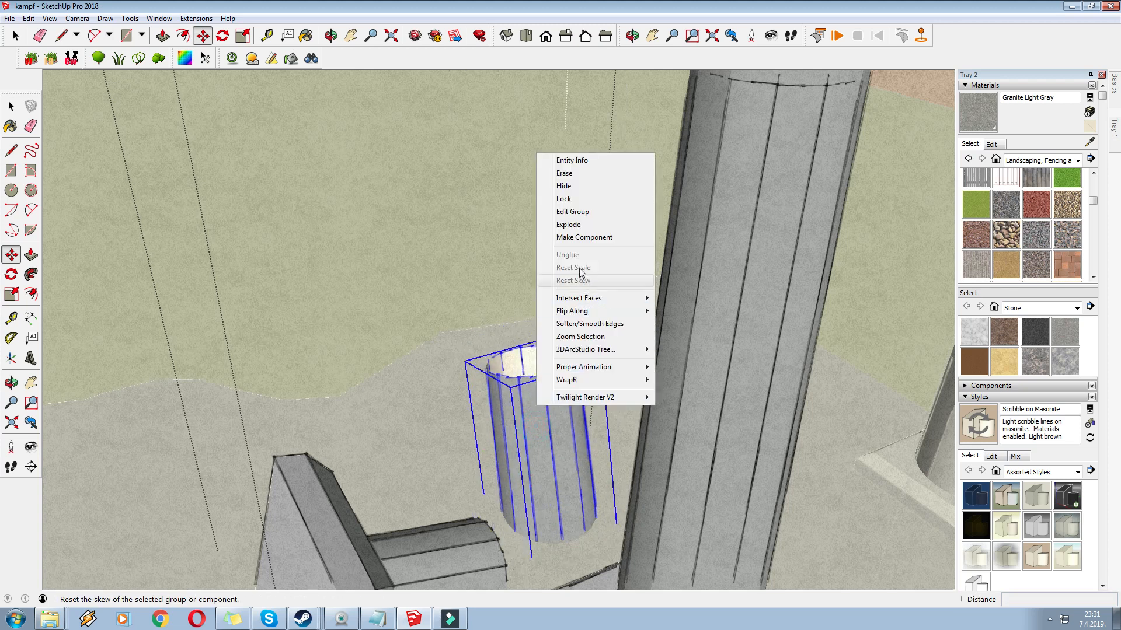
left_click(583, 214)
scroll(494, 292, "up", 3)
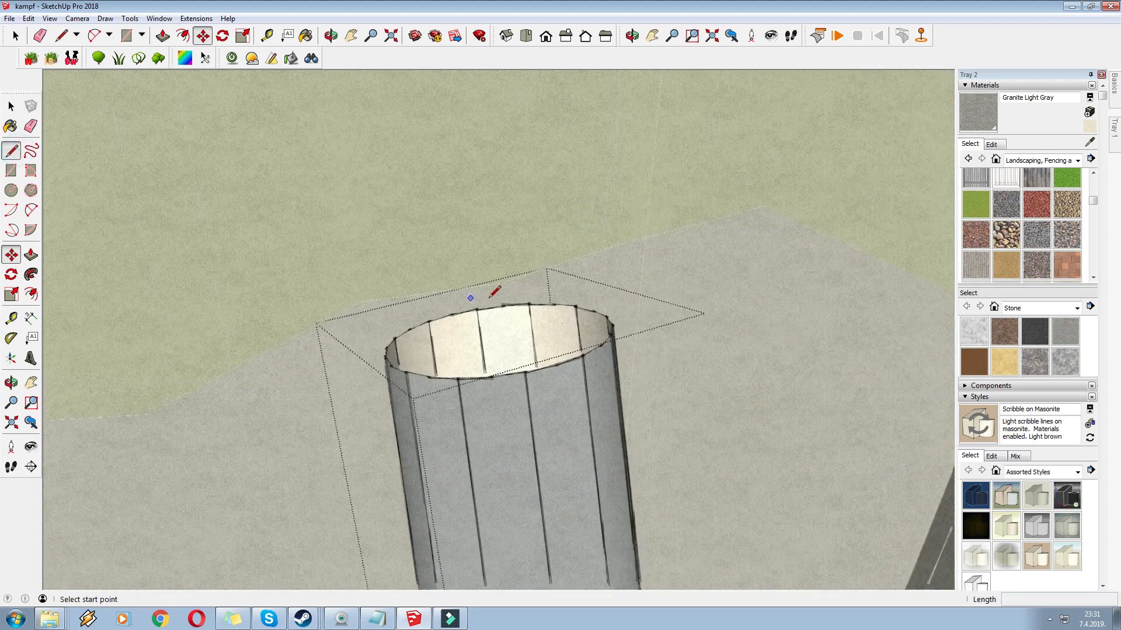
left_click(529, 304)
left_click(548, 306)
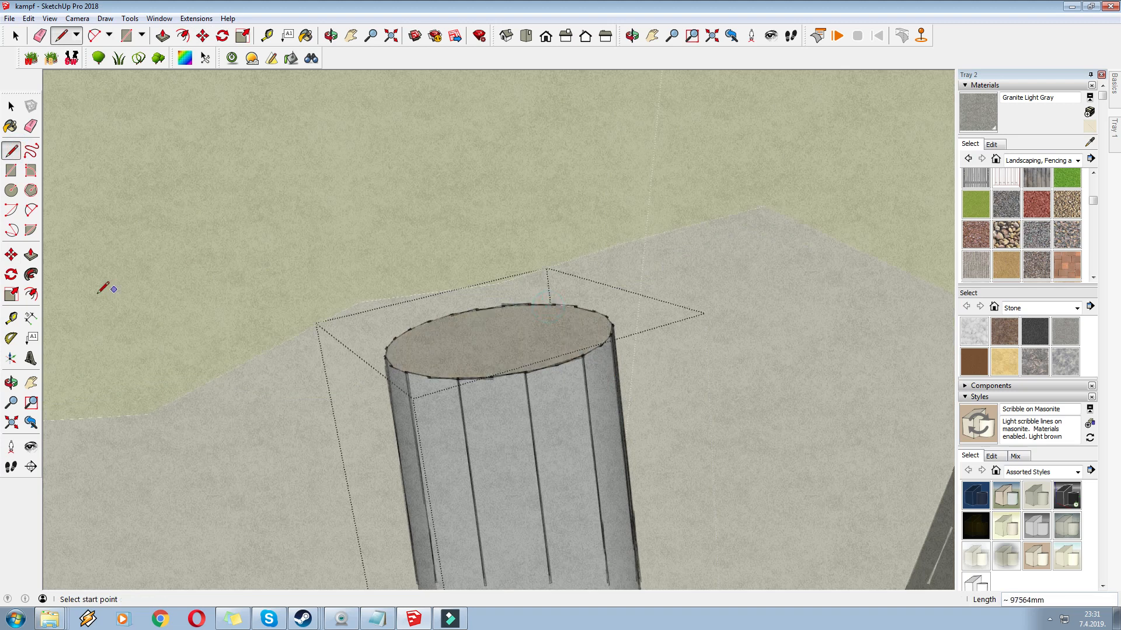
Offset the shaft section's top outline inward to a small ellipse and paint that ellipse Granite Dark Gray
left_click(37, 298)
left_click(524, 363)
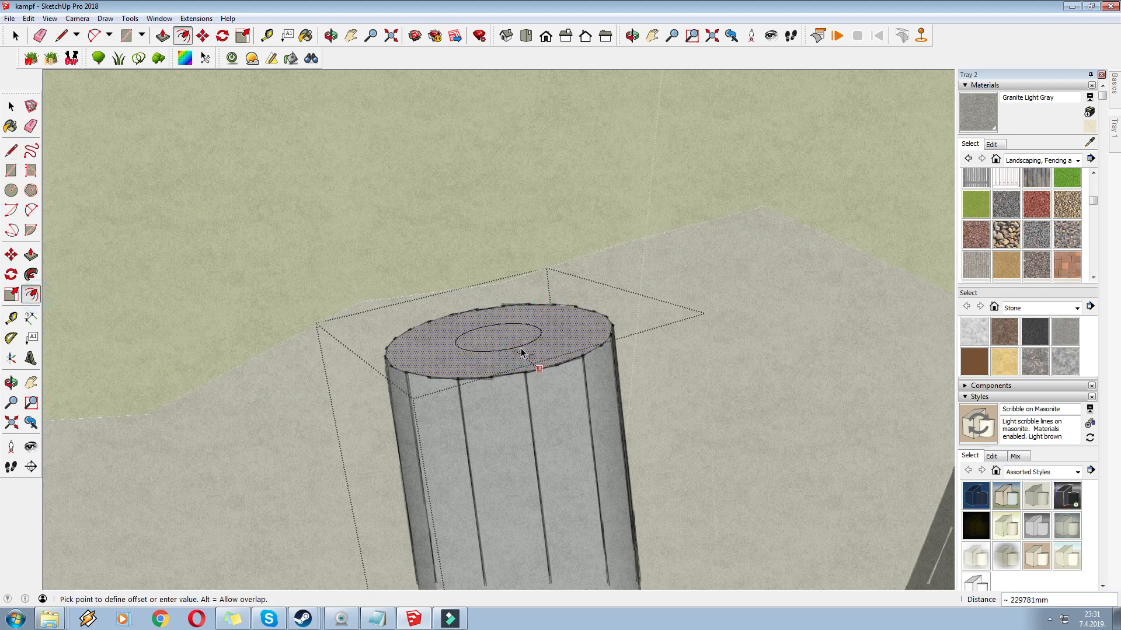
left_click(521, 353)
left_click(1034, 330)
left_click(499, 337)
scroll(527, 373, "down", 5)
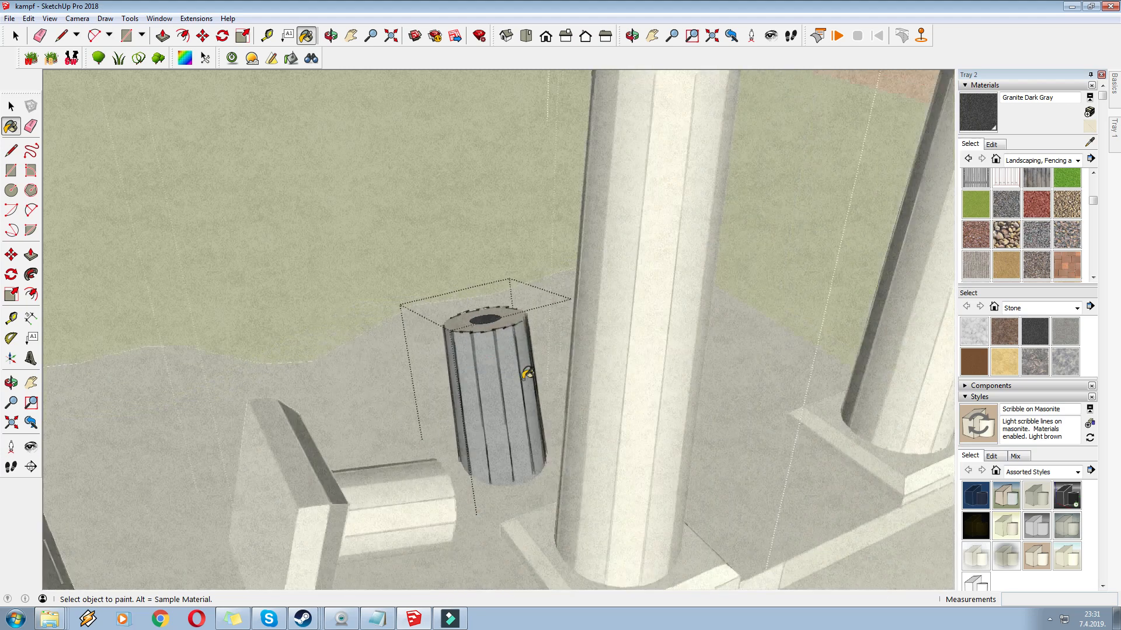
Delete the original middle shaft section from the top of the standing column
scroll(527, 374, "down", 3)
right_click(640, 155)
left_click(204, 39)
key("Delete")
Open the shortened standing column for editing and cap its hollow top with a line along the rim
scroll(623, 270, "up", 3)
right_click(623, 270)
left_click(664, 330)
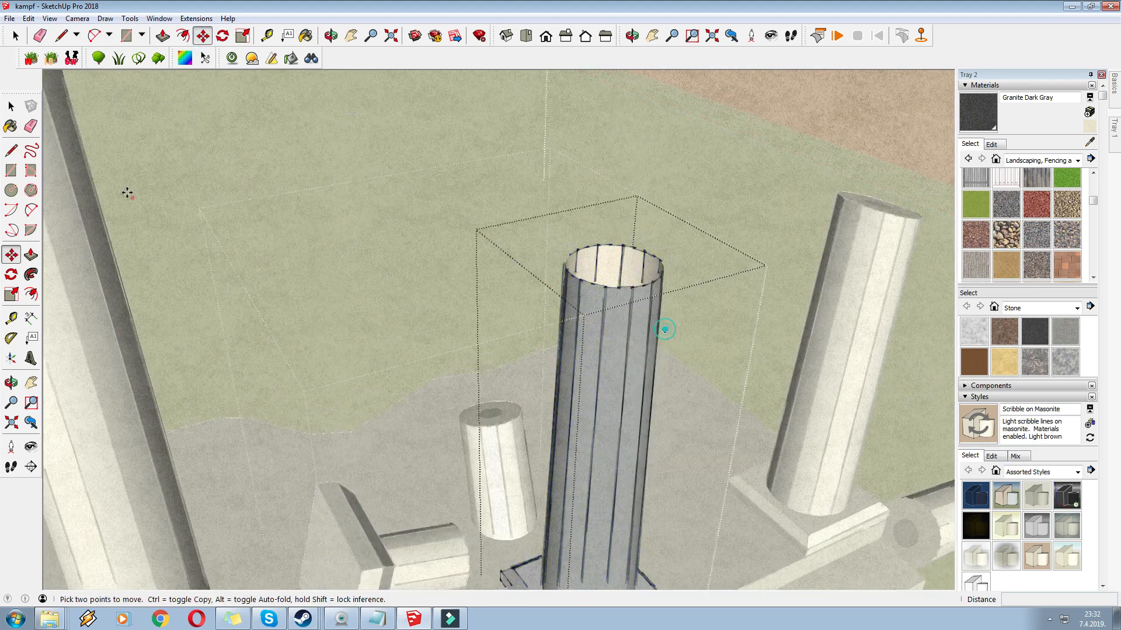
scroll(665, 233, "up", 5)
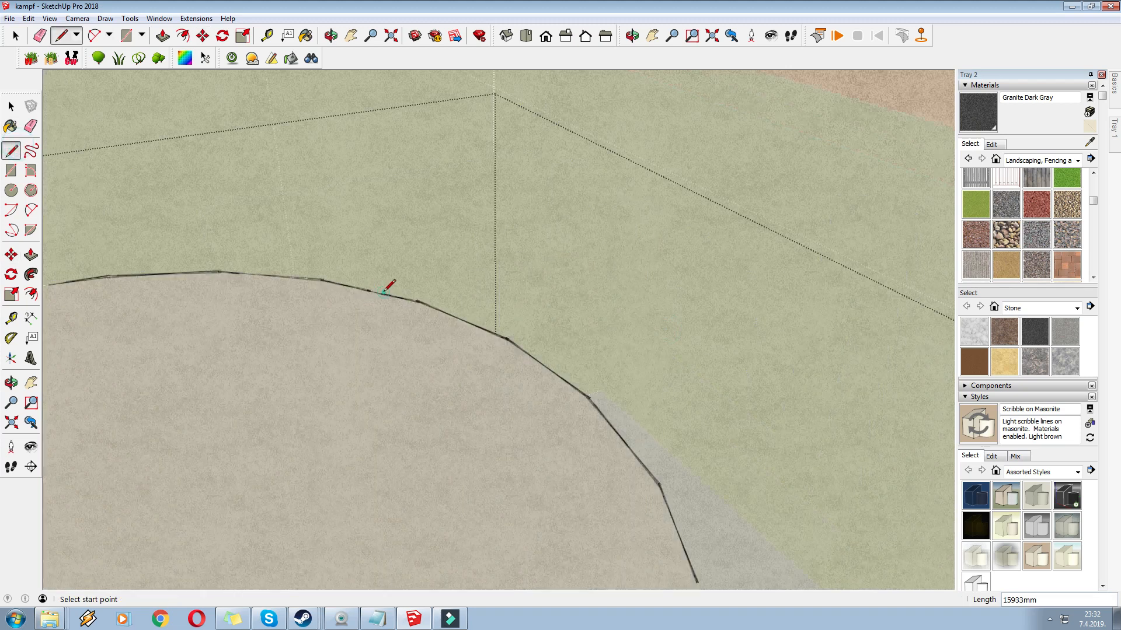
scroll(388, 282, "down", 5)
Offset the shortened column's top outline inward and paint the resulting inner circle Granite Dark Gray
left_click(30, 294)
left_click(740, 247)
key("Escape")
key("b")
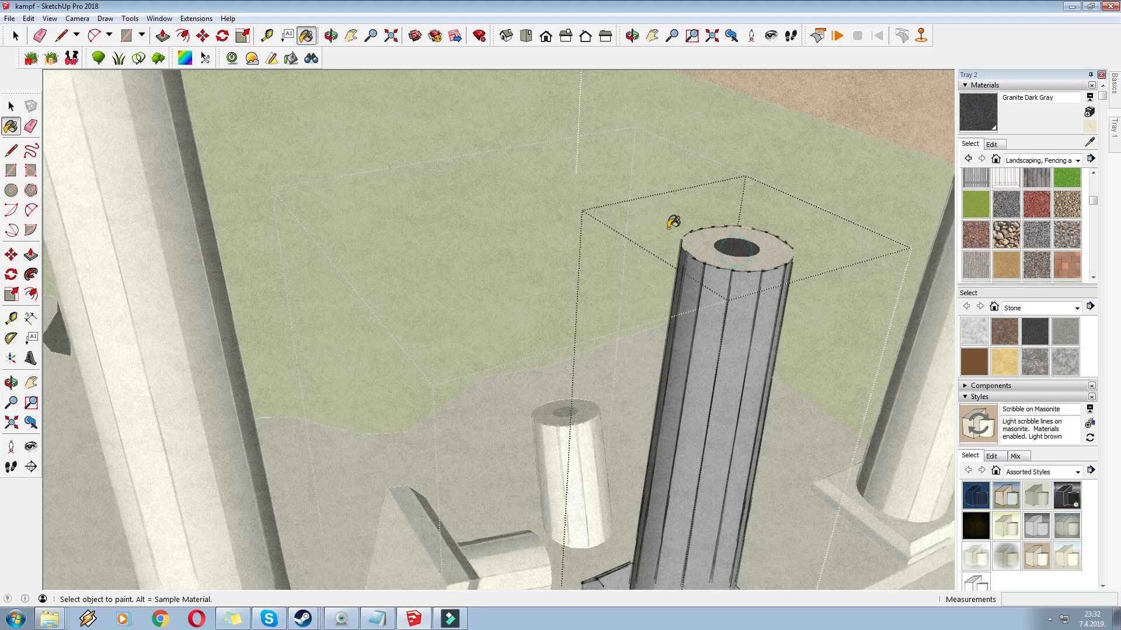
Close the shortened column's nested groups and the whole temple group
scroll(631, 227, "down", 5)
right_click(581, 206)
left_click(605, 213)
middle_click_drag(620, 269, 776, 280)
scroll(501, 297, "down", 3)
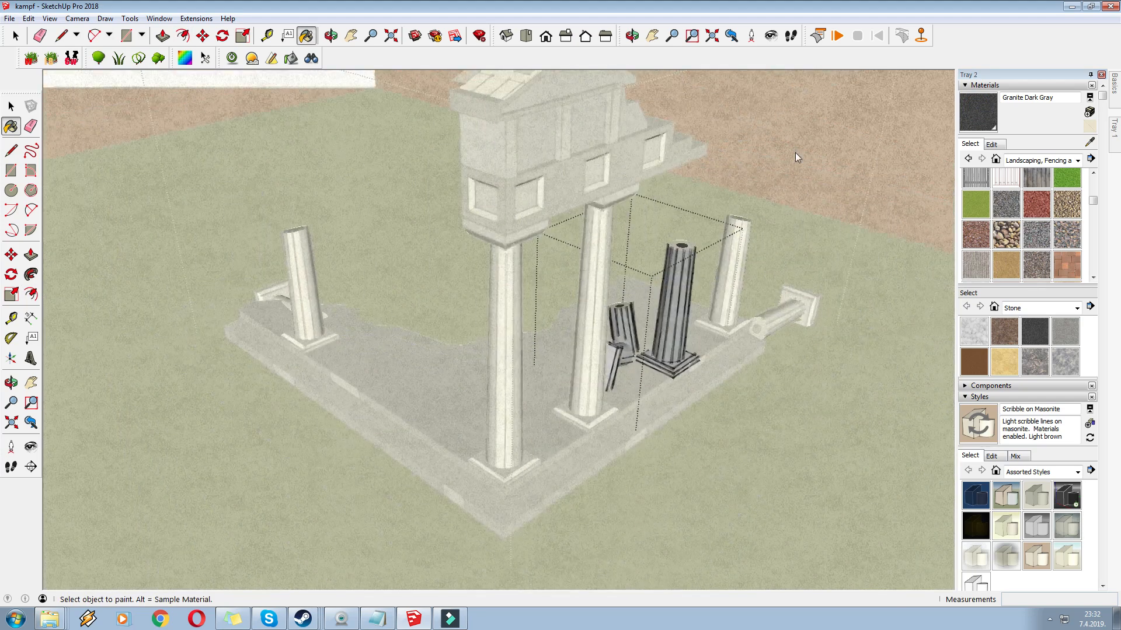
scroll(700, 175, "down", 5)
right_click(657, 193)
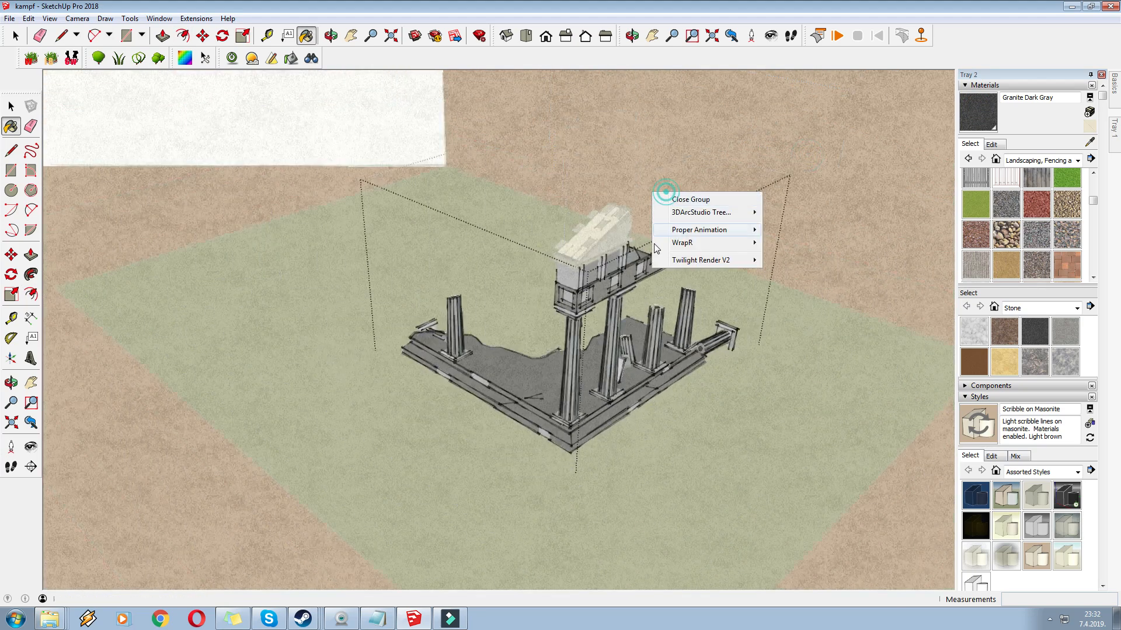
left_click(686, 200)
scroll(663, 220, "up", 6)
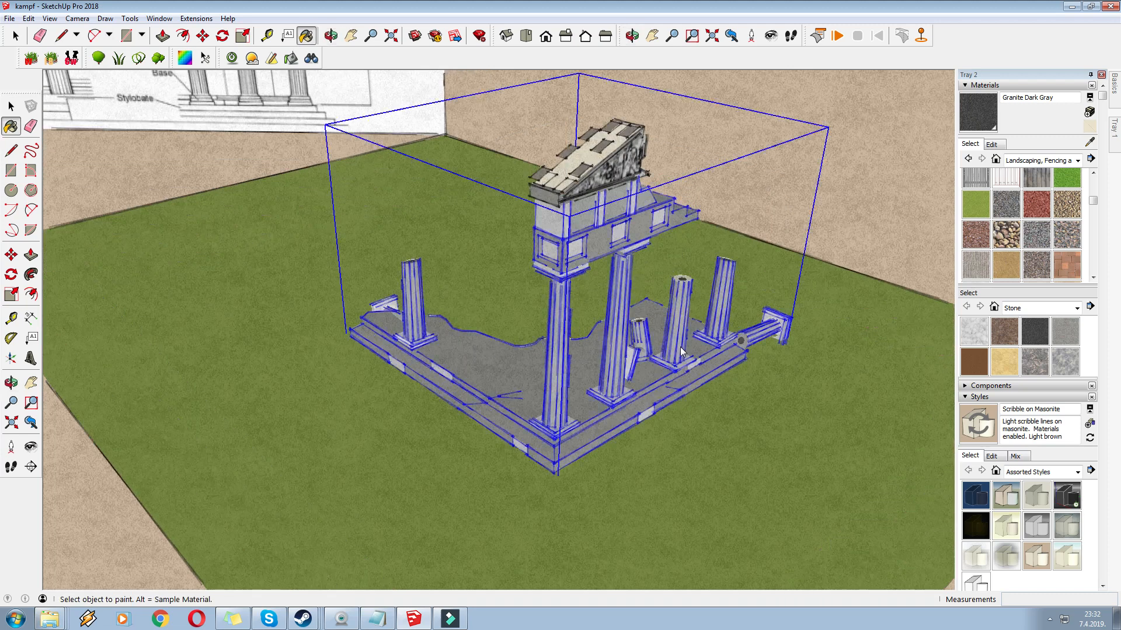
Open the temple group and copy the shortened column with its fallen pieces to the platform's other long side
left_click(205, 35)
right_click(677, 324)
left_click(715, 383)
right_click(666, 348)
left_click(650, 361)
key("ctrl")
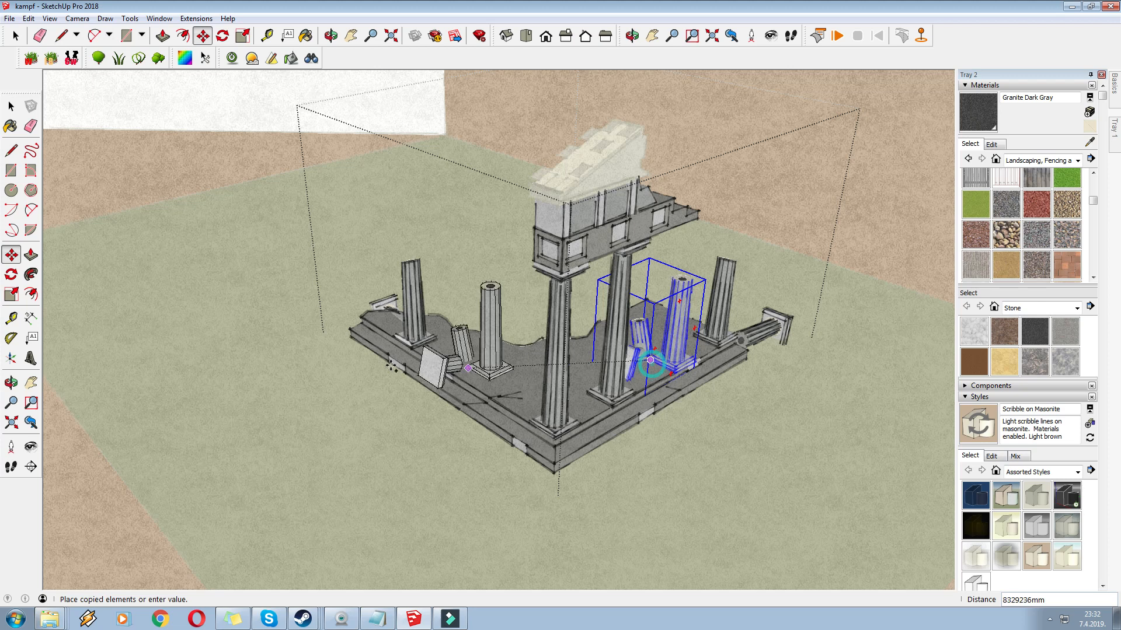
left_click(344, 411)
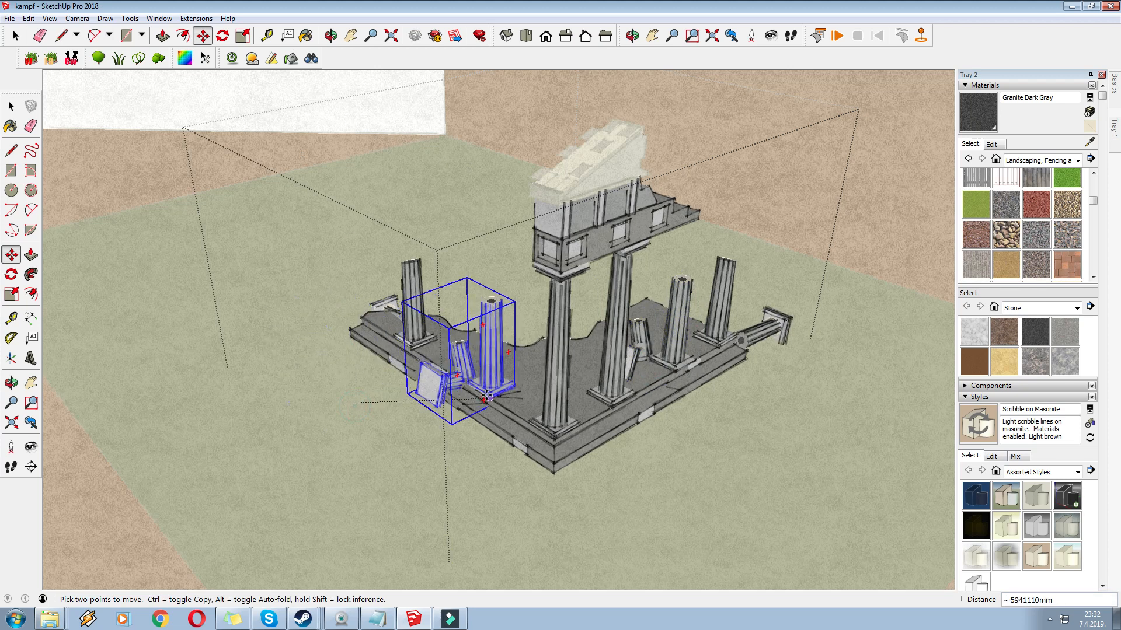
Open the copied column group for editing and delete its fallen capital piece
right_click(494, 348)
left_click(542, 410)
key("Delete")
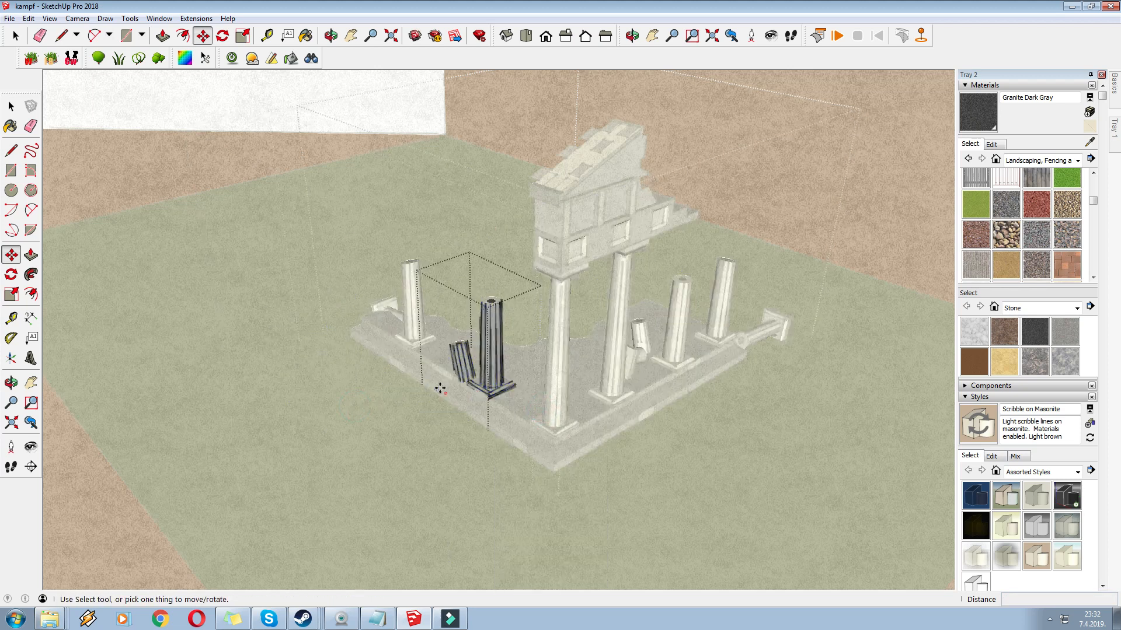
Rotate the copy's loose shaft section about 55 degrees onto its side, move it down outside the platform's edge, and close the group
scroll(455, 380, "up", 1)
left_click(461, 366)
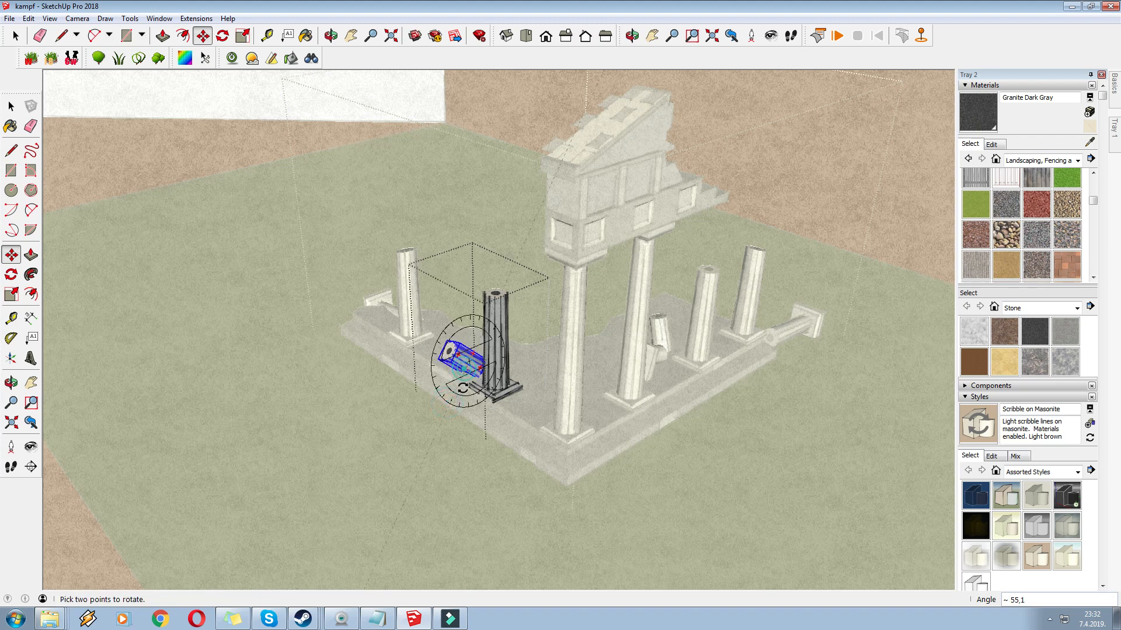
left_click(447, 398)
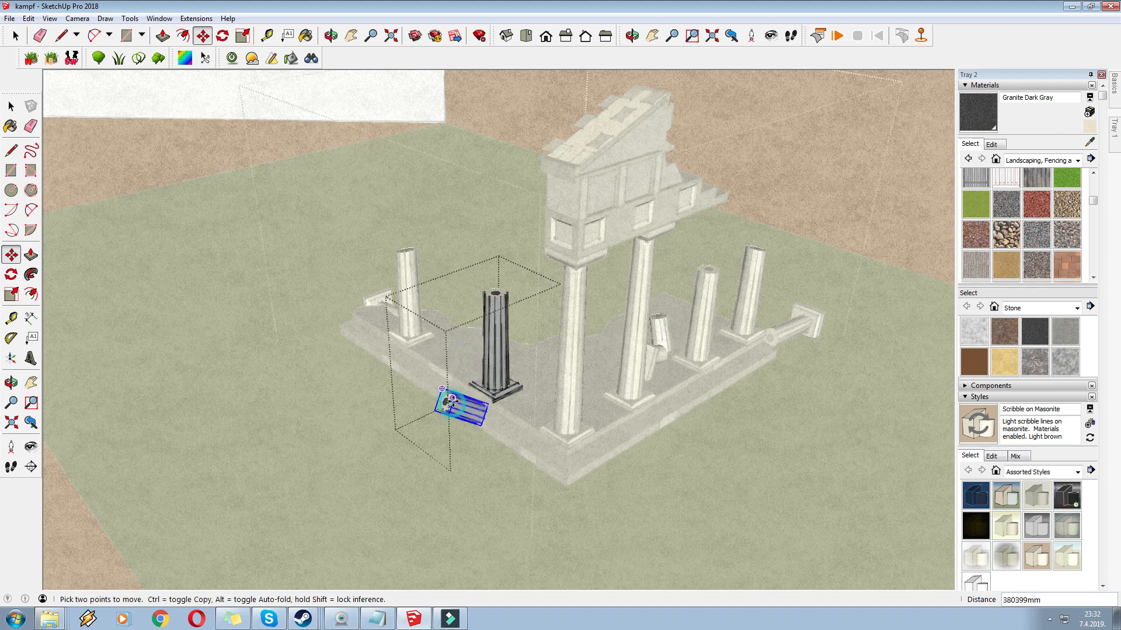
left_click(454, 402)
scroll(459, 411, "up", 1)
left_click(458, 408)
left_click(458, 446)
right_click(369, 359)
left_click(398, 366)
middle_click_drag(398, 365, 453, 190)
scroll(453, 191, "up", 2)
left_click(352, 39)
middle_click_drag(584, 365, 556, 296)
left_click_drag(412, 298, 659, 357)
scroll(660, 357, "down", 5)
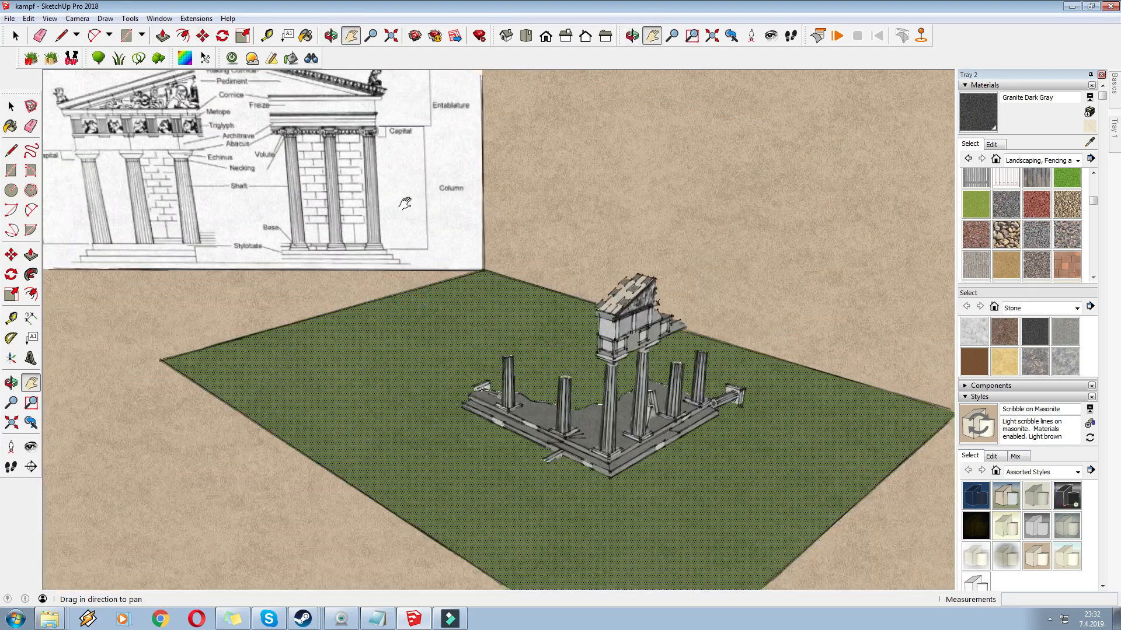
Select the whole reference drawing standing behind the temple and make it a group
left_click(202, 35)
left_click(580, 170)
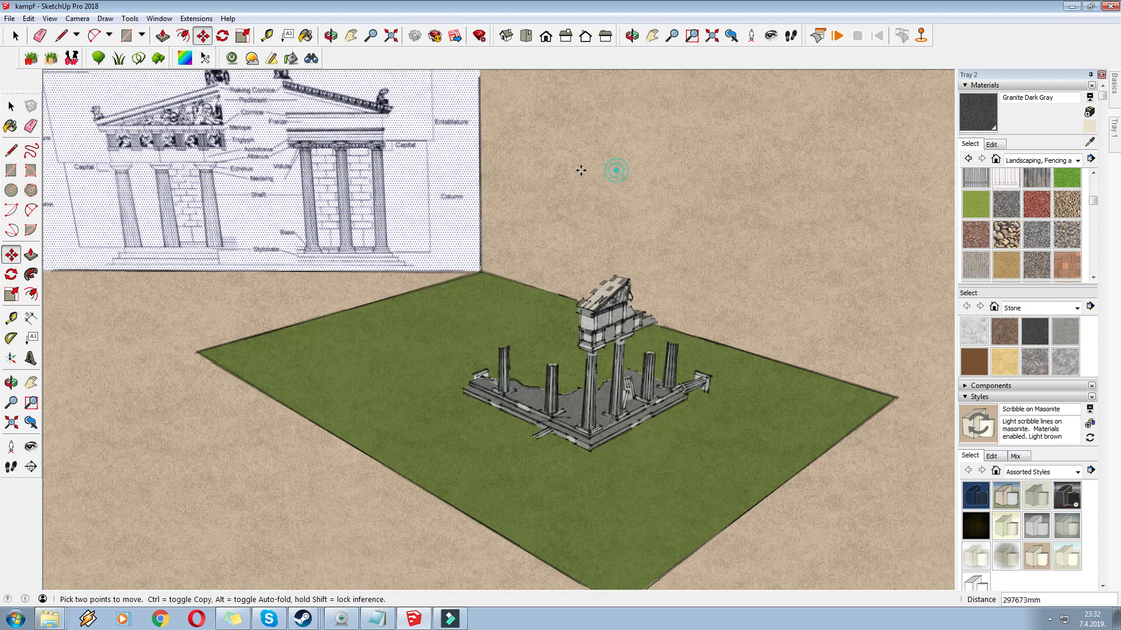
left_click(600, 170)
scroll(634, 206, "down", 2)
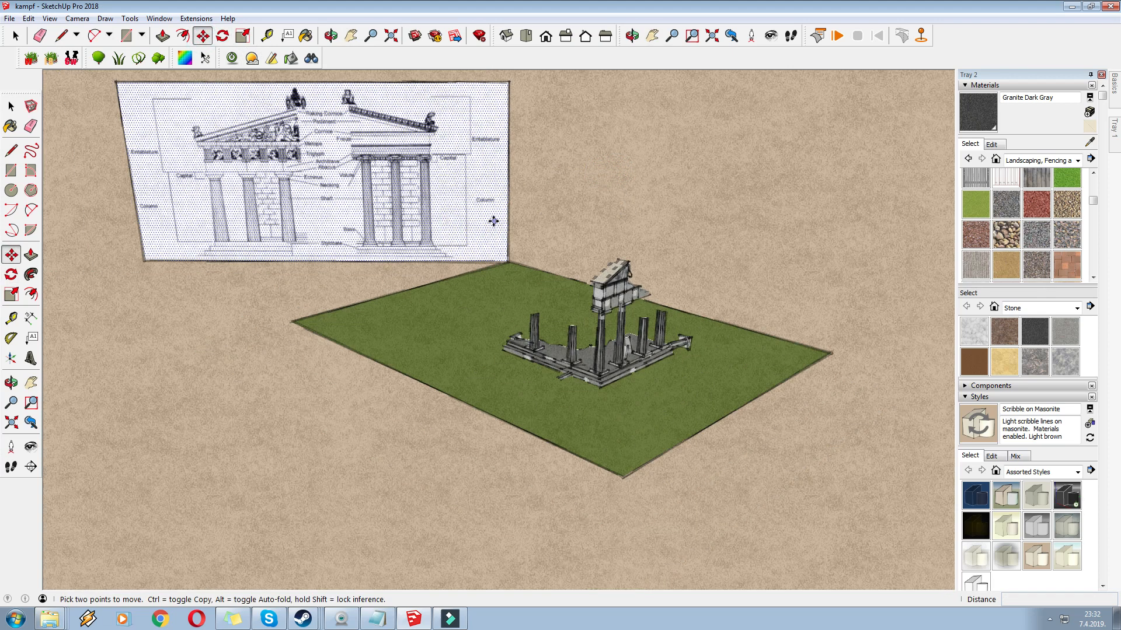
left_click(15, 36)
scroll(162, 75, "down", 2)
left_click_drag(118, 85, 499, 286)
right_click(415, 188)
left_click(453, 291)
left_click(203, 35)
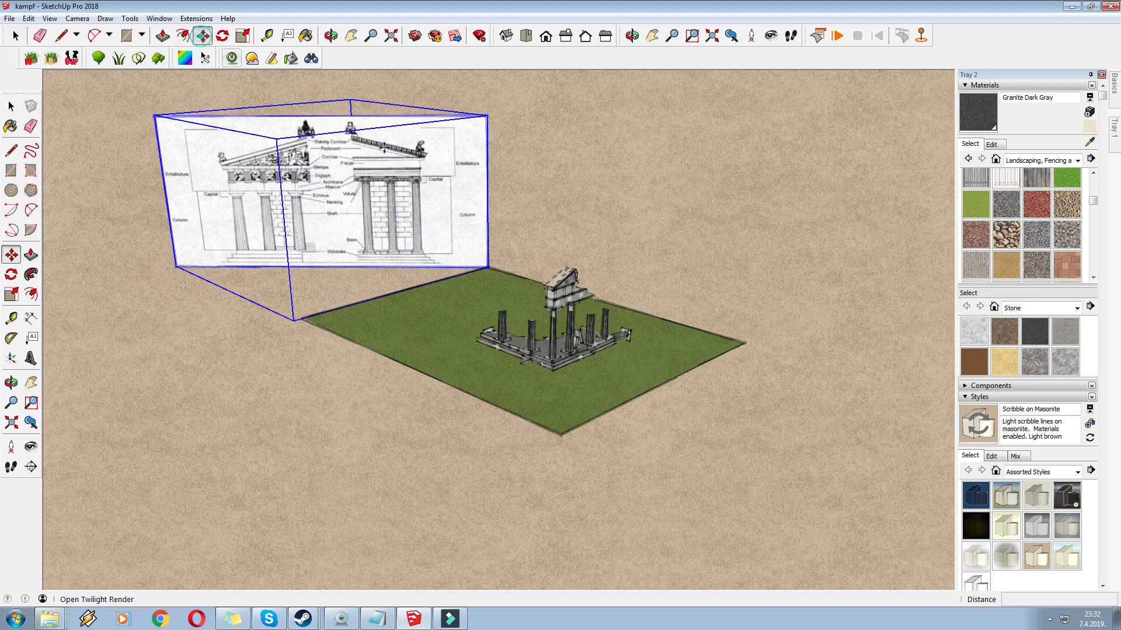
Move the grouped reference drawing away from behind the temple, clear of the grass ground
left_click(694, 250)
left_click(286, 321)
scroll(718, 300, "up", 10)
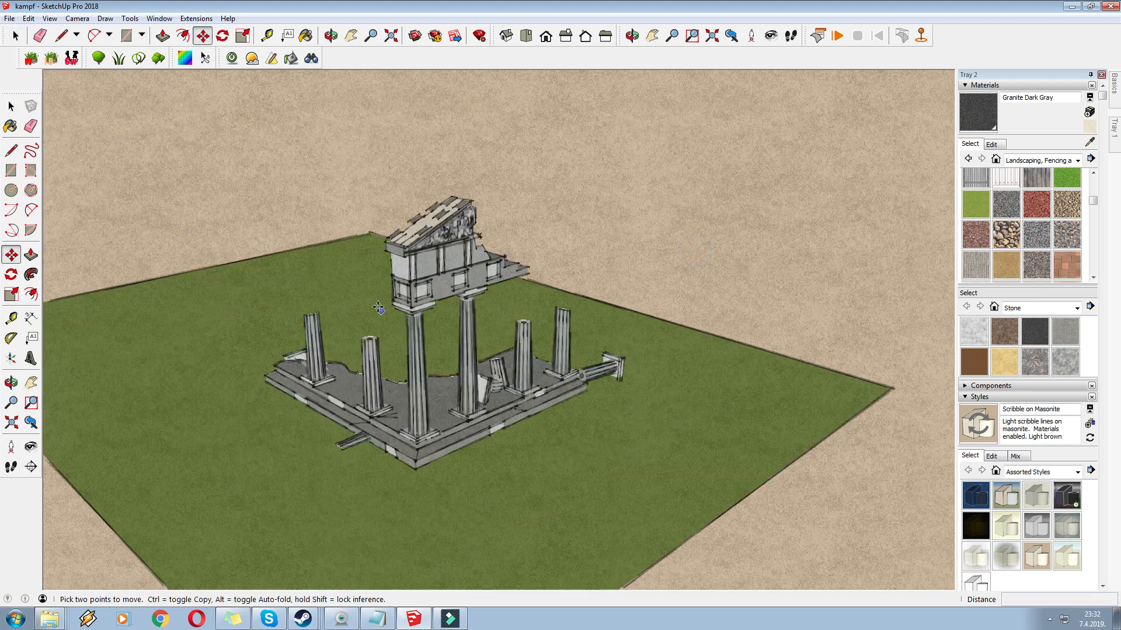
middle_click_drag(329, 294, 310, 245)
scroll(657, 215, "down", 4)
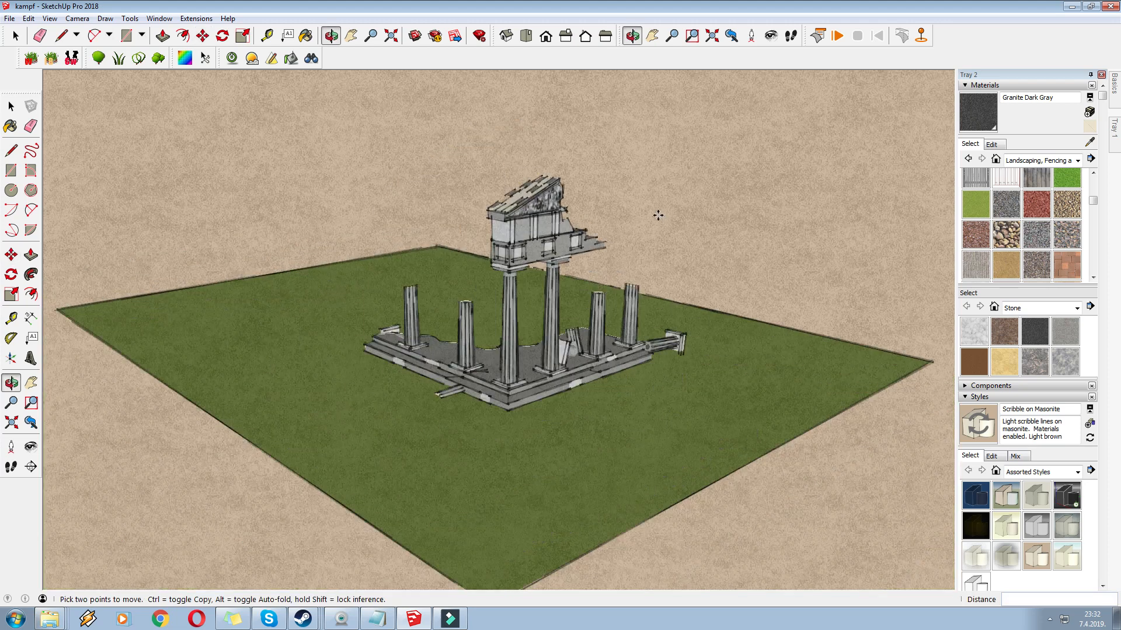
Draw an irregular freehand line across the grass behind the temple and erase the ground's straight back edges beyond it
left_click(31, 150)
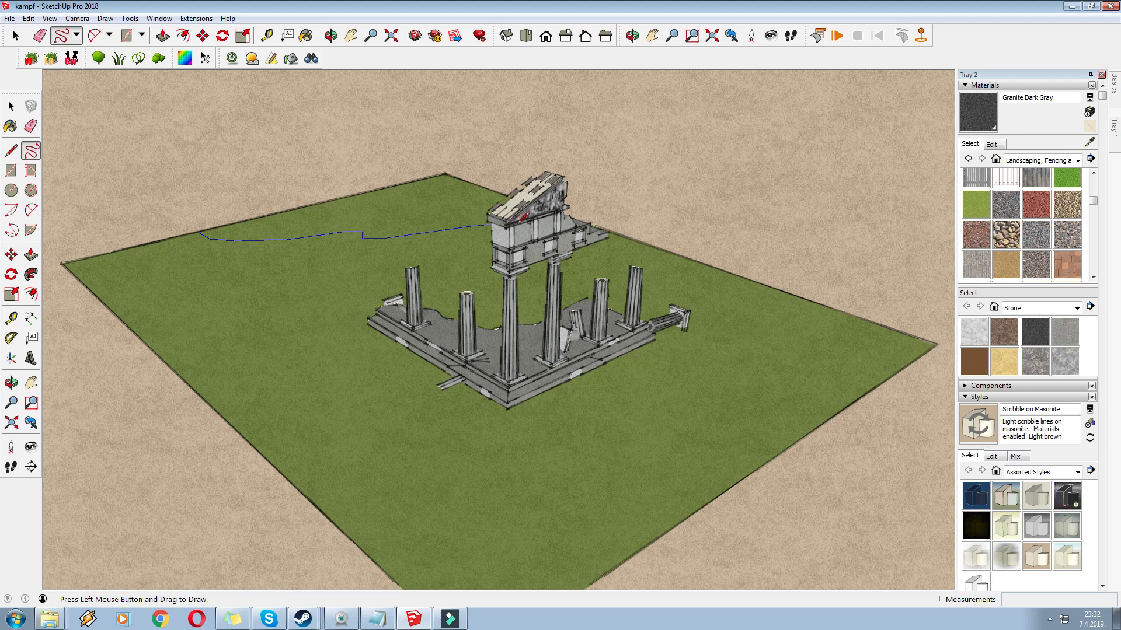
left_click_drag(818, 301, 816, 302)
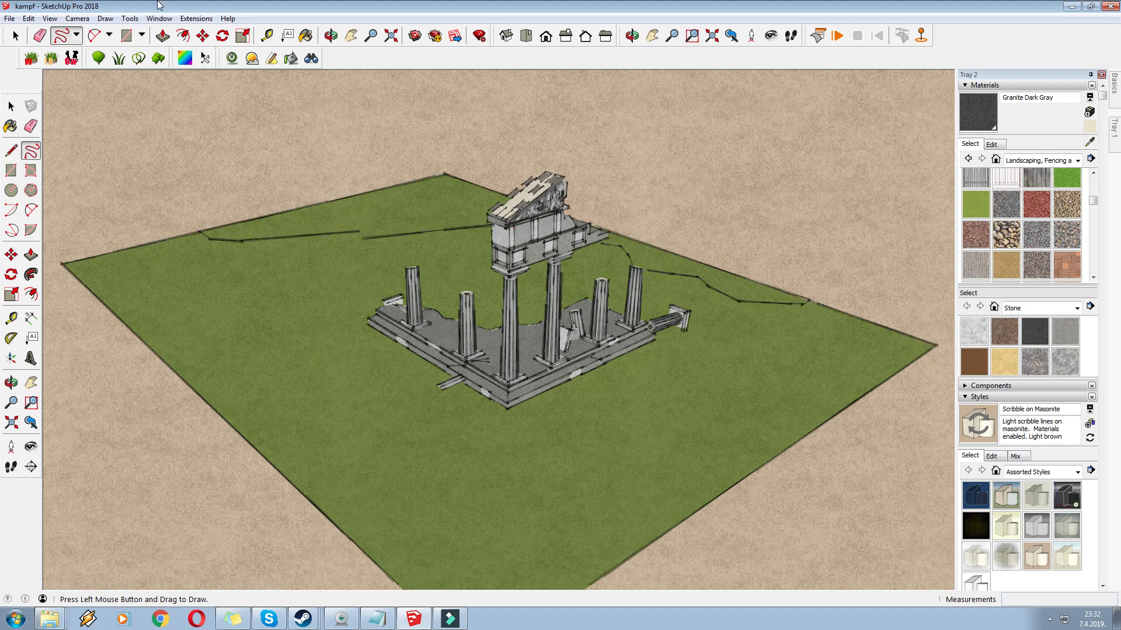
left_click(40, 36)
mouse_move(458, 169)
middle_mouse_down()
mouse_move(425, 174)
mouse_move(467, 162)
middle_mouse_up()
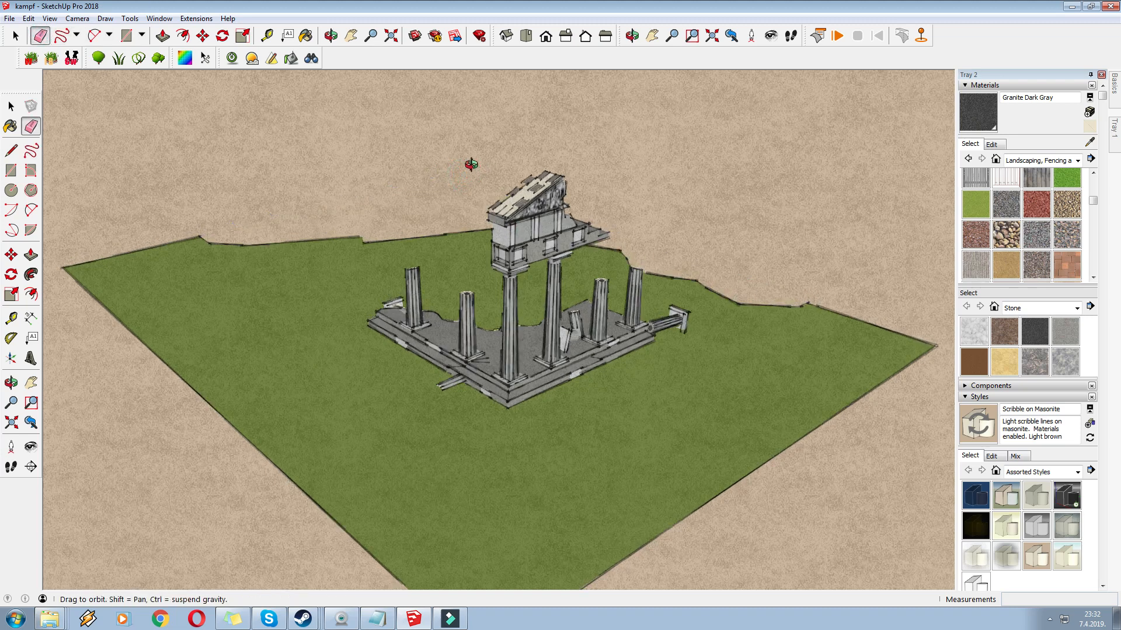
scroll(467, 162, "up", 5)
left_click(350, 35)
left_click_drag(395, 208, 384, 185)
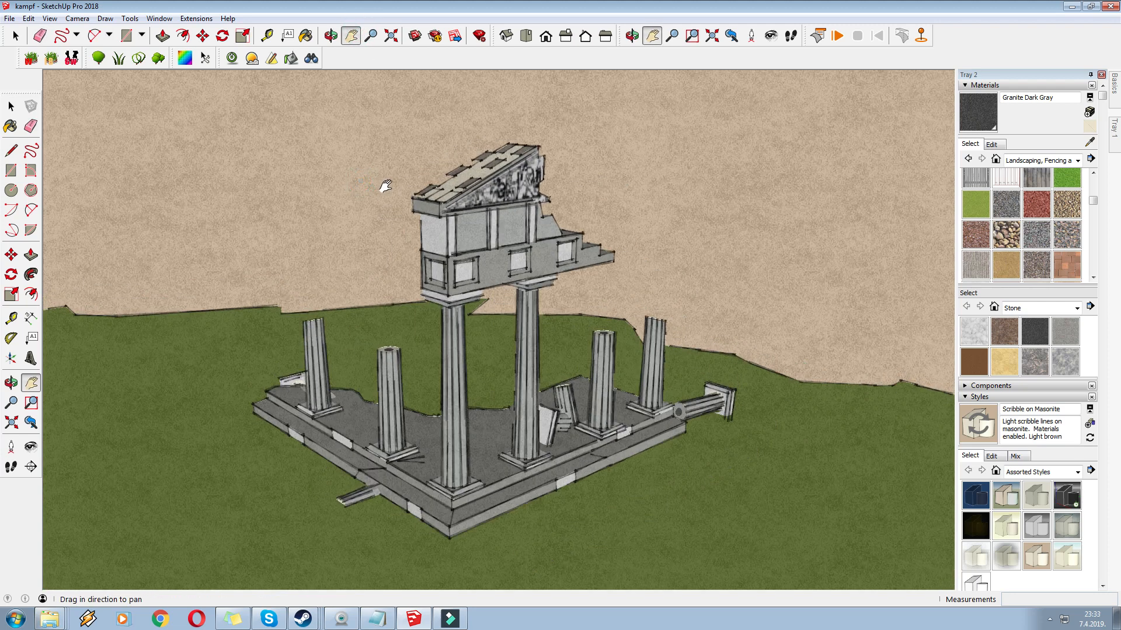